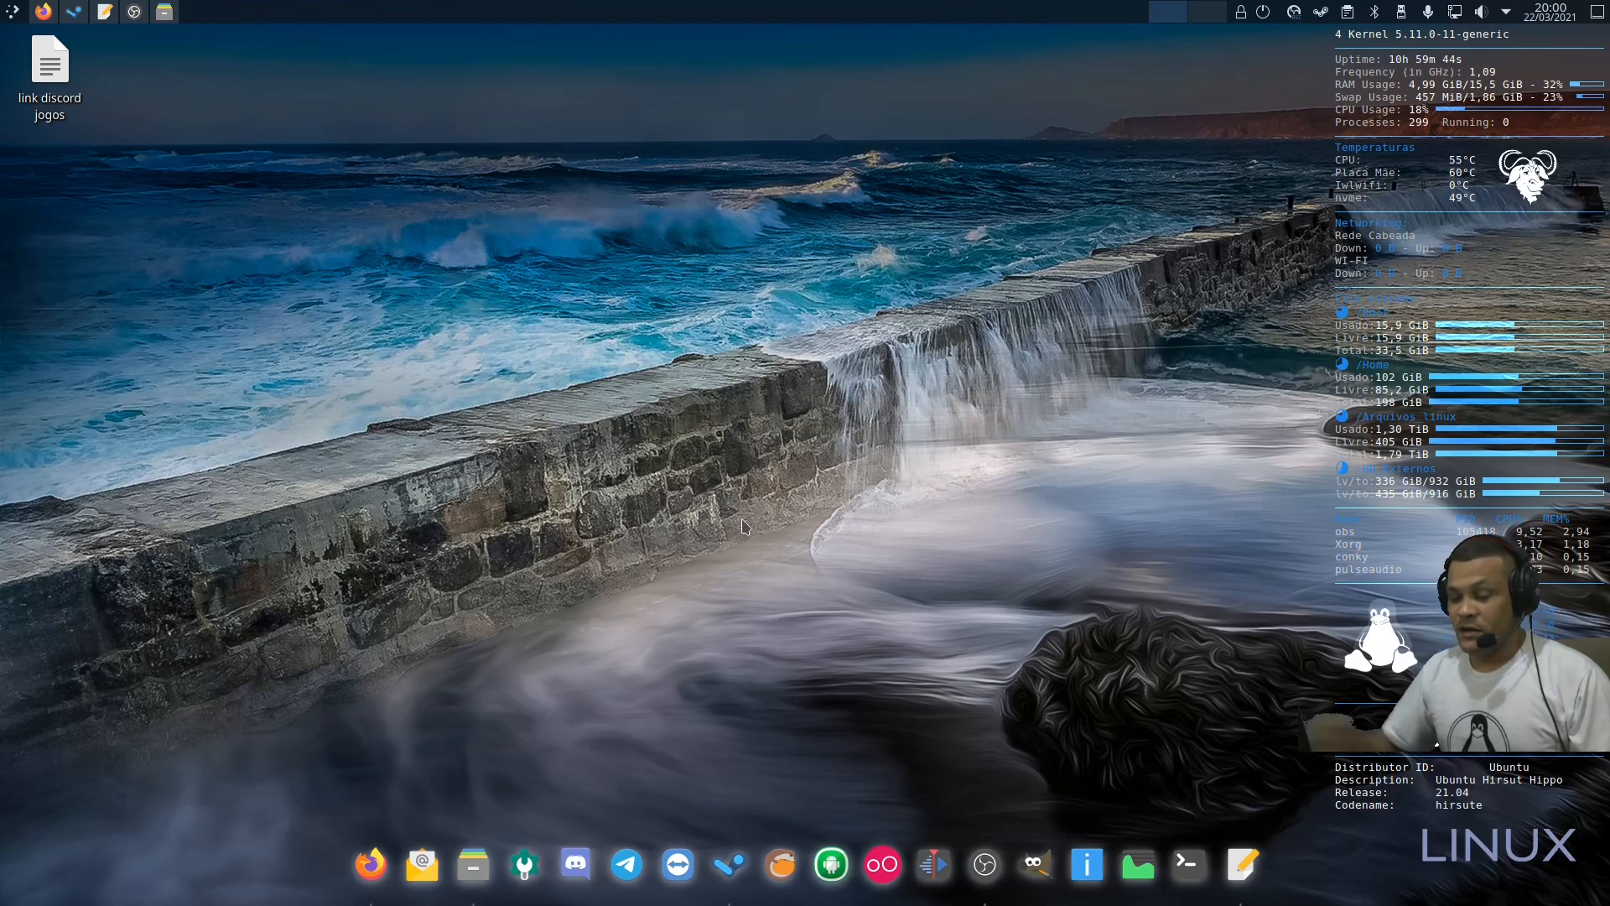
Step: Switch to Firefox and examine the Android Emulator guide's overview and its system requirements and recommendations
left_click(43, 11)
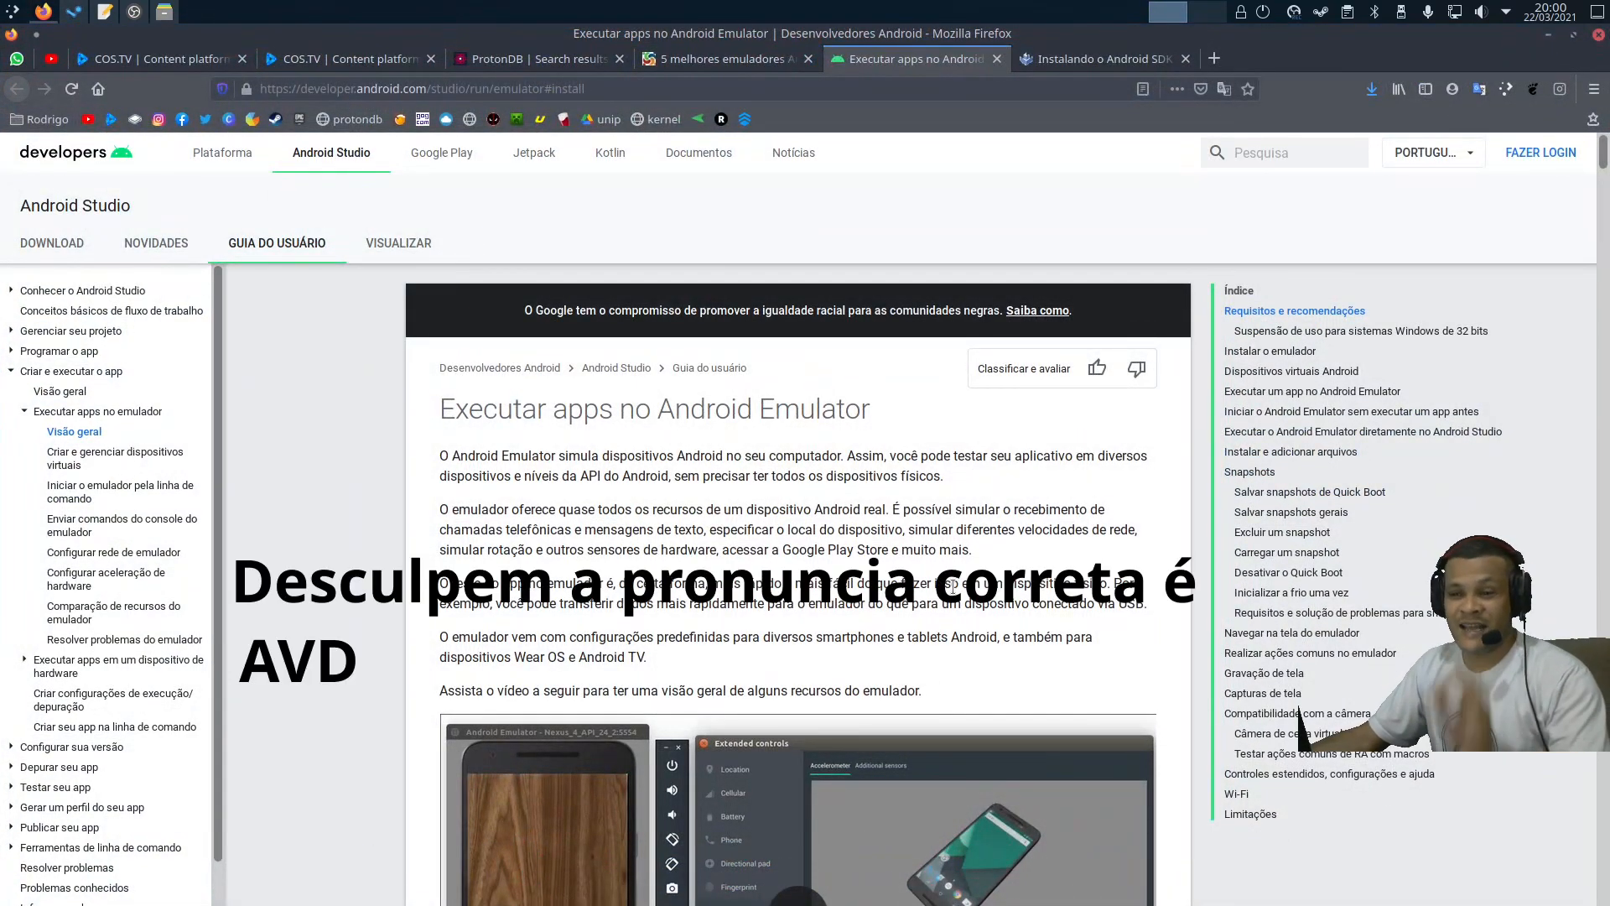
scroll(951, 585, "down", 6)
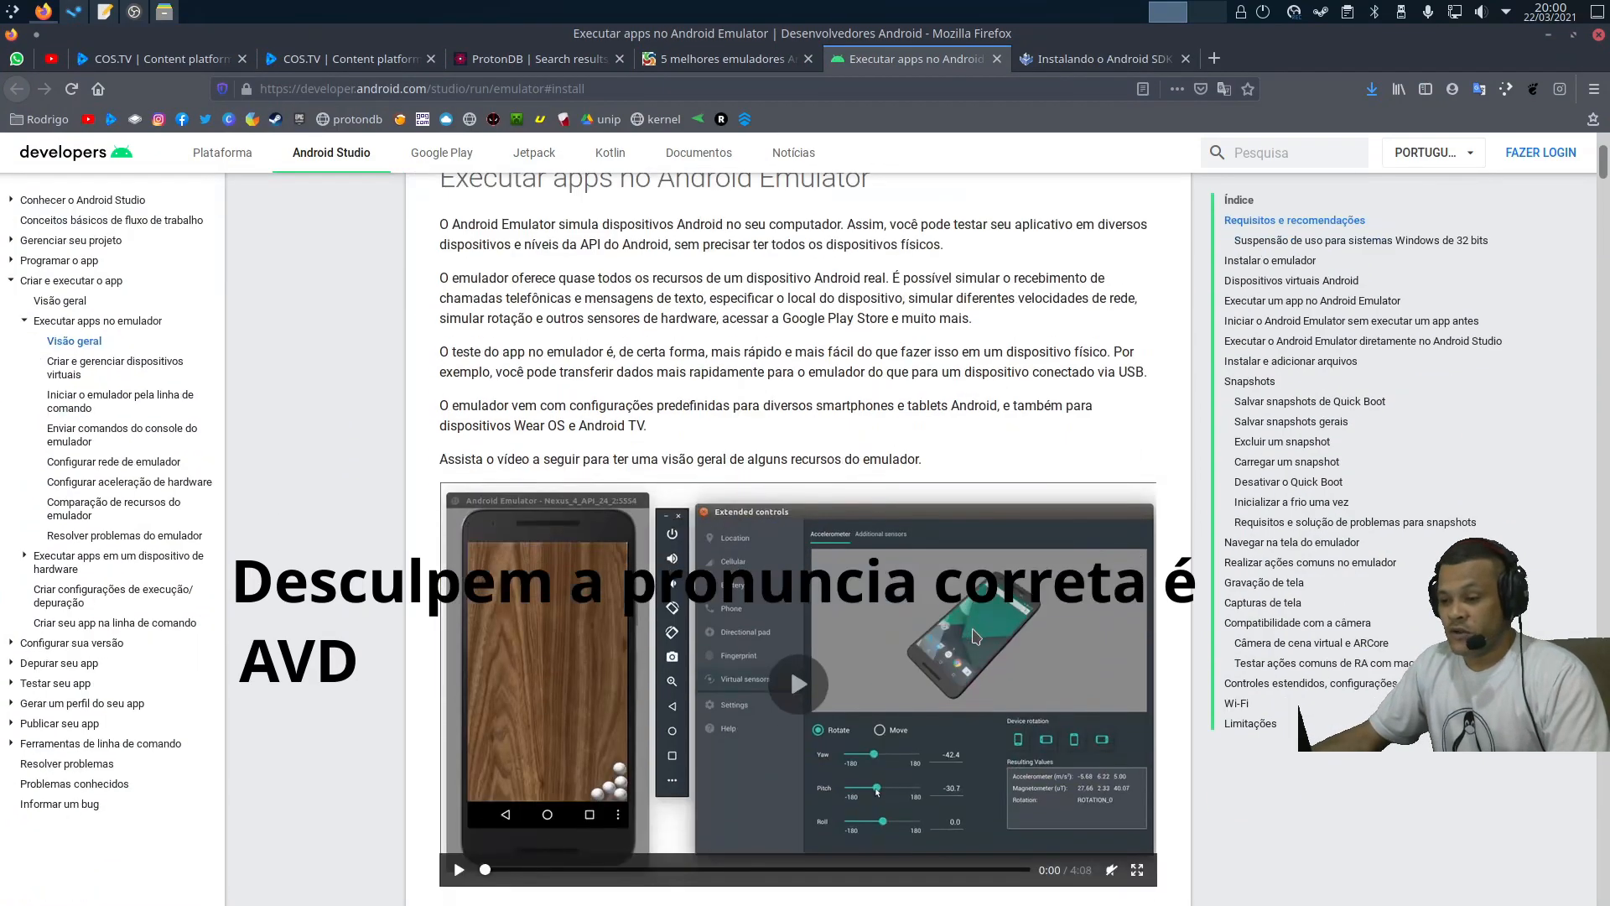
scroll(973, 629, "up", 2)
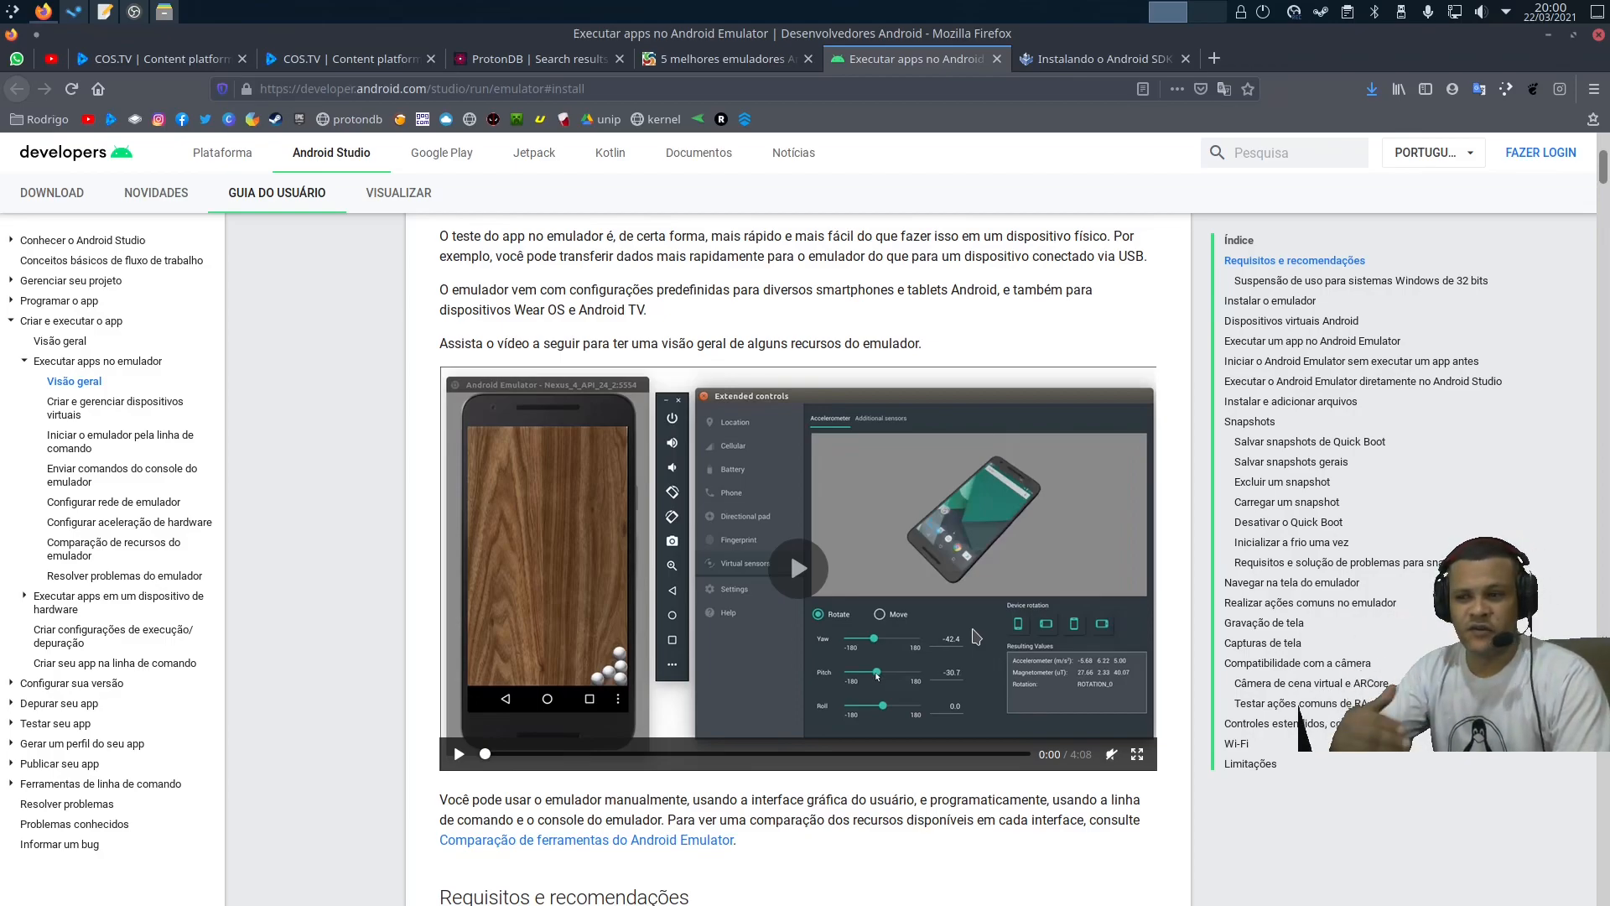
scroll(975, 637, "down", 4)
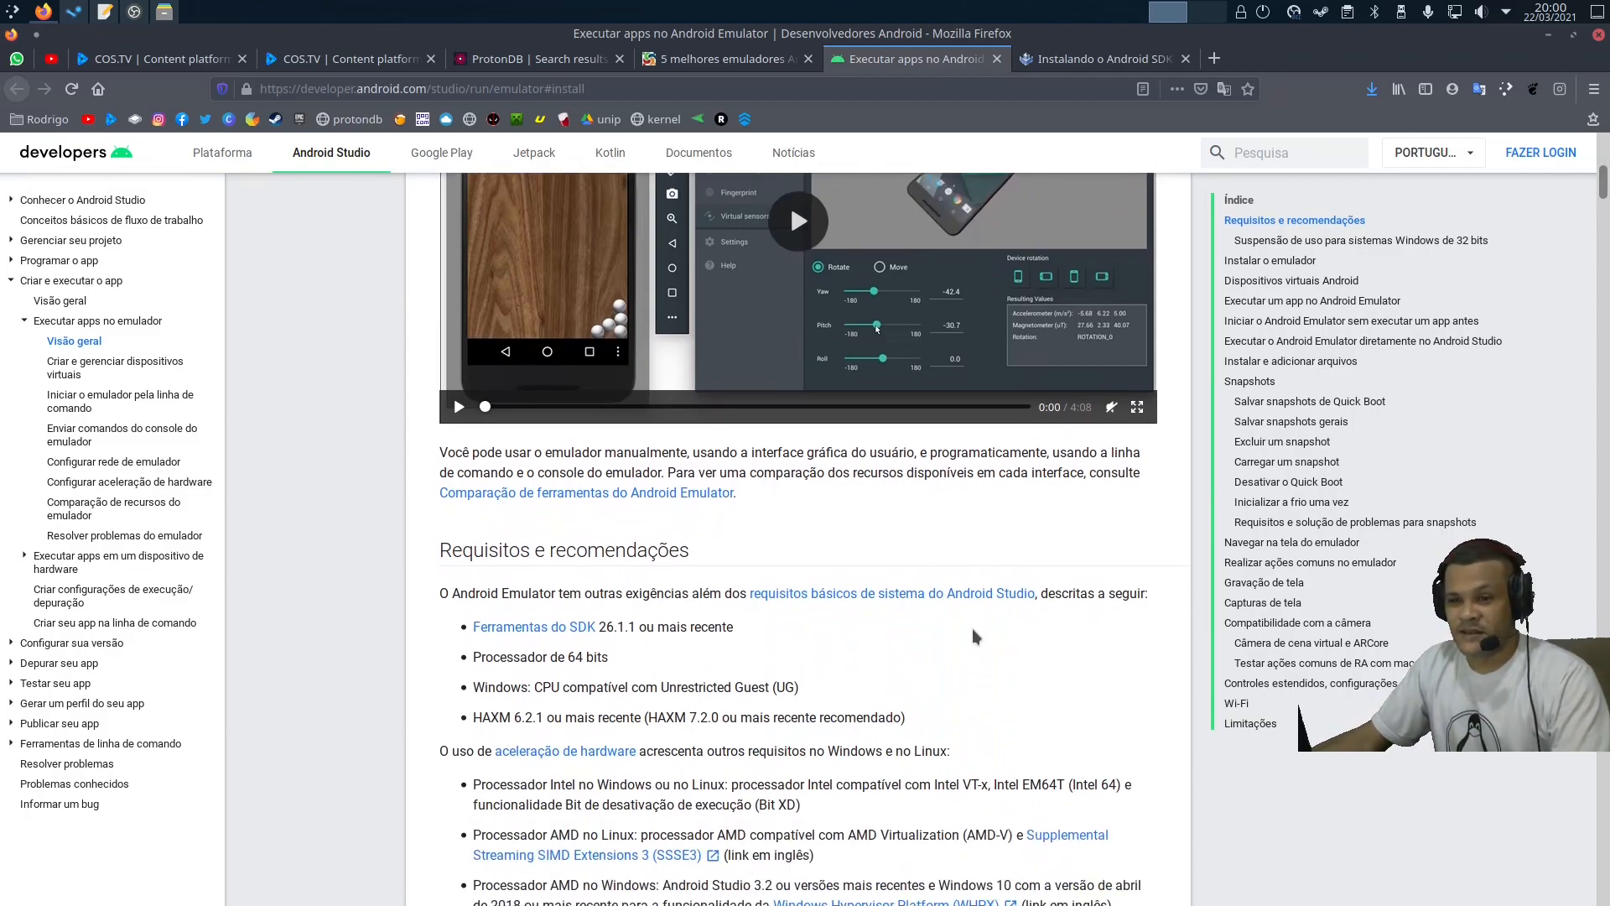
scroll(972, 636, "down", 1)
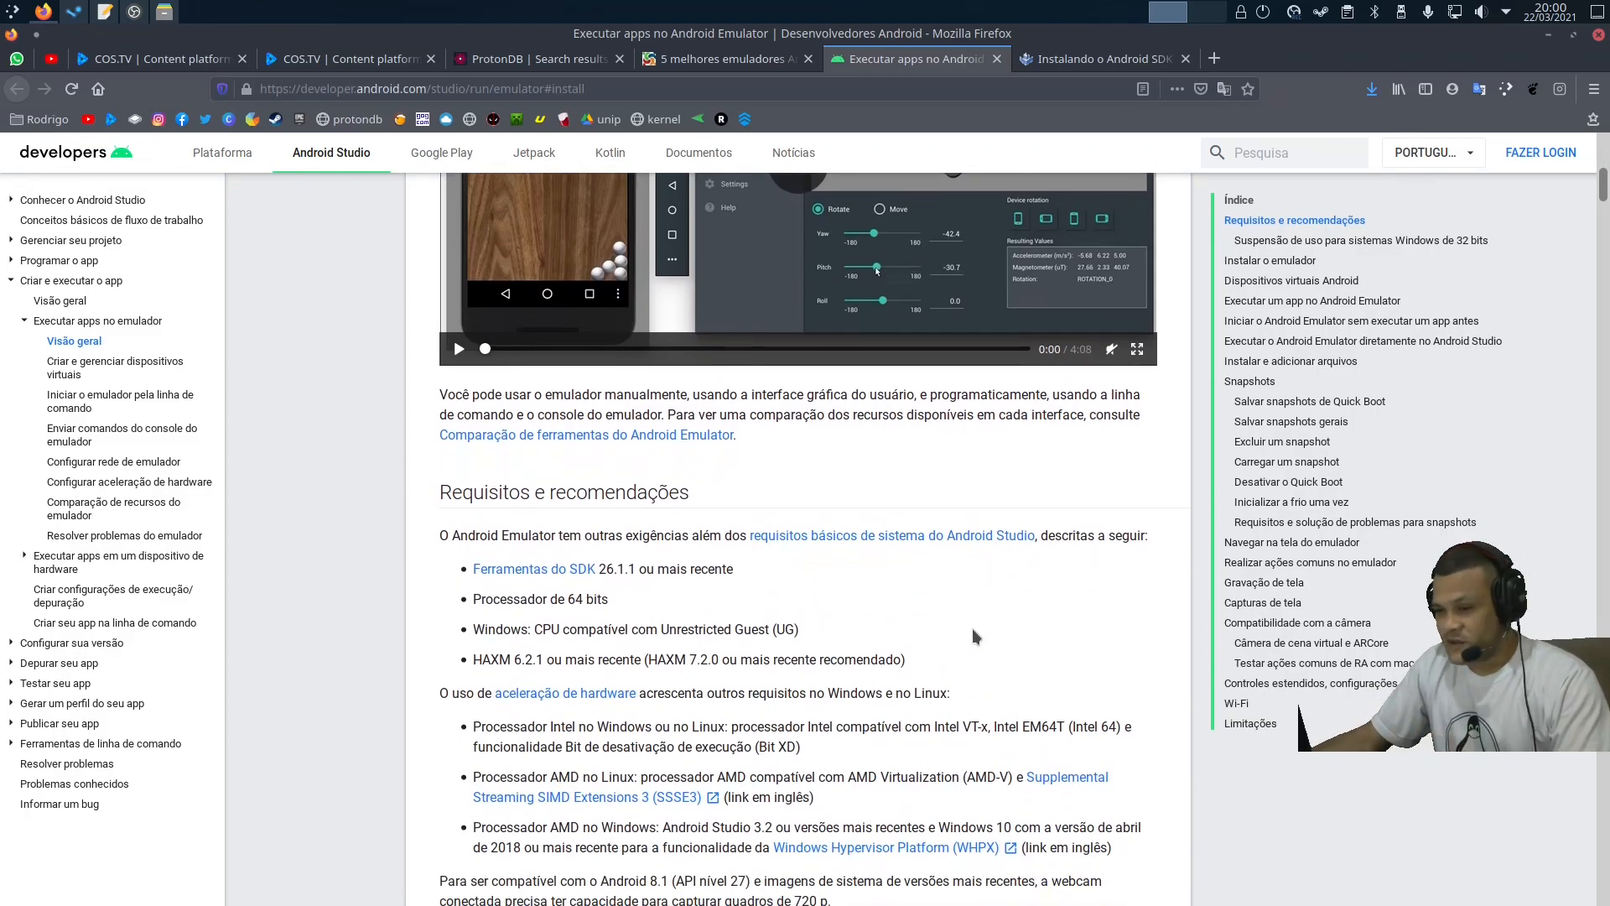
scroll(972, 627, "down", 3)
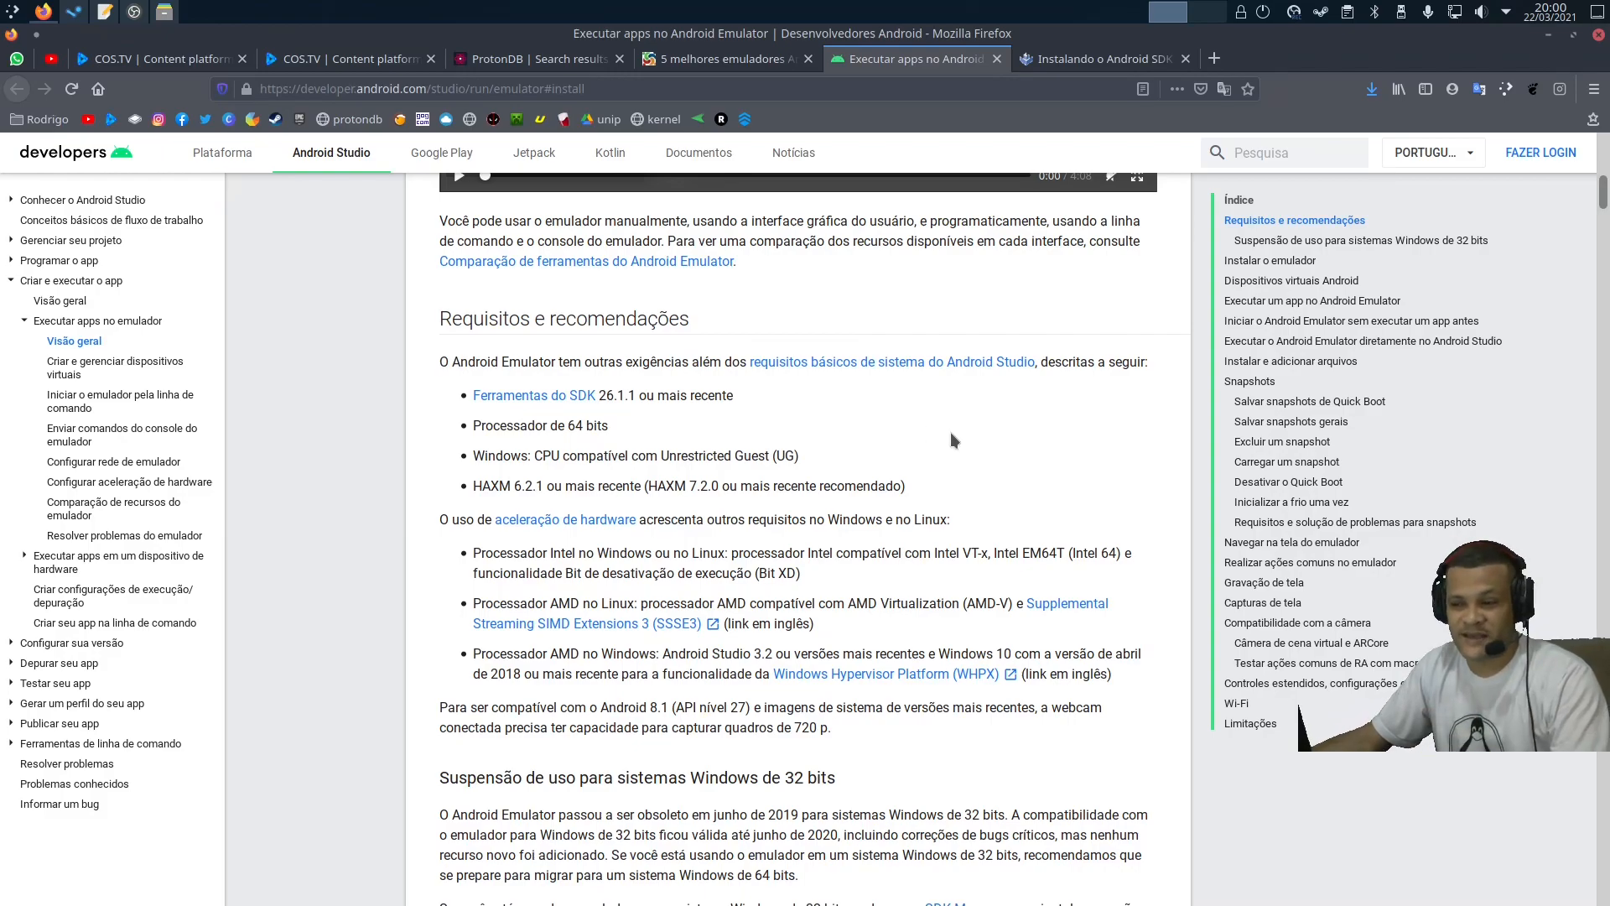
scroll(951, 436, "down", 2)
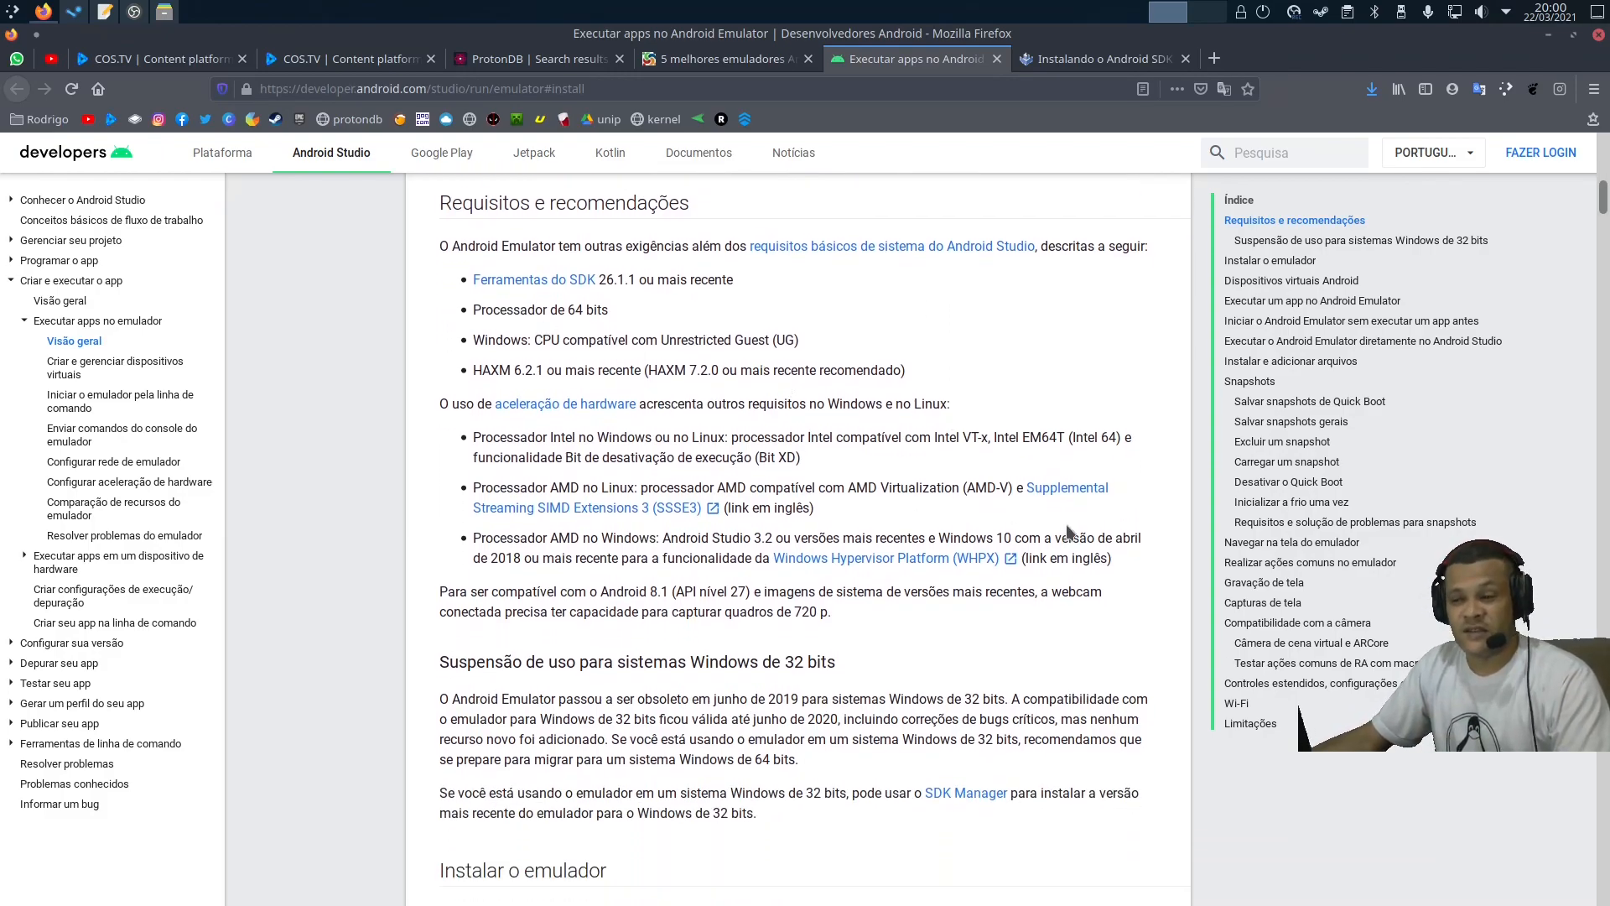
scroll(1074, 516, "down", 2)
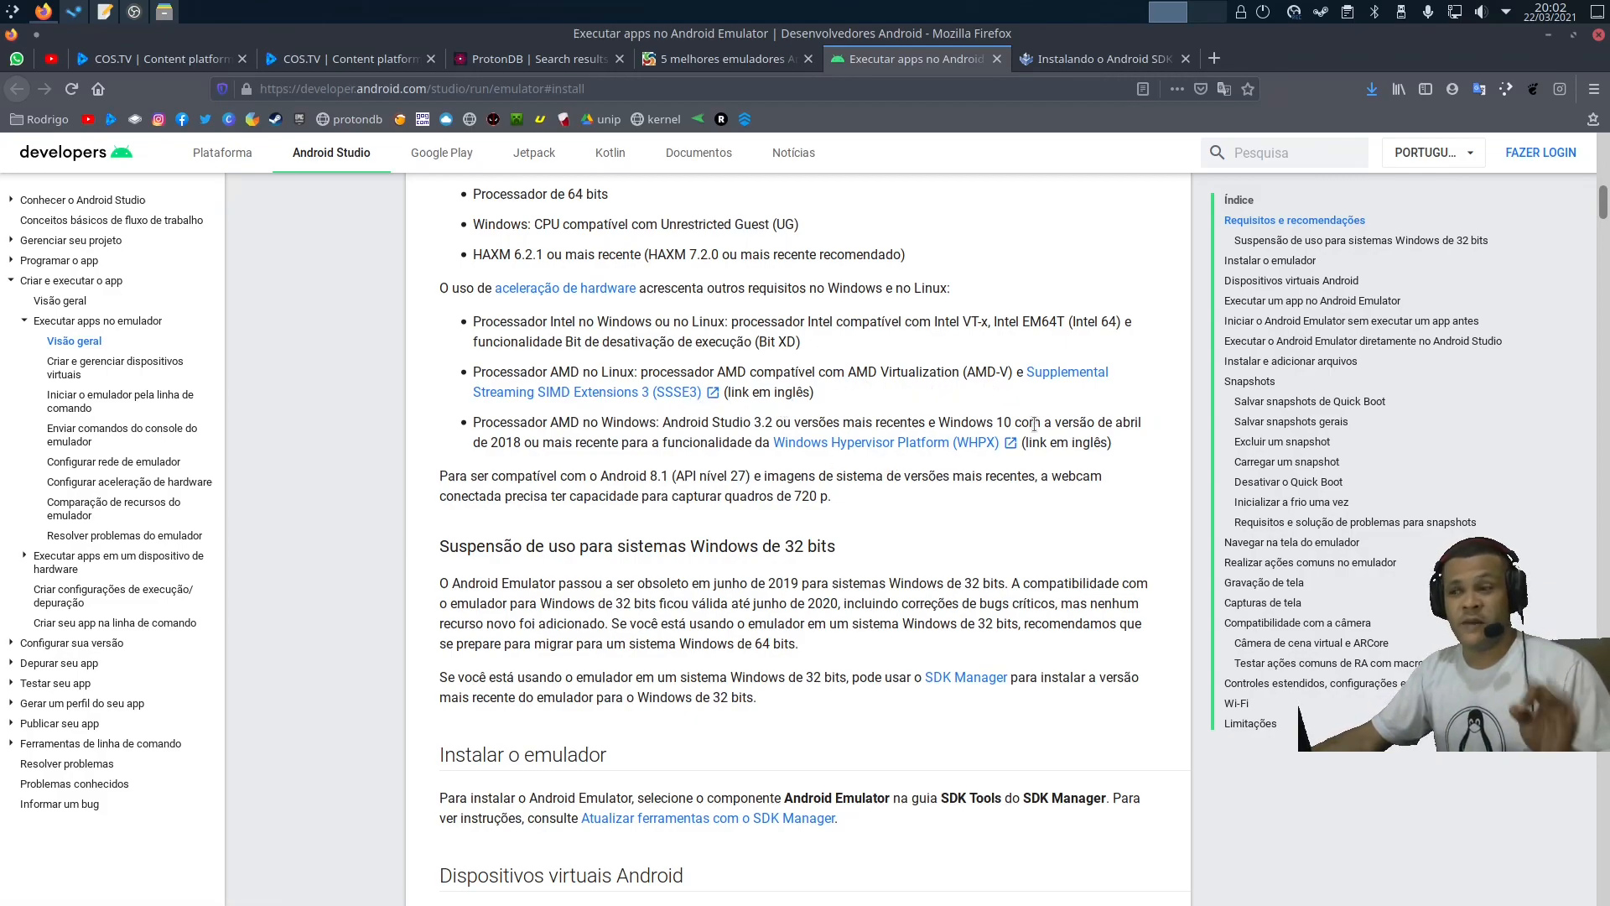
Step: Examine the guide's sections on 32-bit Windows, installing the emulator, Android virtual devices and running an app
scroll(747, 482, "down", 3)
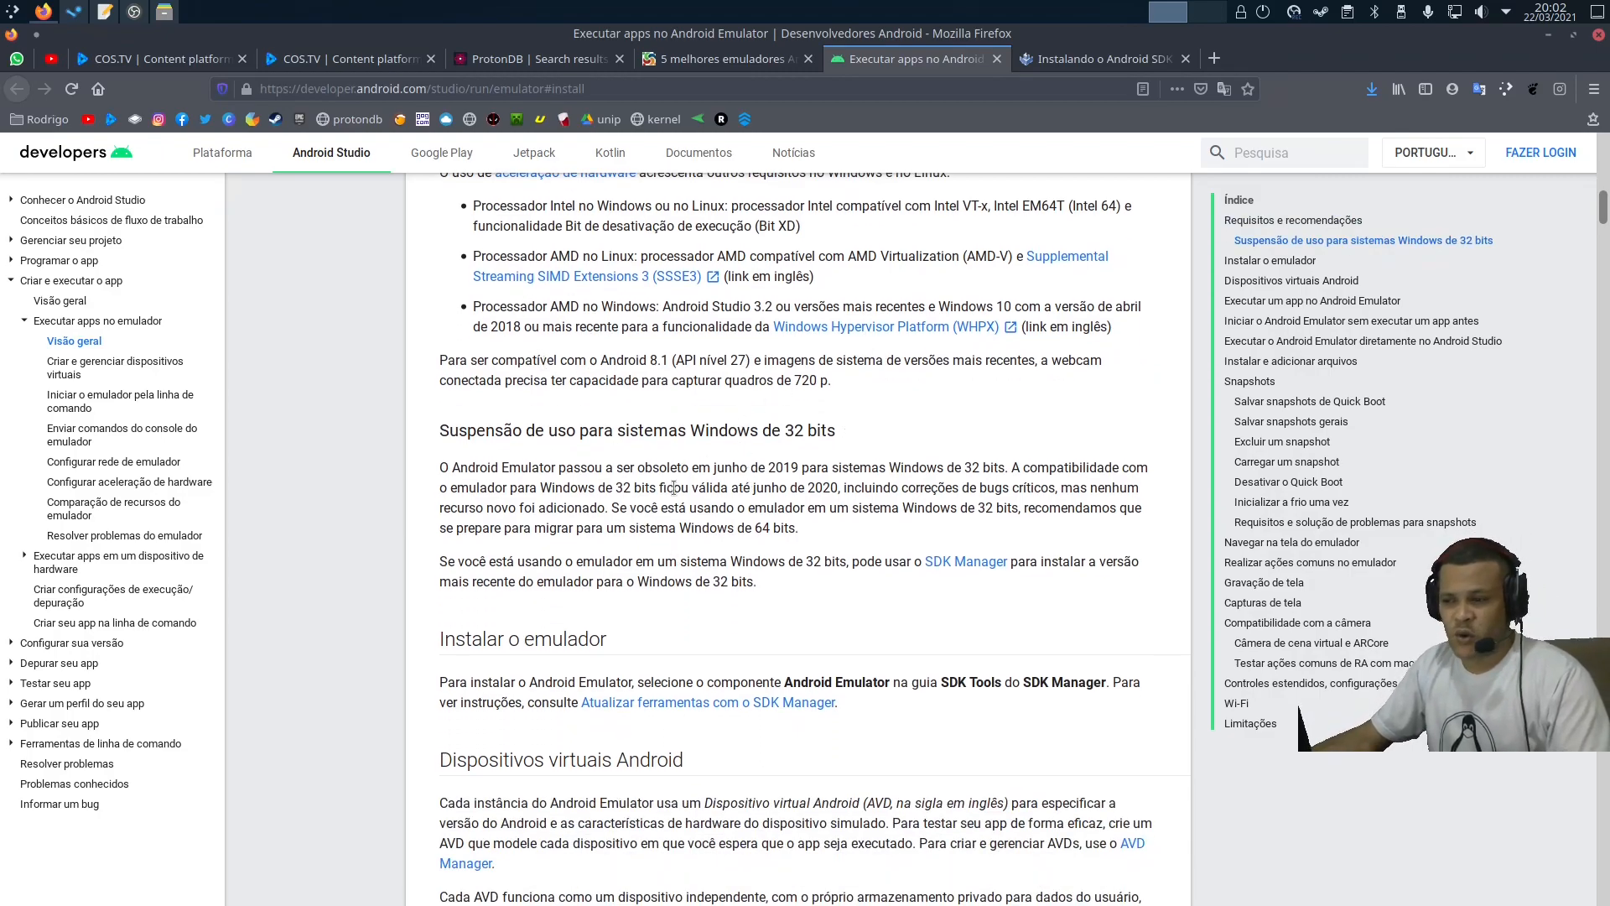
scroll(624, 447, "down", 1)
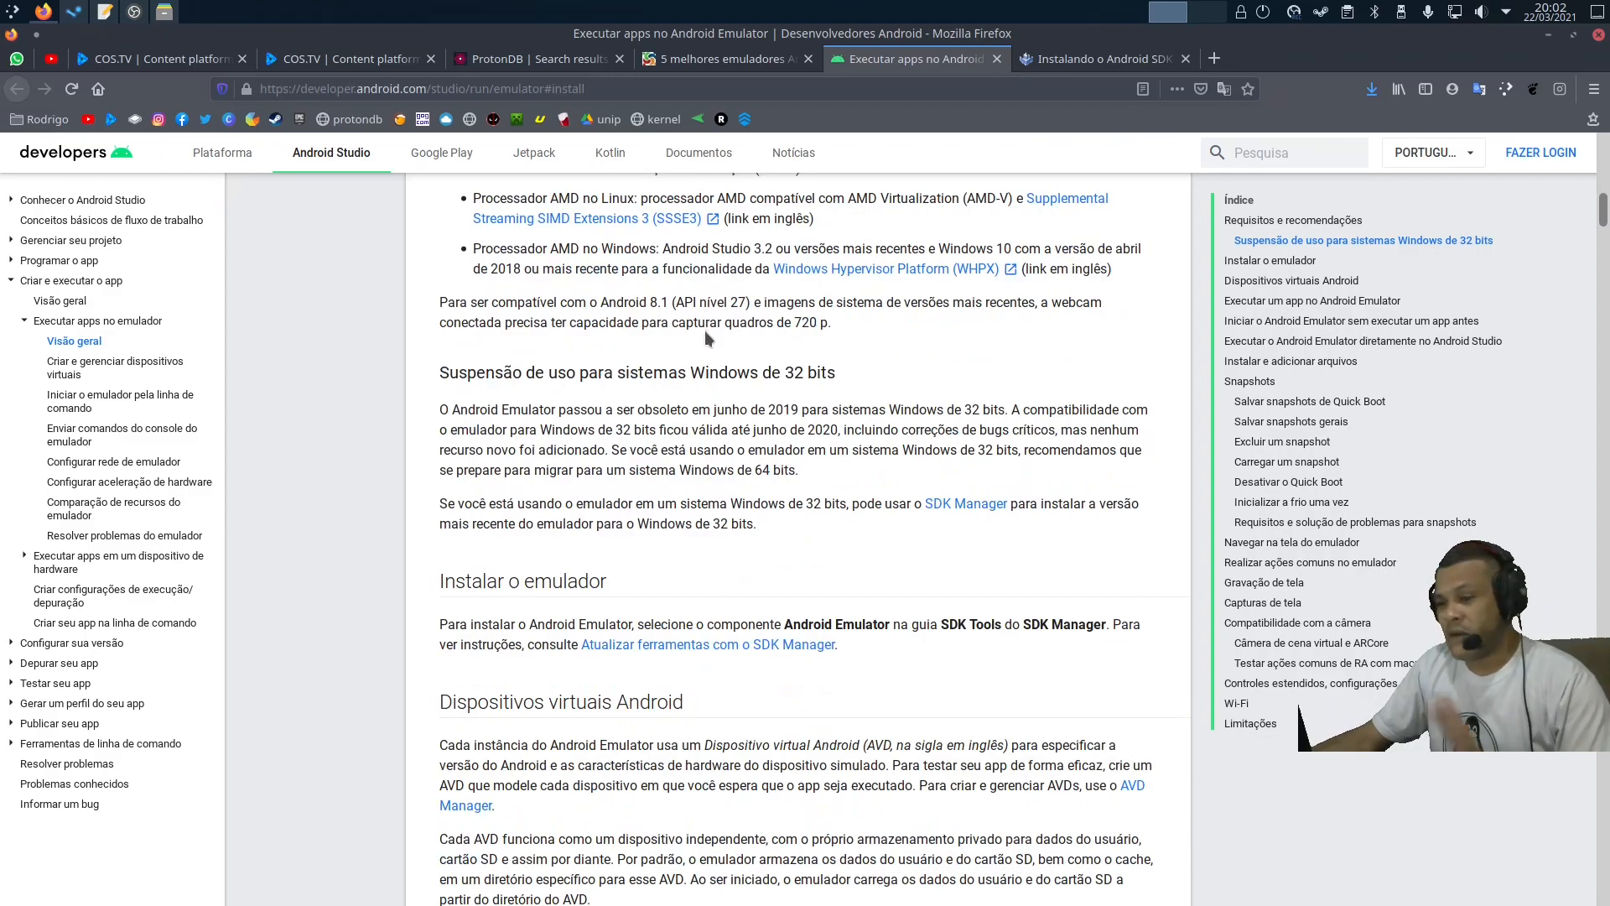
scroll(893, 432, "down", 2)
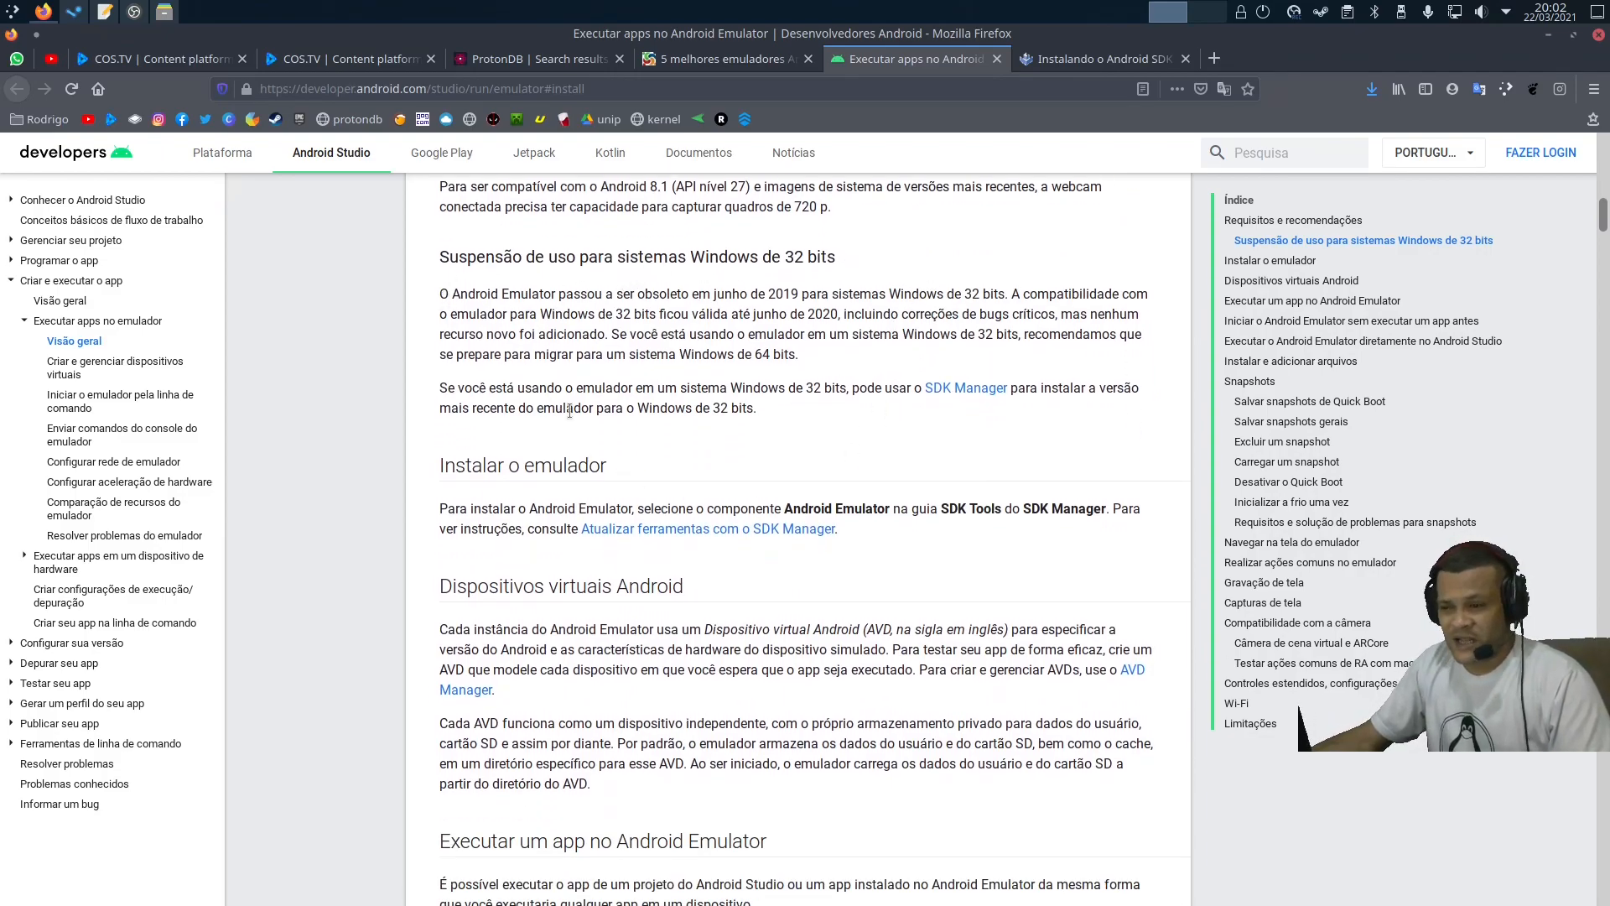
scroll(546, 401, "down", 2)
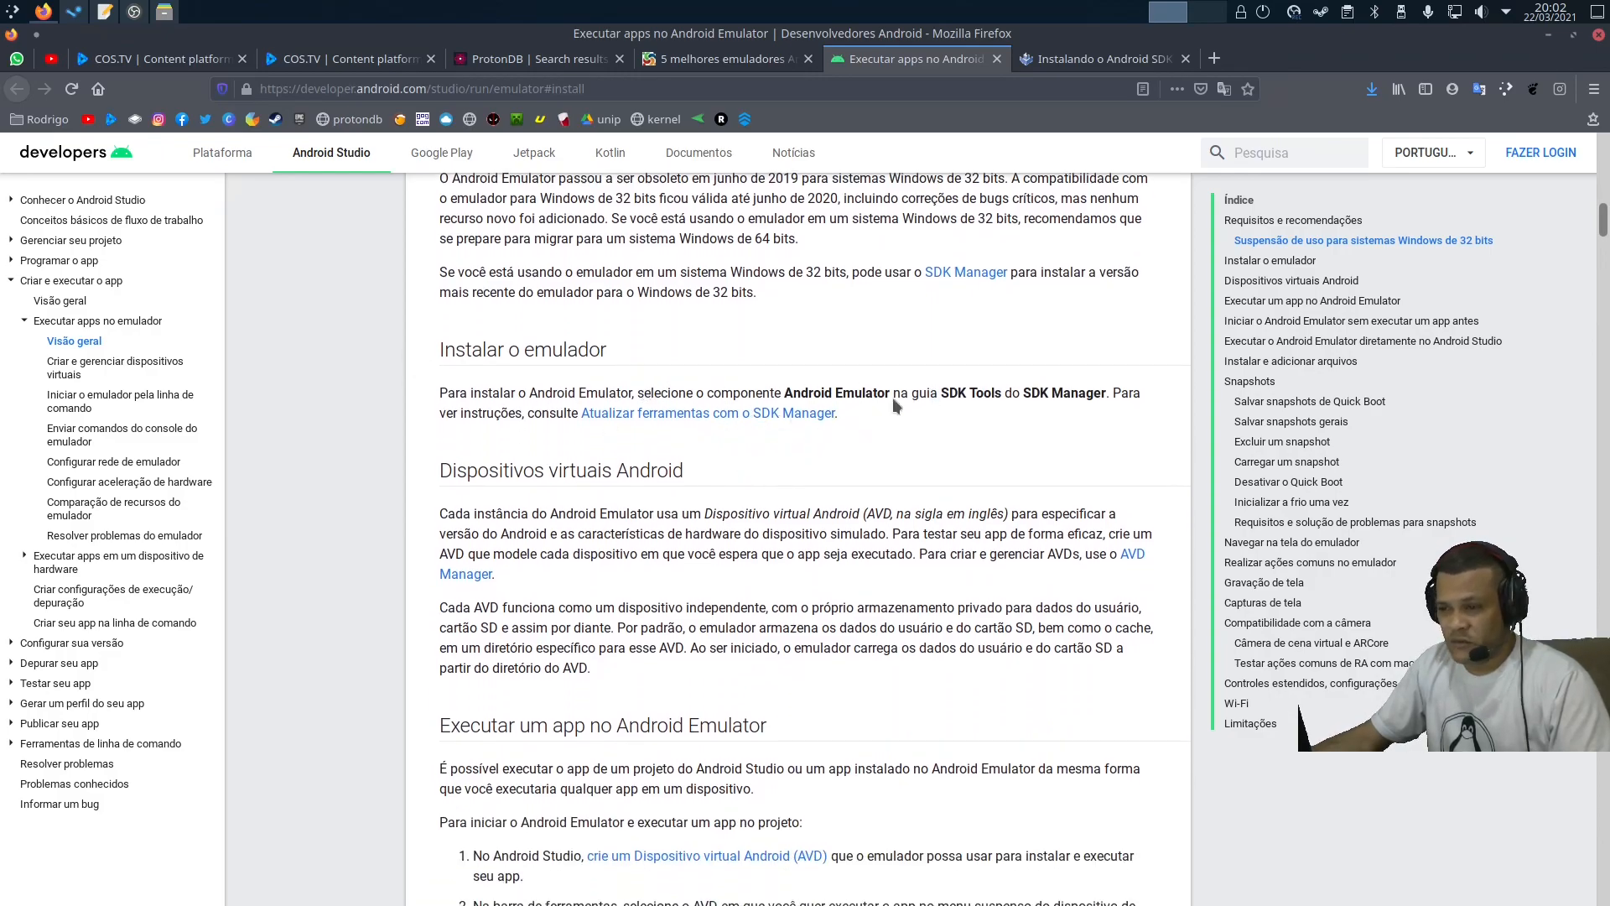
scroll(644, 635, "down", 2)
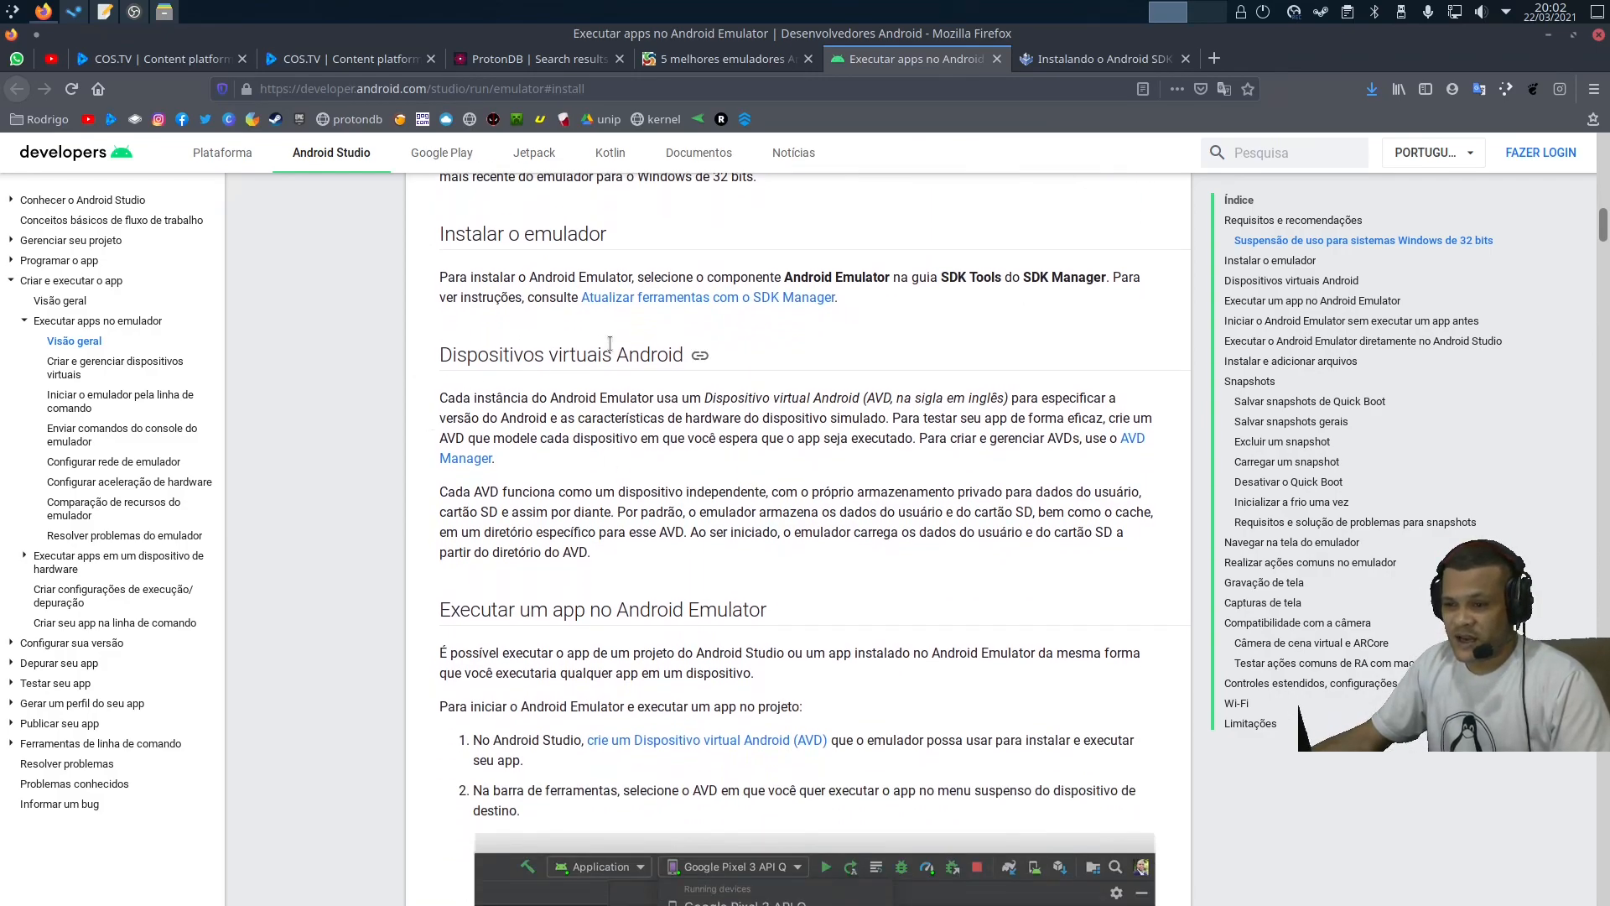
scroll(644, 635, "down", 2)
scroll(1022, 567, "down", 4)
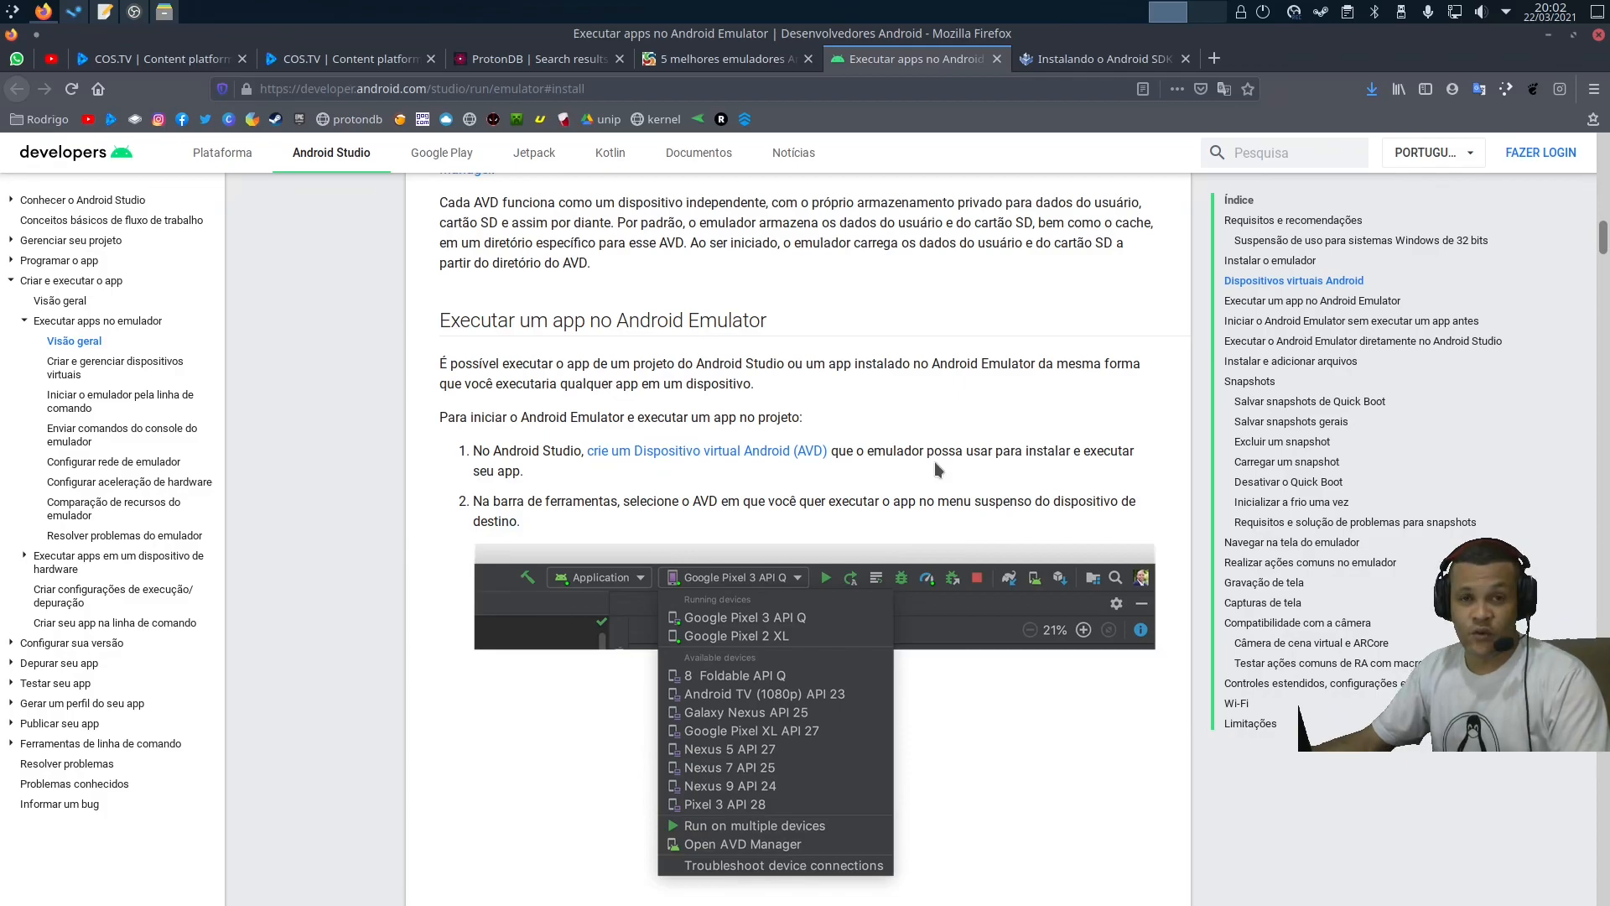
Step: Go to the article on installing the Android SDK on Linux and open its developer.android.com/sdk download link in a new tab
key("ctrl+Tab")
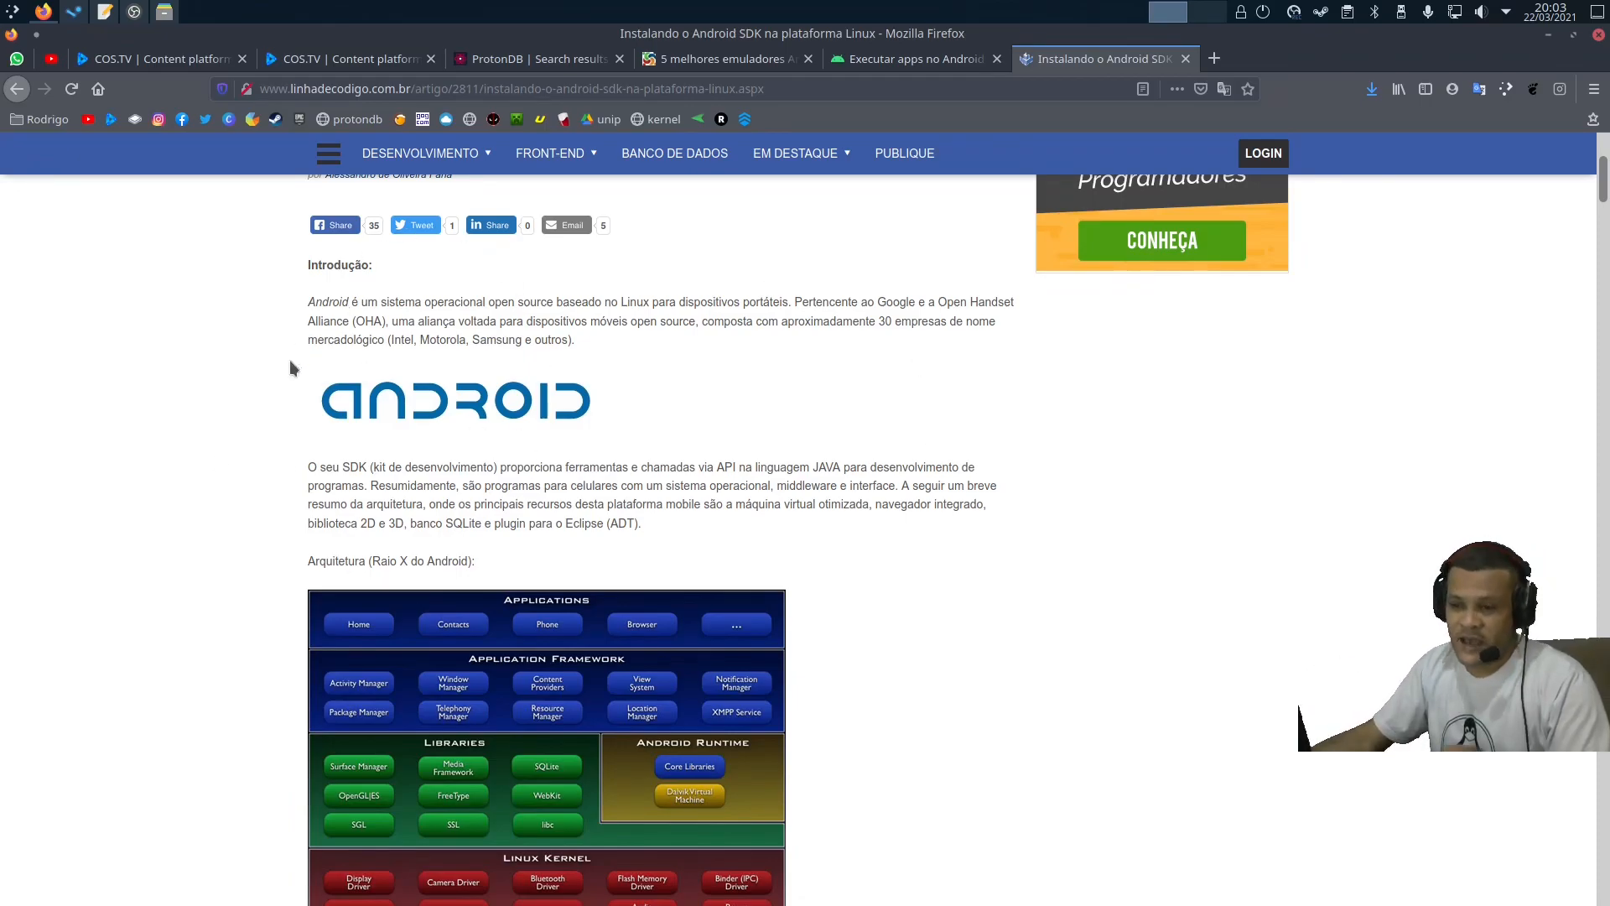
scroll(293, 352, "down", 4)
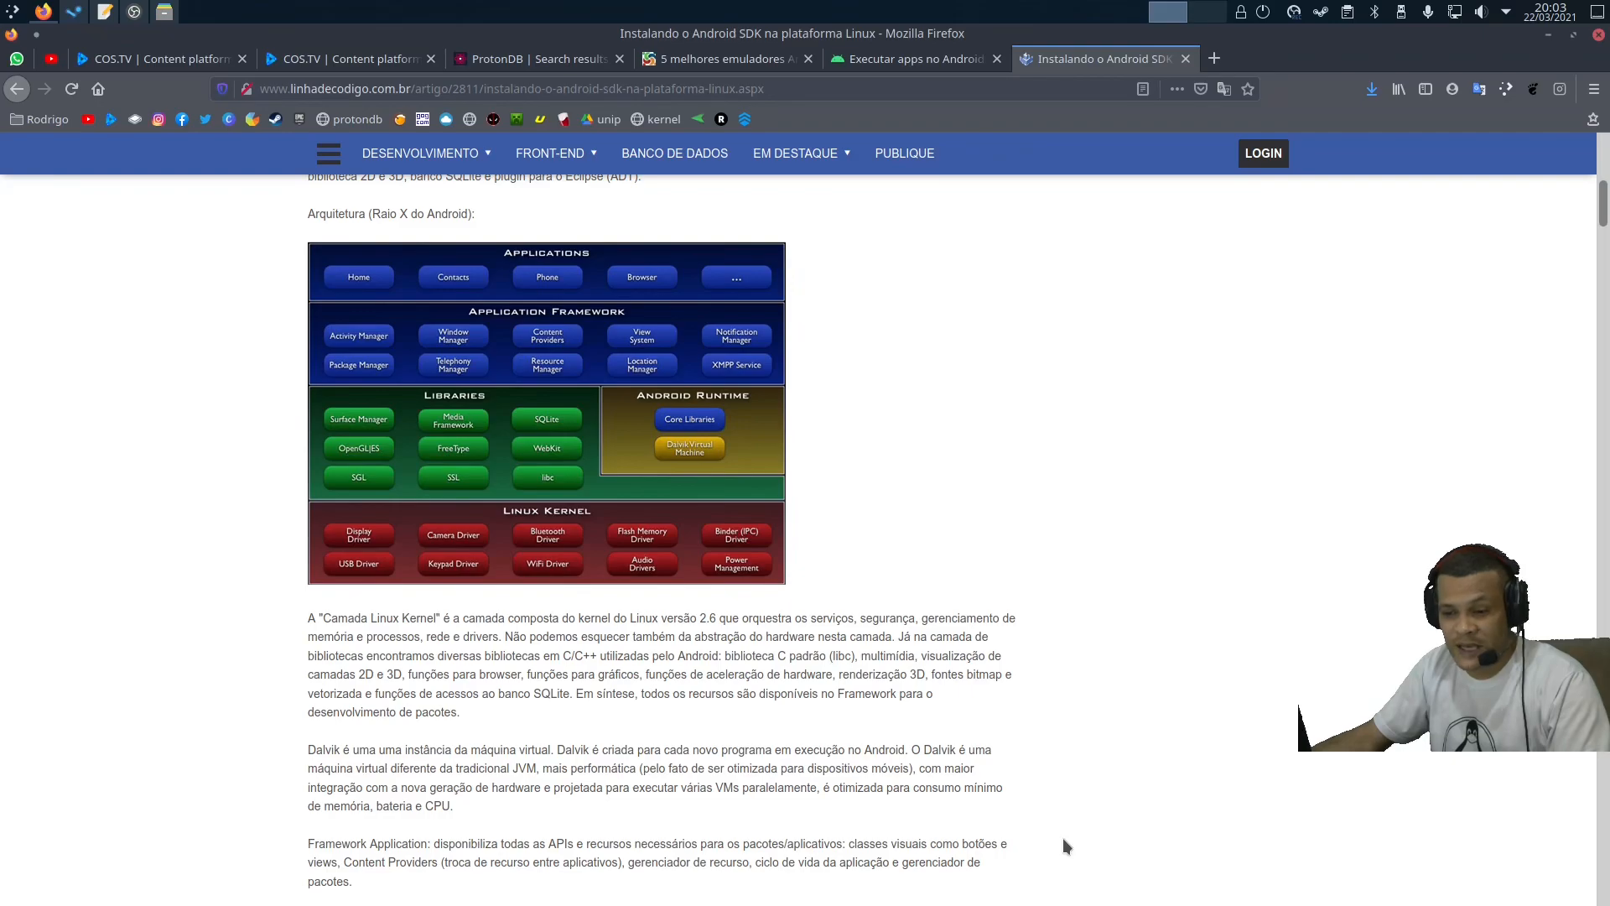
scroll(1063, 838, "down", 6)
scroll(712, 641, "down", 2)
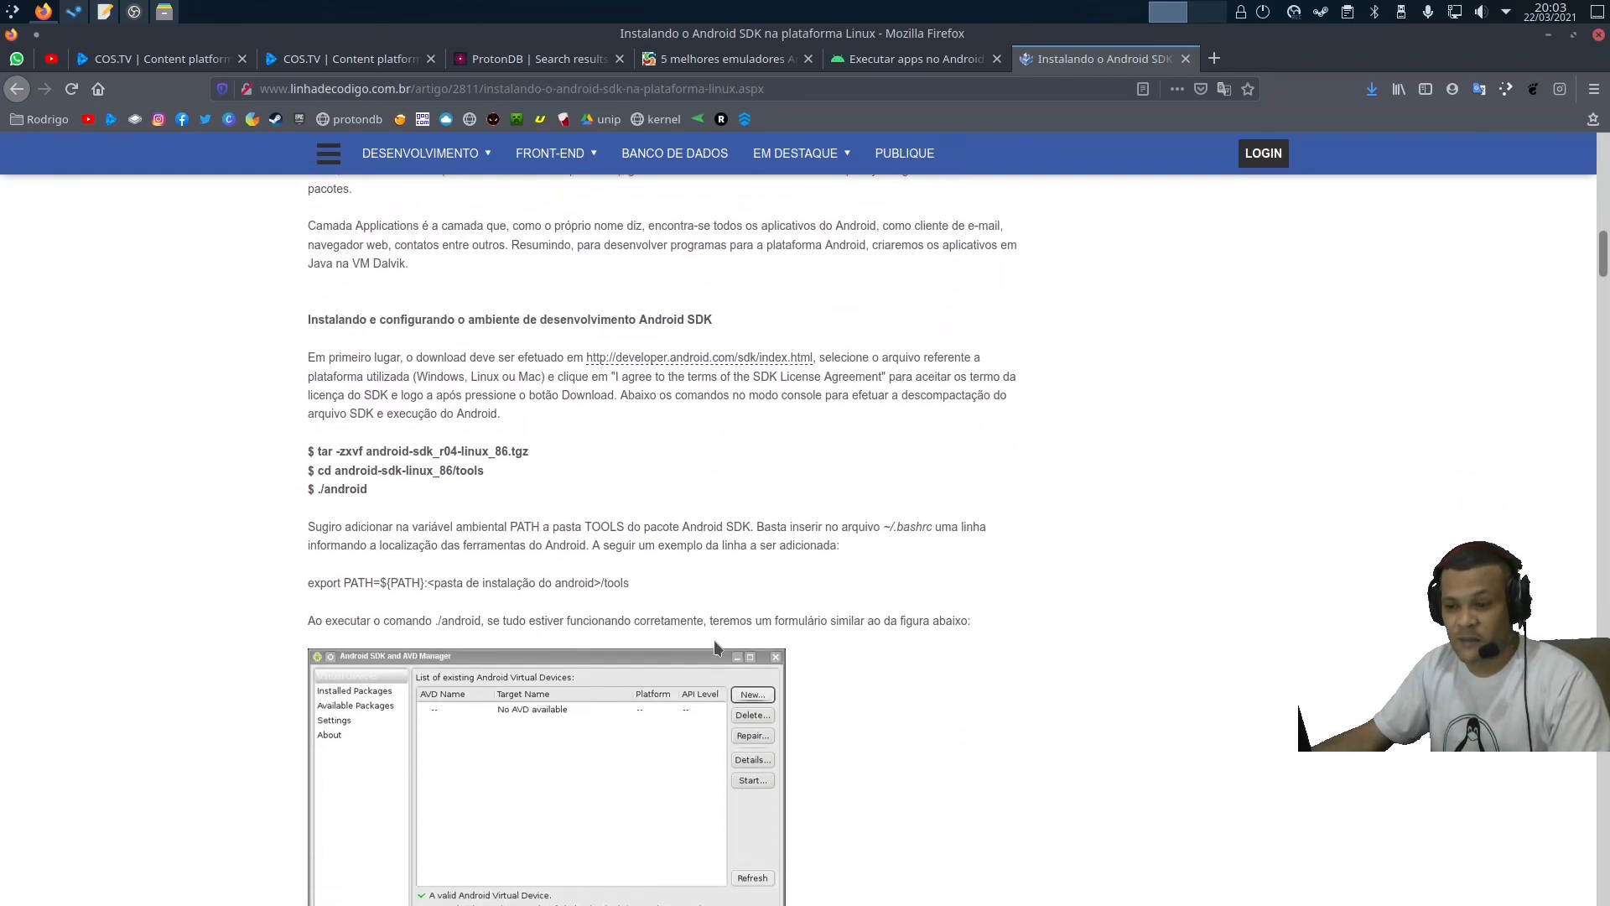
triple_click(775, 310)
left_click(540, 340)
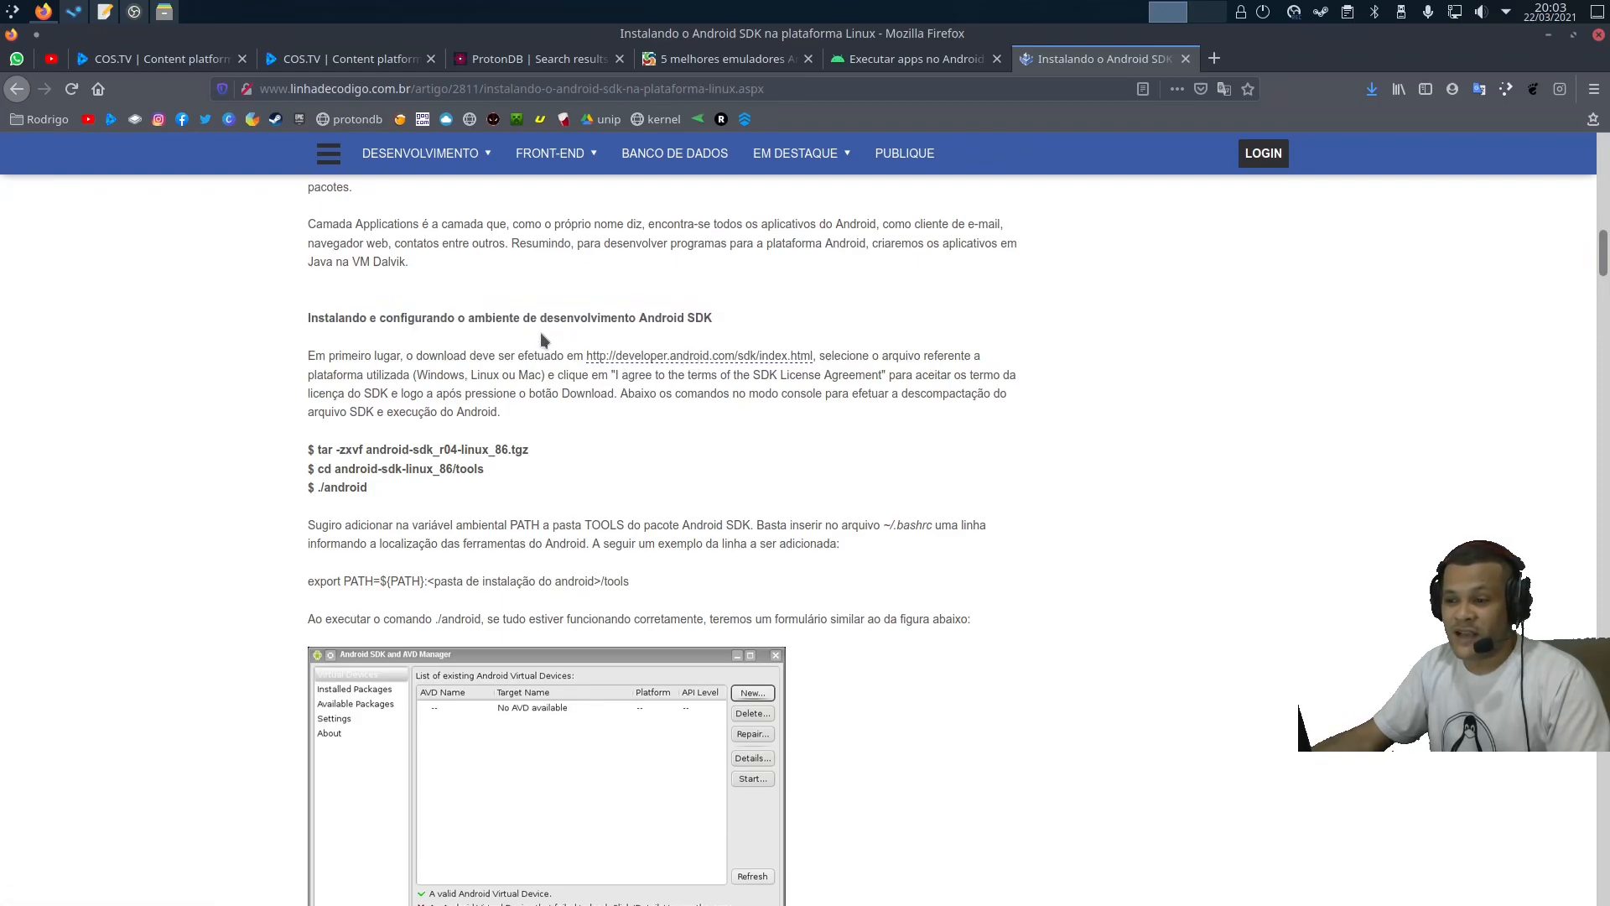
right_click(711, 363)
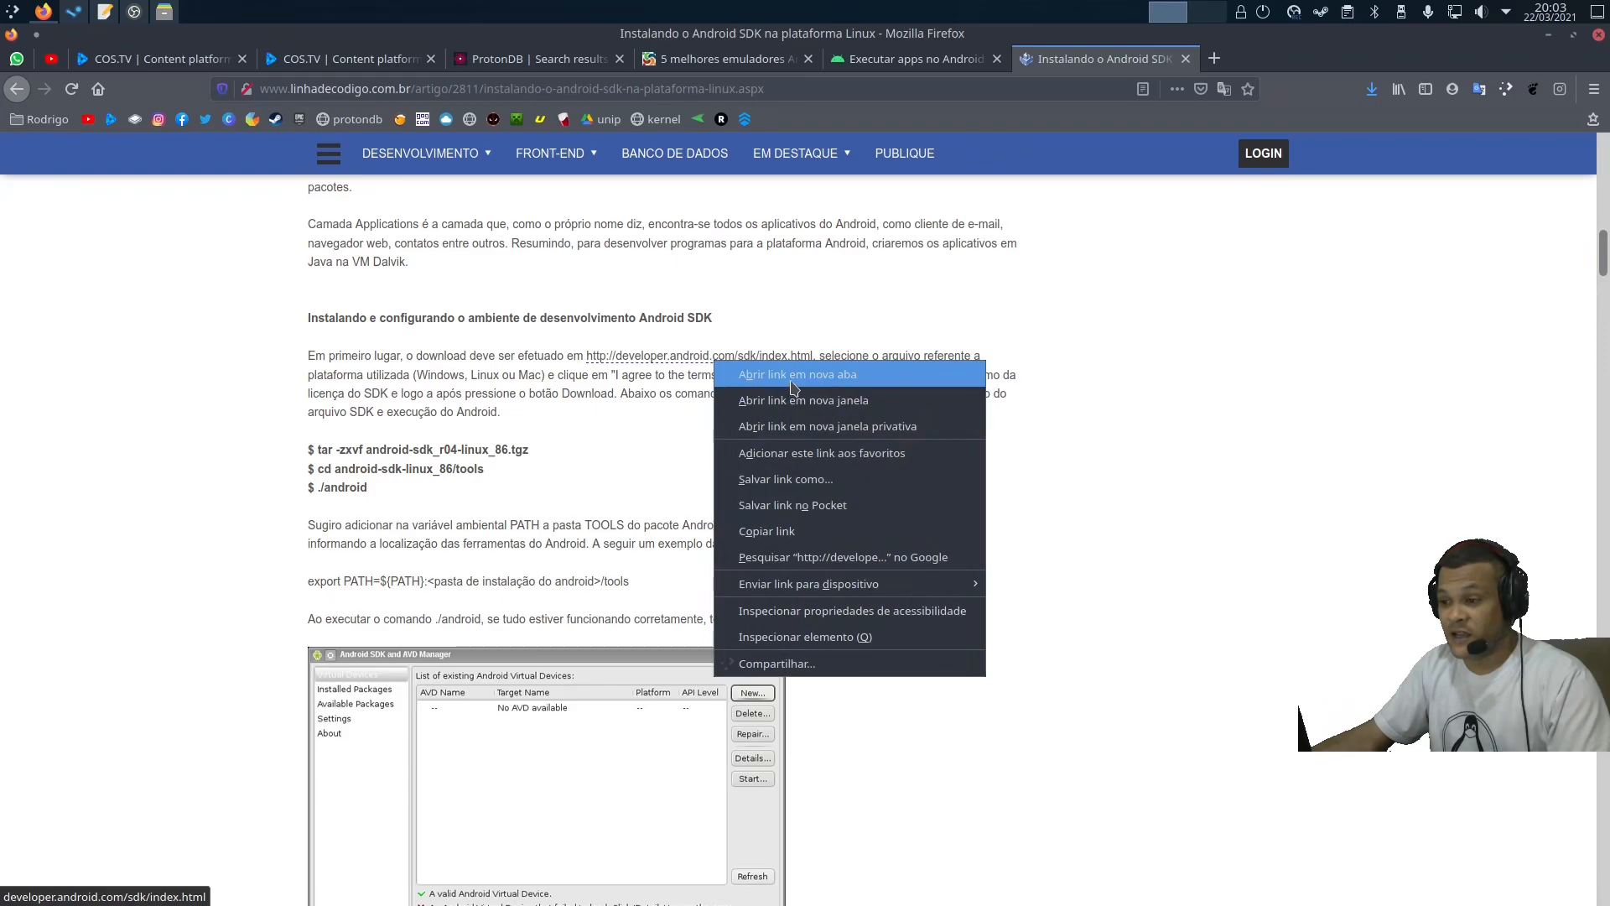
left_click(950, 371)
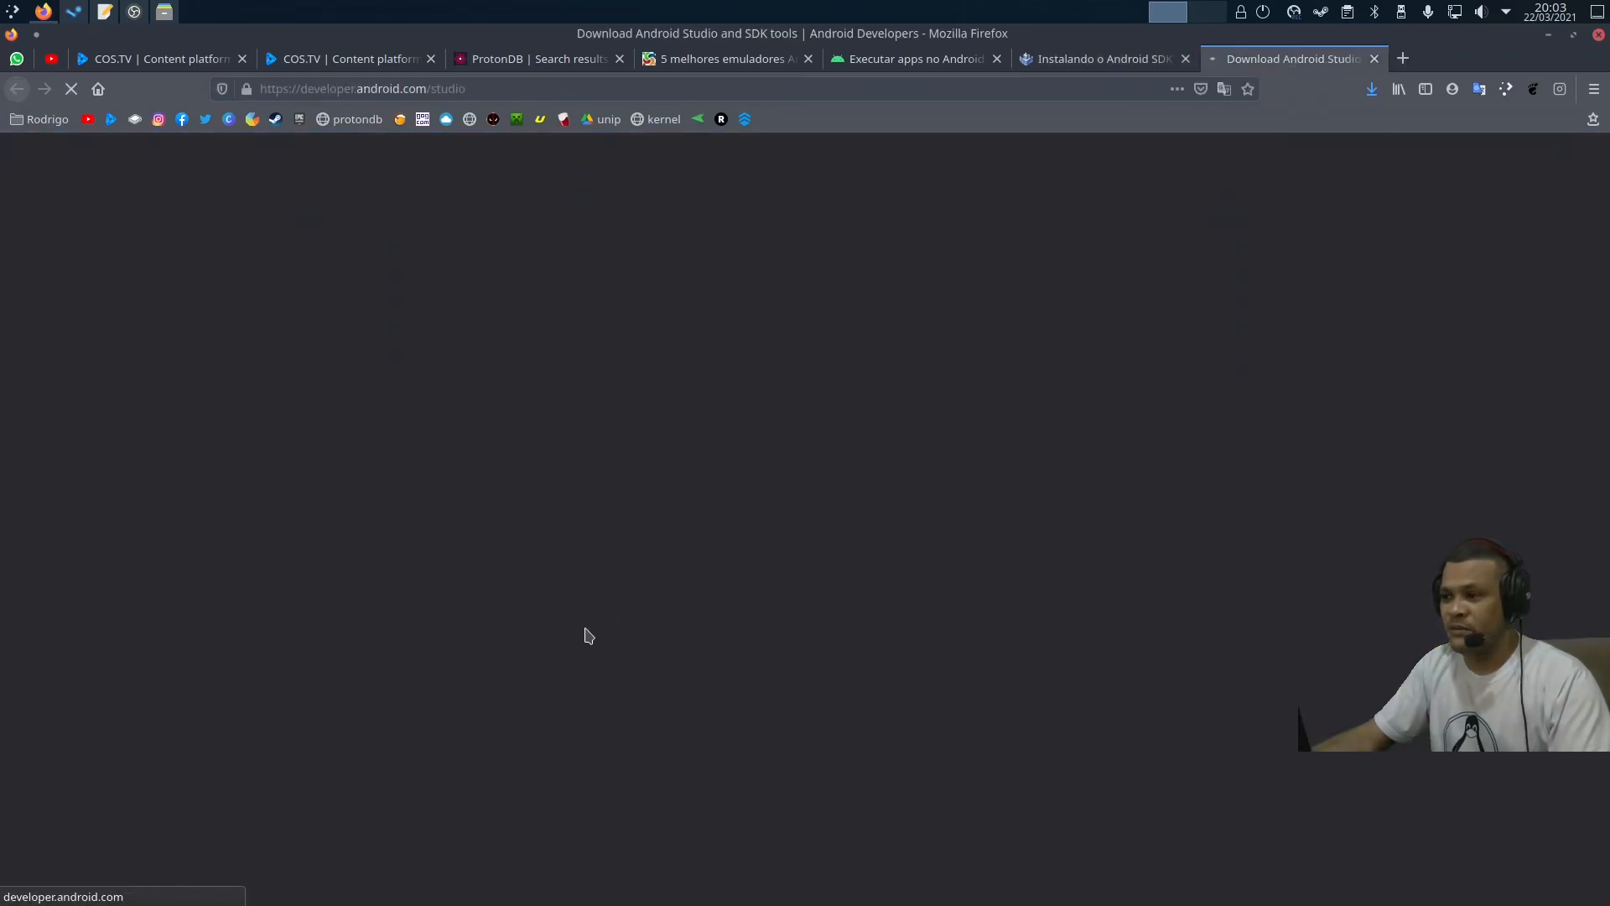
Step: Accept the terms for the Linux Android Studio download, choose to save android-studio-ide-201.7199119-linux.tar.gz, and close the download page
scroll(1013, 654, "down", 2)
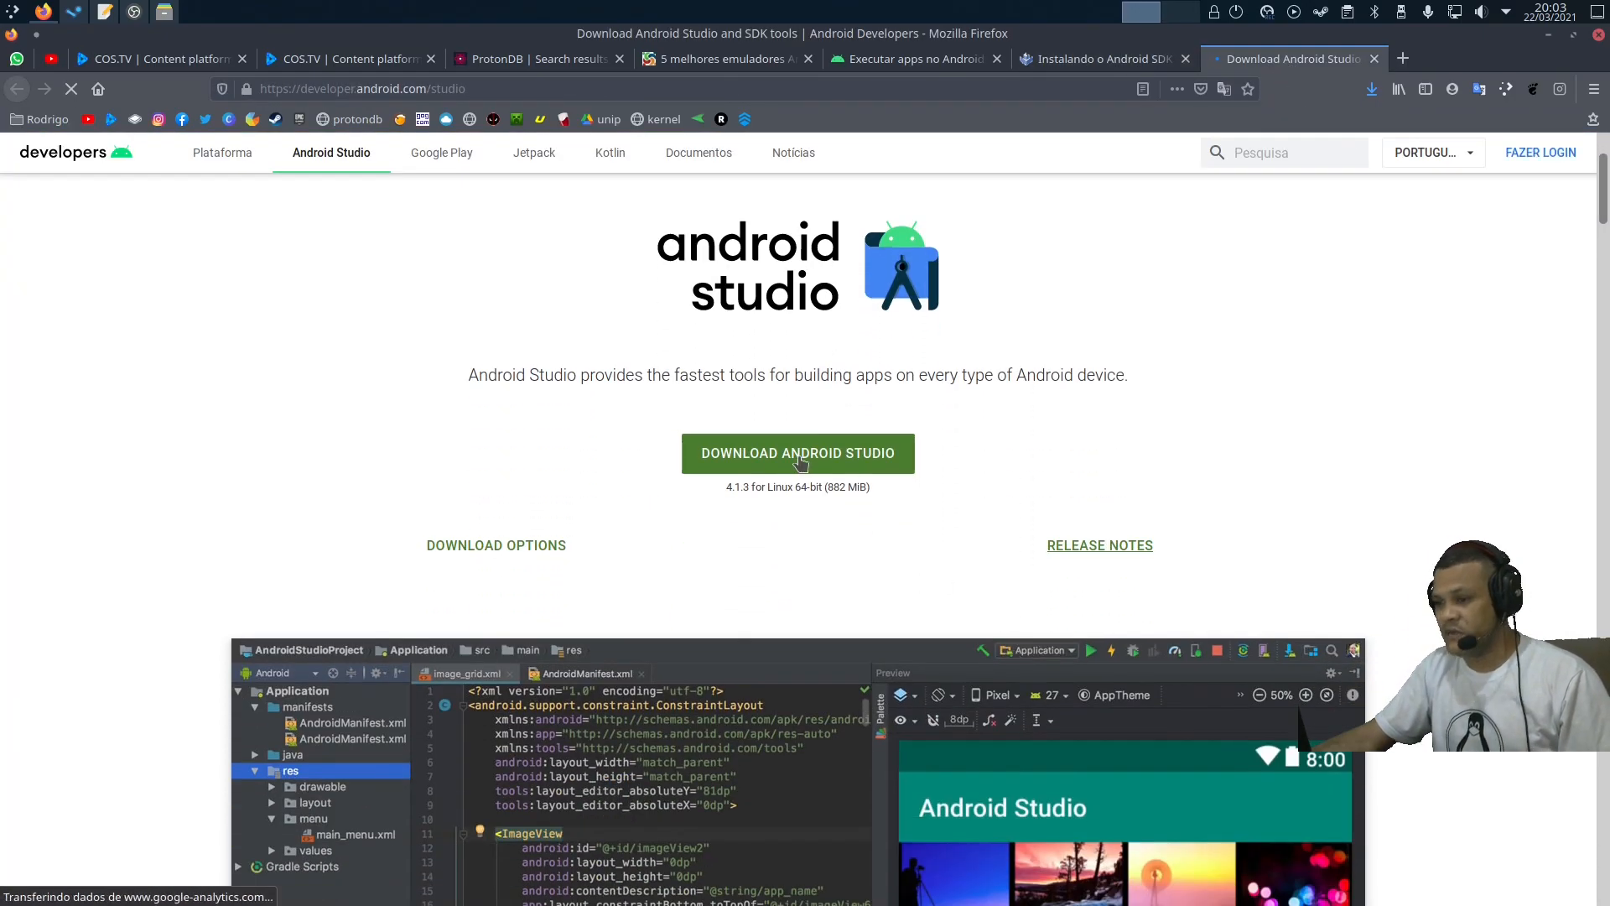
left_click(795, 453)
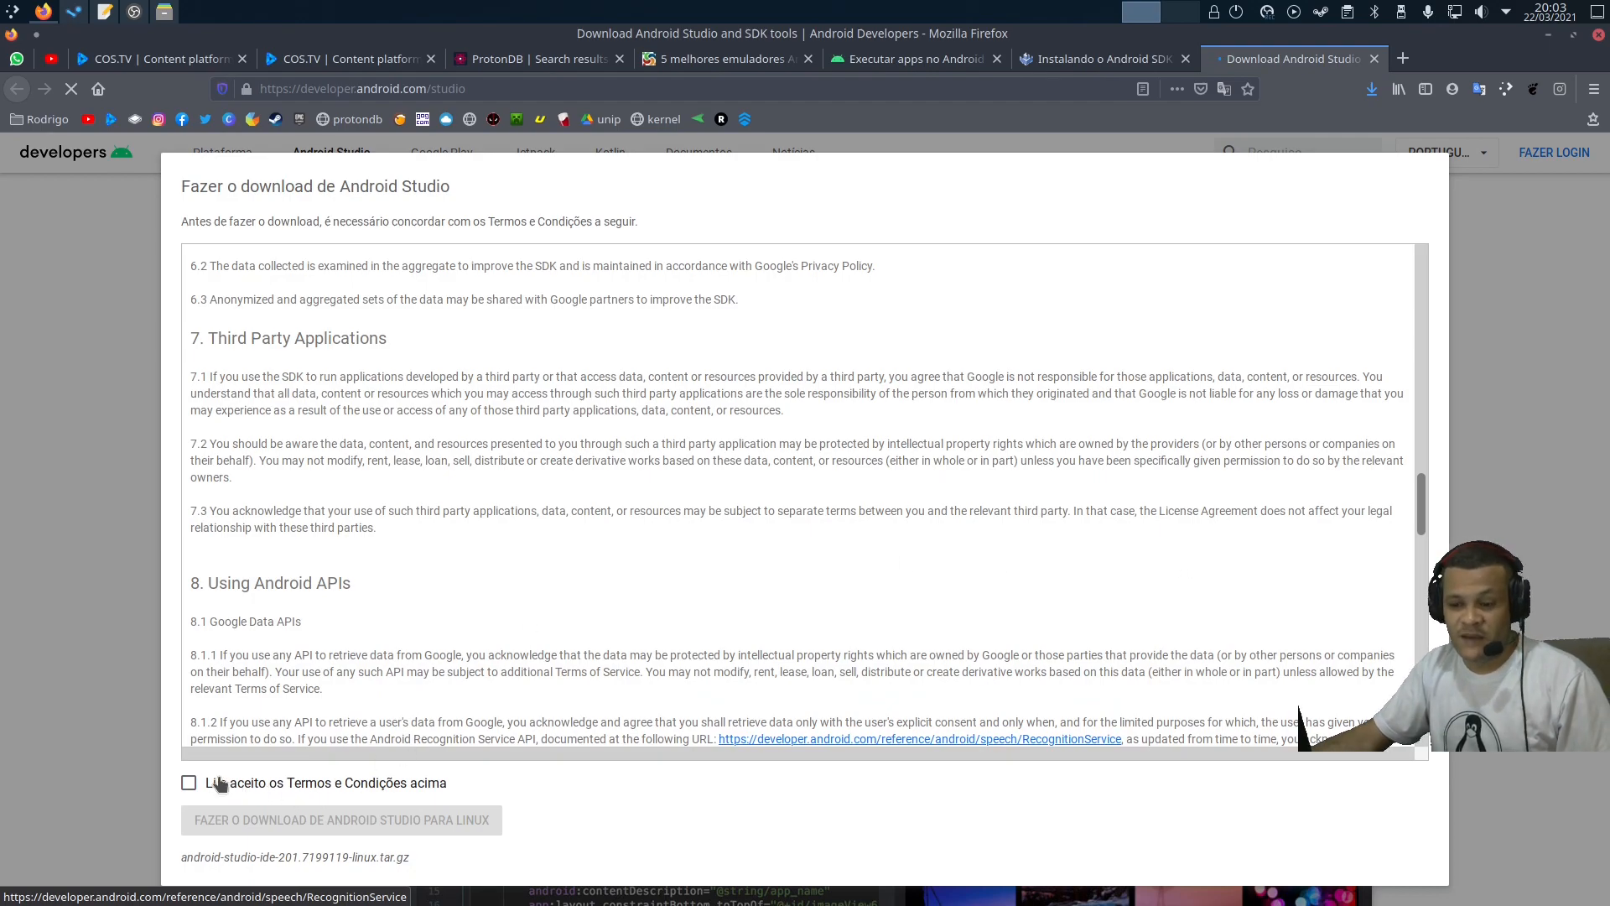
scroll(315, 350, "down", 3)
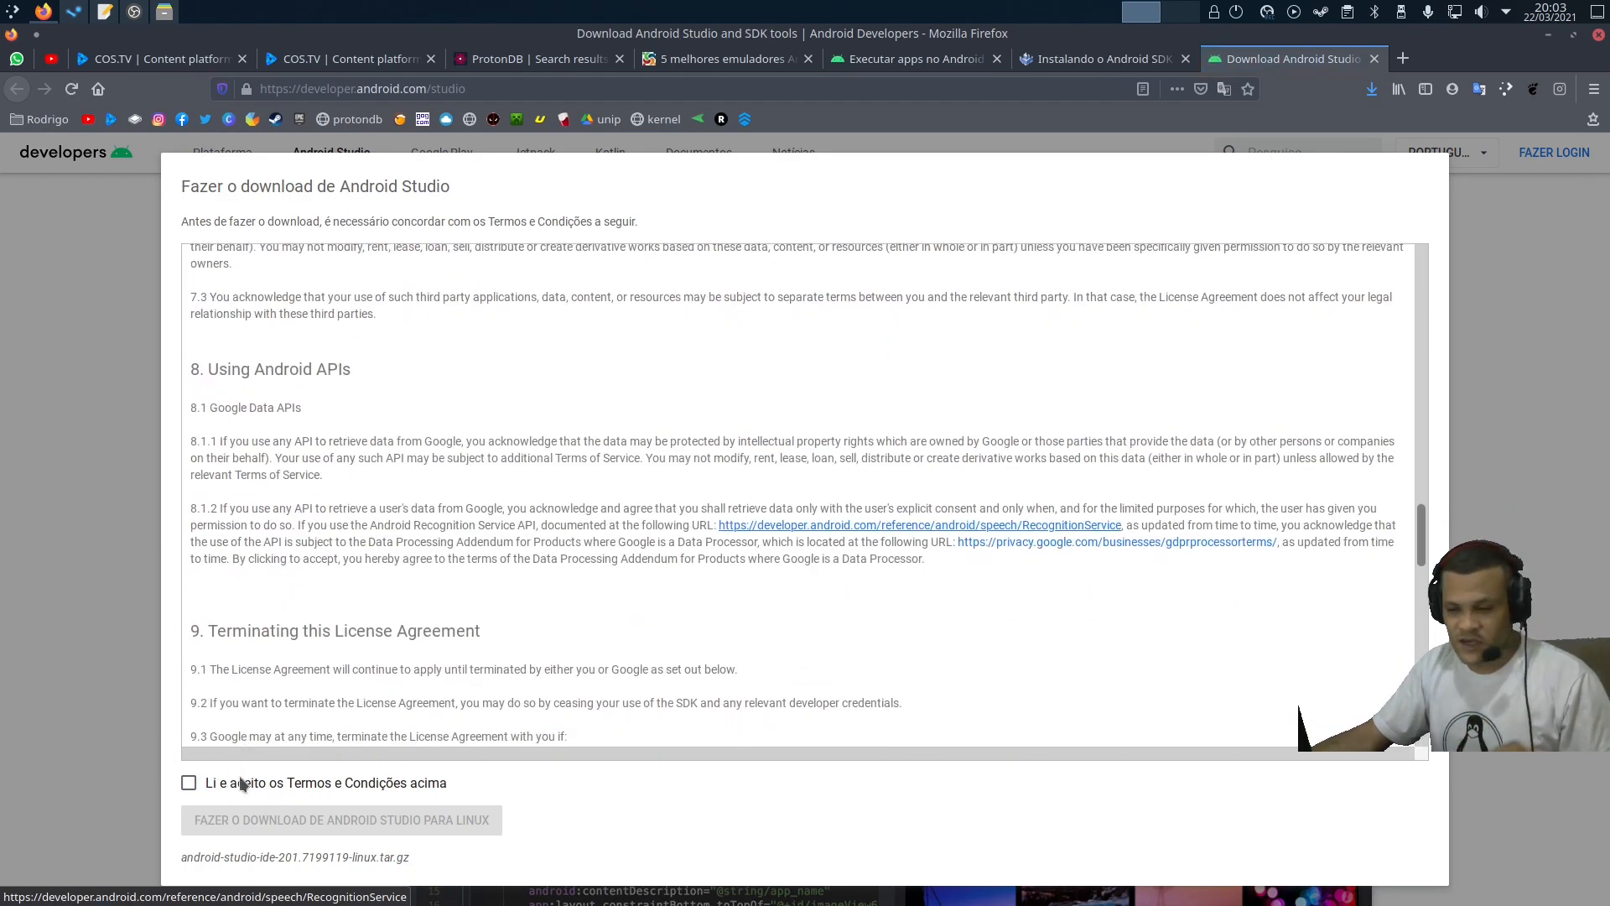
left_click(243, 782)
left_click(398, 825)
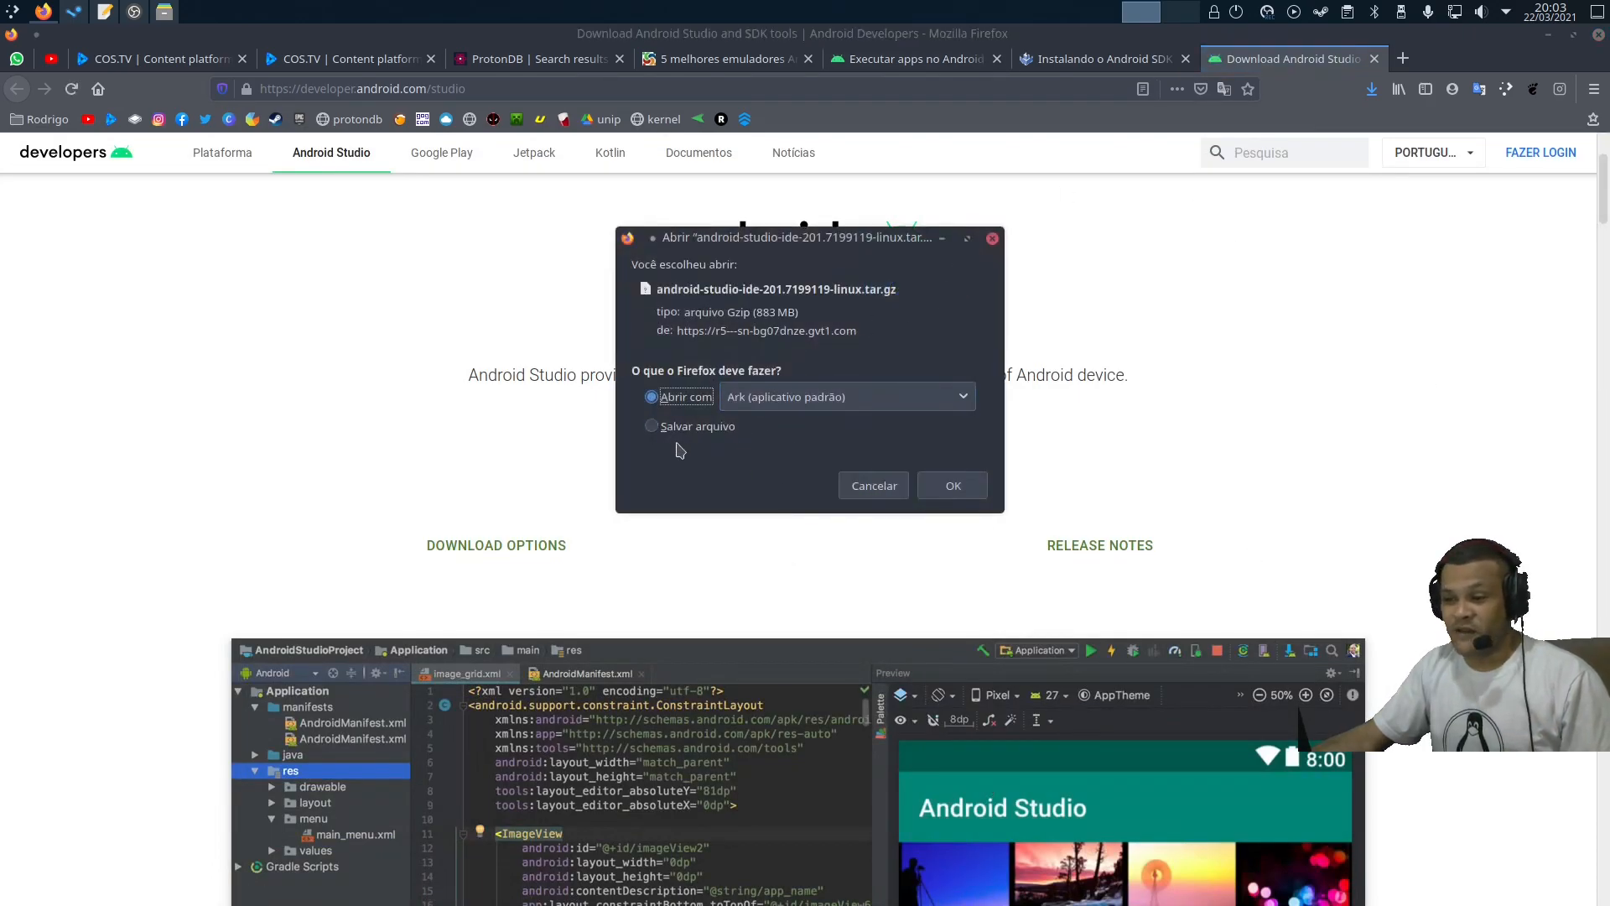
left_click(680, 427)
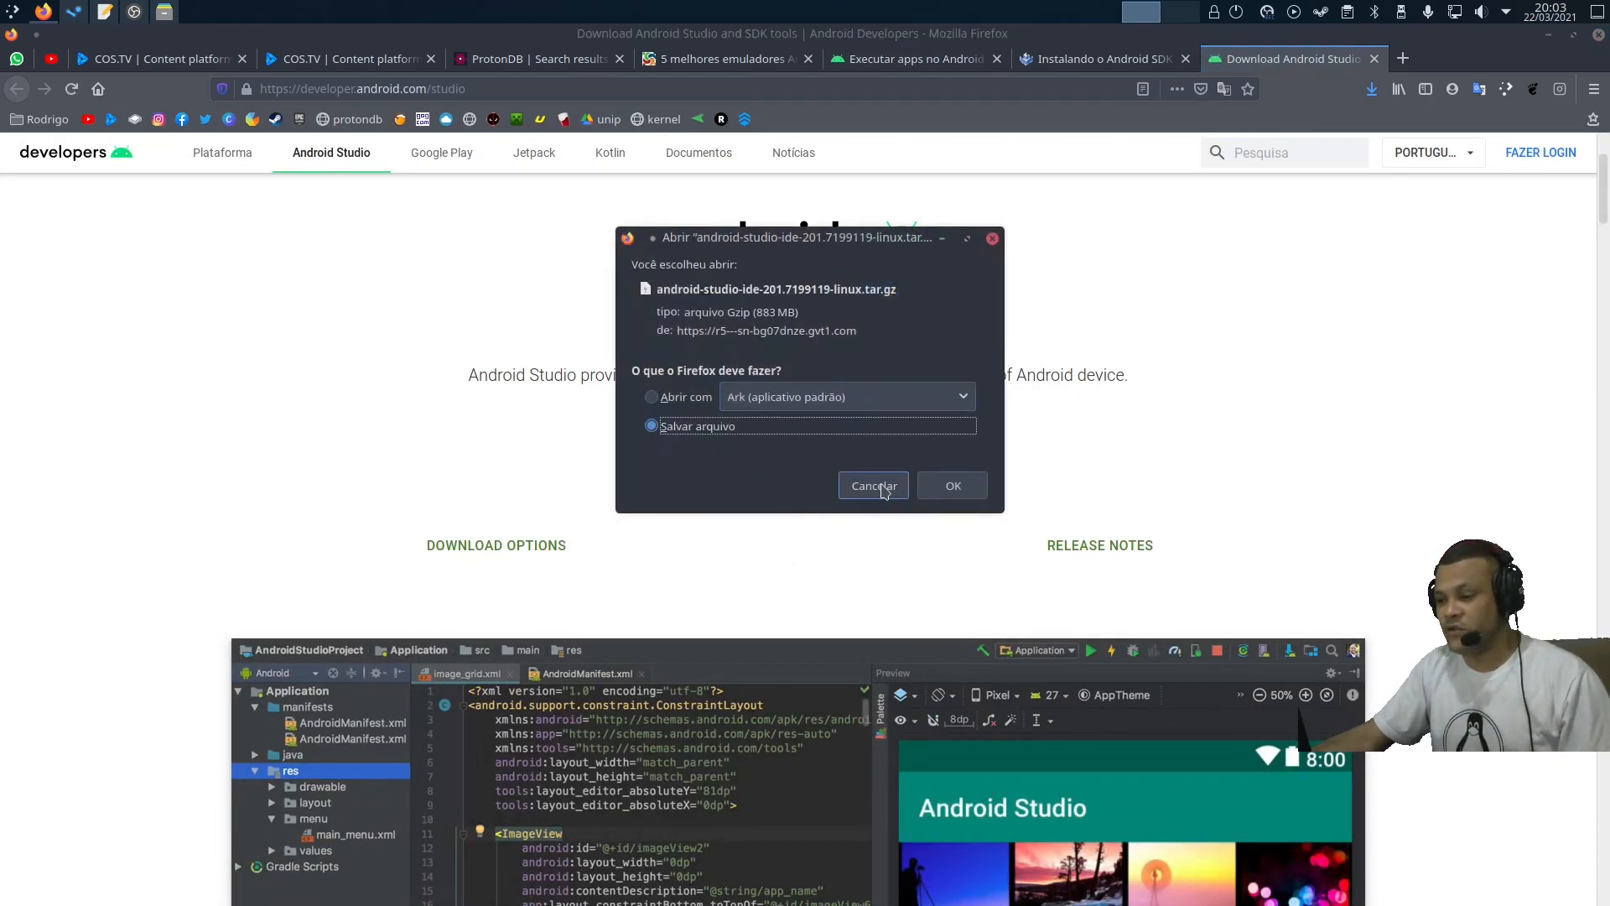
left_click(953, 486)
left_click(1374, 58)
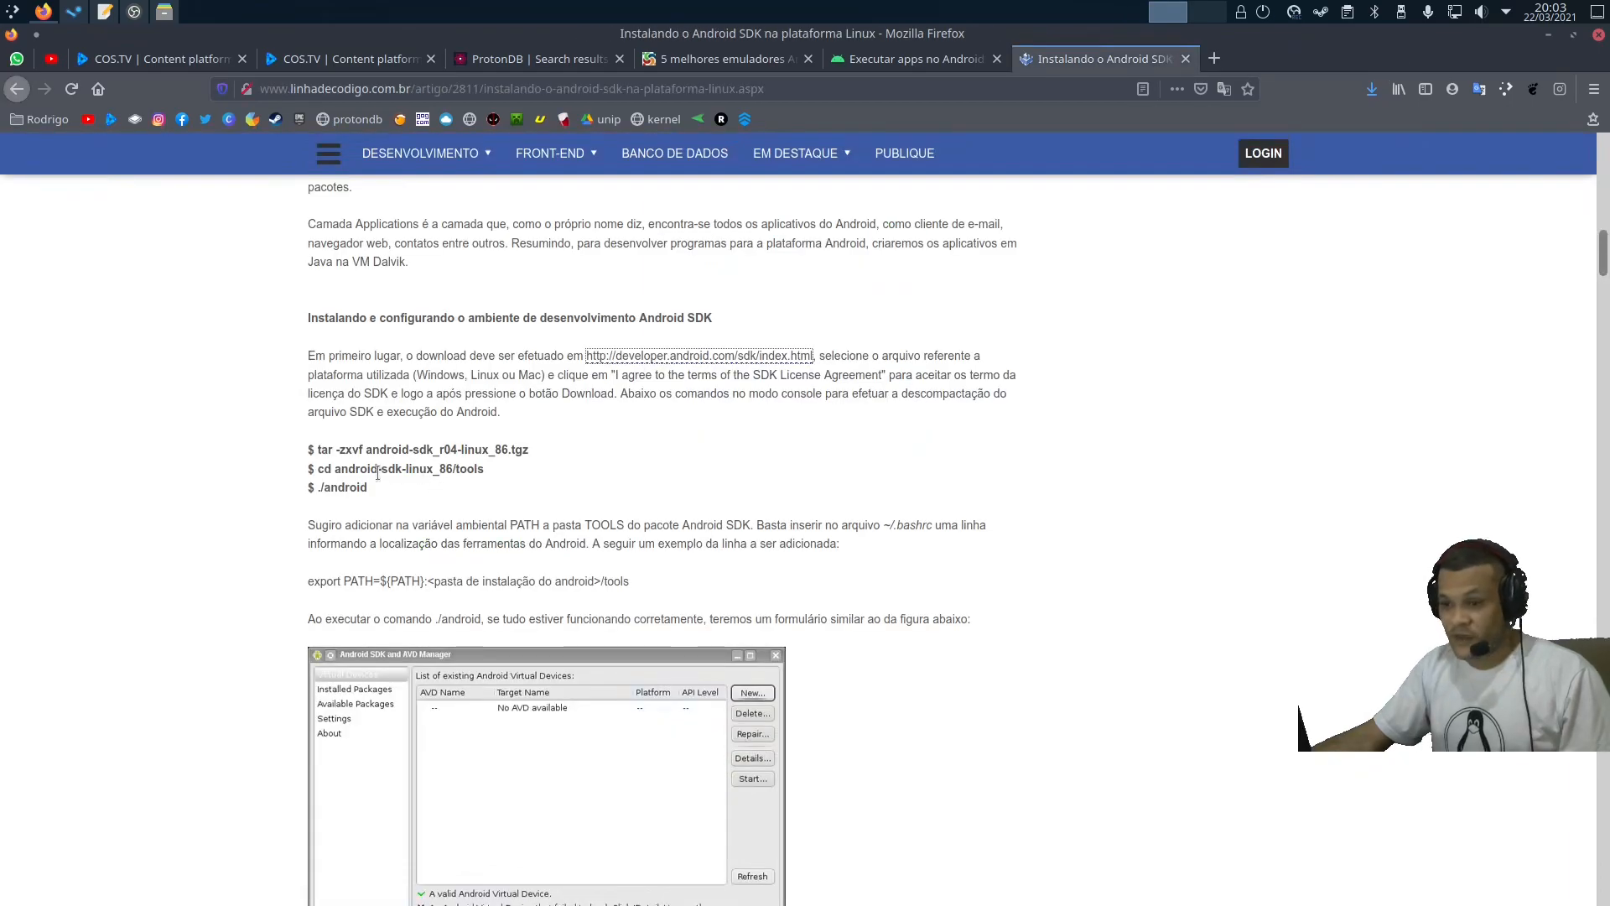
Step: Examine the article's terminal commands for unpacking the SDK archive and entering its tools folder
left_click_drag(344, 443, 587, 464)
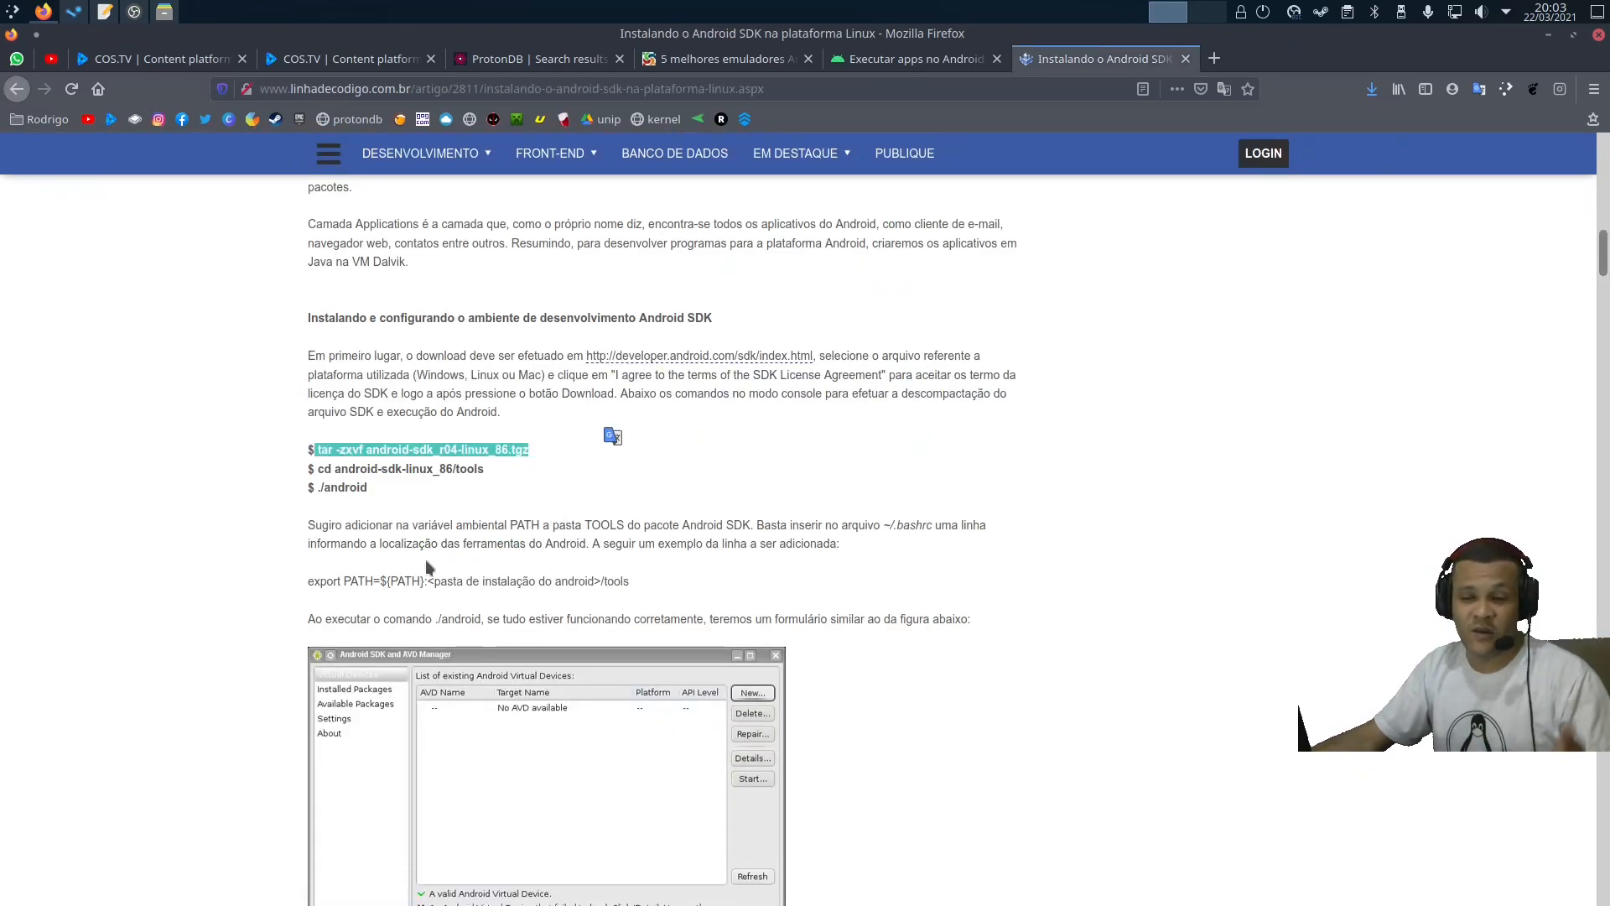
left_click_drag(317, 469, 537, 478)
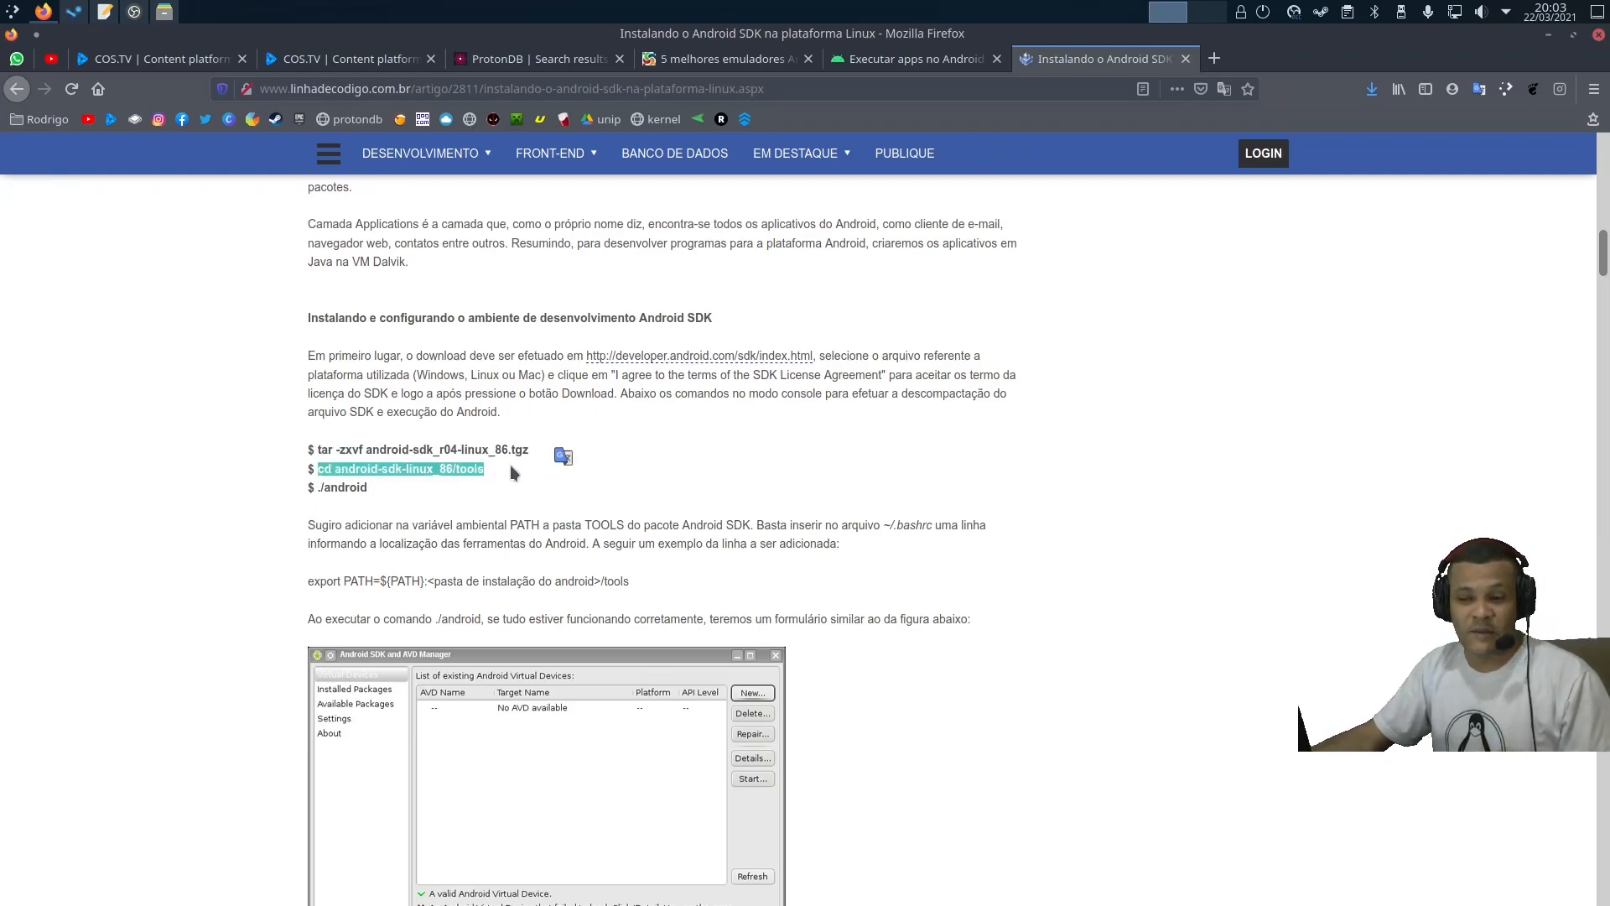
left_click(507, 472)
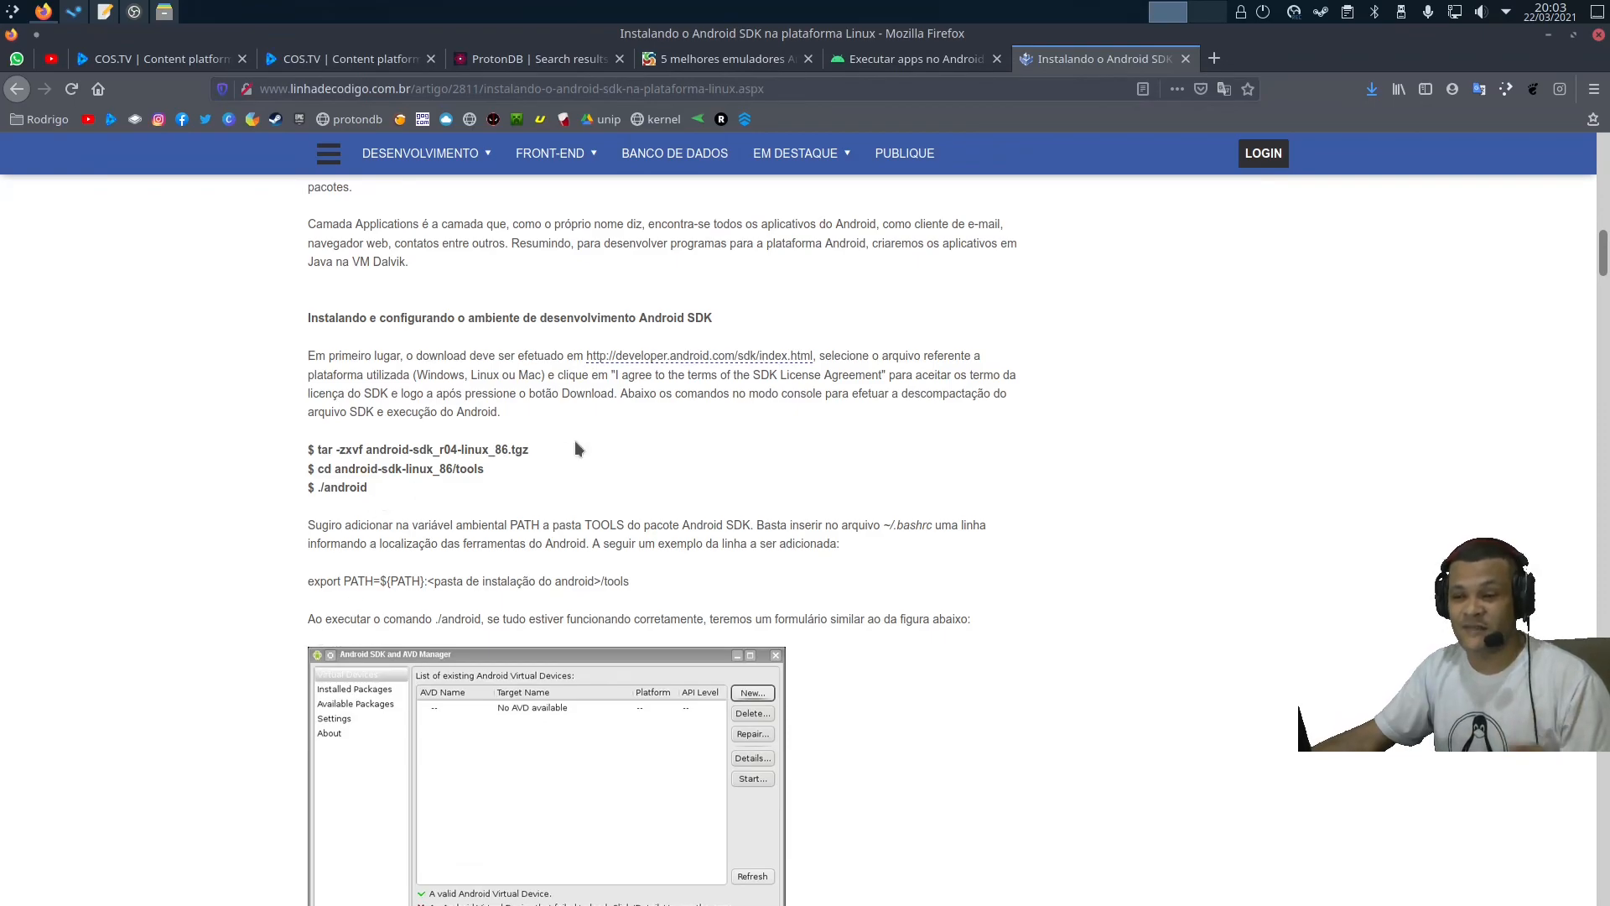
Step: Switch to the Dolphin file manager and open the "teste android" folder inside Programas
left_click(1547, 35)
left_click(164, 11)
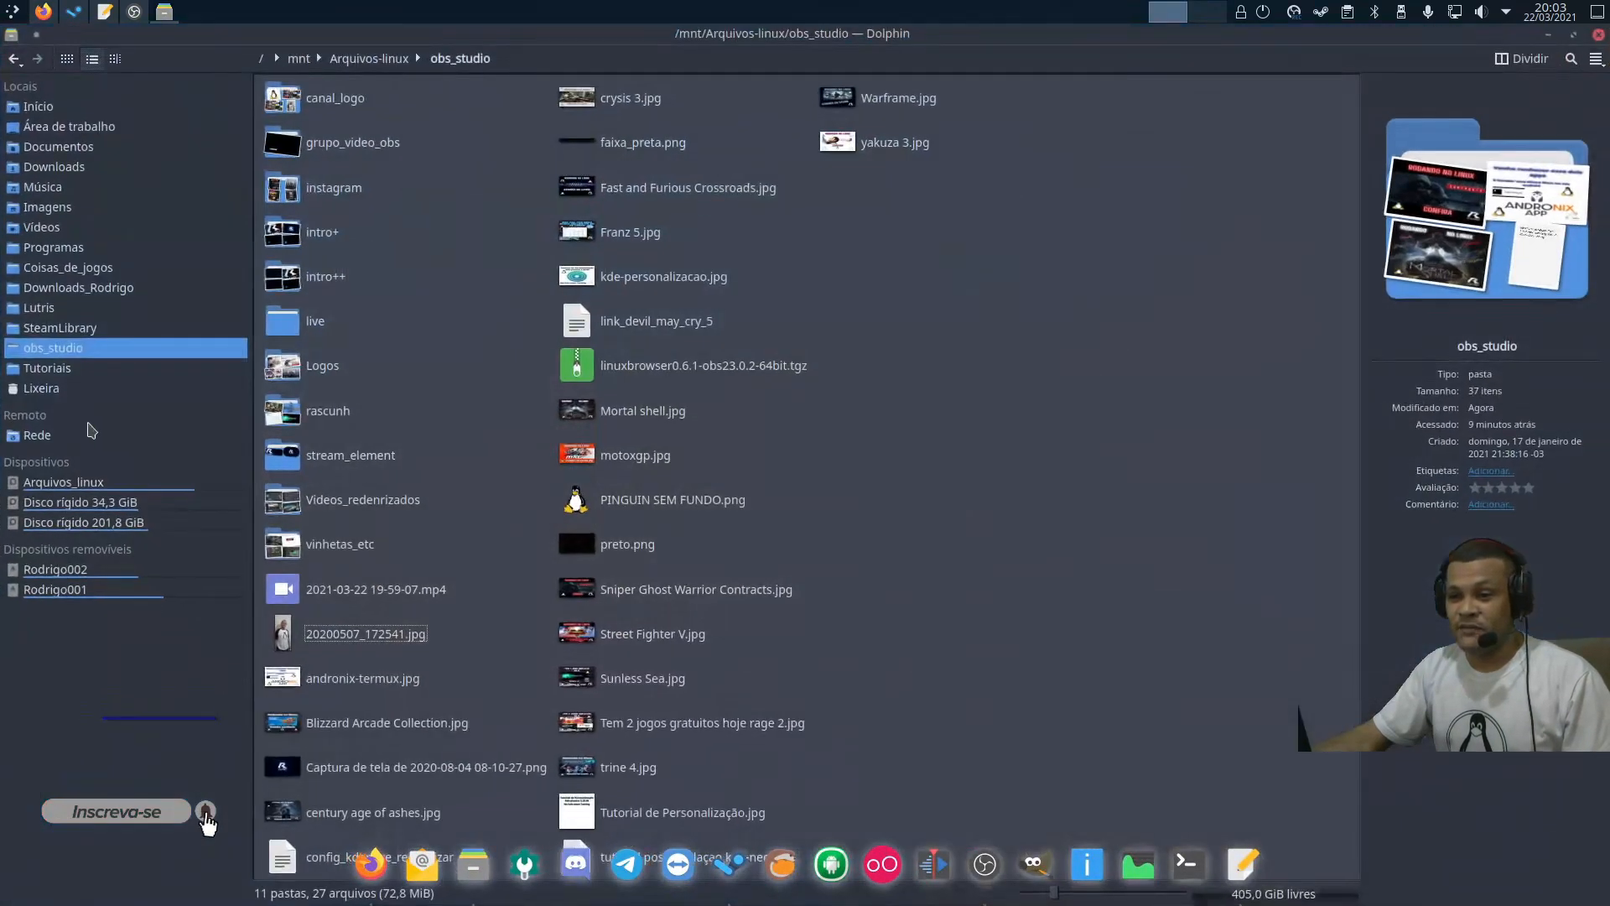
left_click(42, 247)
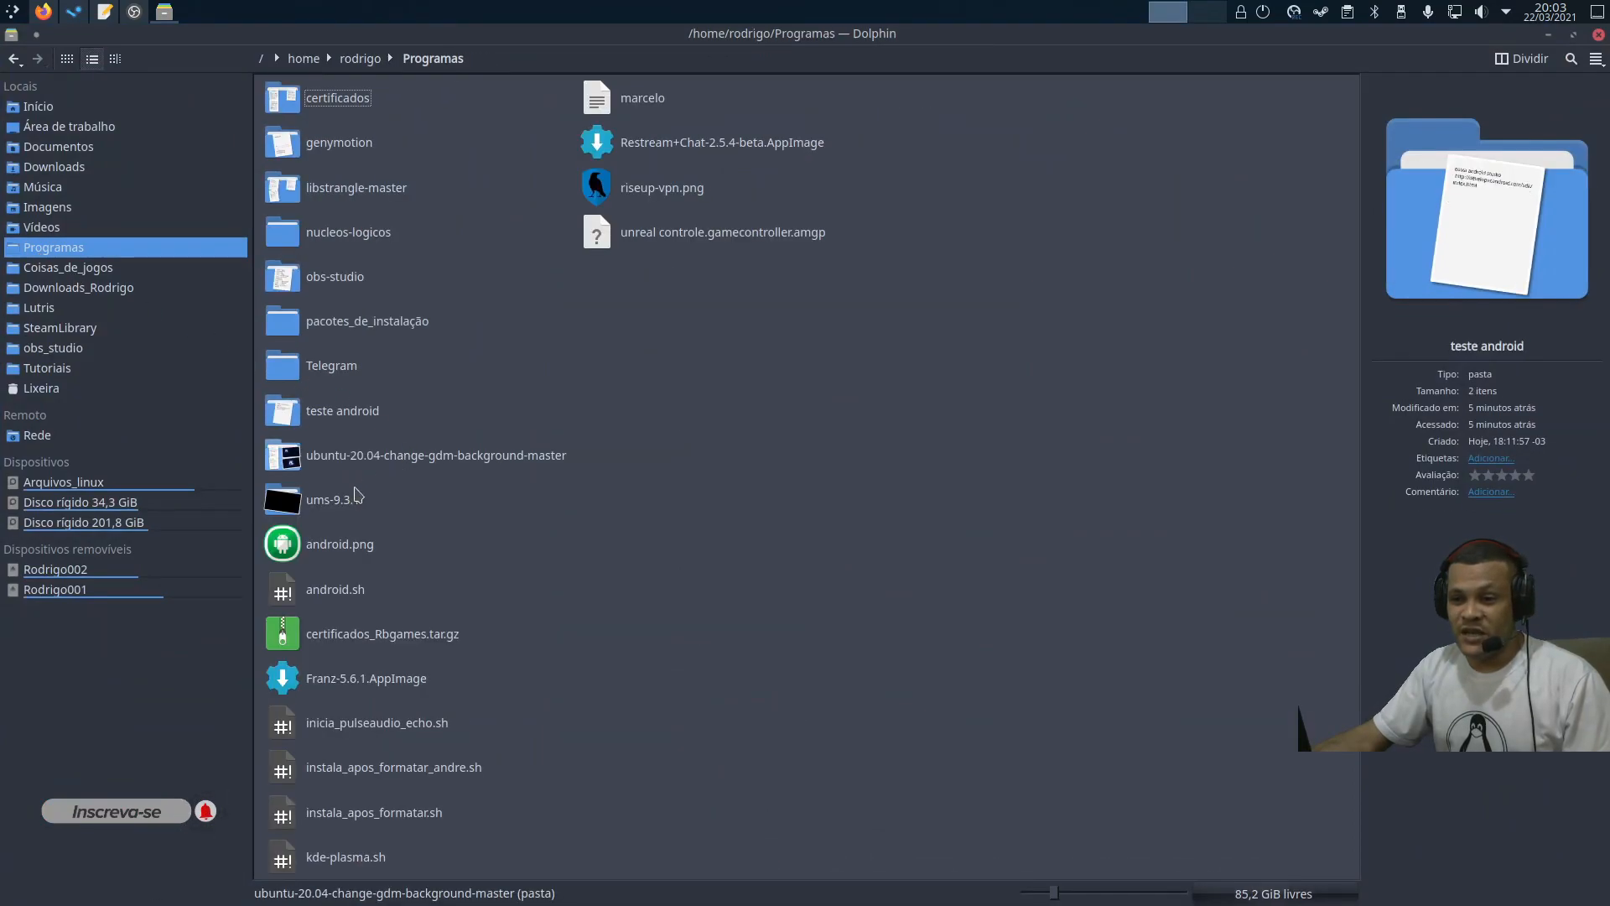
left_click(339, 402)
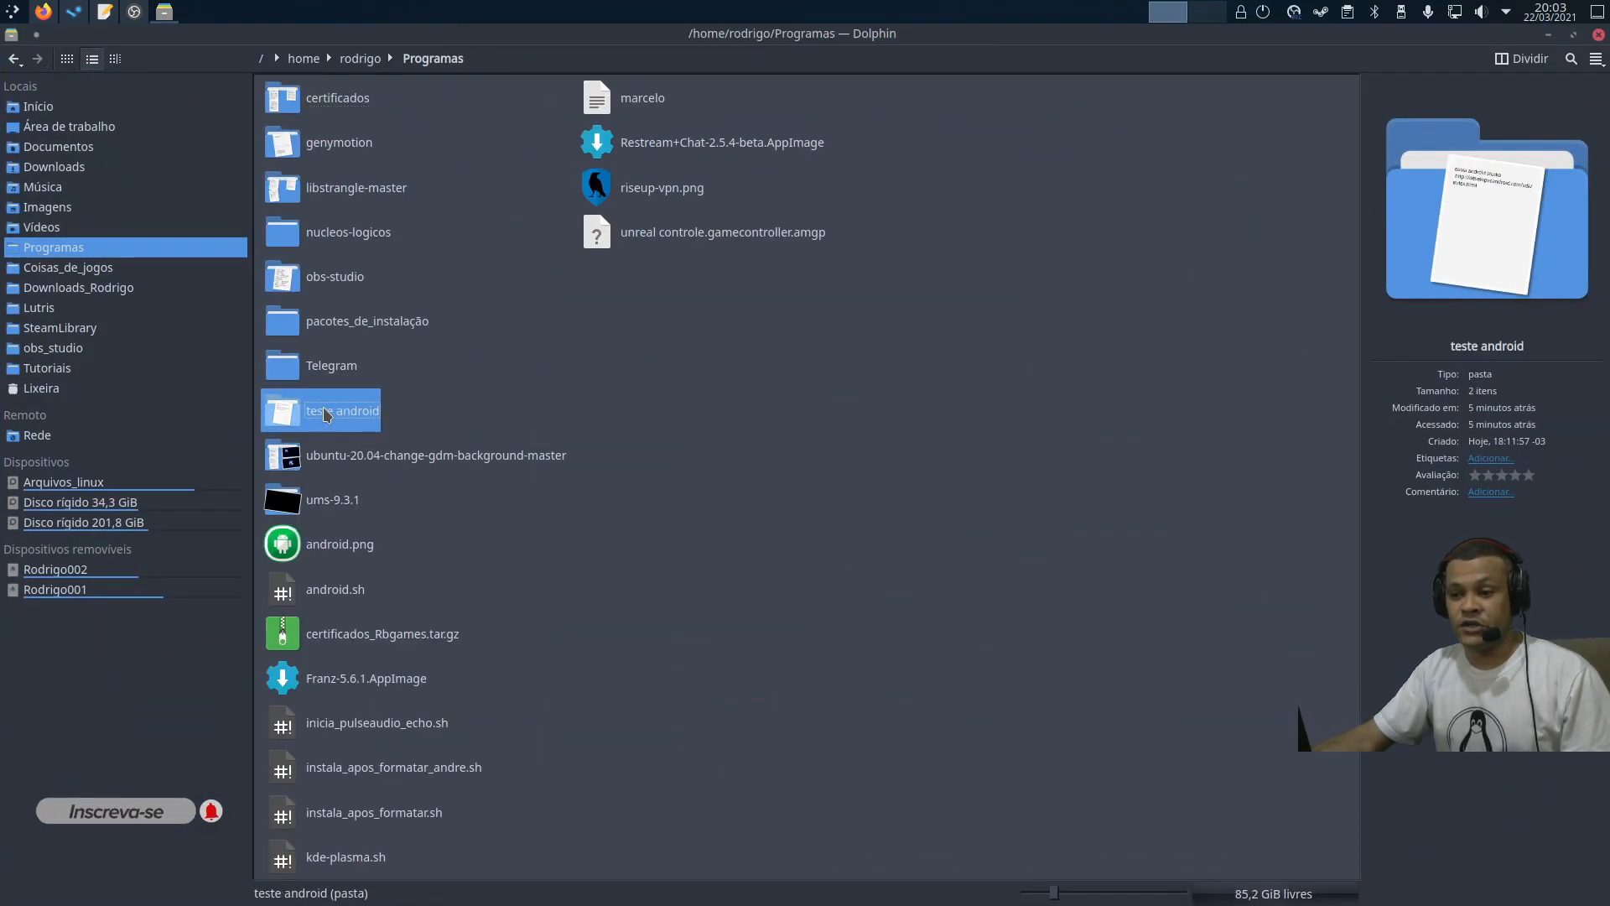
double_click(283, 411)
Step: Extract android-studio-ide-201.7199119-linux.tar.gz into the current folder
left_click(404, 104)
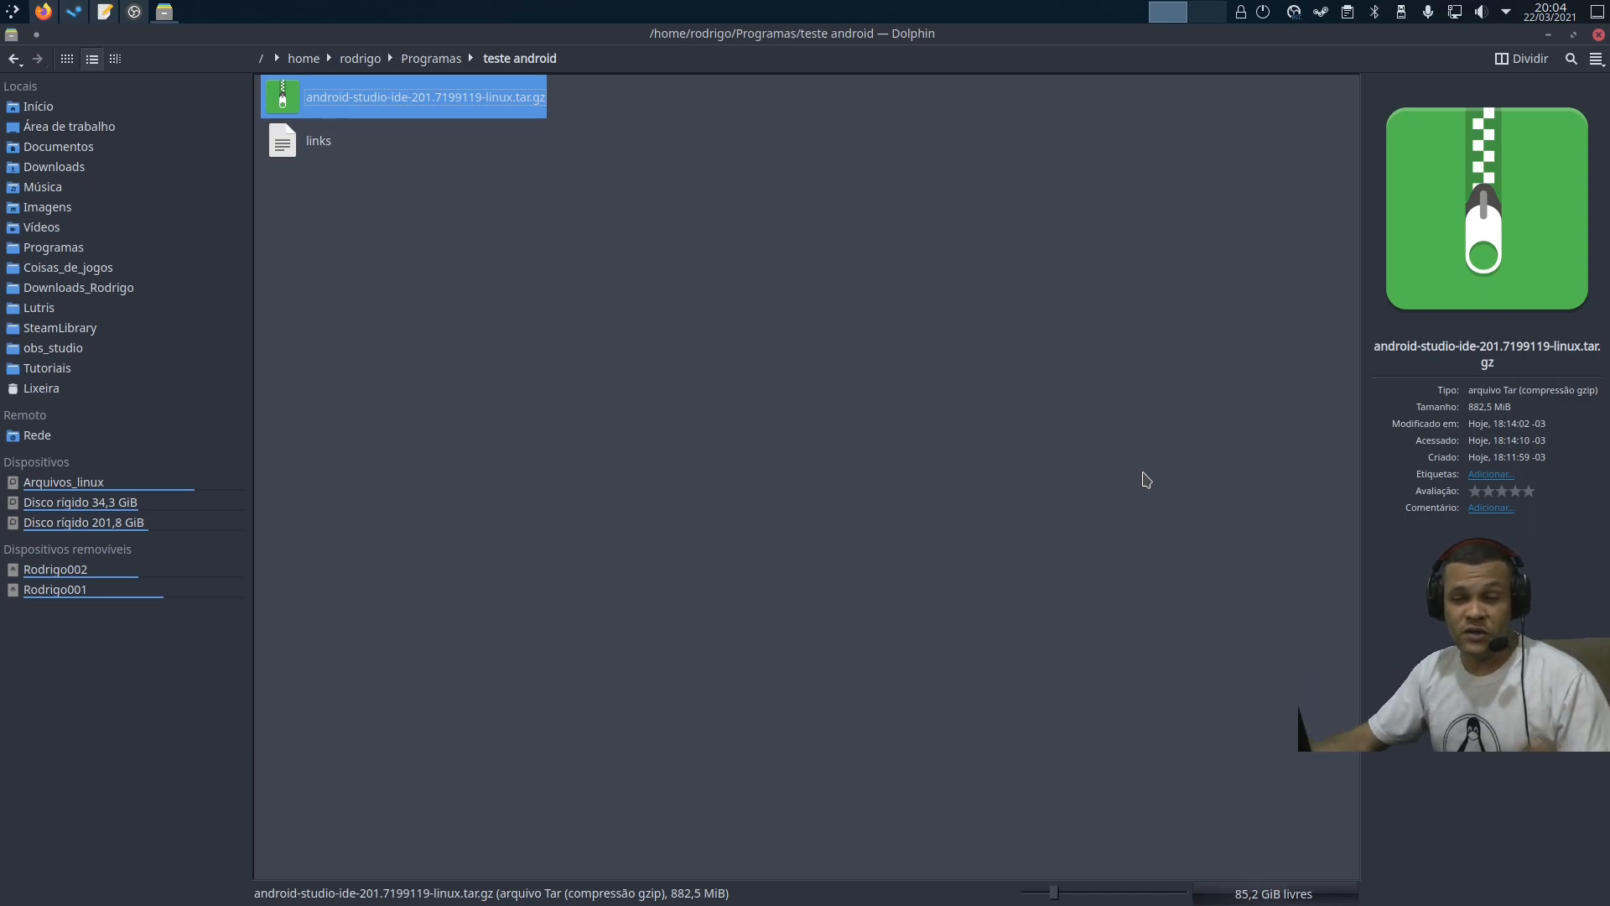
right_click(395, 107)
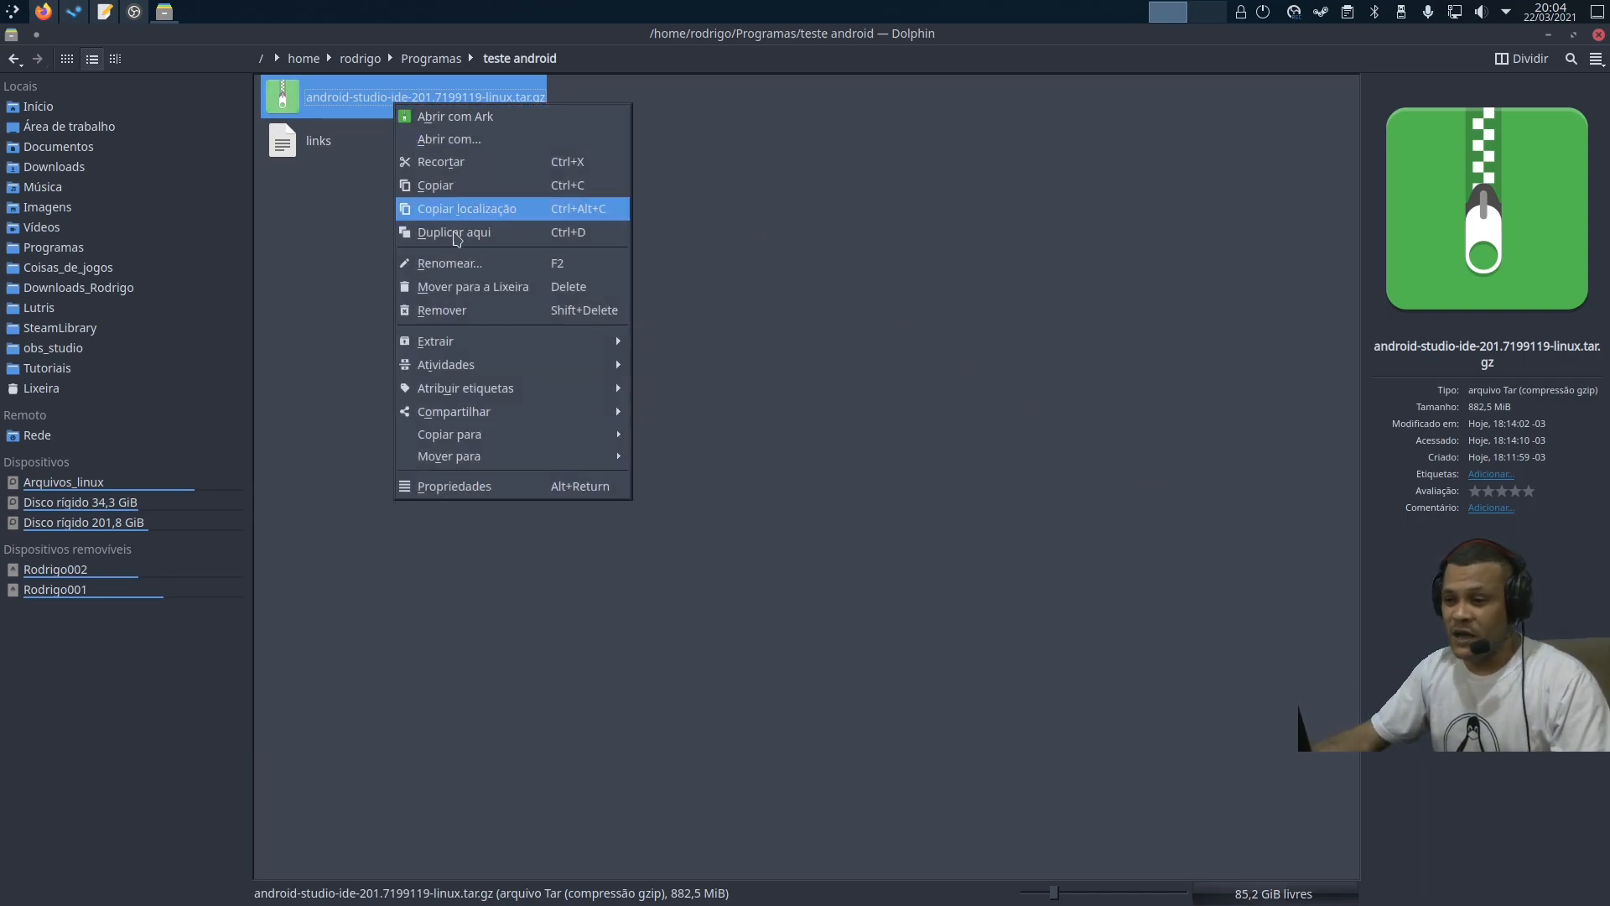
mouse_move(453, 341)
left_click(775, 389)
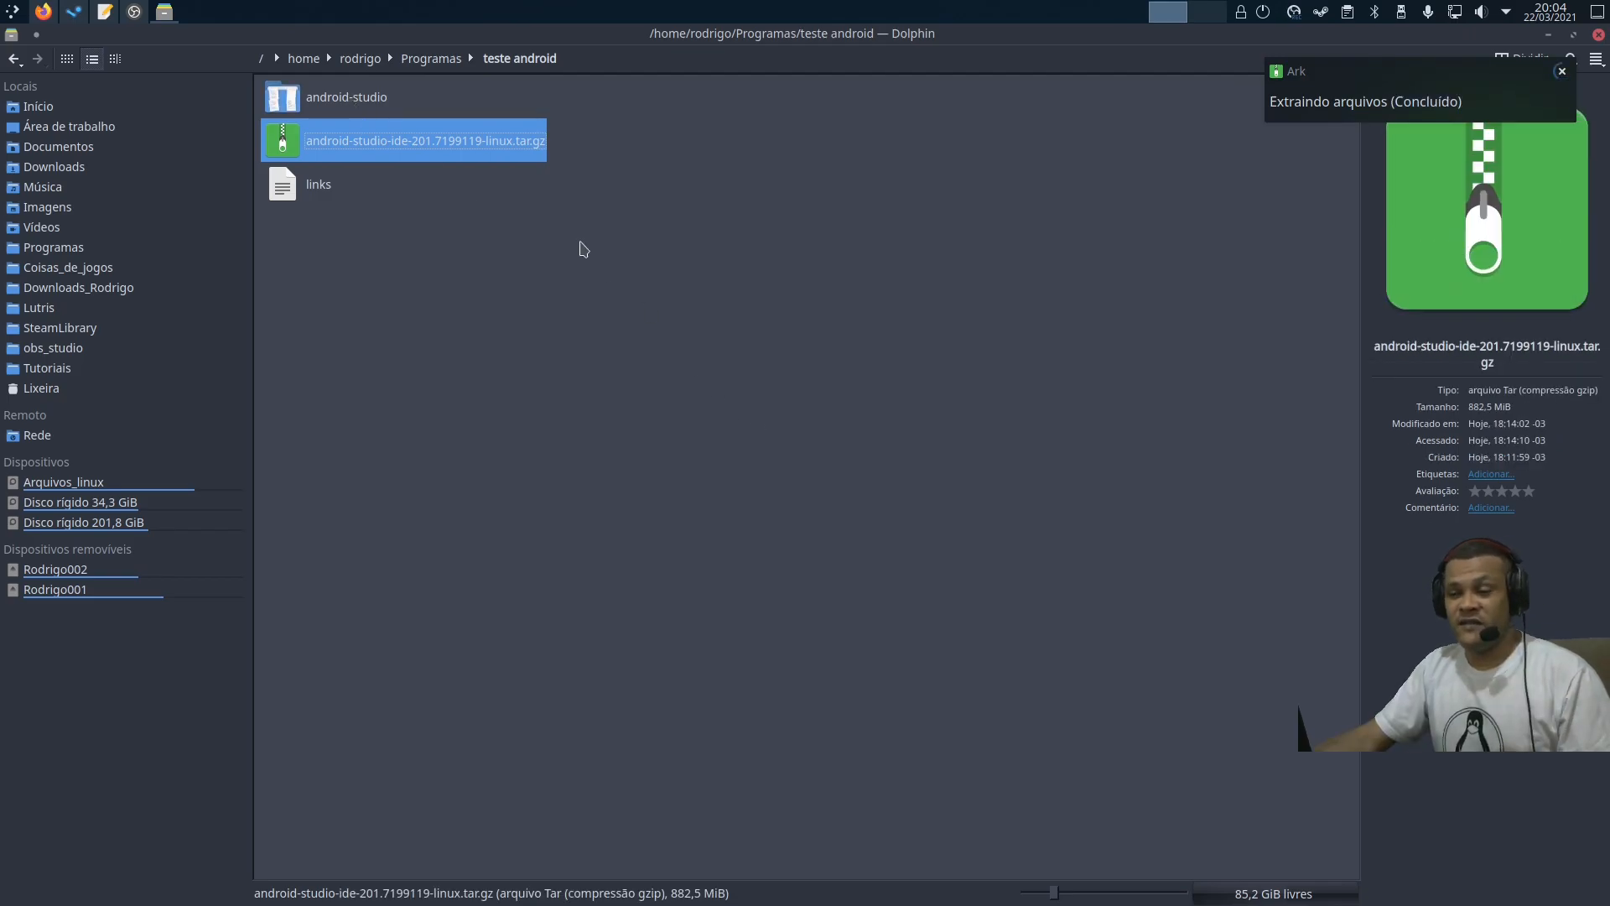
Step: Switch to Firefox to recheck the article's terminal commands for running the Android SDK, and return to the Dolphin file manager
left_click(43, 11)
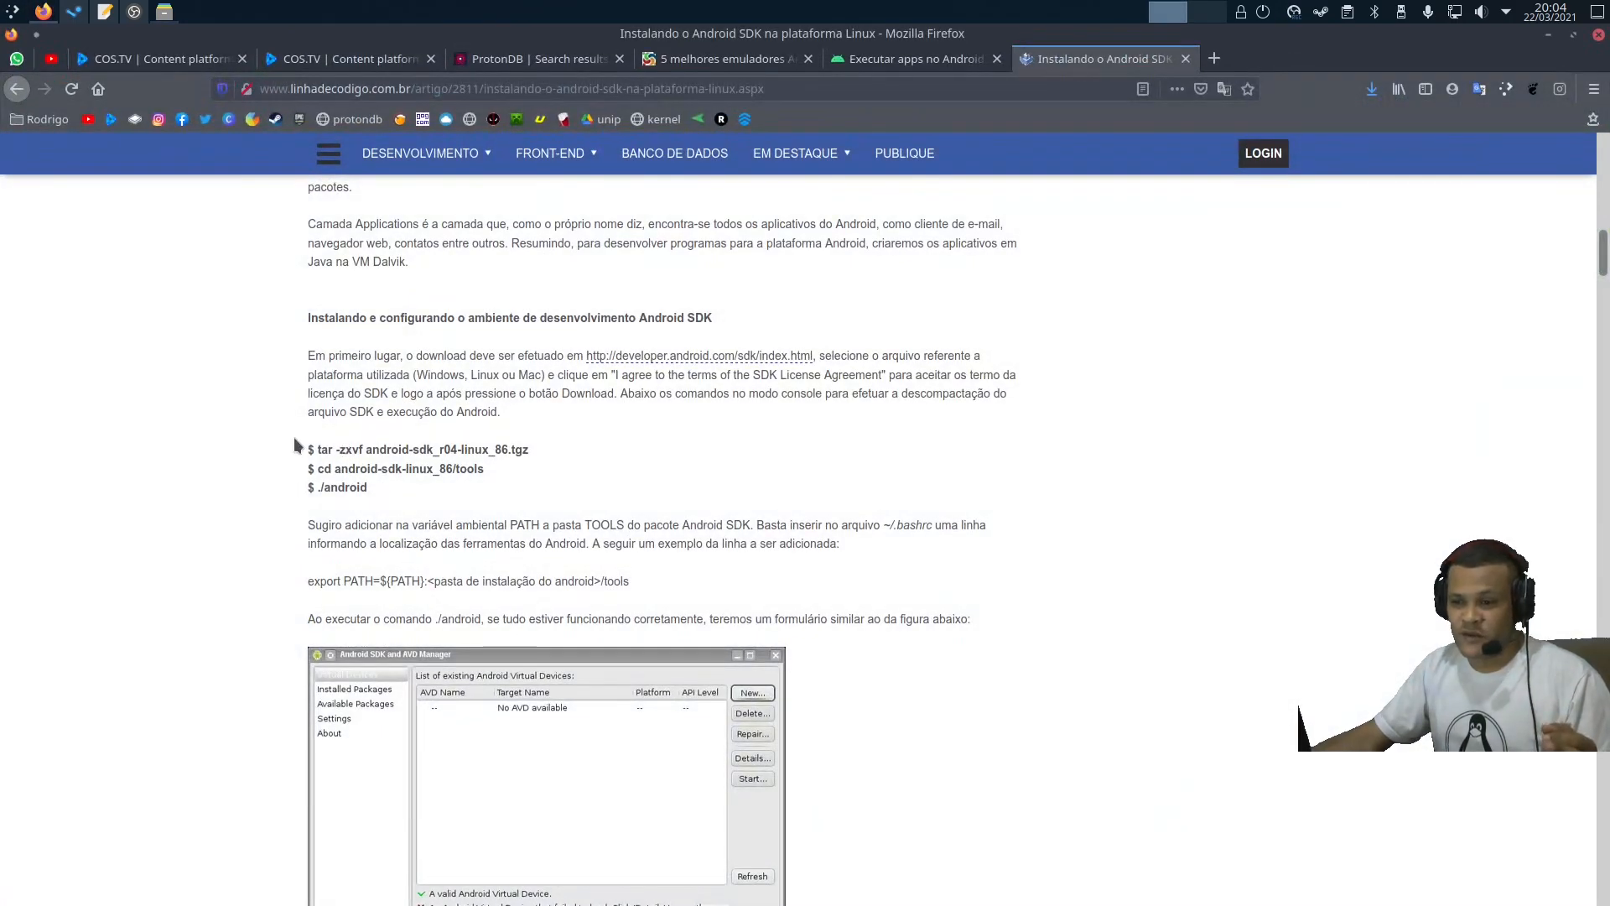
left_click_drag(369, 488, 322, 444)
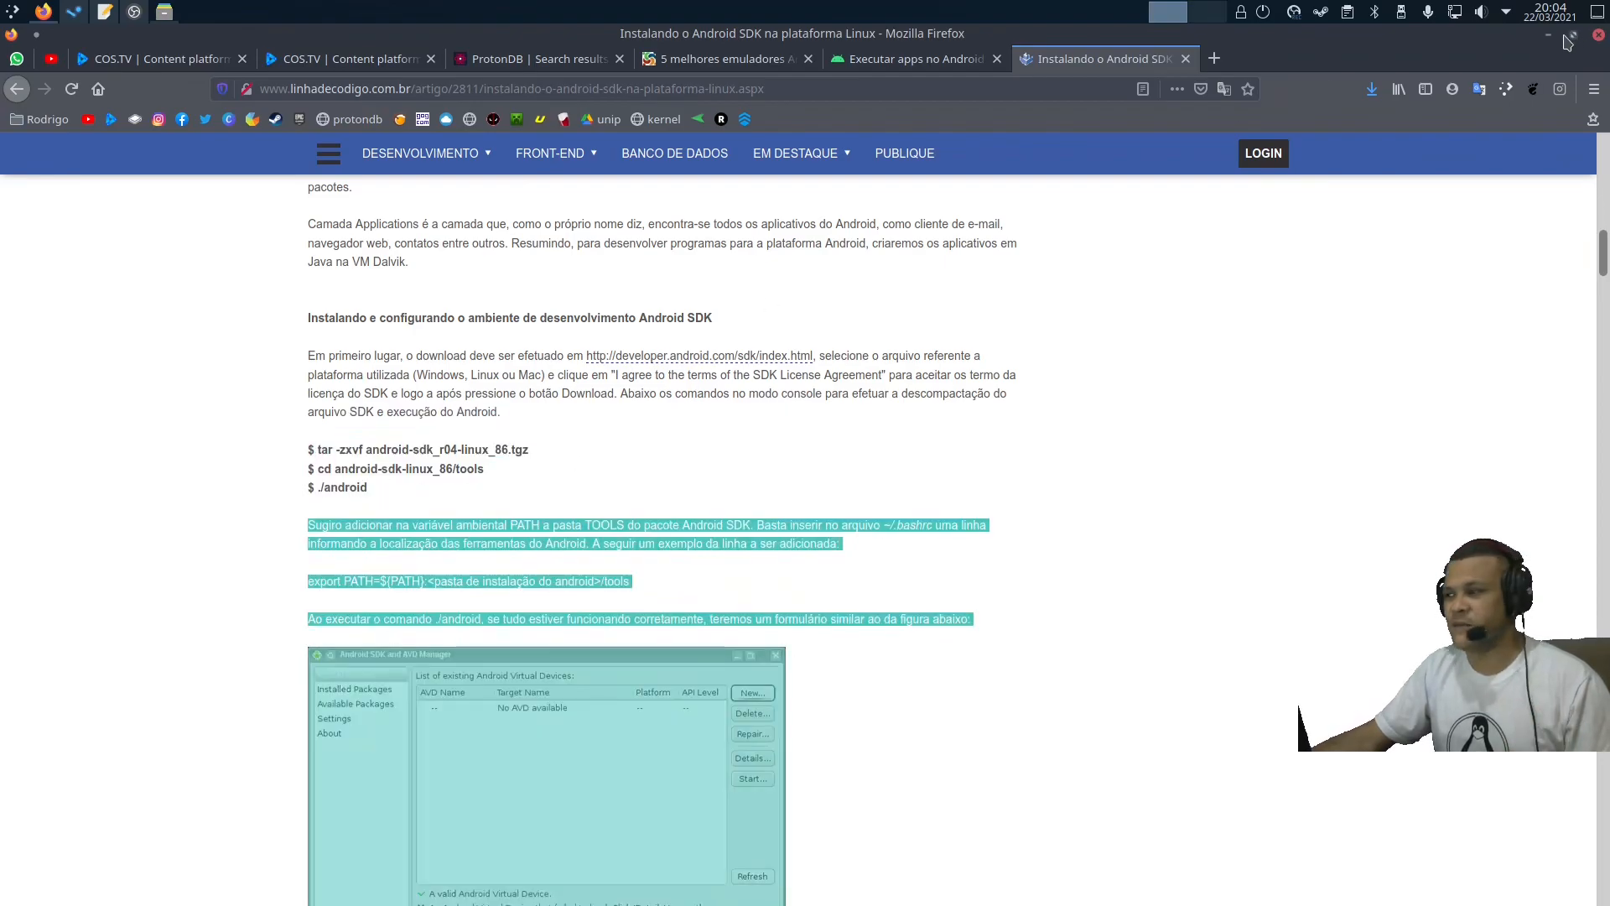
left_click(1548, 38)
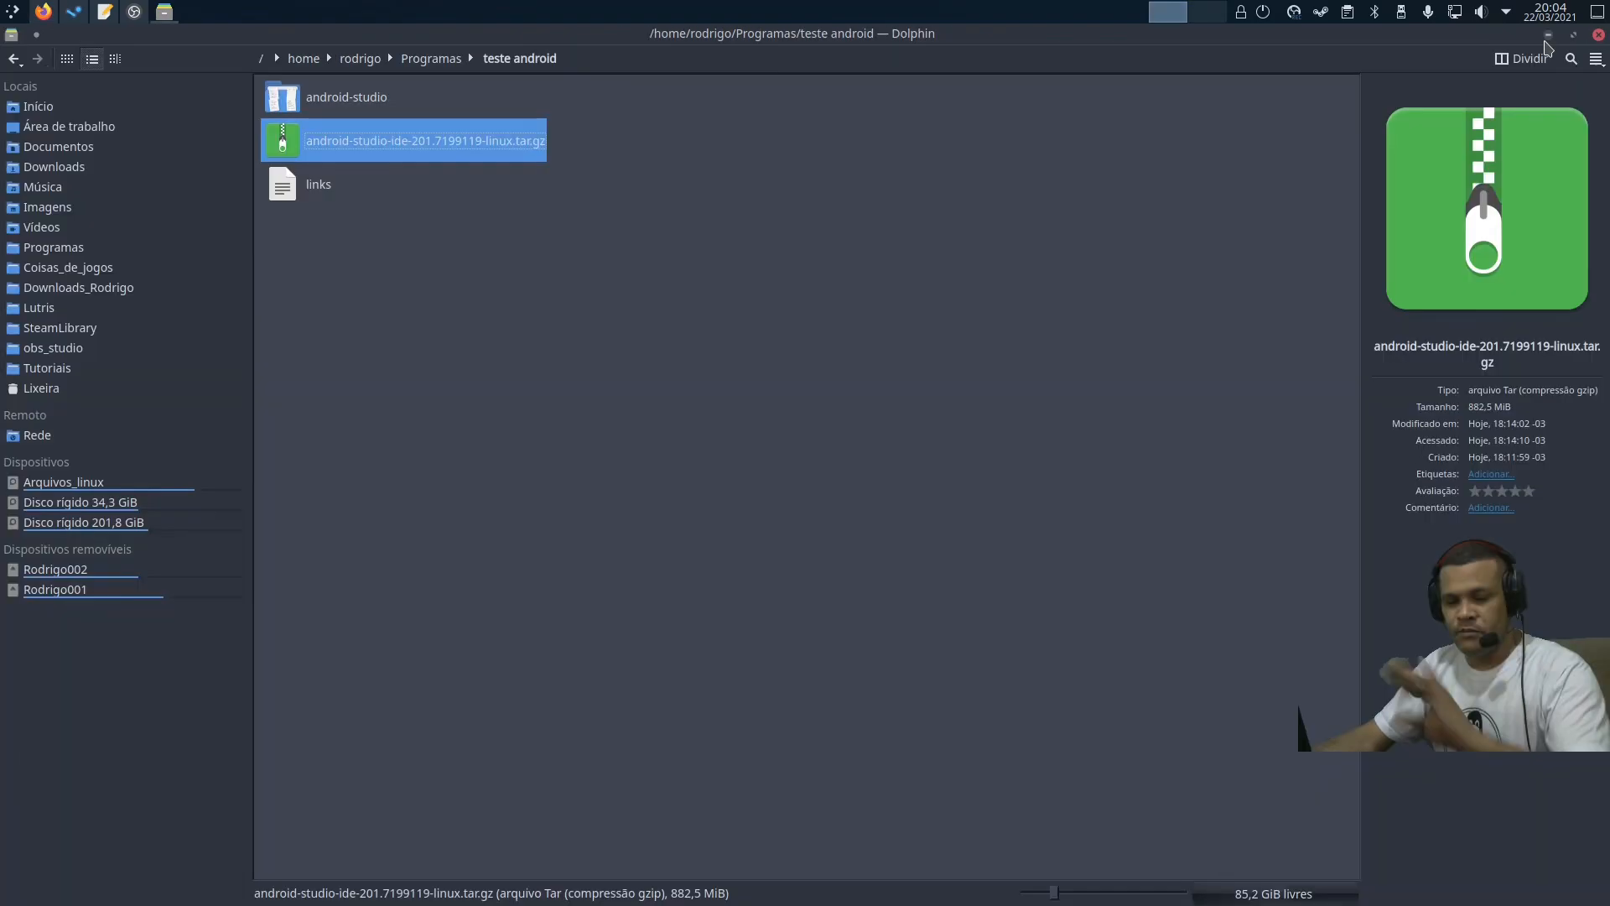
Step: Open Install-Linux-tar.txt from the extracted android-studio folder and move its editor window clear of the file list
double_click(353, 107)
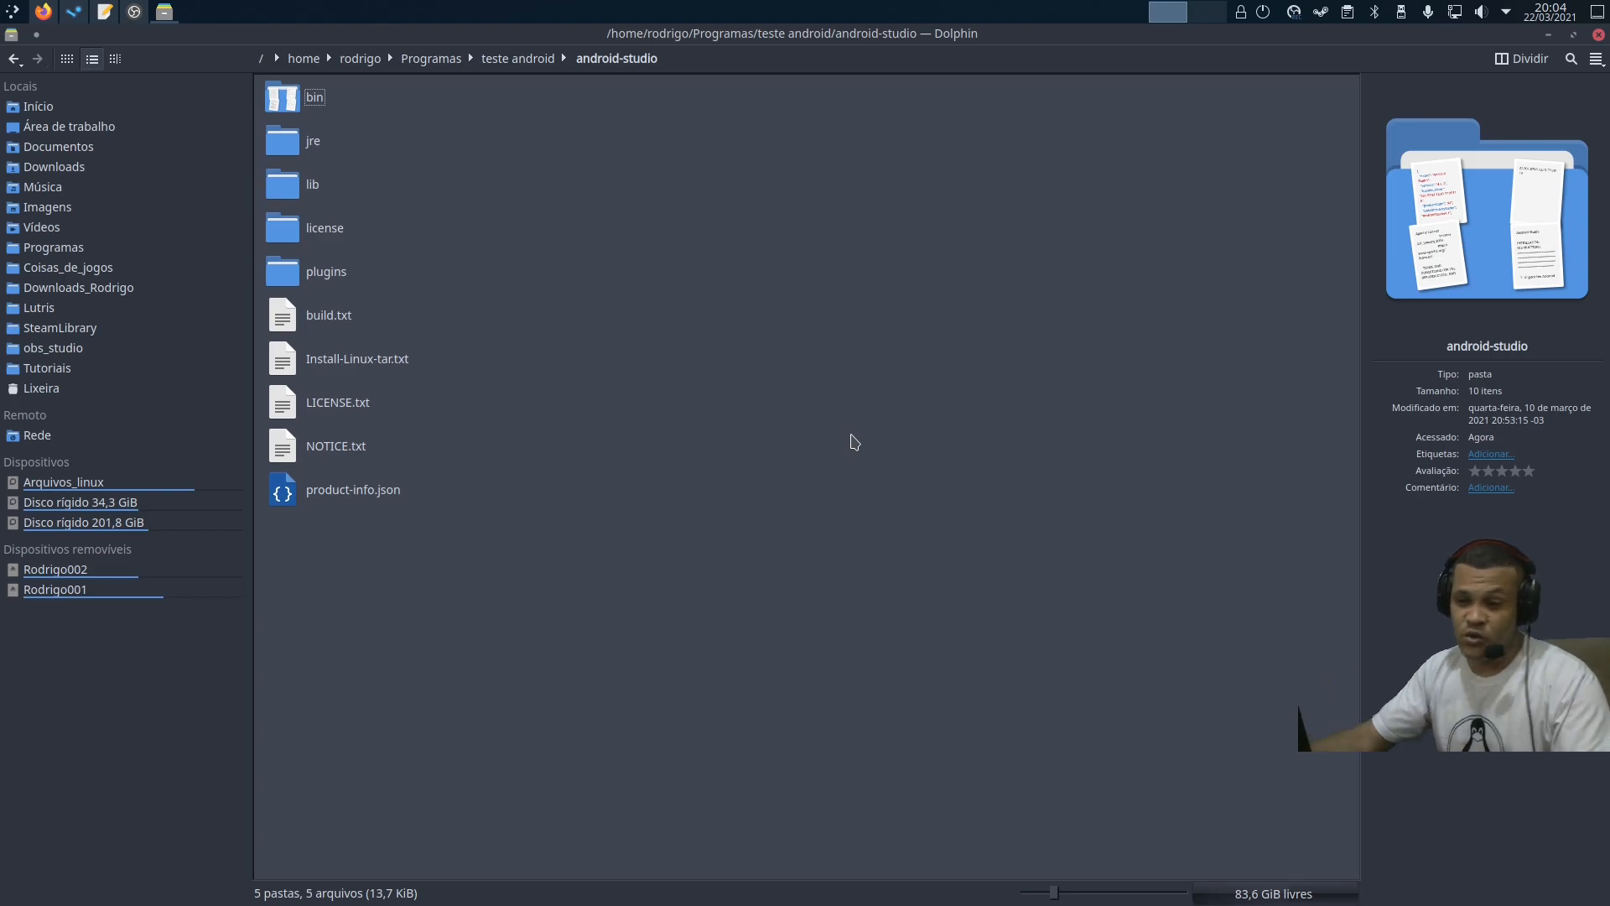
double_click(356, 363)
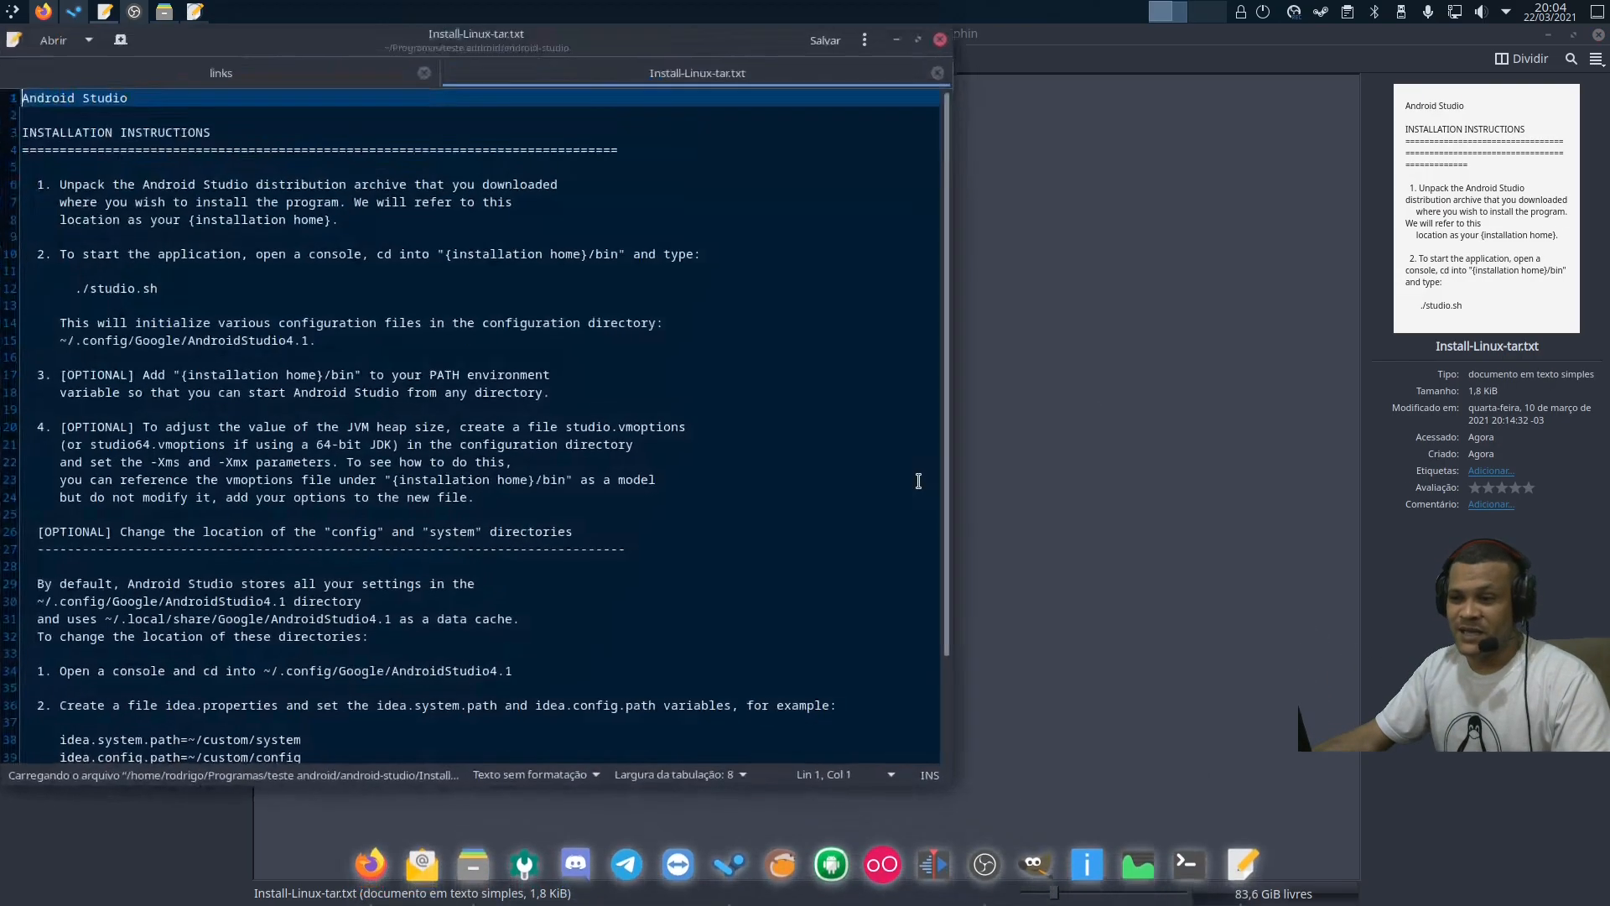
left_click_drag(491, 38, 910, 34)
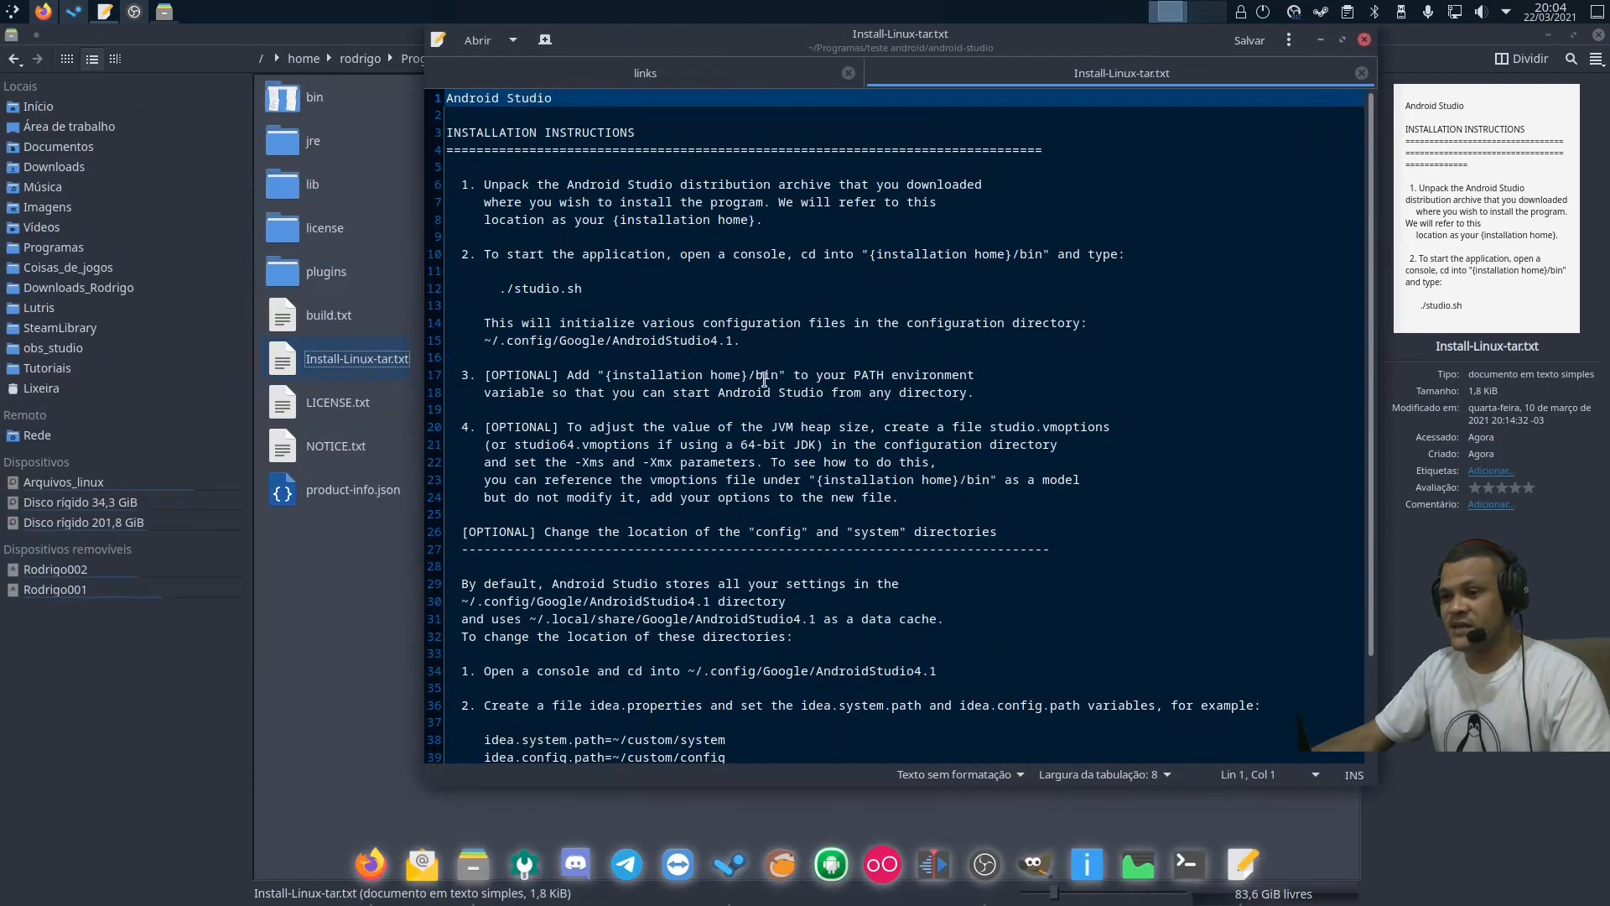
Step: Read the installation instructions in Install-Linux-tar.txt, including how to start the application and the optional configuration, and close the file
left_click_drag(474, 192, 993, 247)
left_click_drag(506, 185, 874, 185)
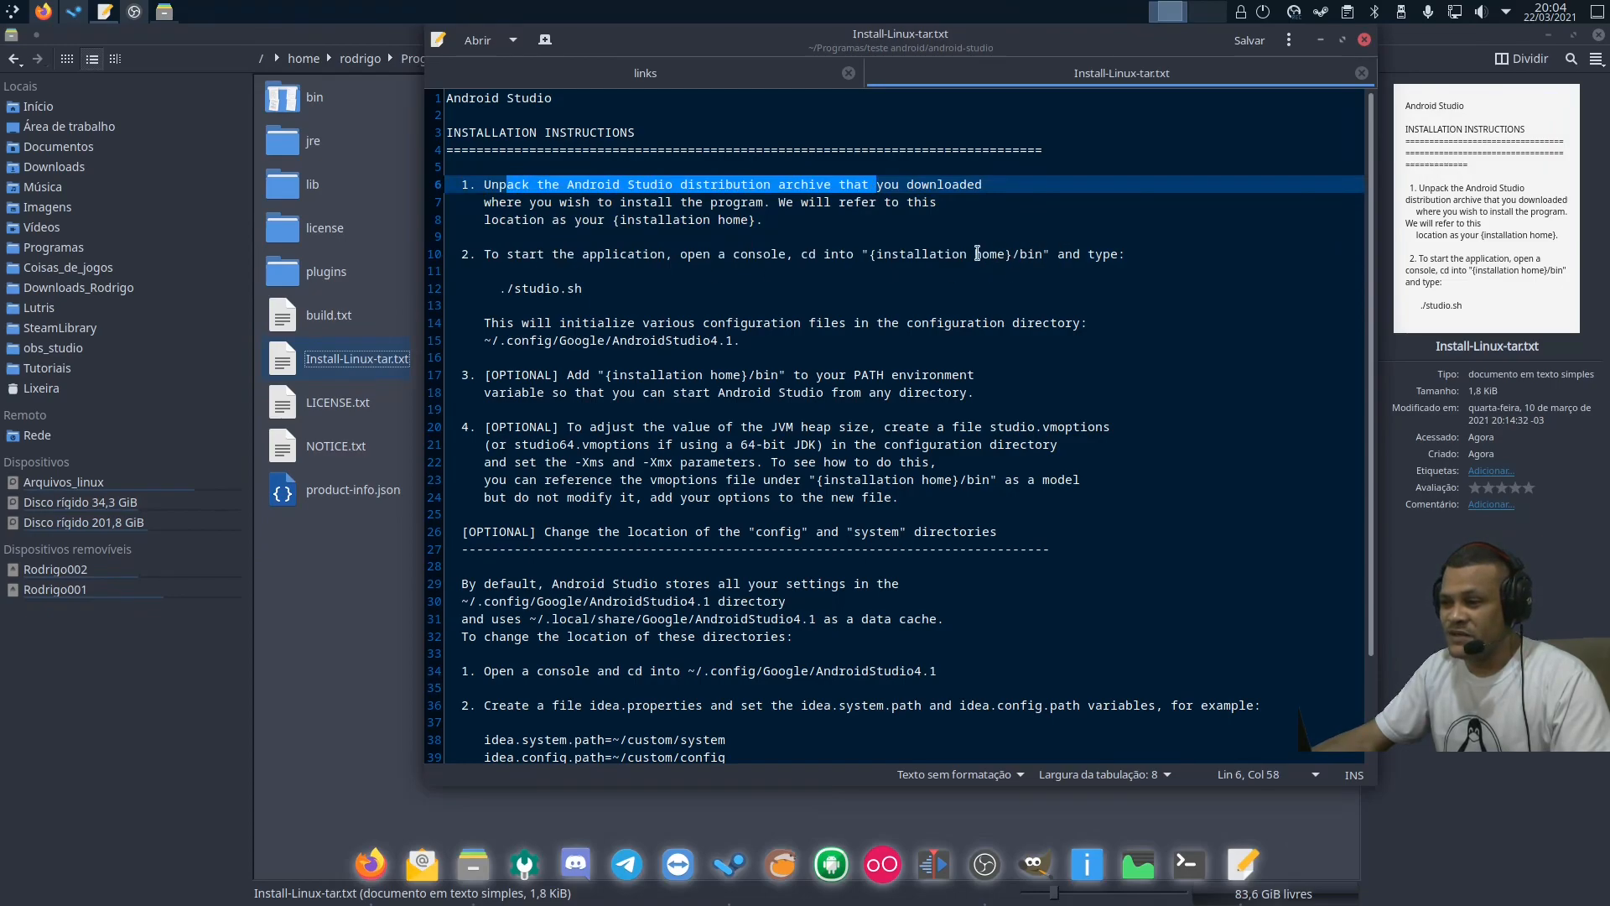
left_click_drag(485, 253, 1042, 252)
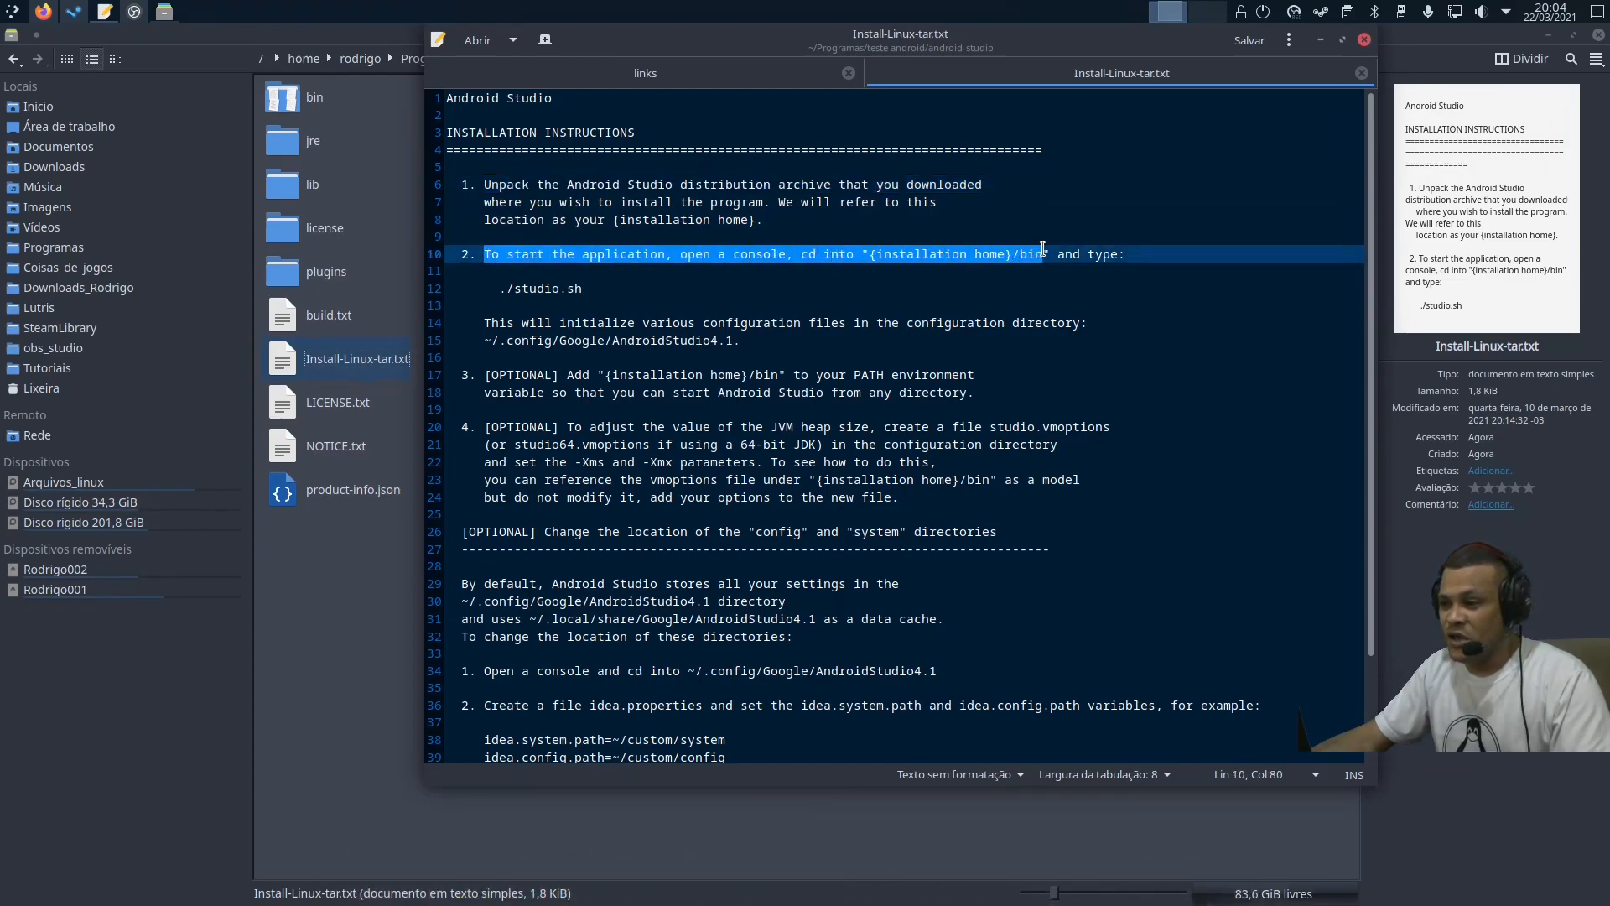
left_click_drag(500, 287, 627, 287)
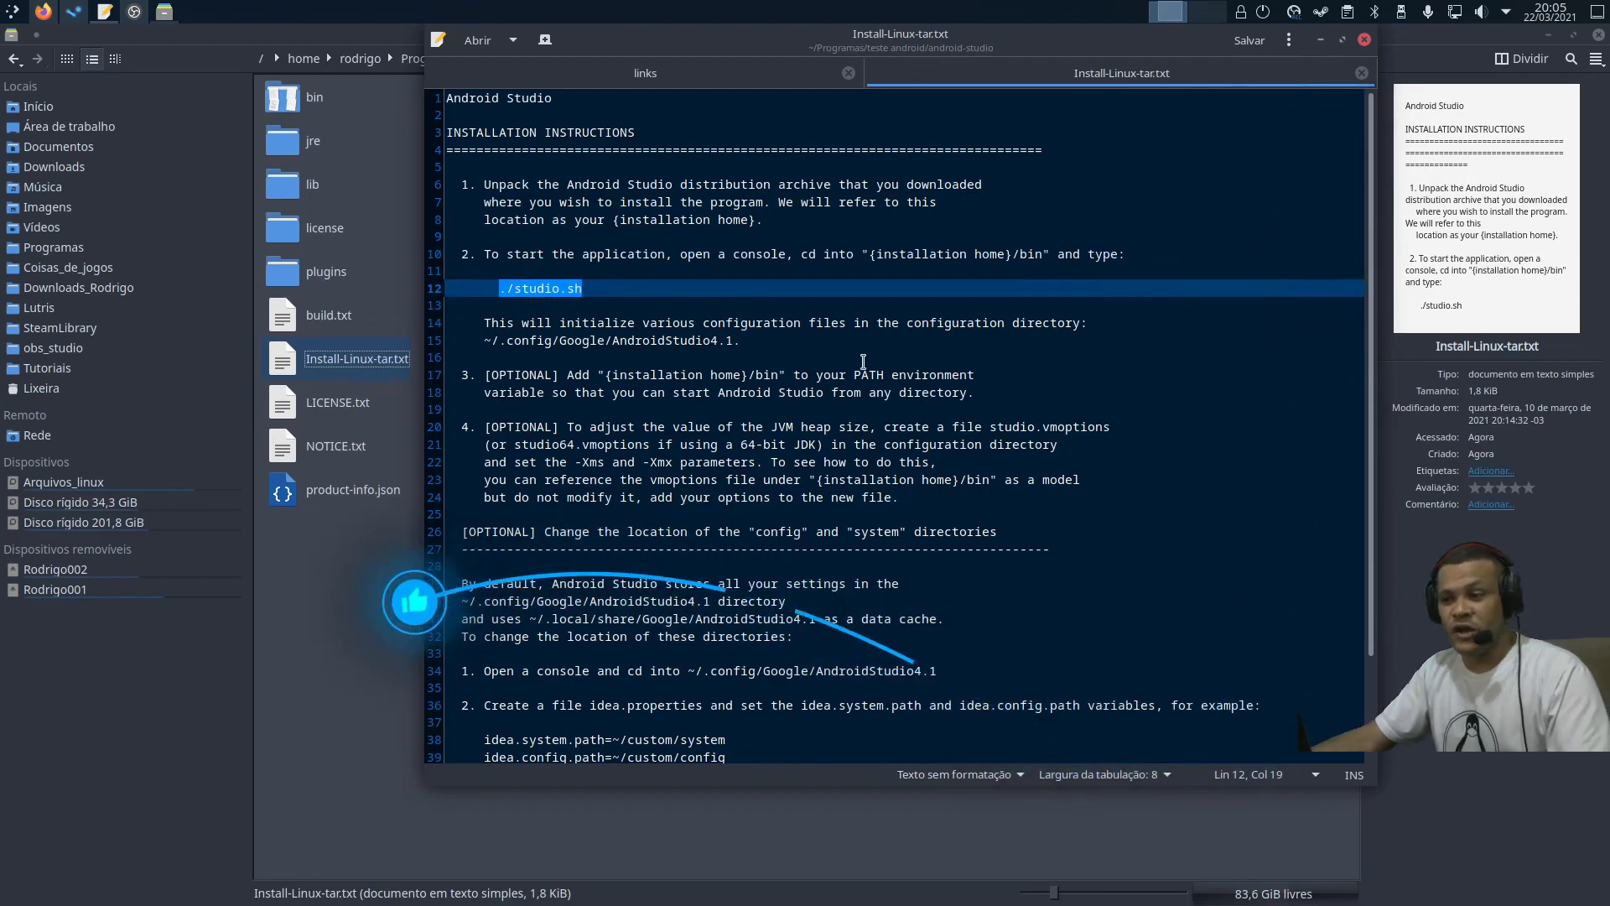
left_click_drag(476, 322, 1089, 322)
left_click_drag(447, 340, 750, 332)
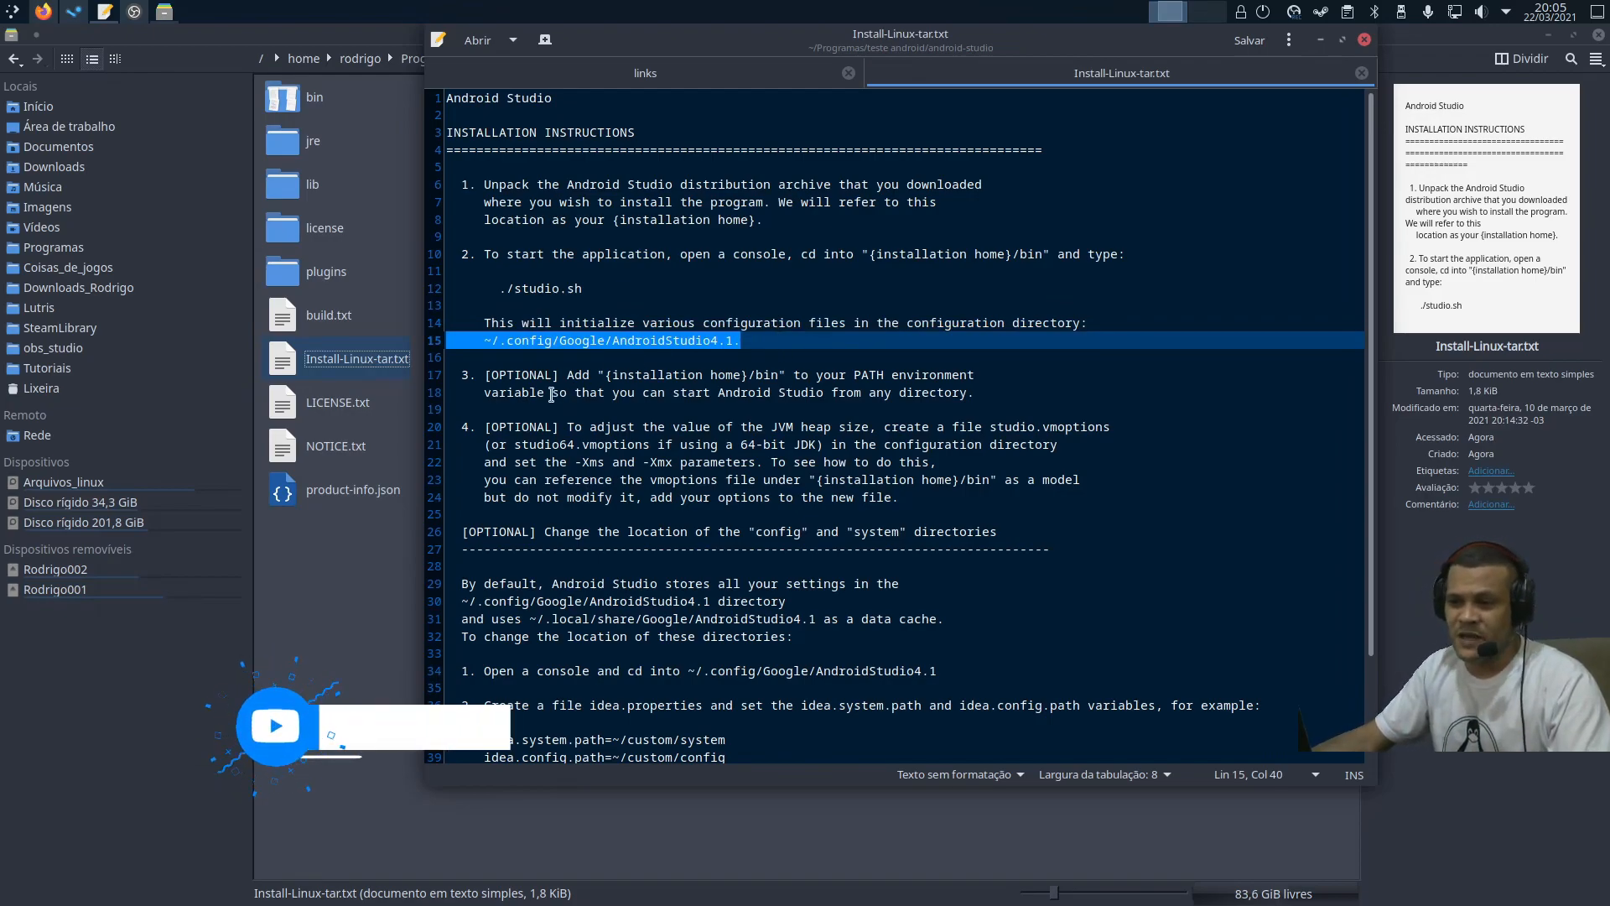
left_click_drag(484, 374, 1083, 514)
left_click(1083, 514)
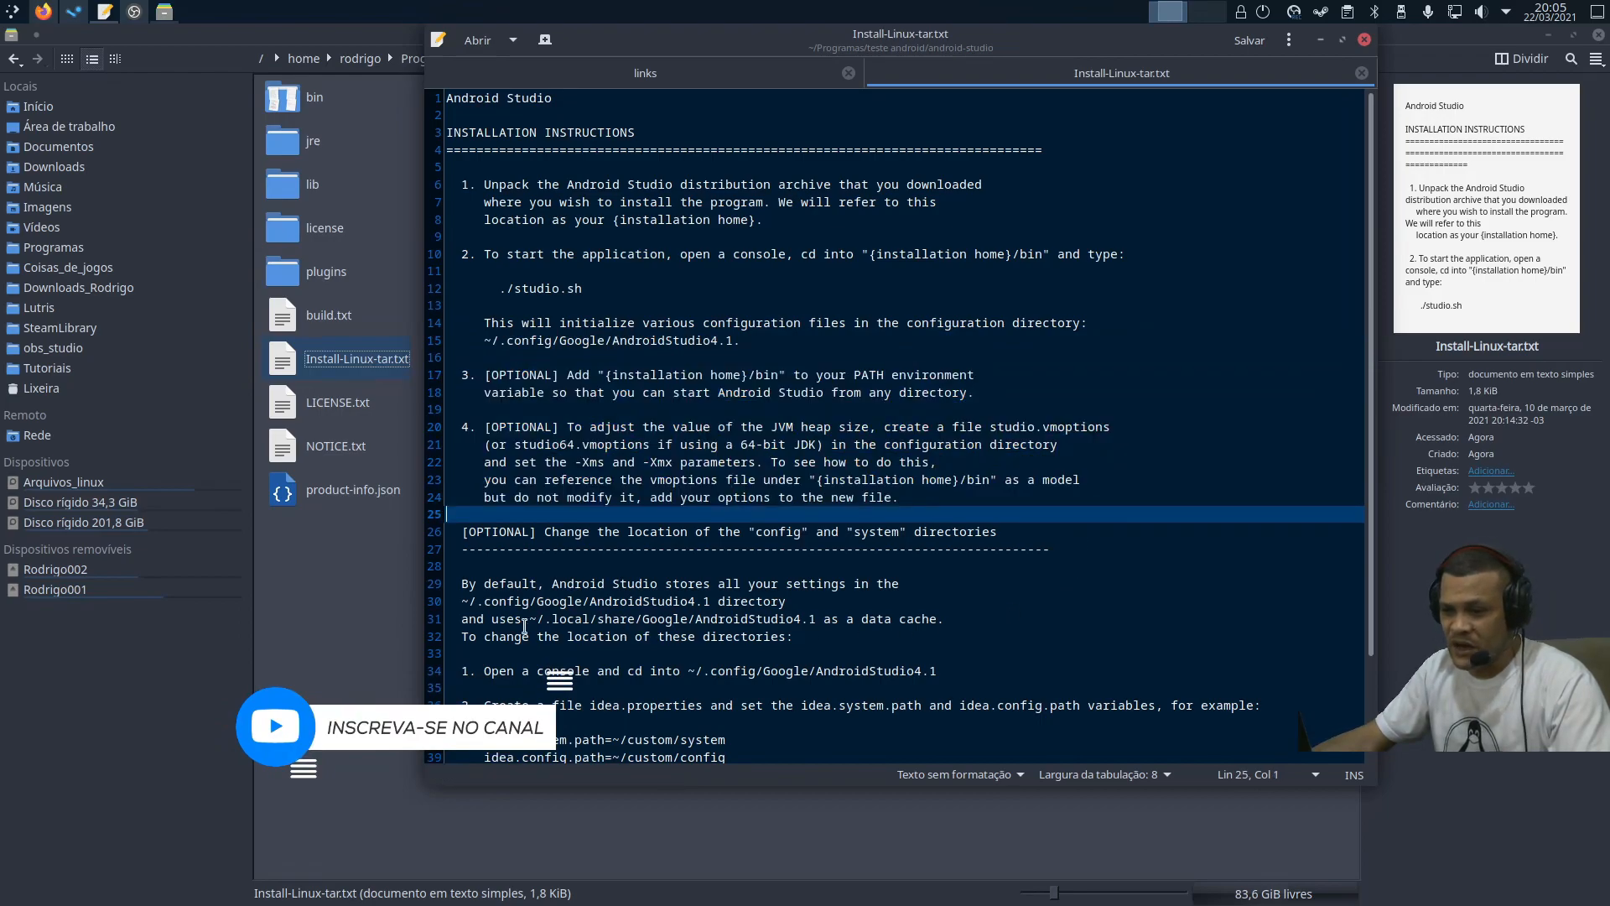
left_click_drag(559, 601, 449, 722)
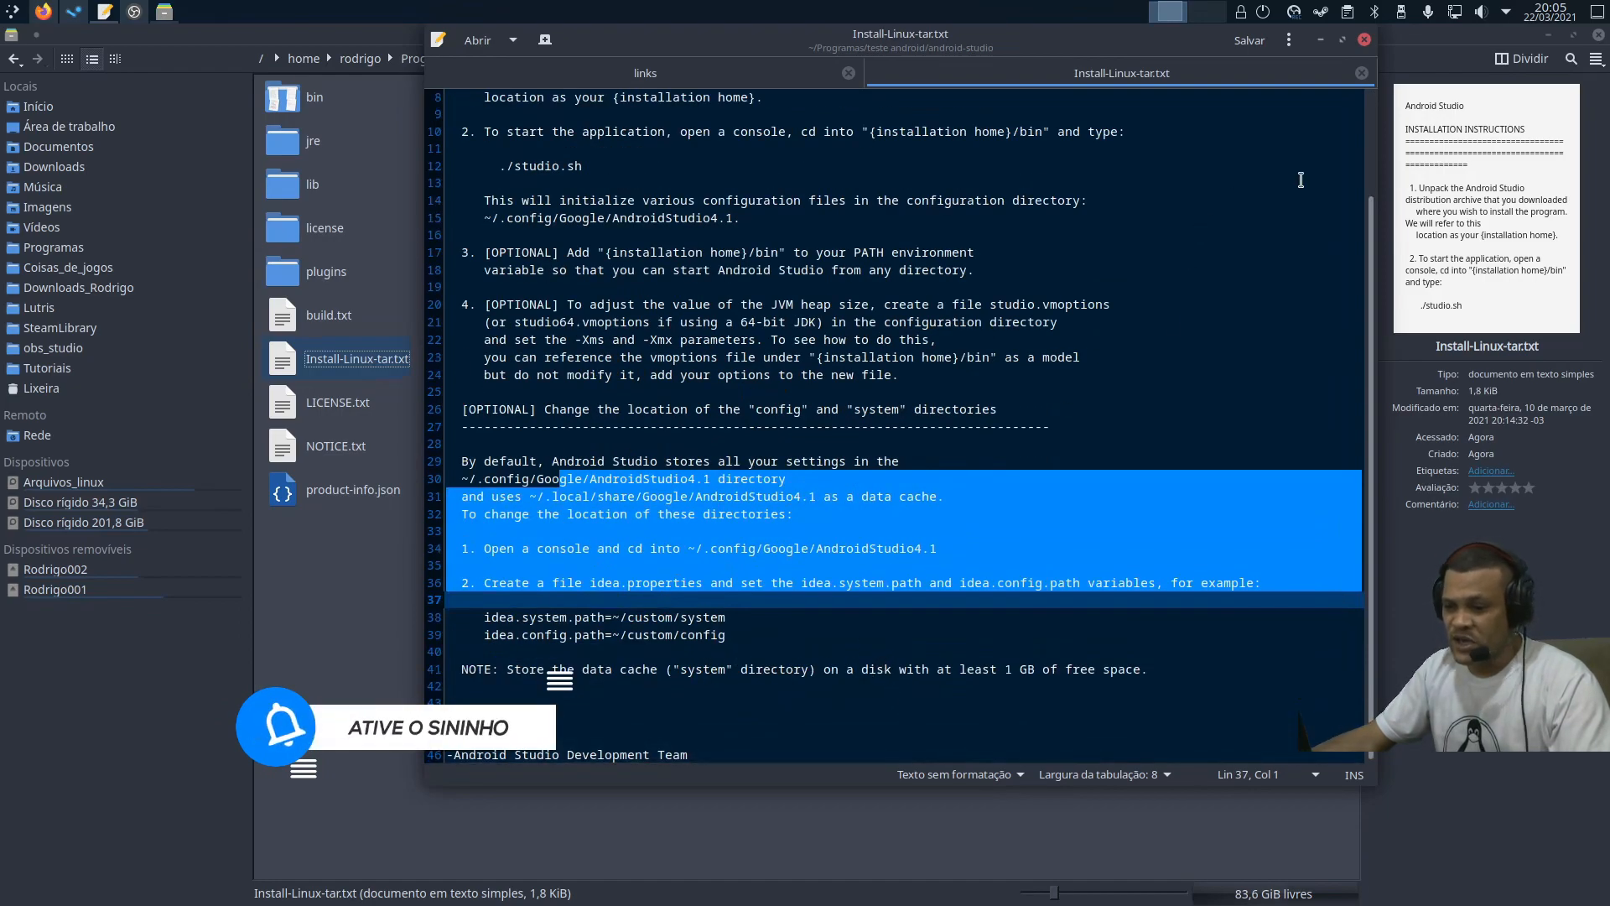
left_click(1362, 73)
left_click(1364, 40)
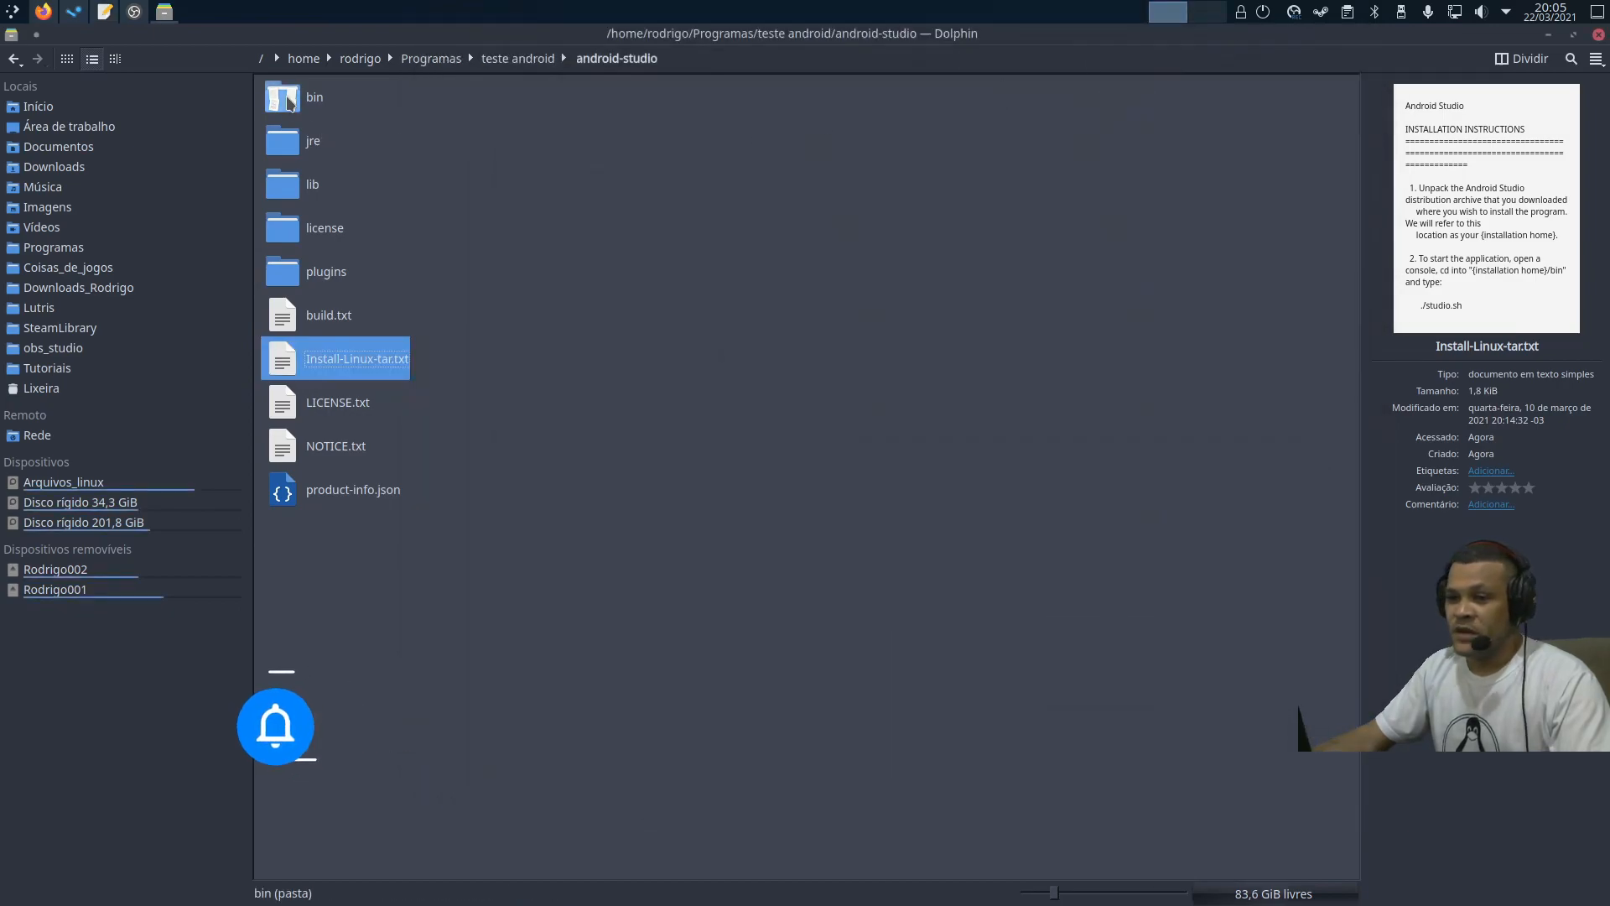
Step: Open a terminal in android-studio's bin folder and run ./studio.sh to launch Android Studio
left_click(289, 100)
right_click(925, 403)
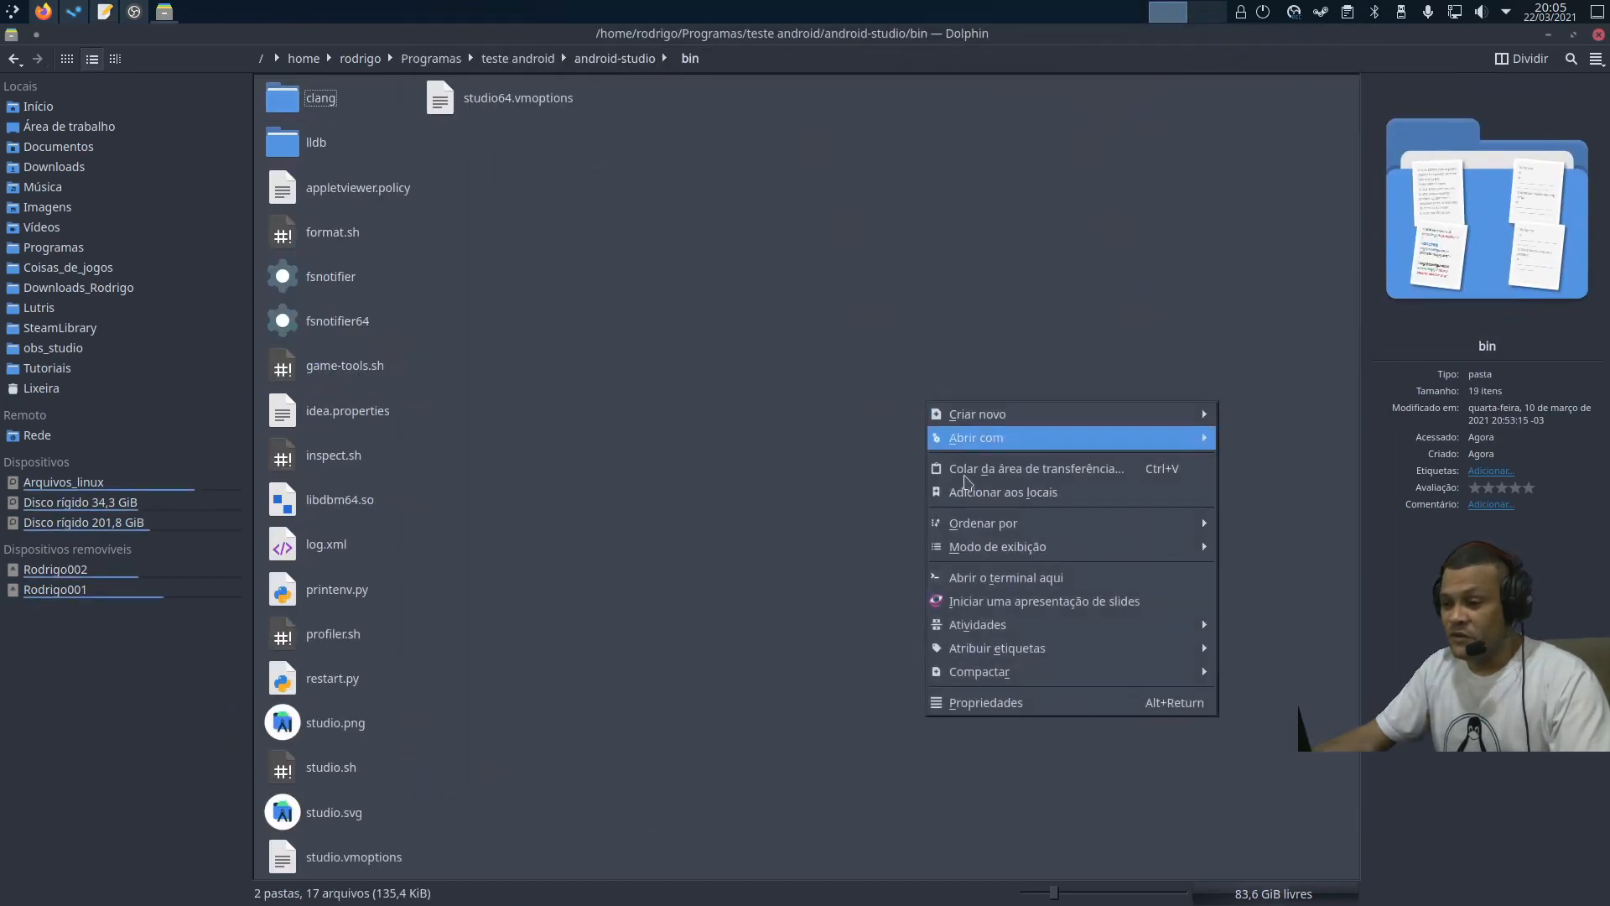
left_click(1023, 579)
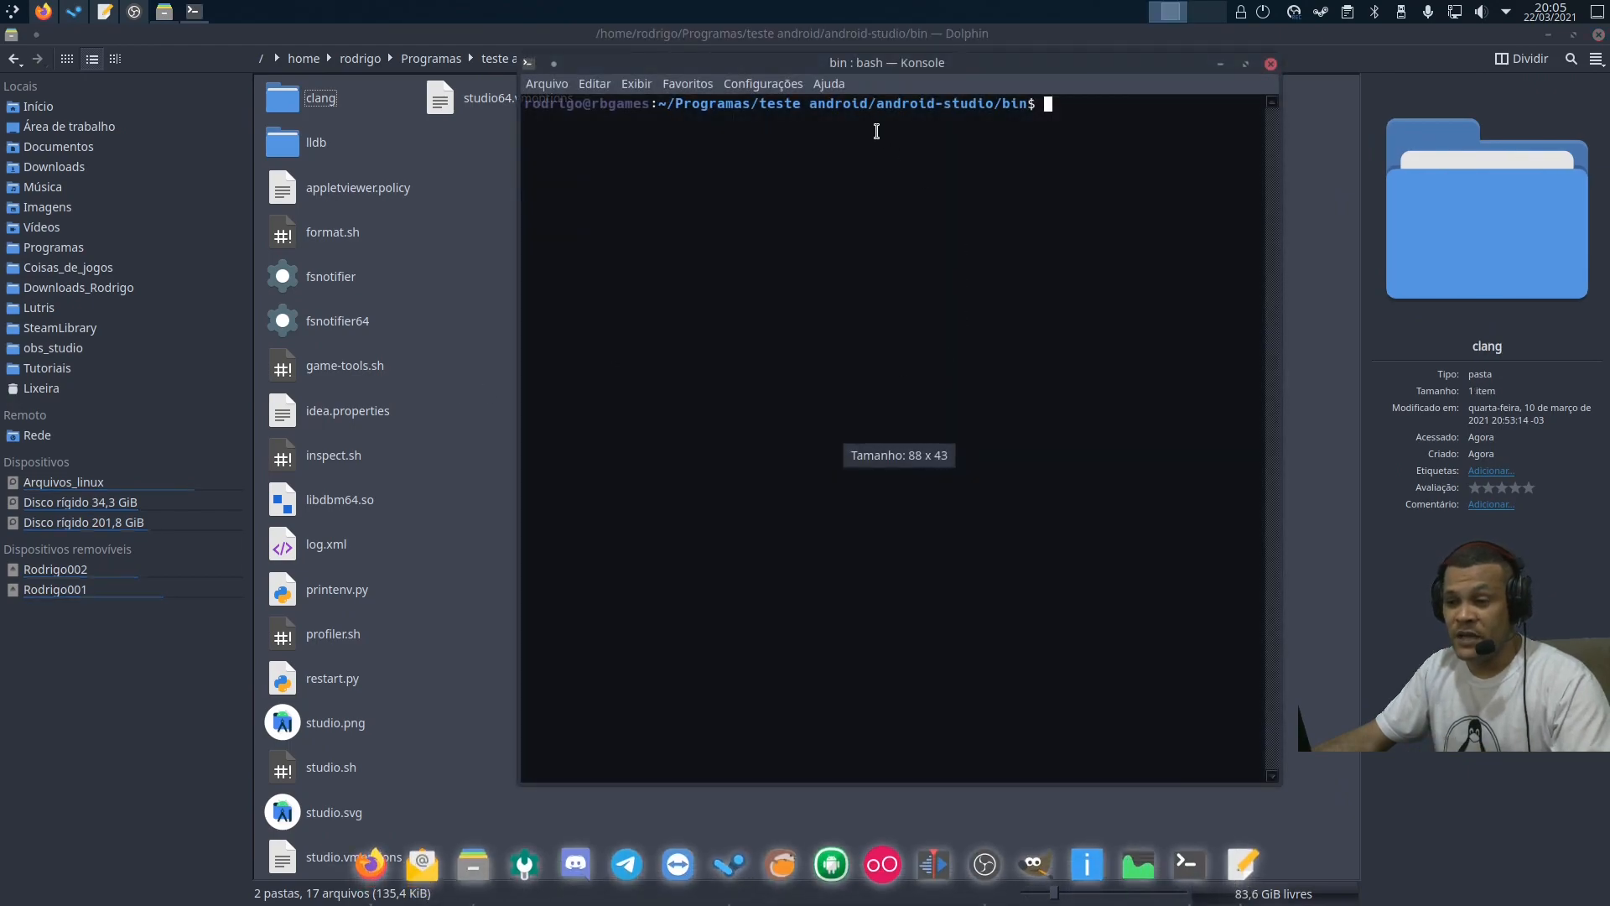
type("./")
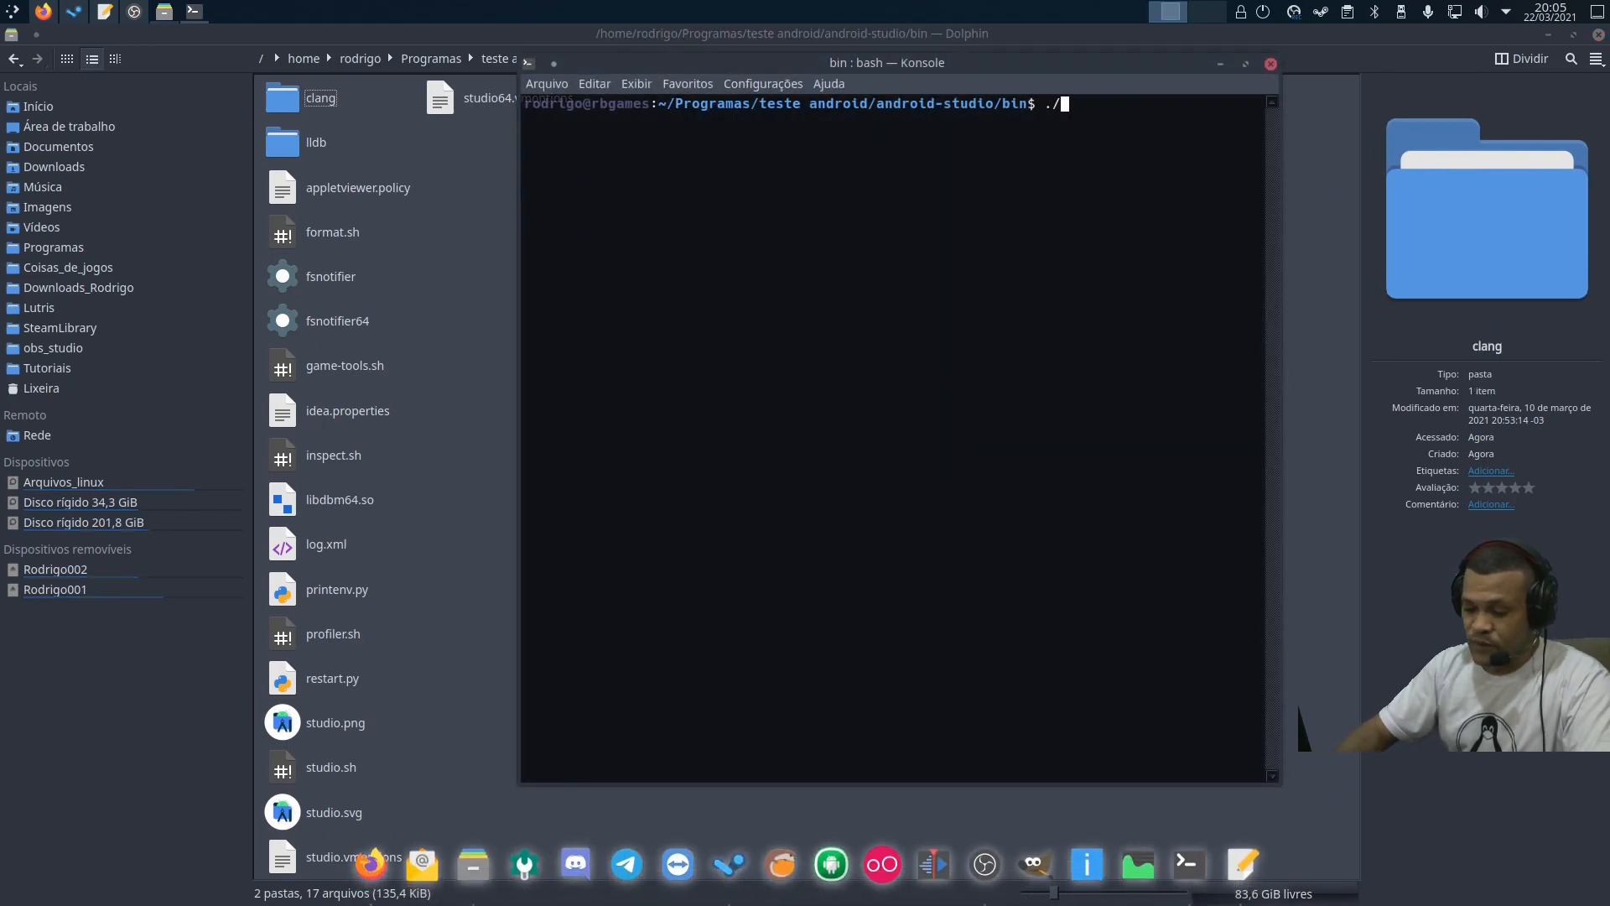
type("studio.sh")
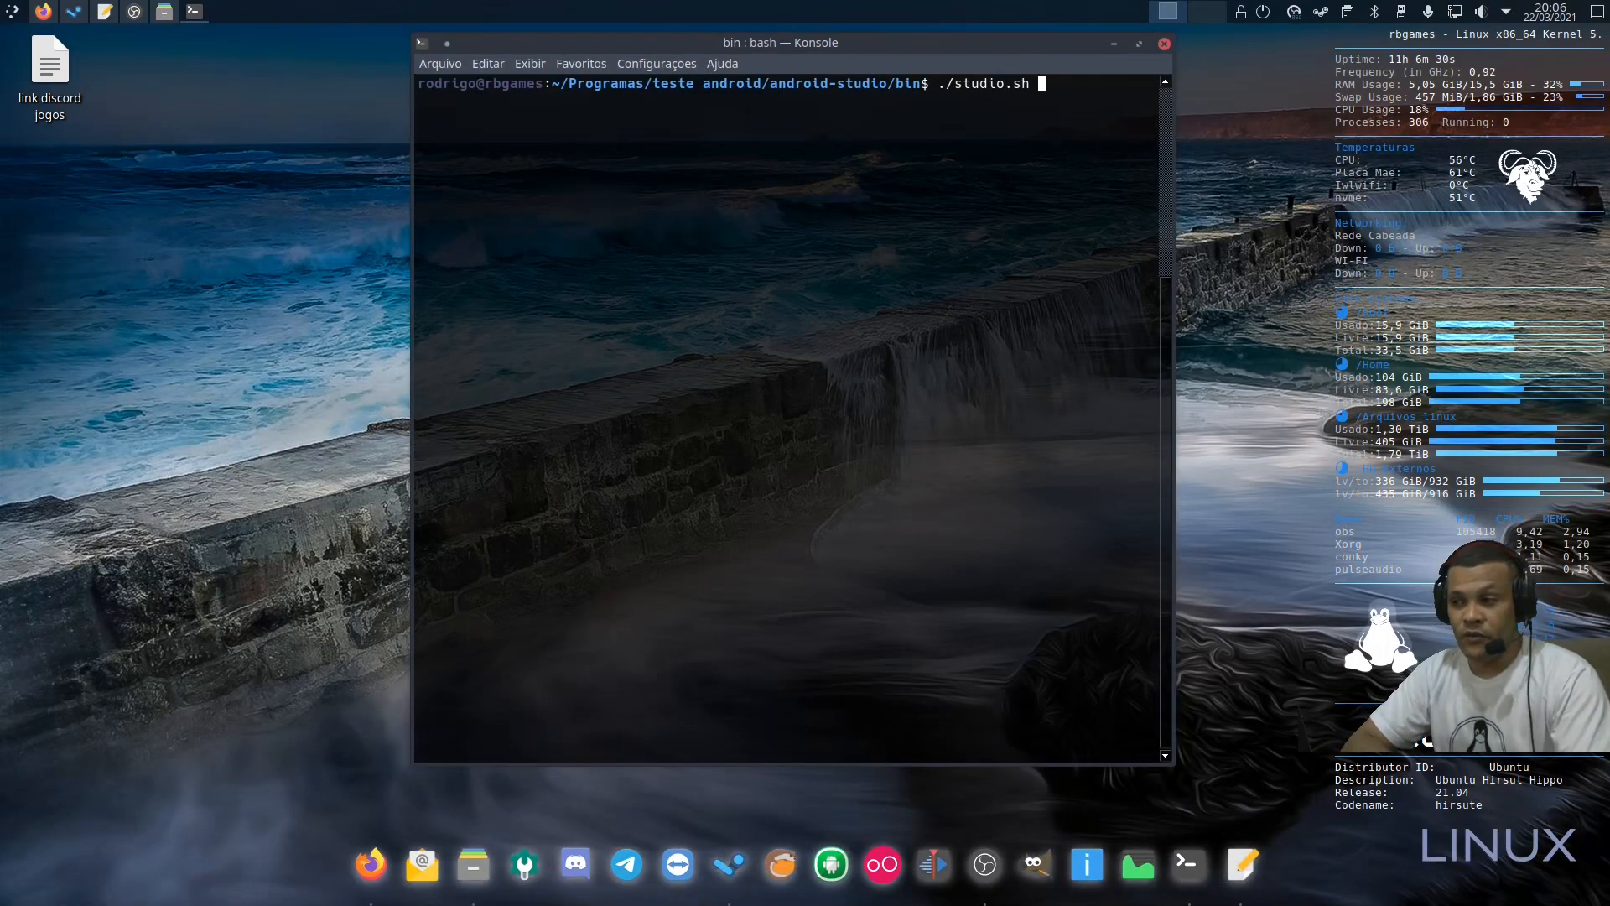
key("Return")
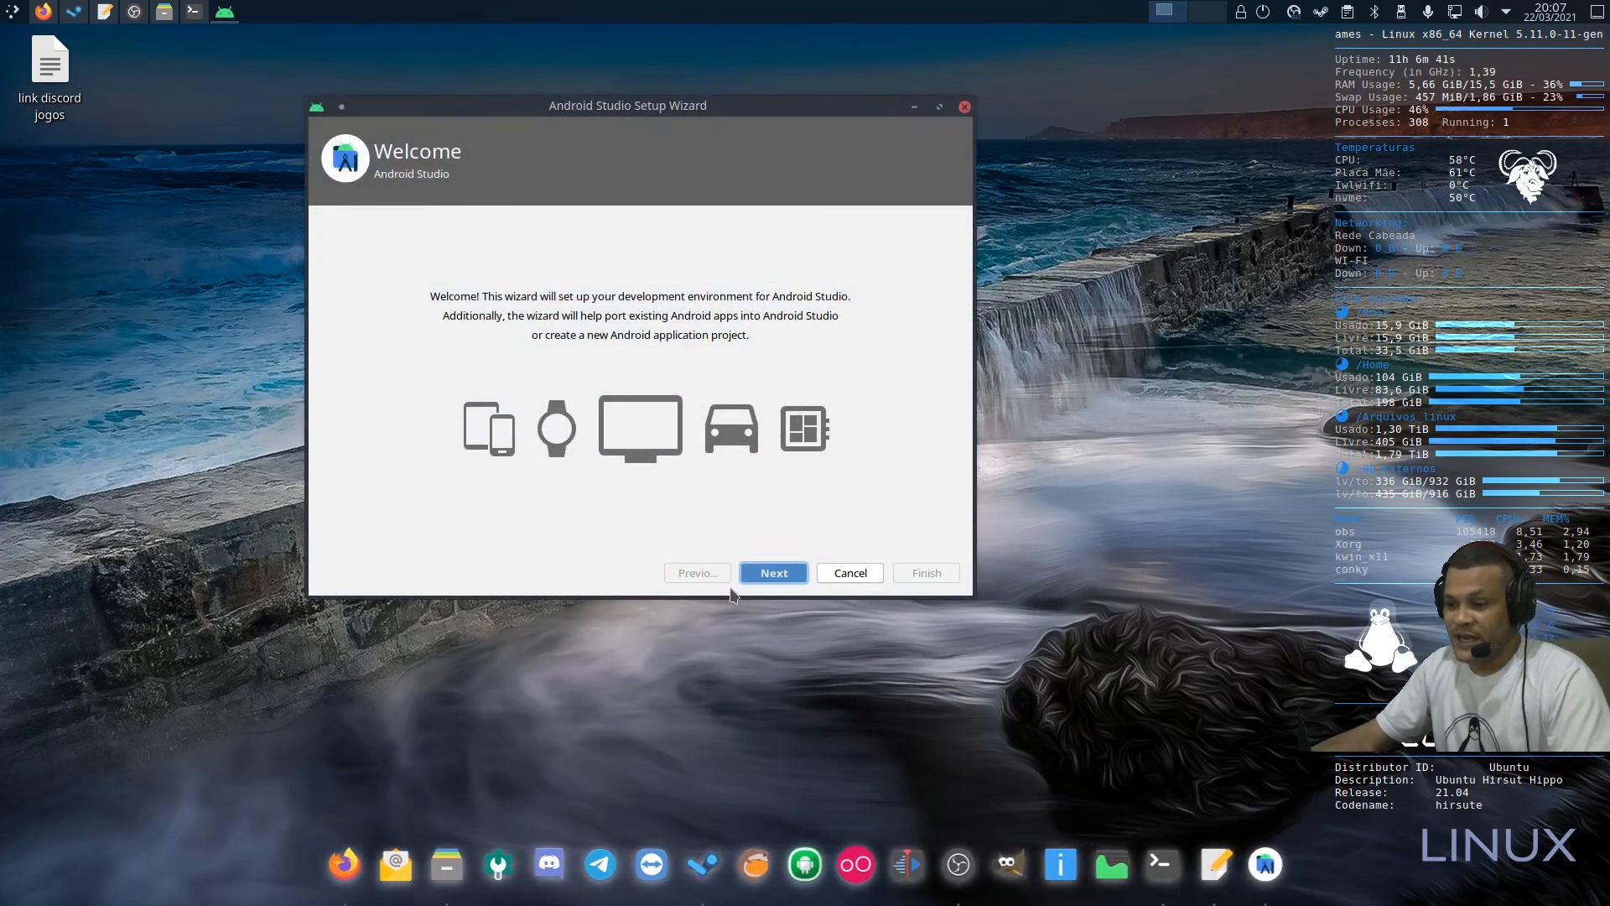
Step: Choose the Custom install type, accept the default JDK location, and select the Darcula theme in the setup wizard
left_click(776, 574)
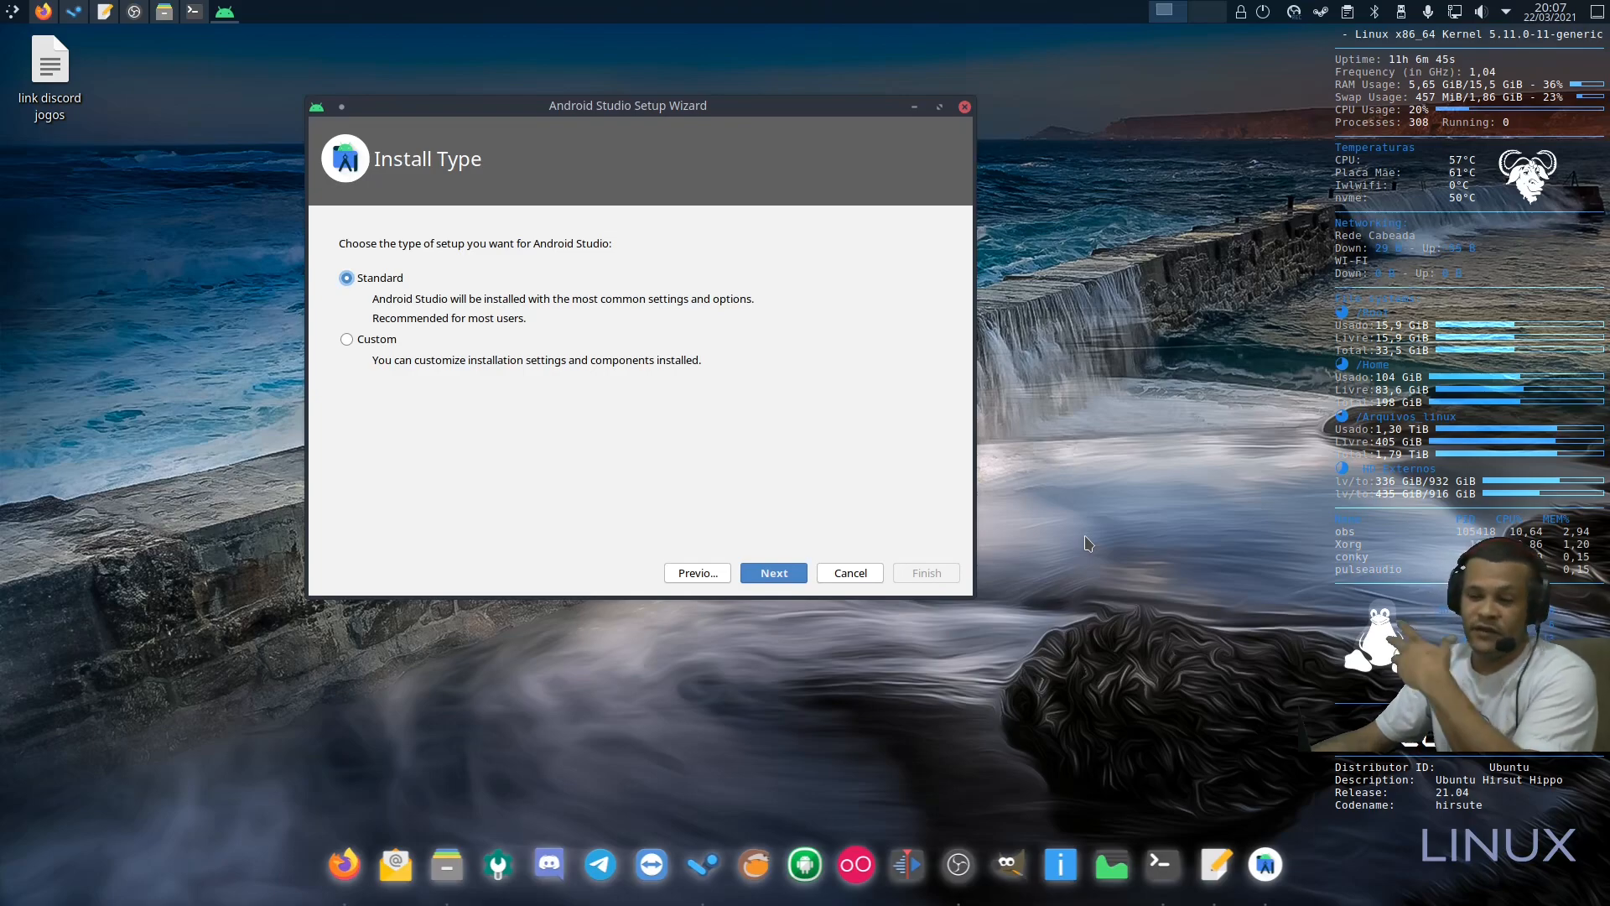
left_click(369, 340)
left_click(780, 577)
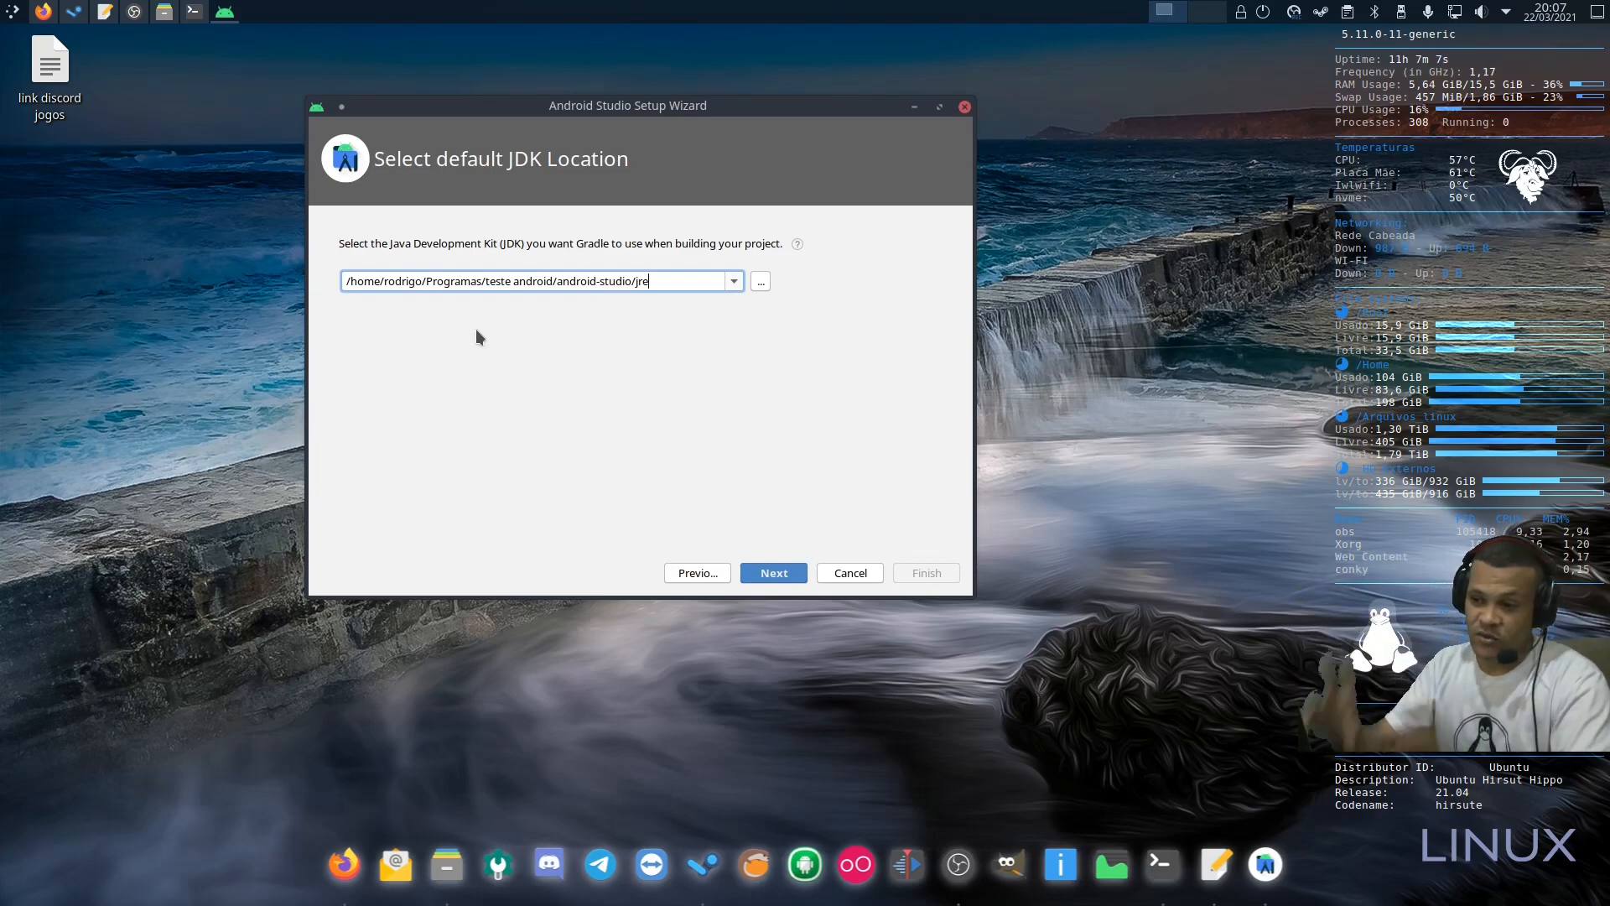
left_click(787, 576)
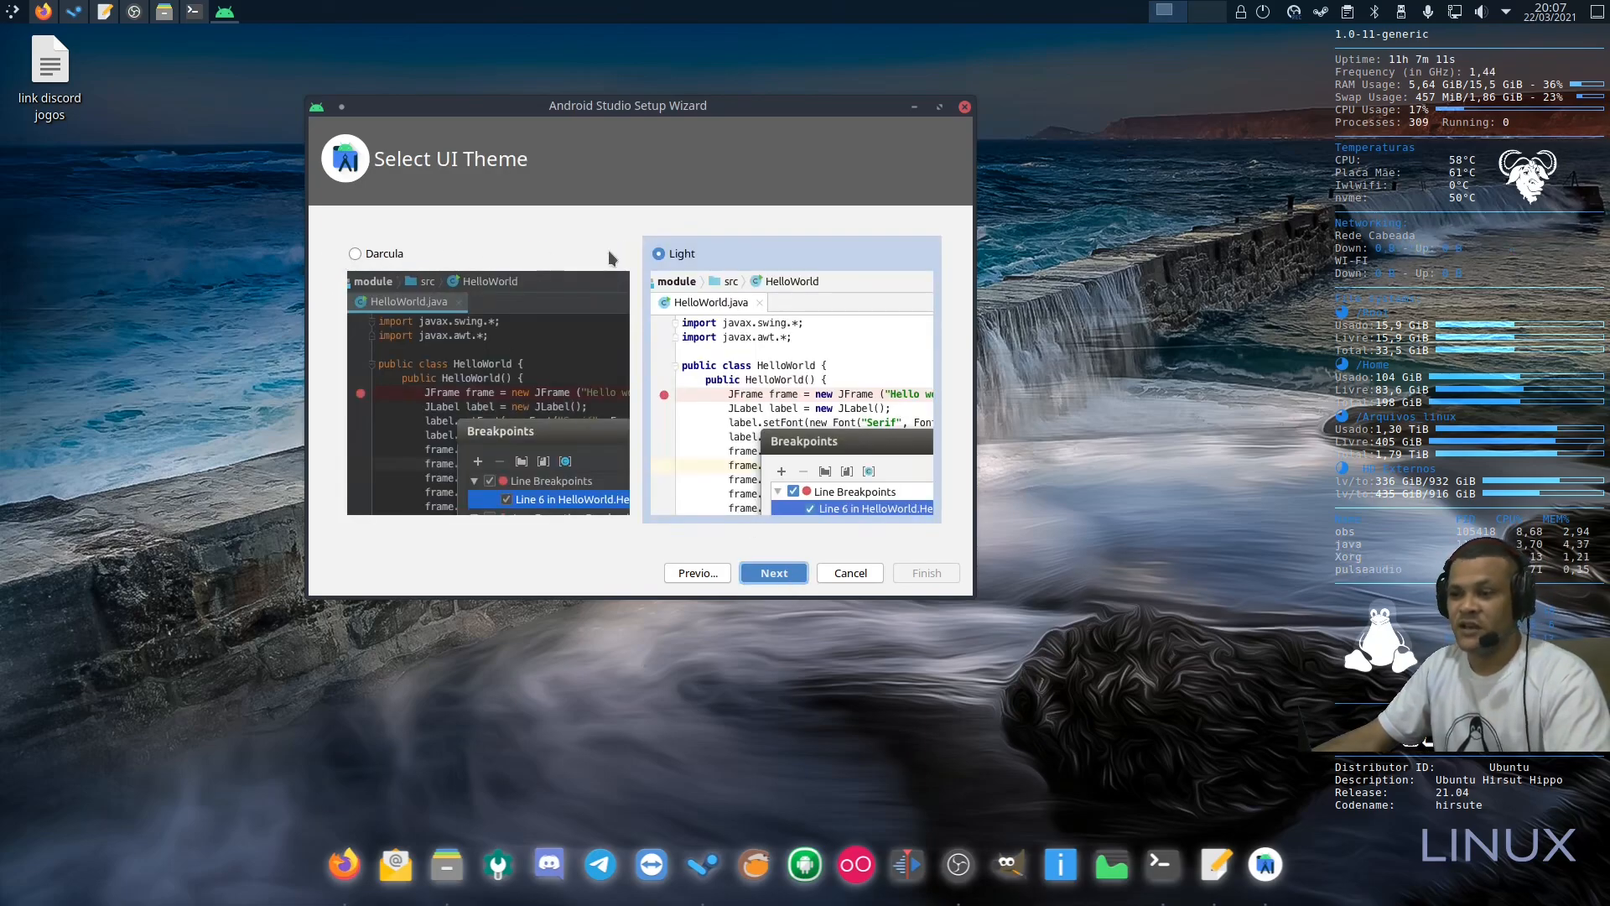
left_click(369, 256)
left_click(798, 579)
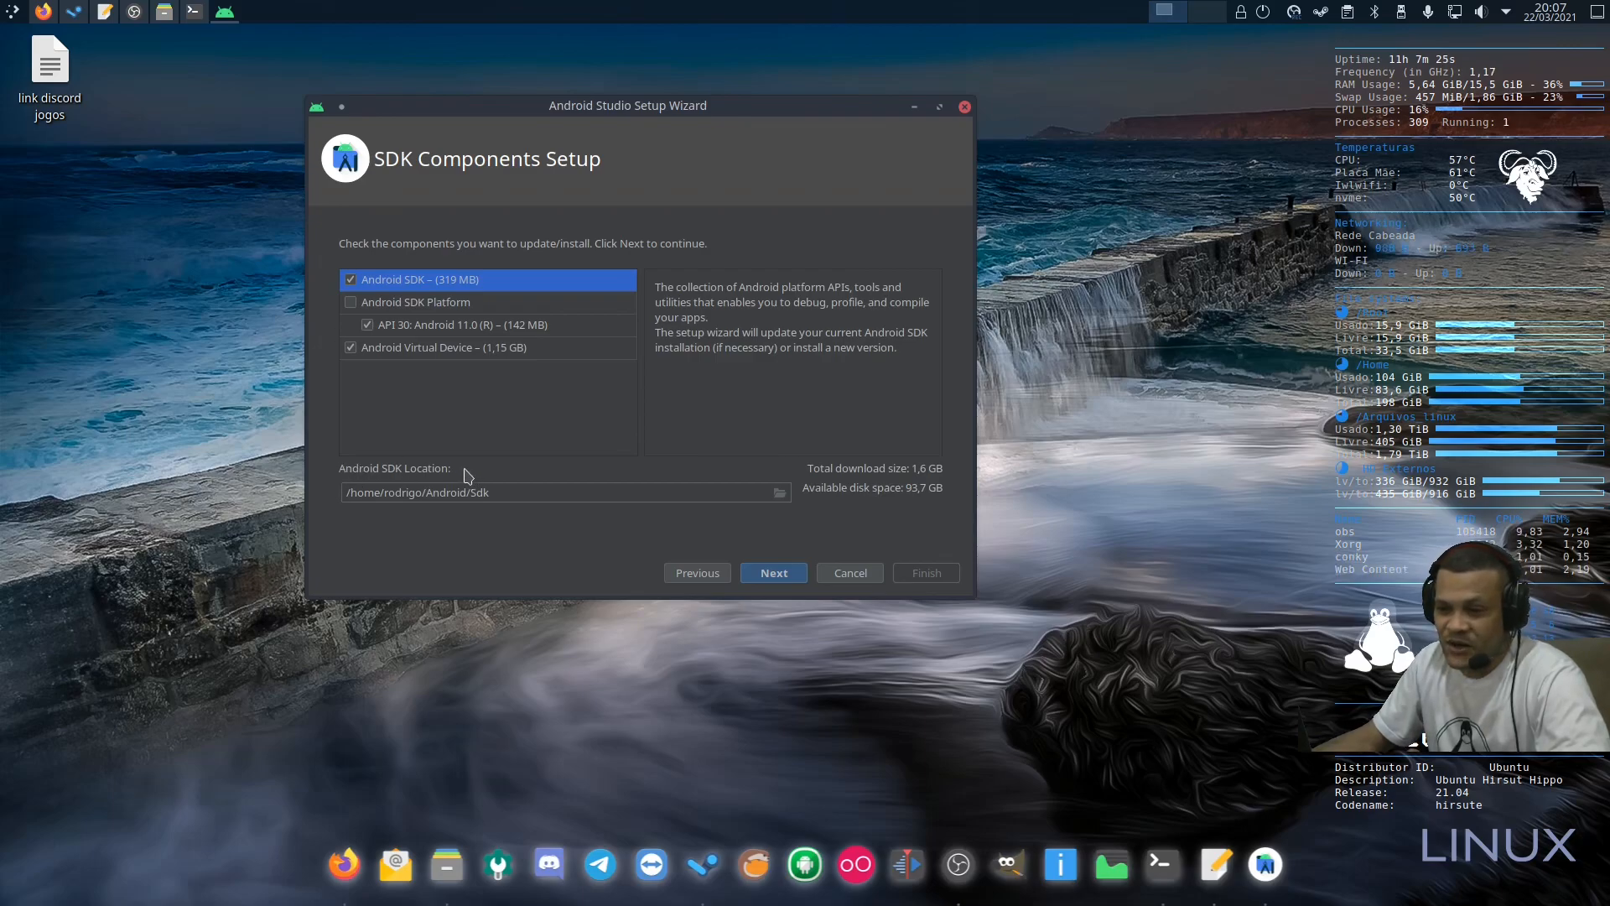
Step: Review the SDK components and accept Android SDK, API 30: Android 11.0 (R) and Android Virtual Device with the default SDK location
left_click(511, 493)
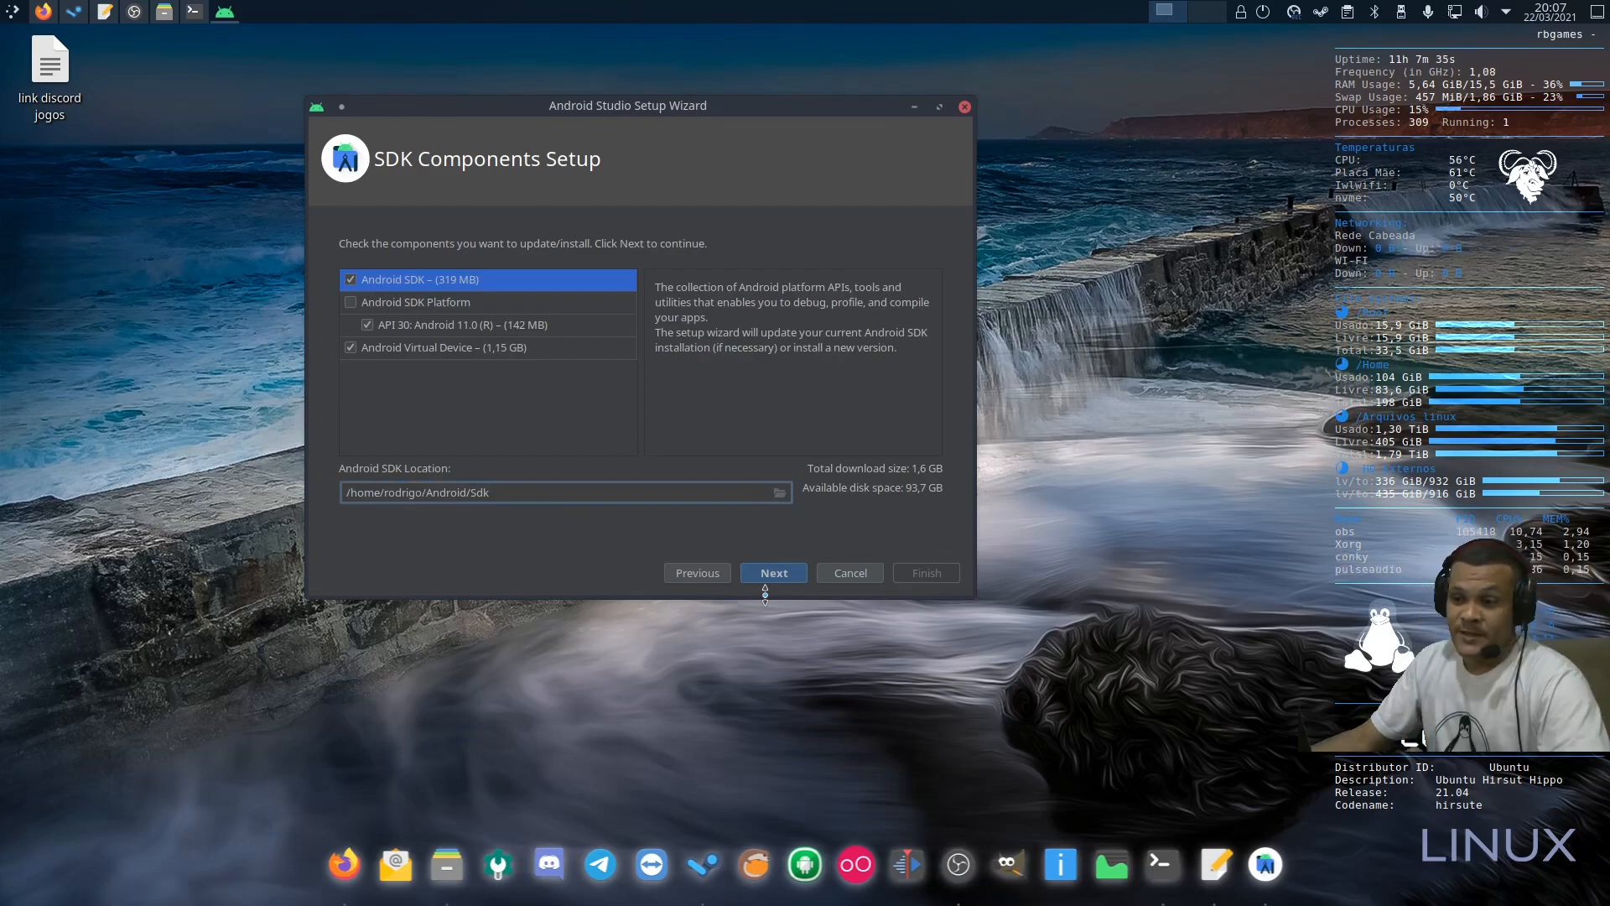
left_click(521, 289)
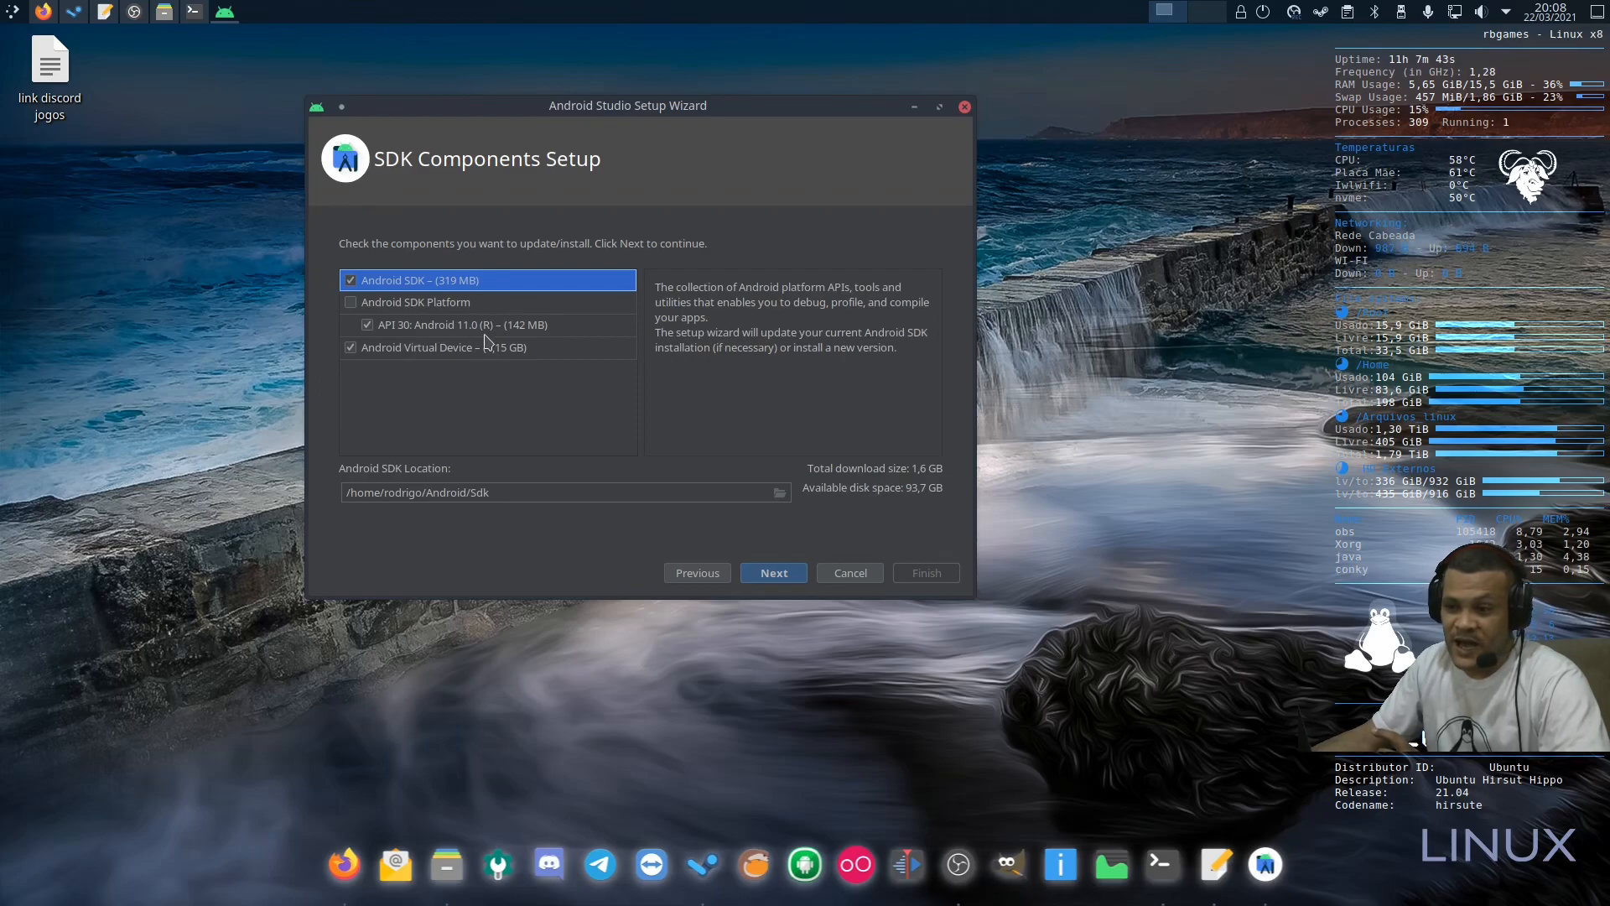
left_click(348, 349)
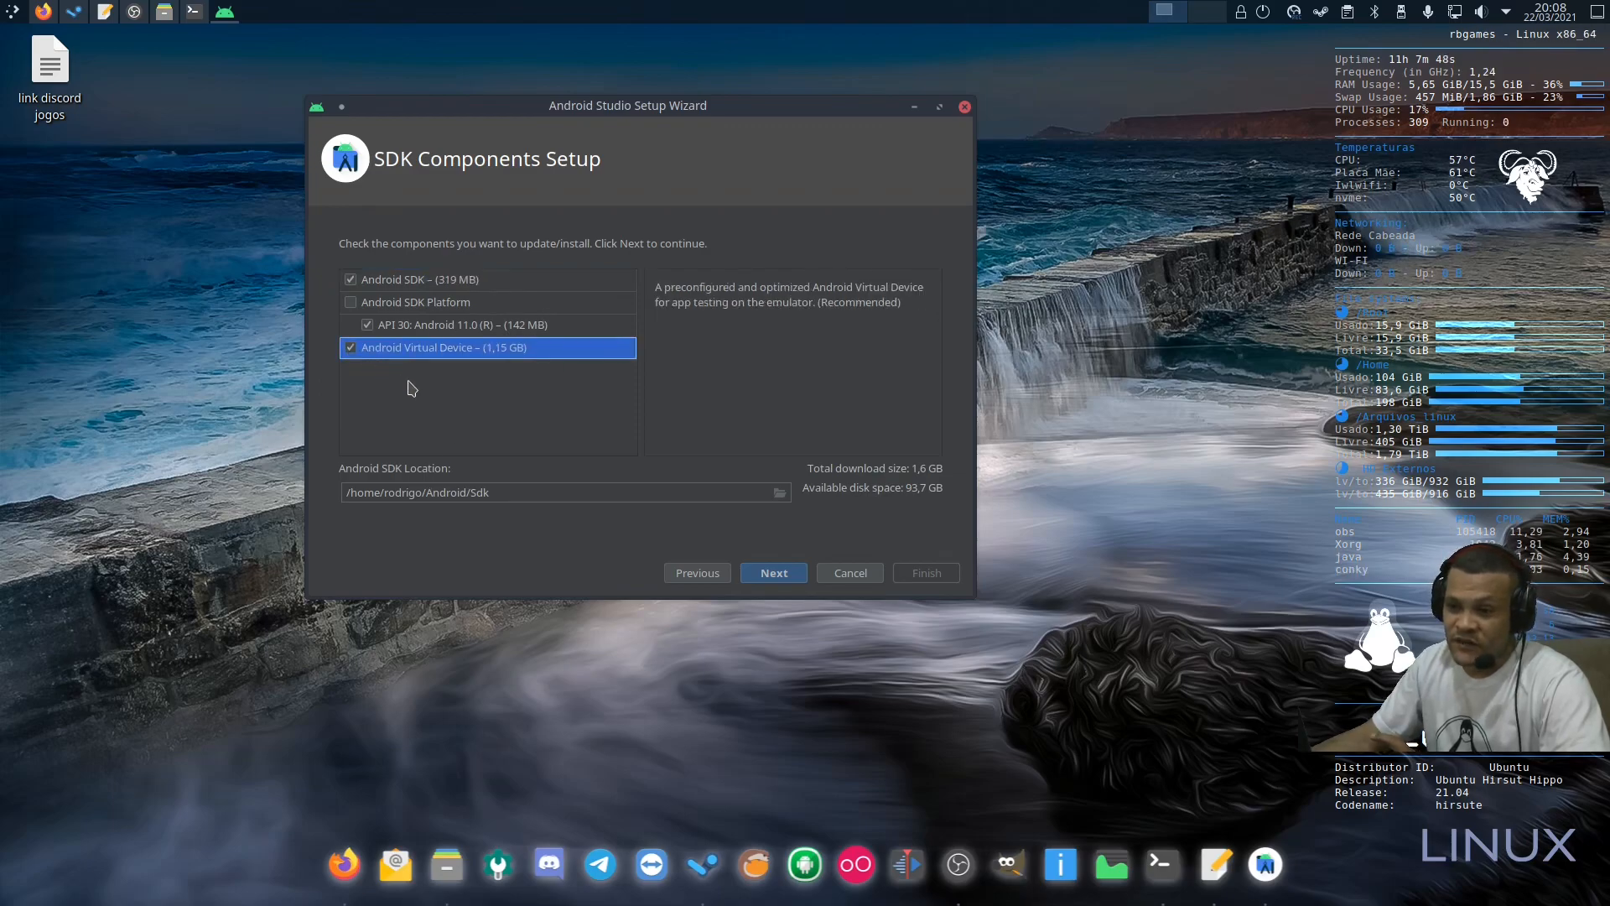
left_click(352, 305)
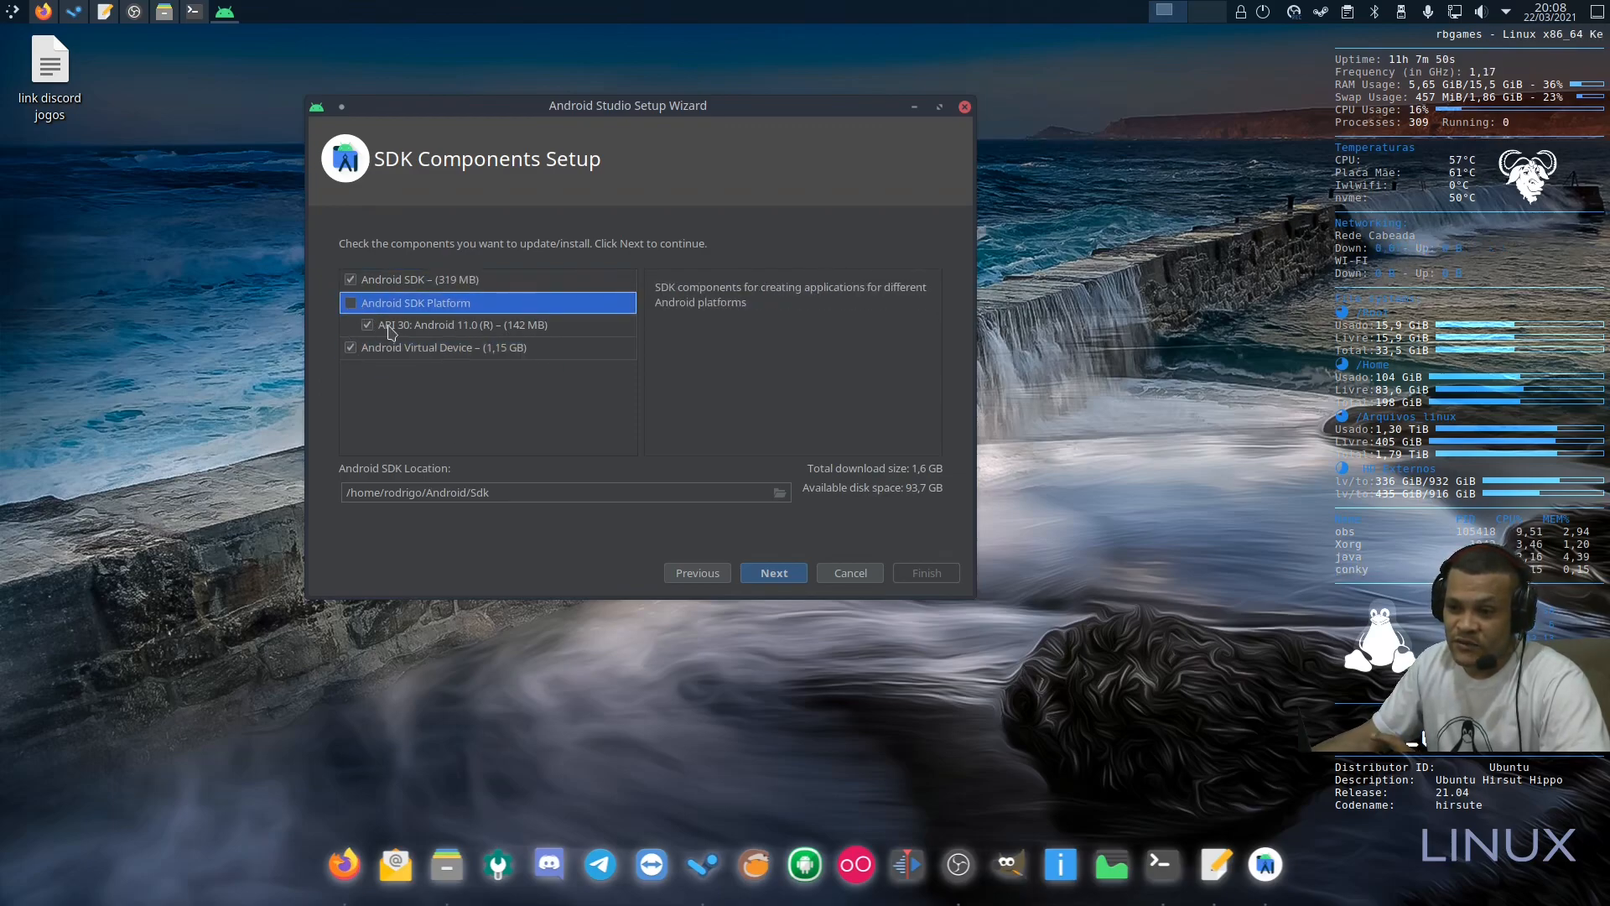
left_click(384, 327)
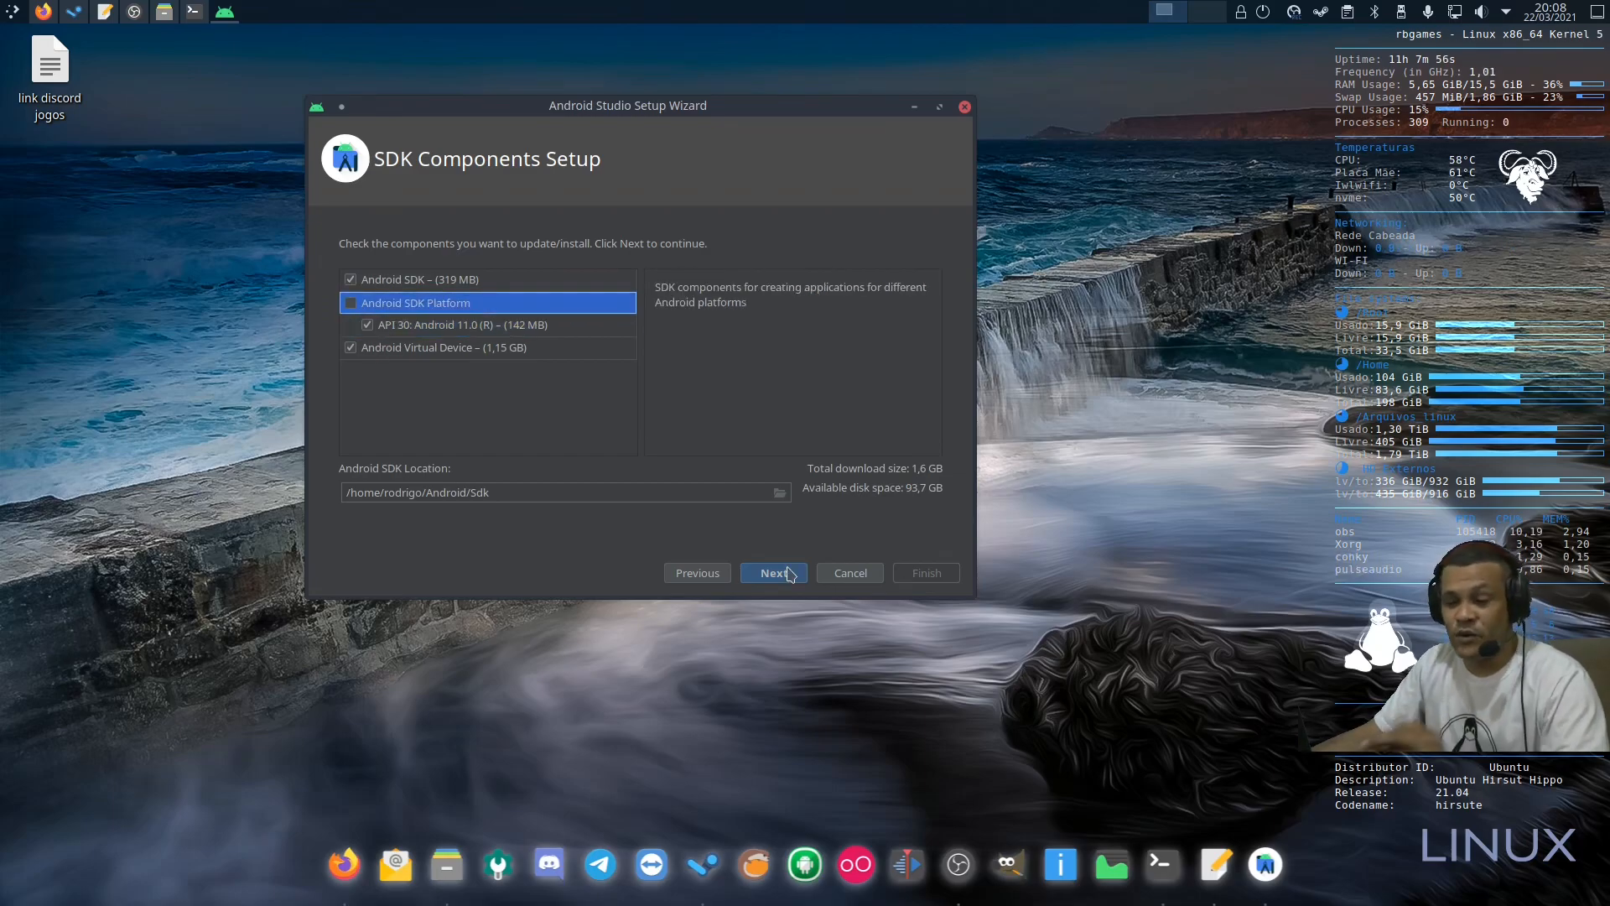
left_click(788, 573)
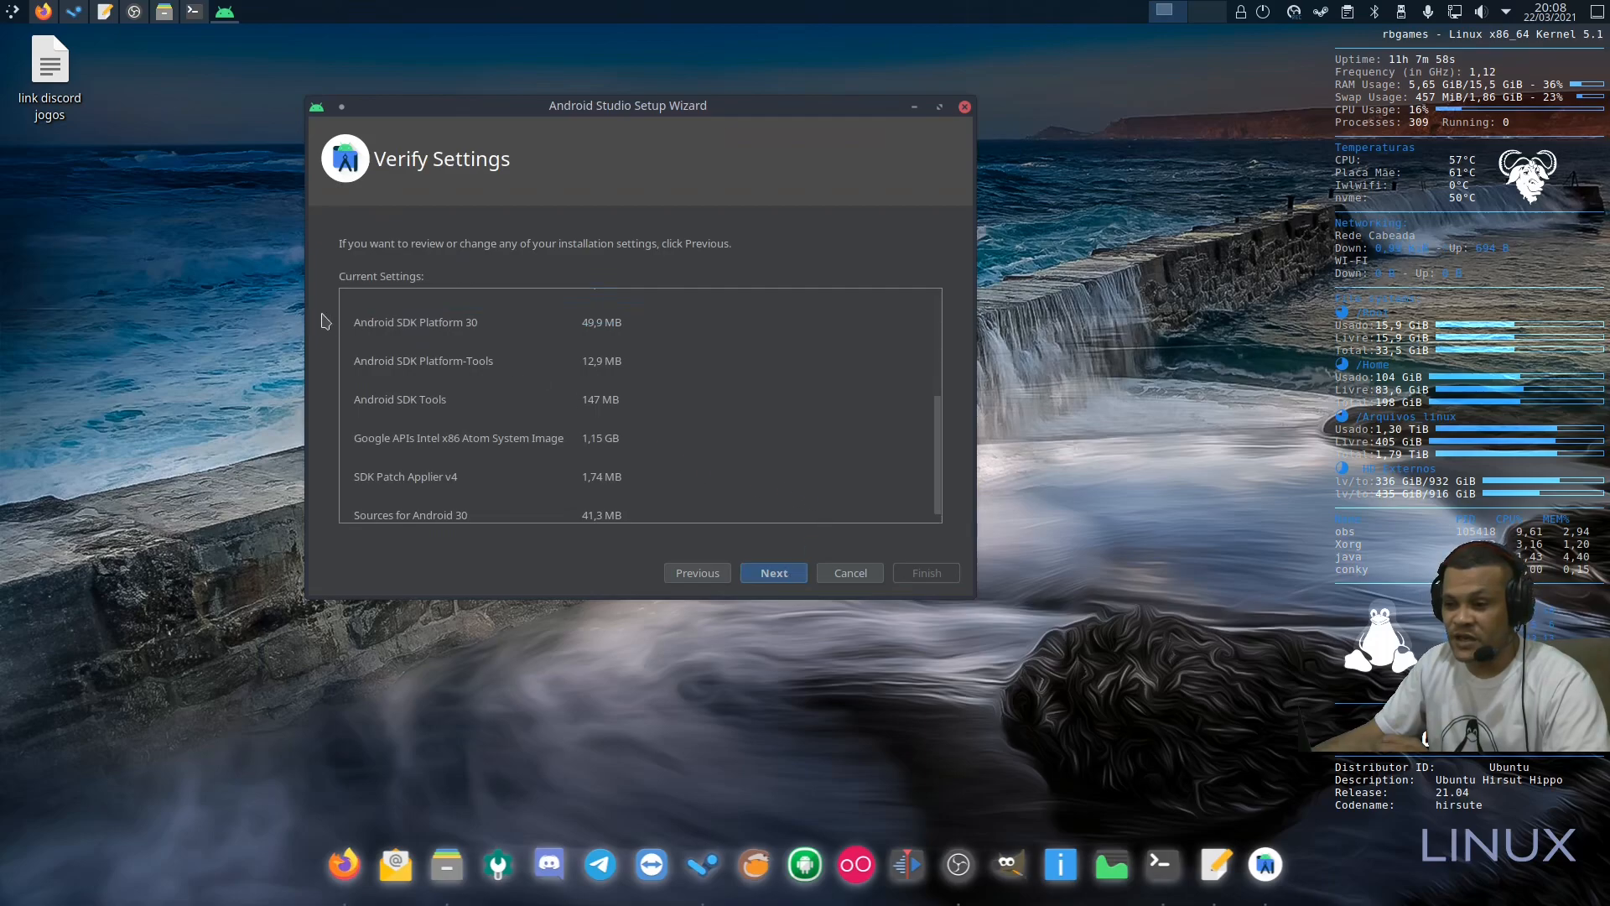
Step: Review the setup type, folders and SDK components to download, and continue to the emulator settings
scroll(452, 352, "down", 1)
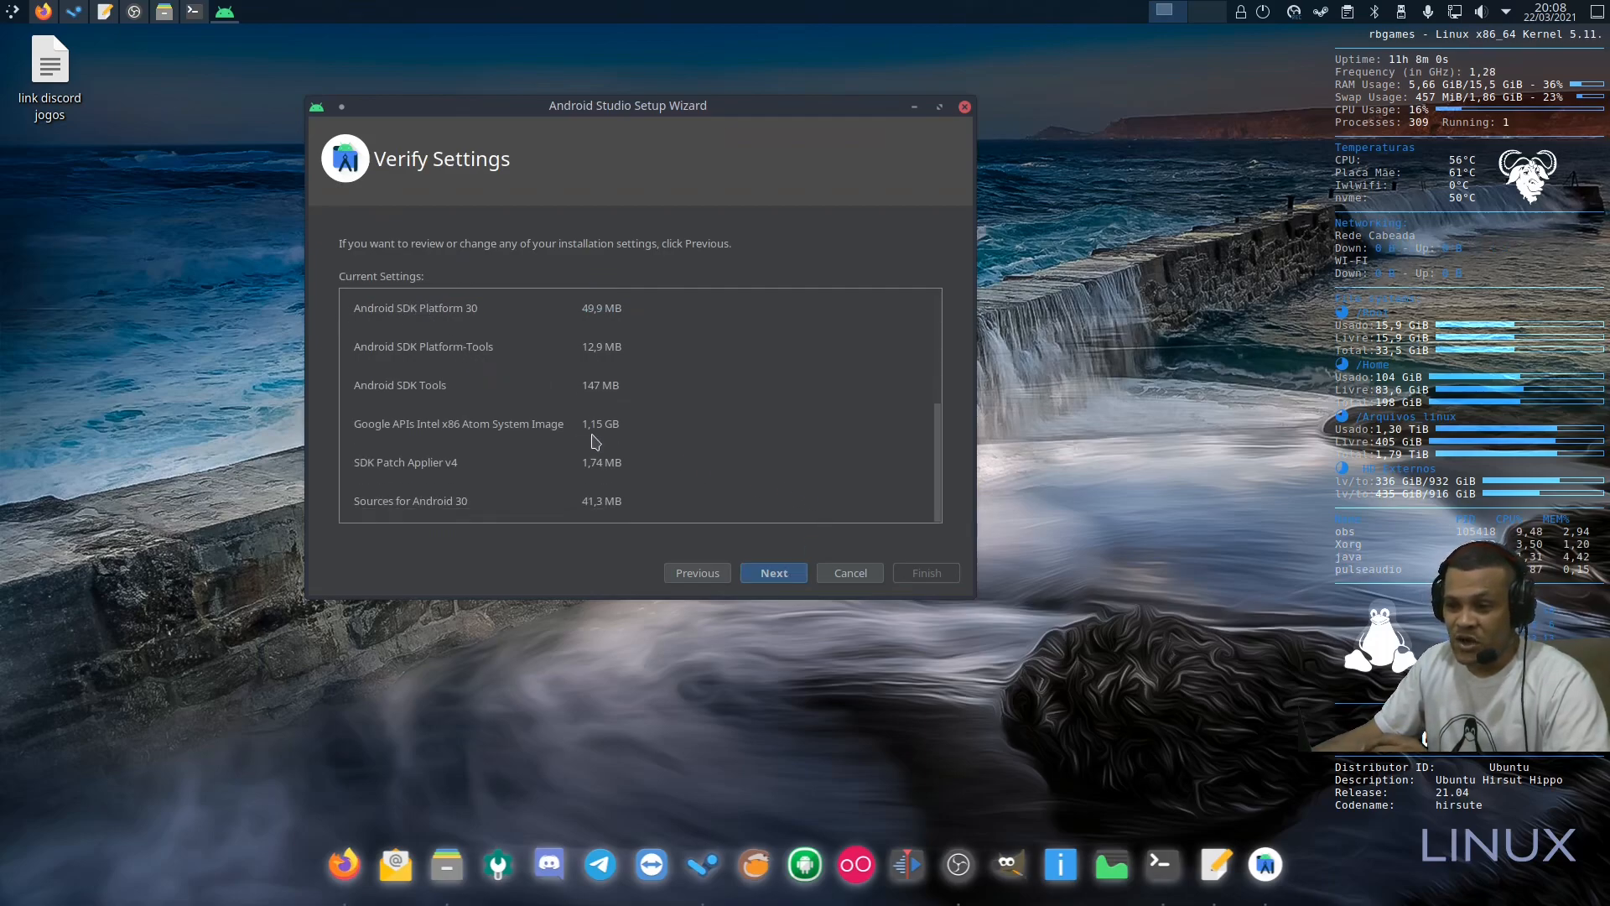
scroll(603, 453, "up", 3)
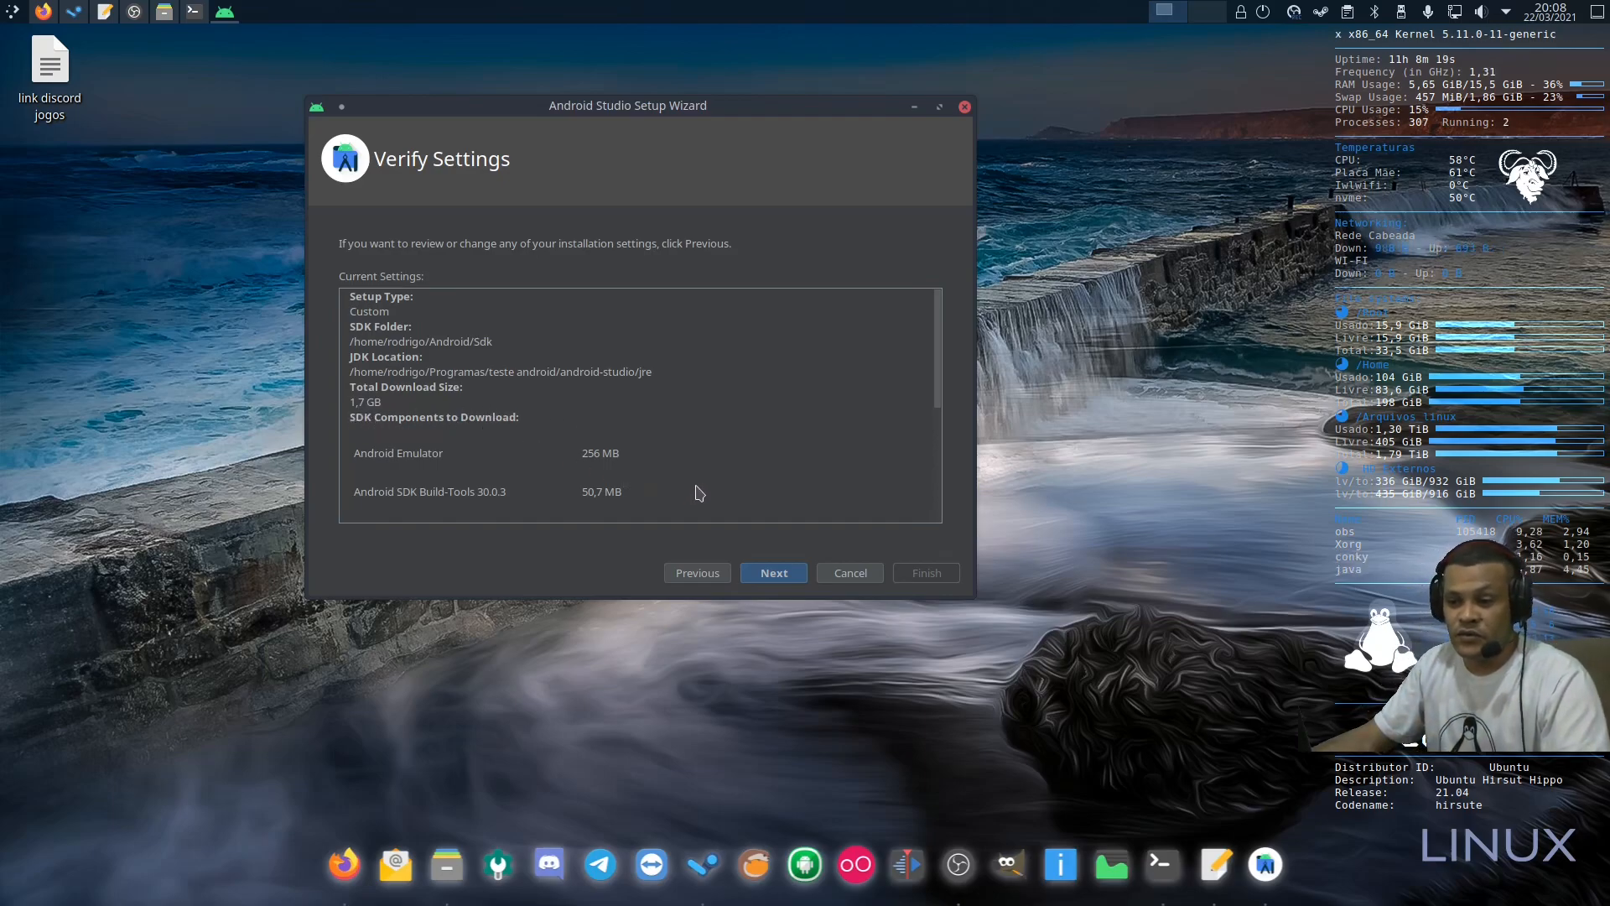
left_click(777, 575)
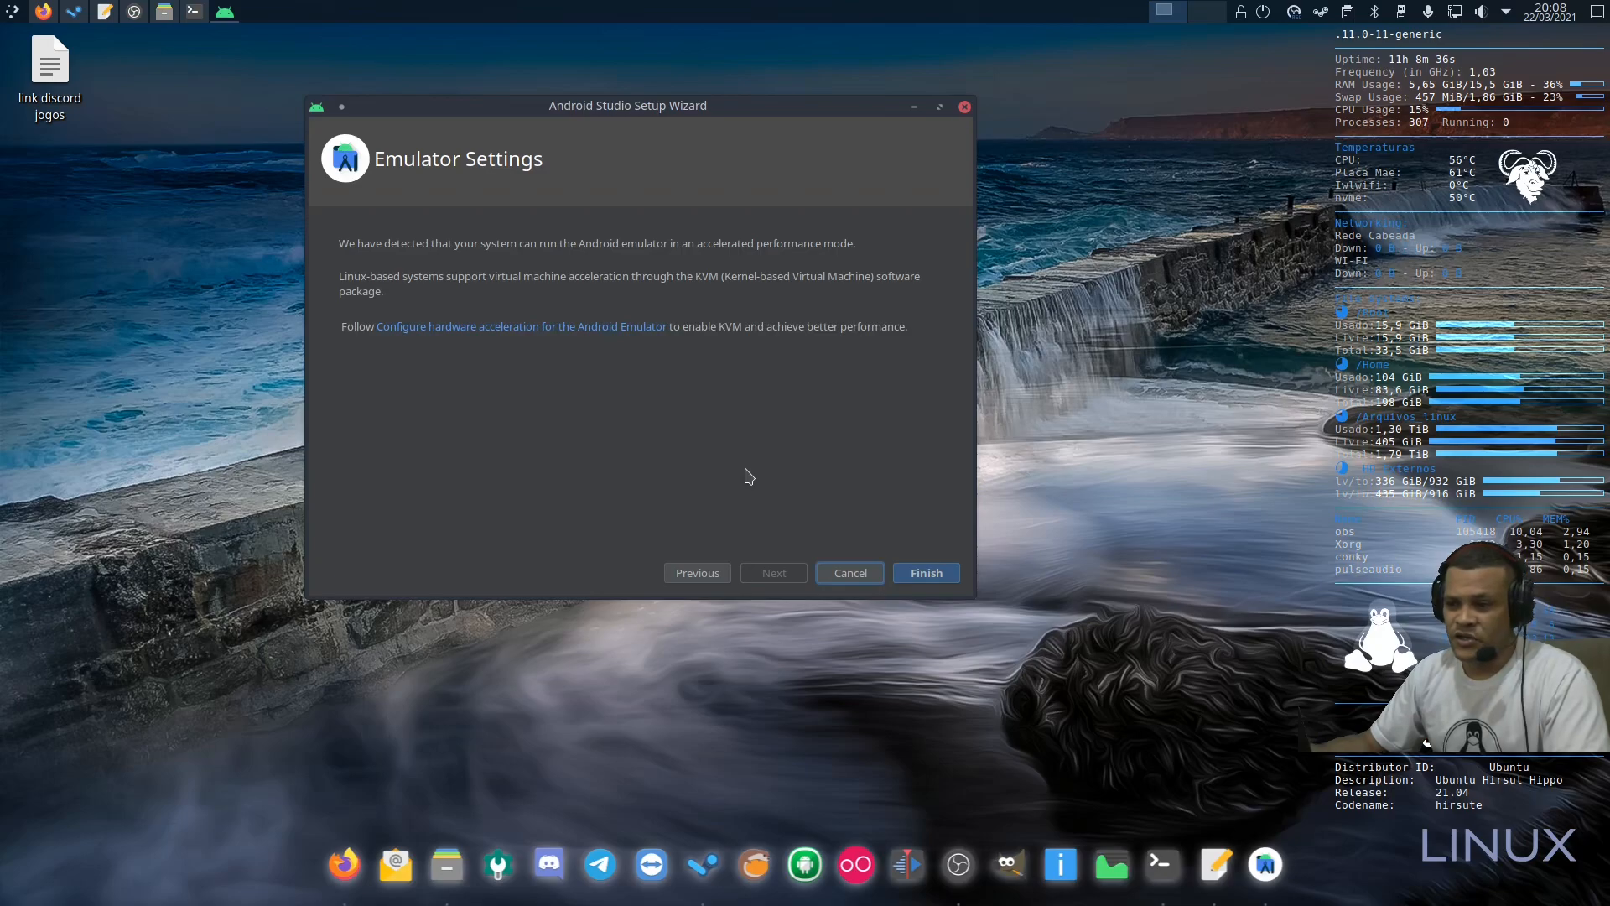
Step: Check the linked guide on hardware acceleration for the Android Emulator, start the component download, and show its details
left_click(640, 327)
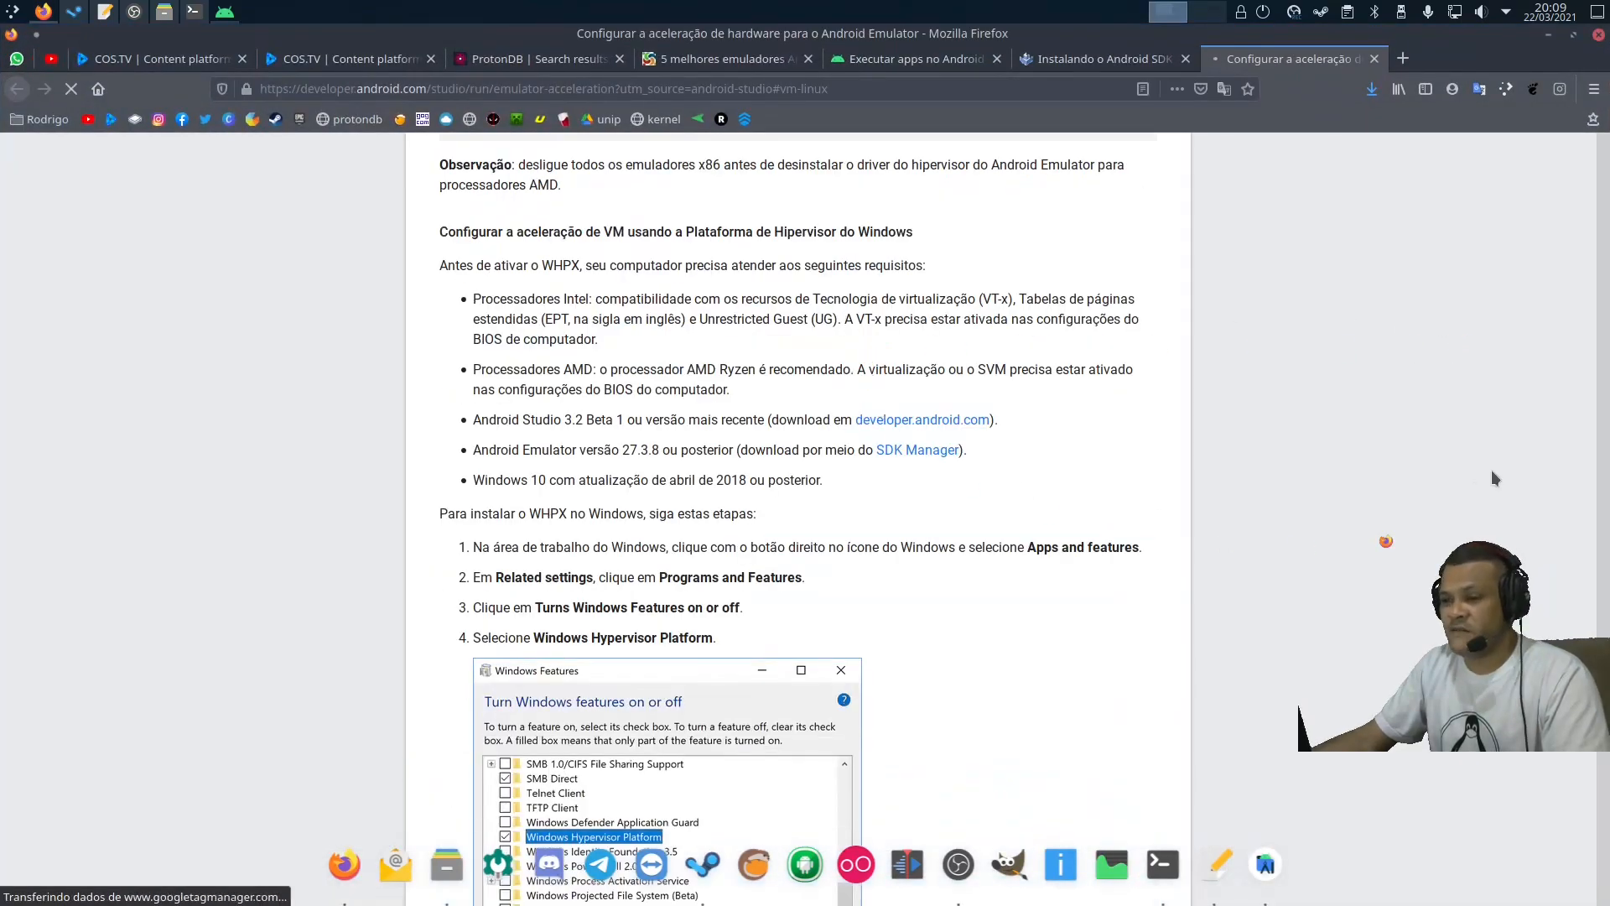
scroll(1004, 671, "down", 5)
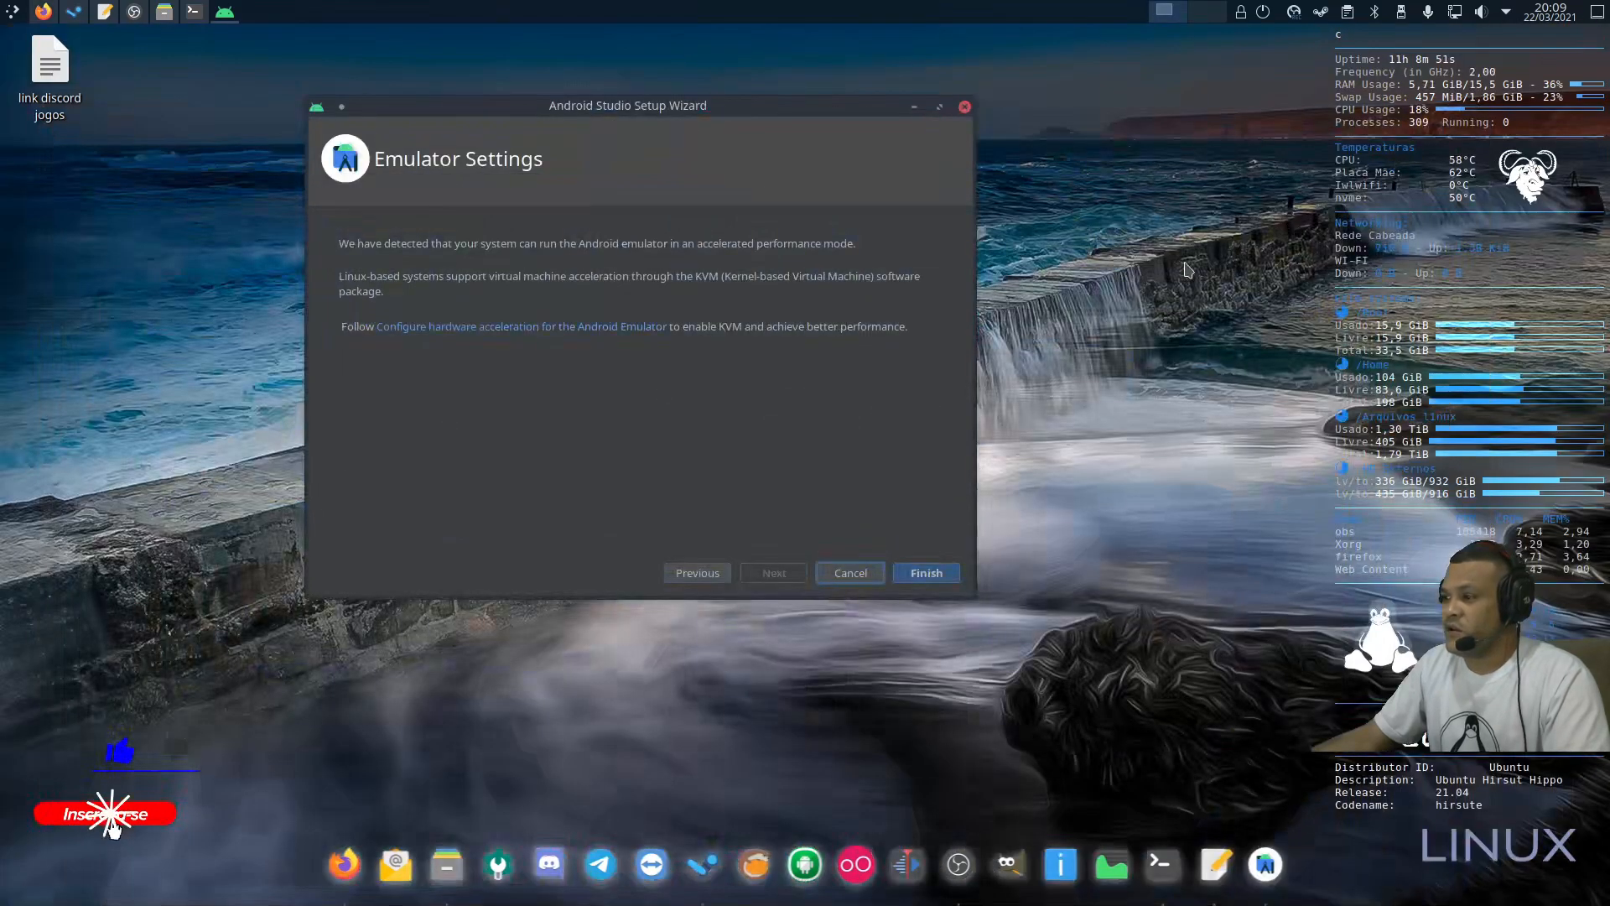
left_click(946, 575)
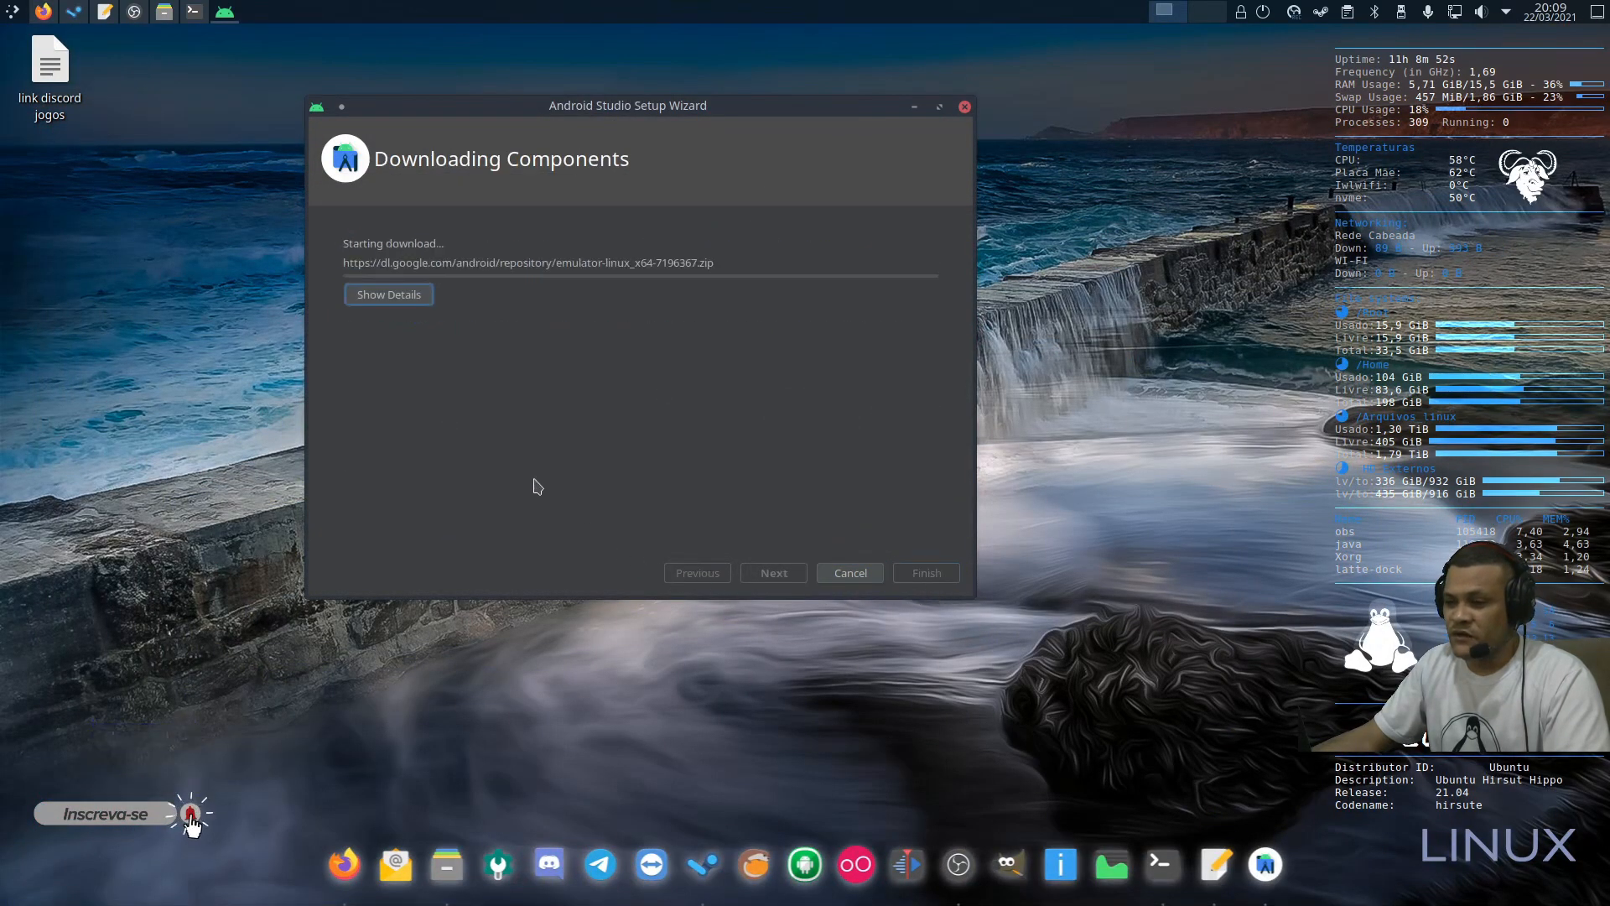
left_click(365, 294)
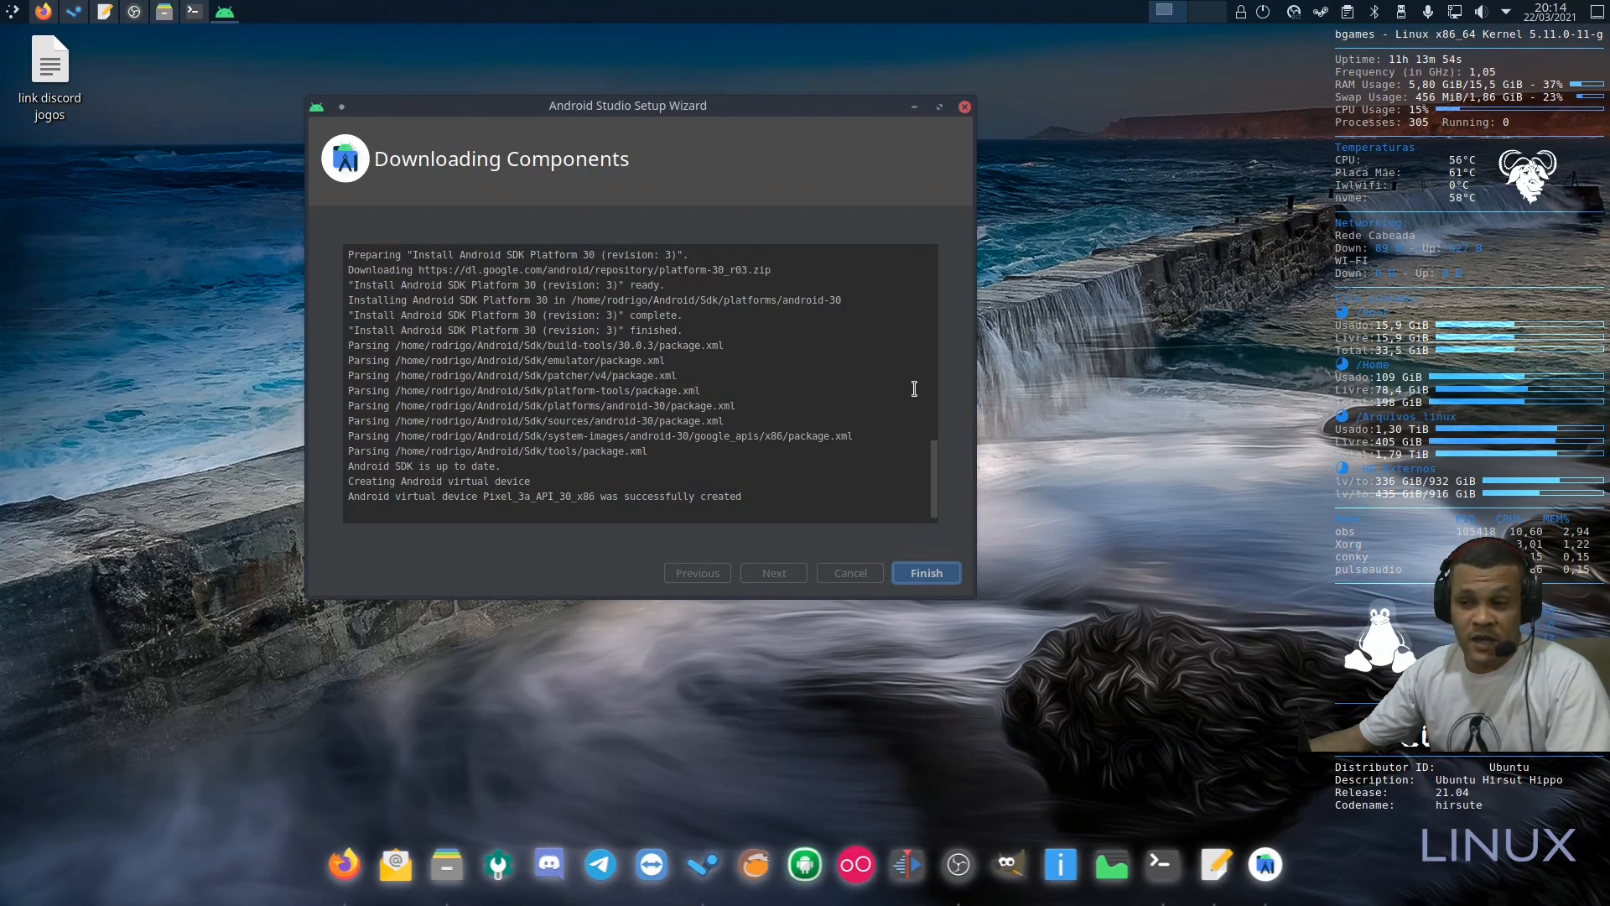
Step: Finish the setup wizard, reposition the Welcome to Android Studio window, and show its configuration options
left_click(942, 568)
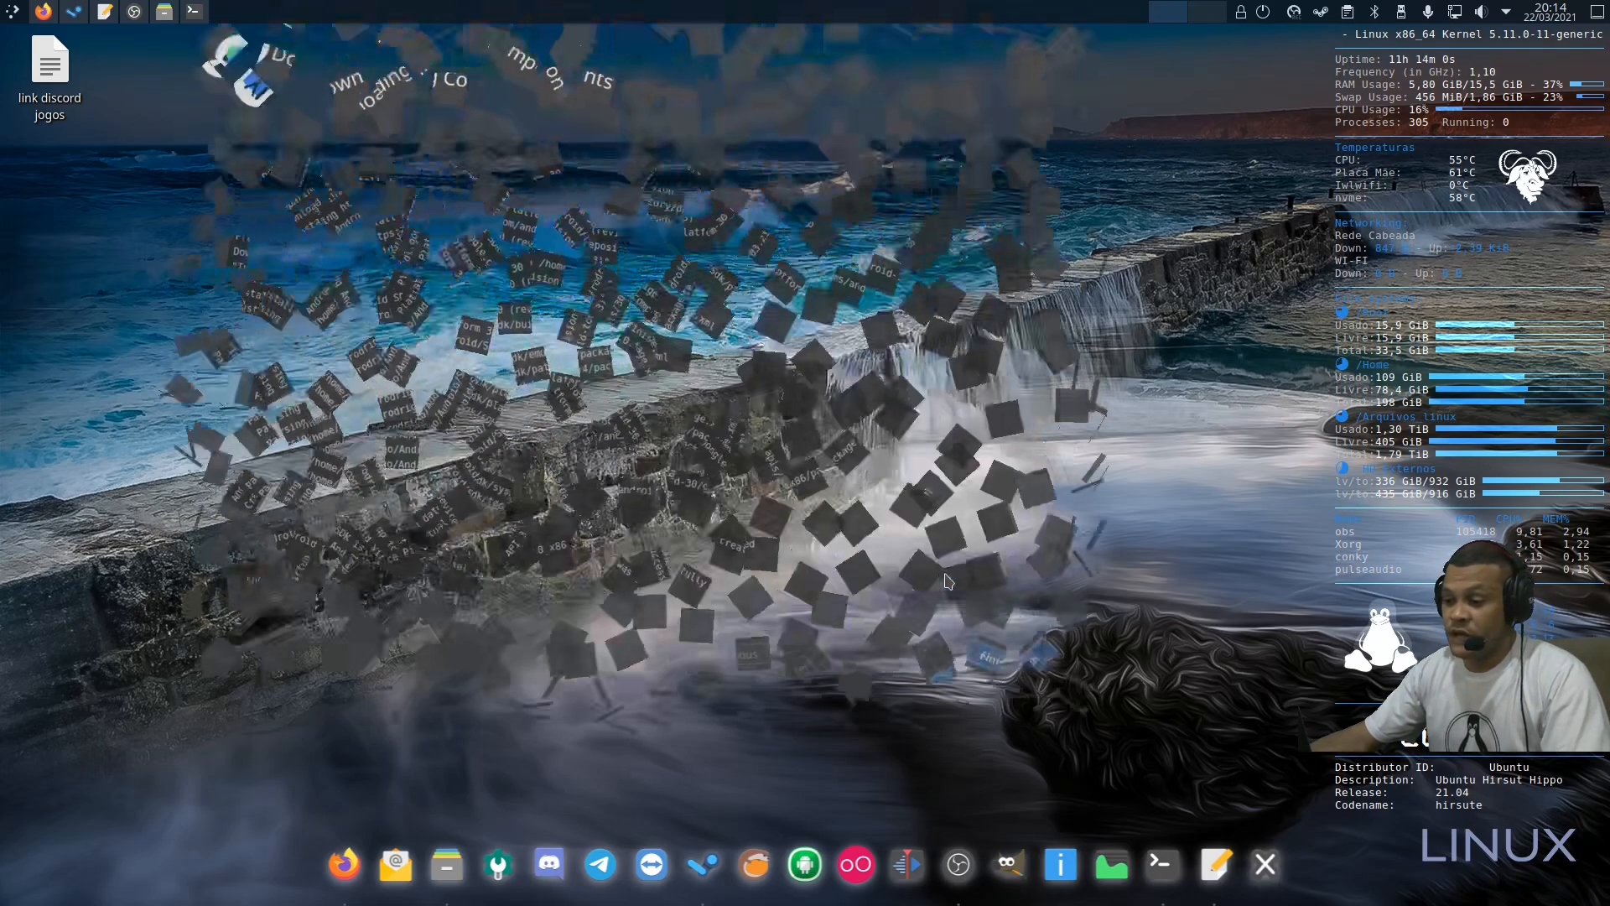
left_click_drag(804, 199, 727, 107)
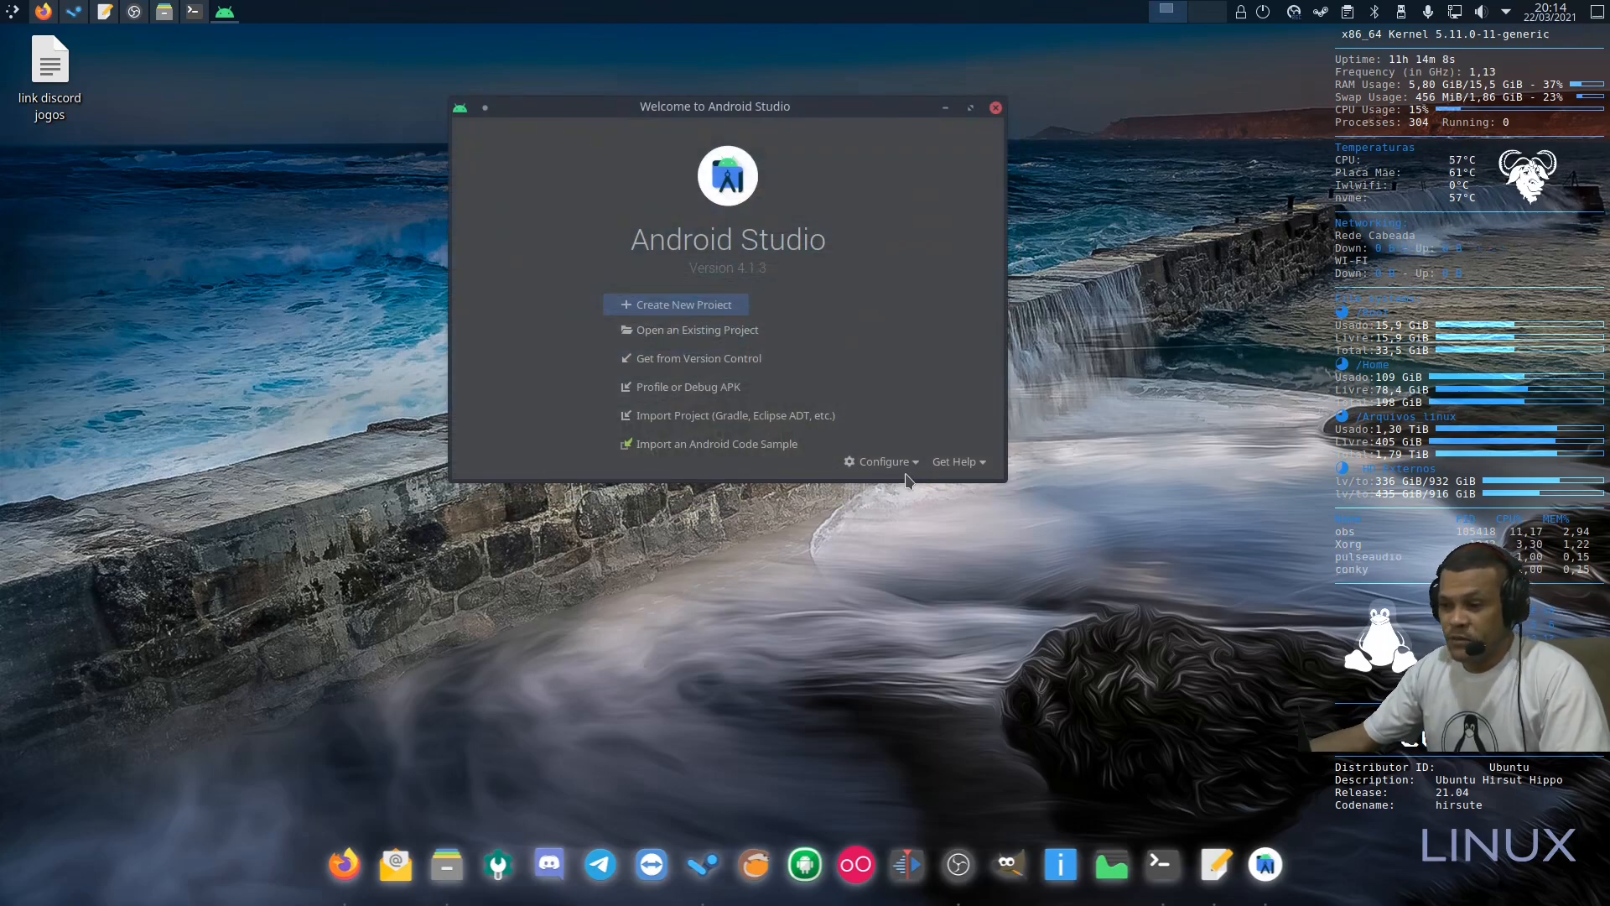
left_click(885, 461)
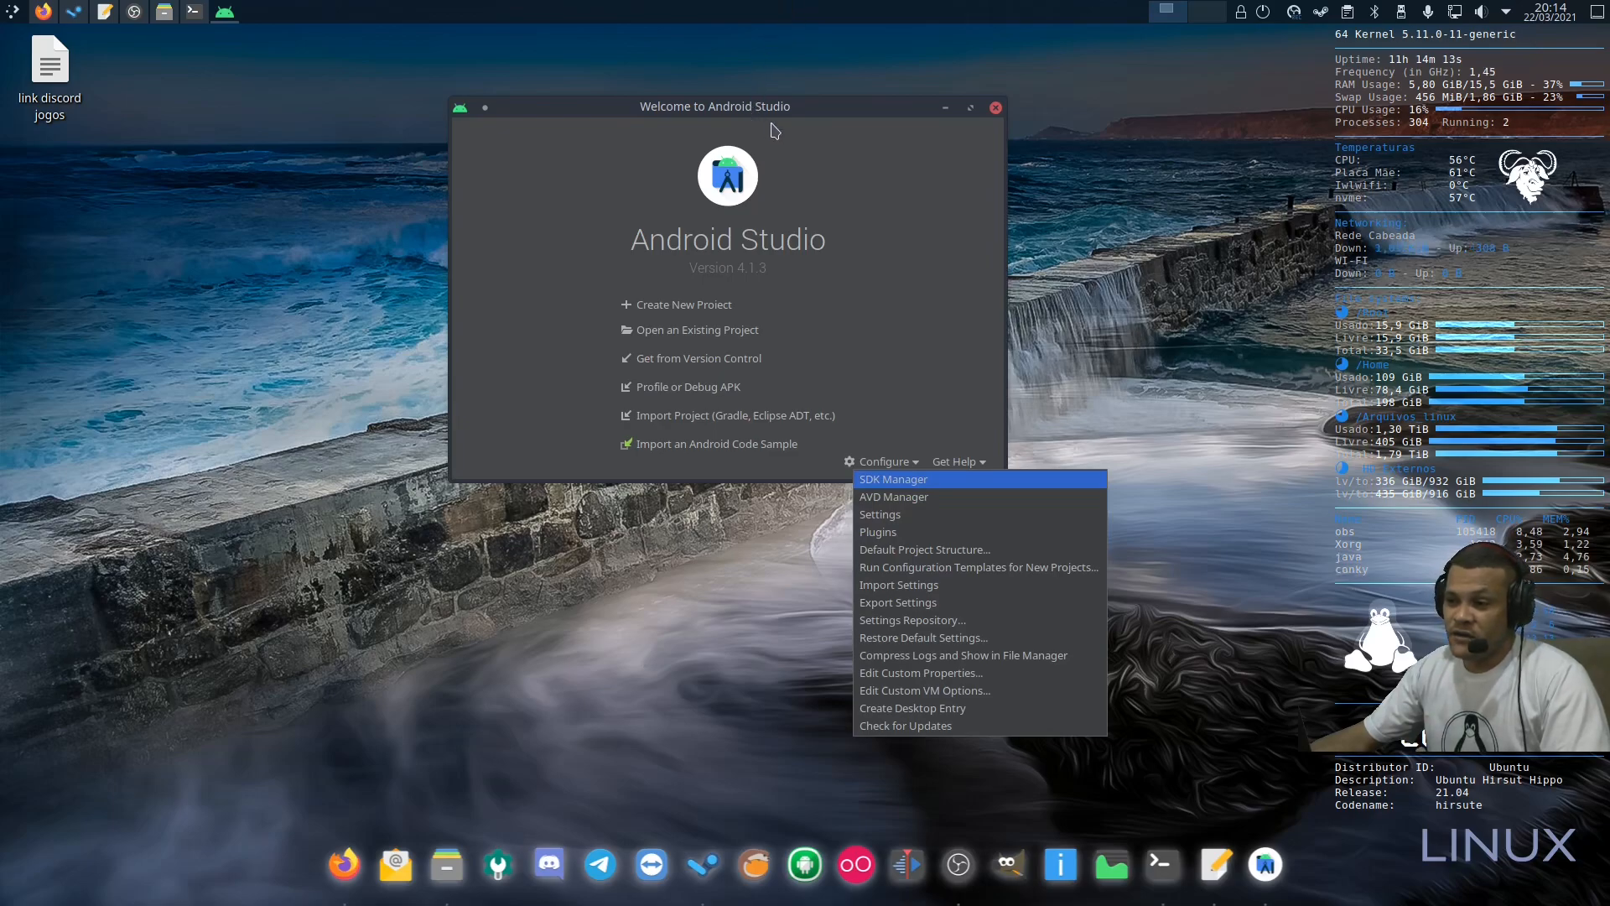
left_click(960, 370)
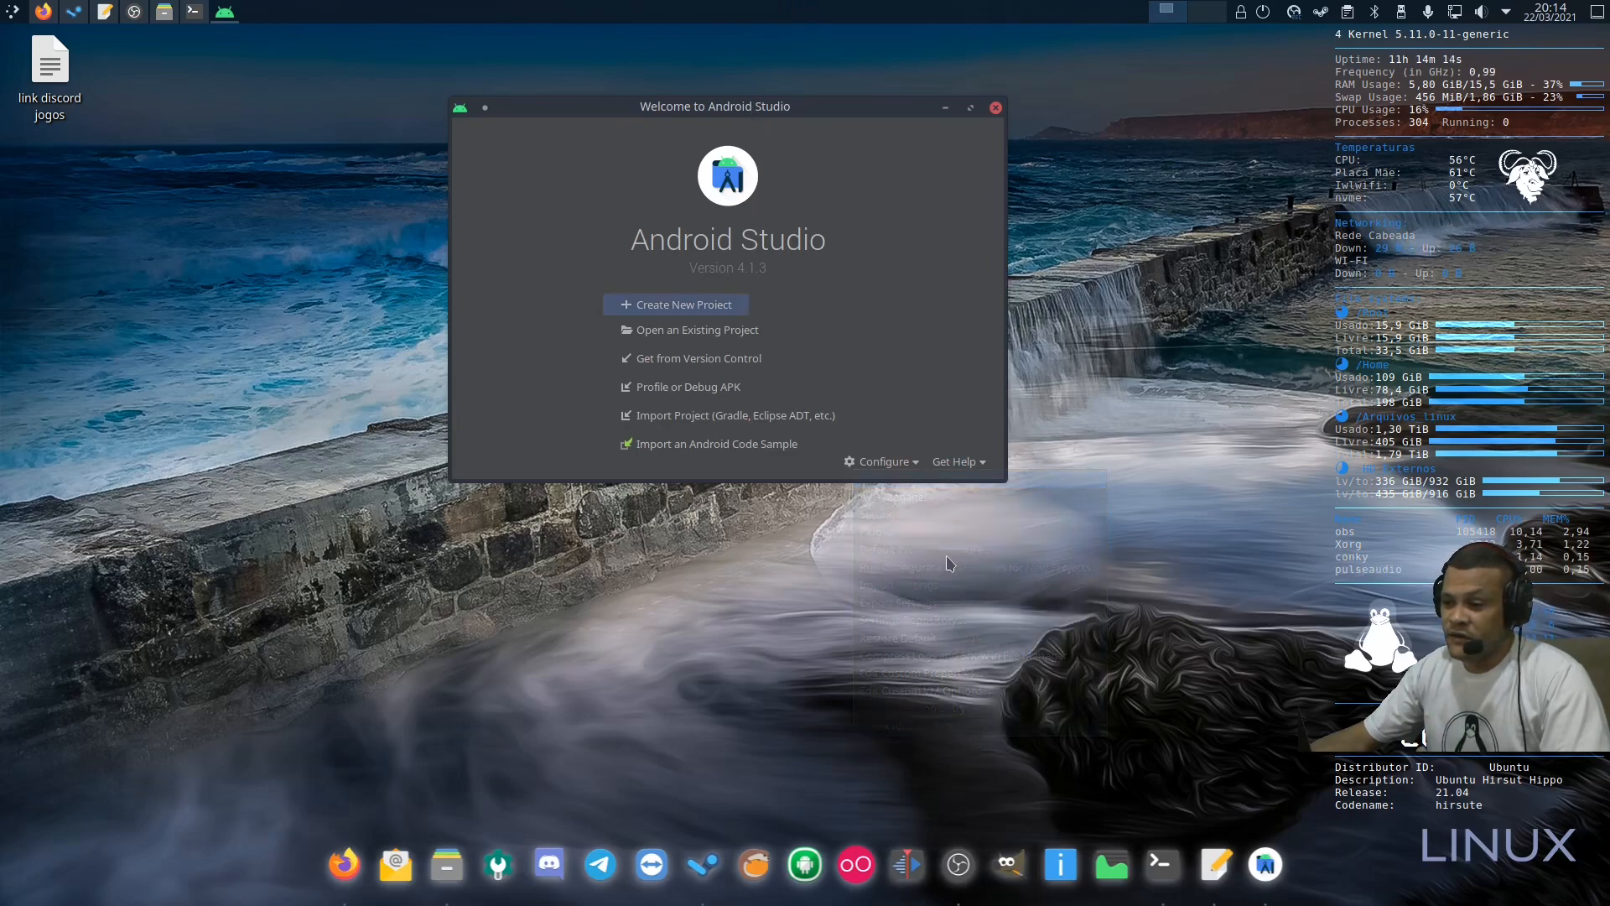
left_click(905, 467)
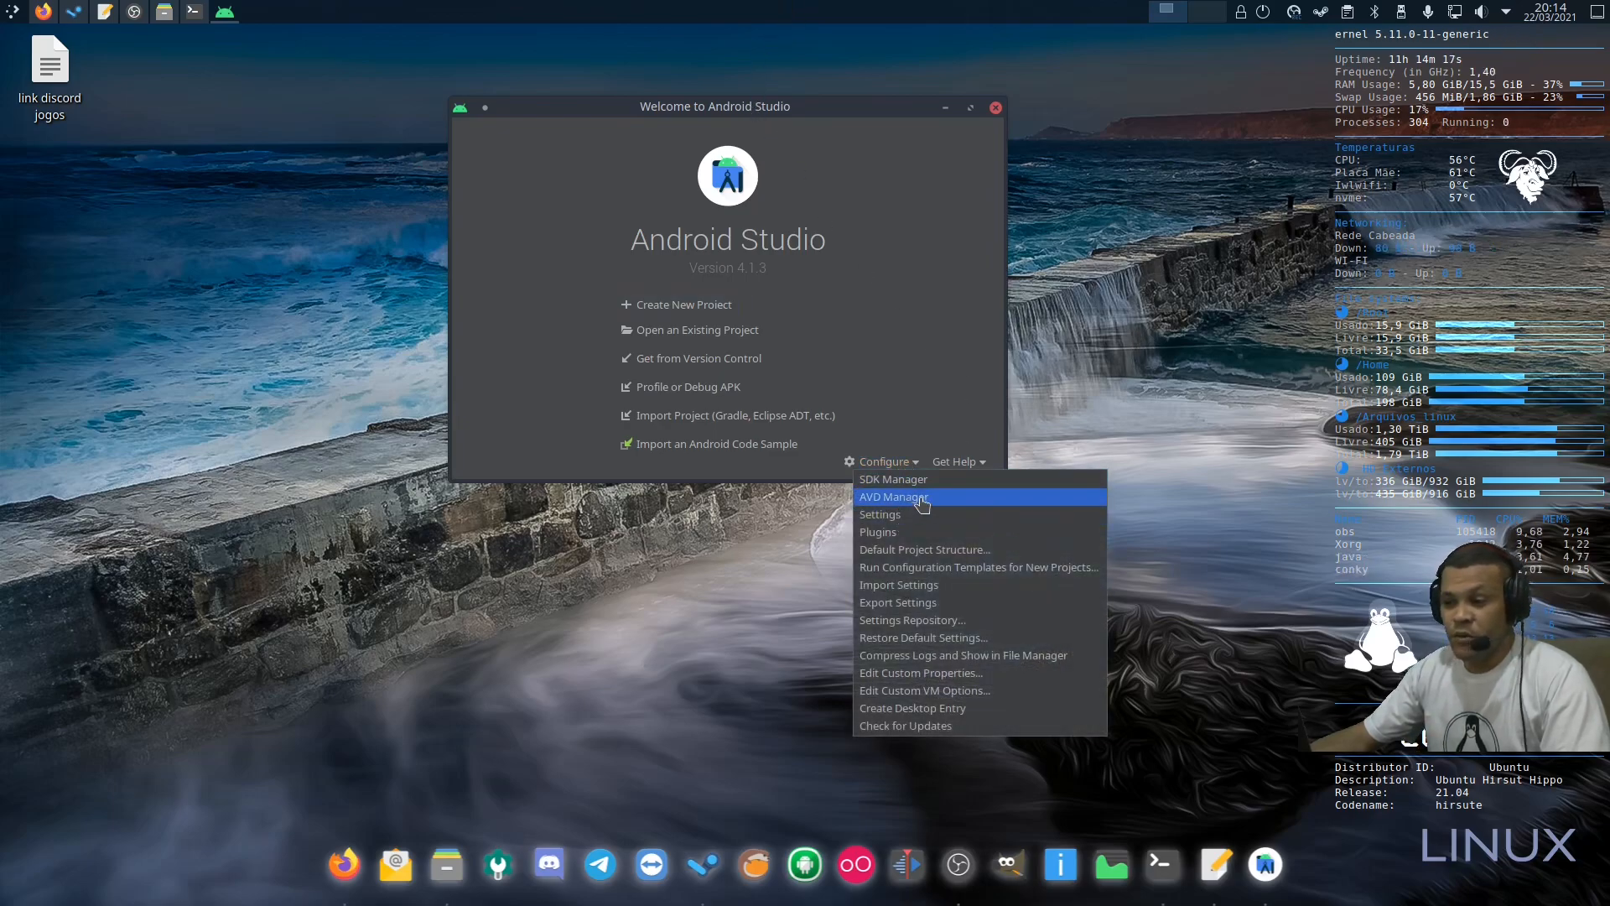
Step: Check the guide on running apps in the Android Emulator in Firefox, and return to Android Studio
key("alt+Tab")
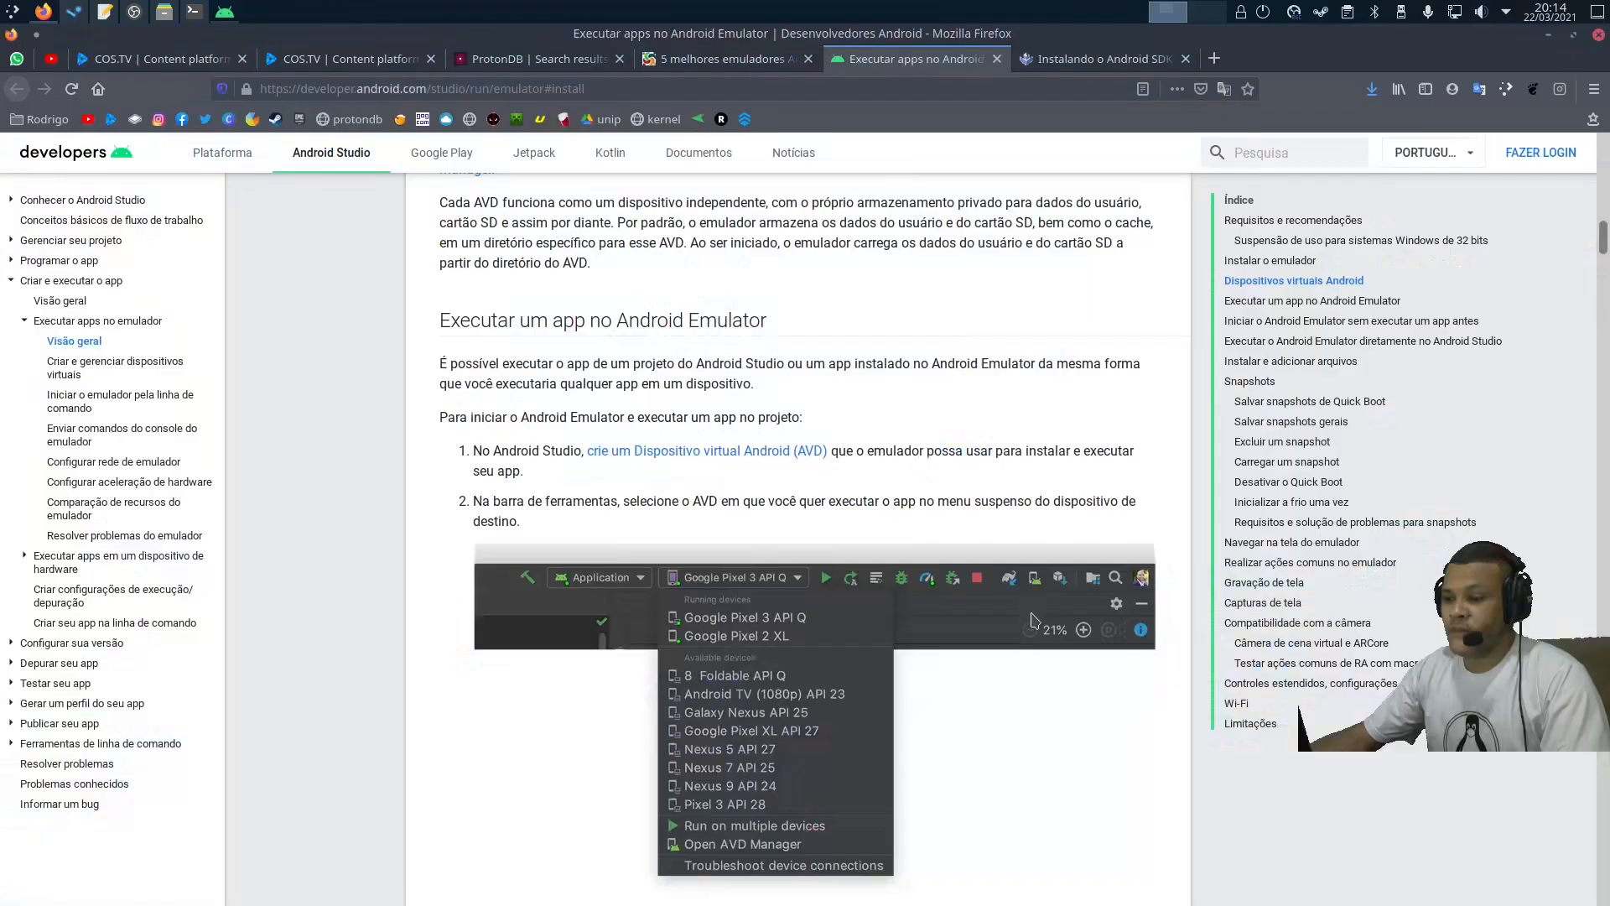
scroll(1065, 572, "down", 3)
scroll(1065, 572, "up", 9)
key("alt+Tab")
Step: Open the AVD Manager, launch the Pixel_3a_API_30_x86 virtual device, and shift the emulator window slightly
left_click(885, 461)
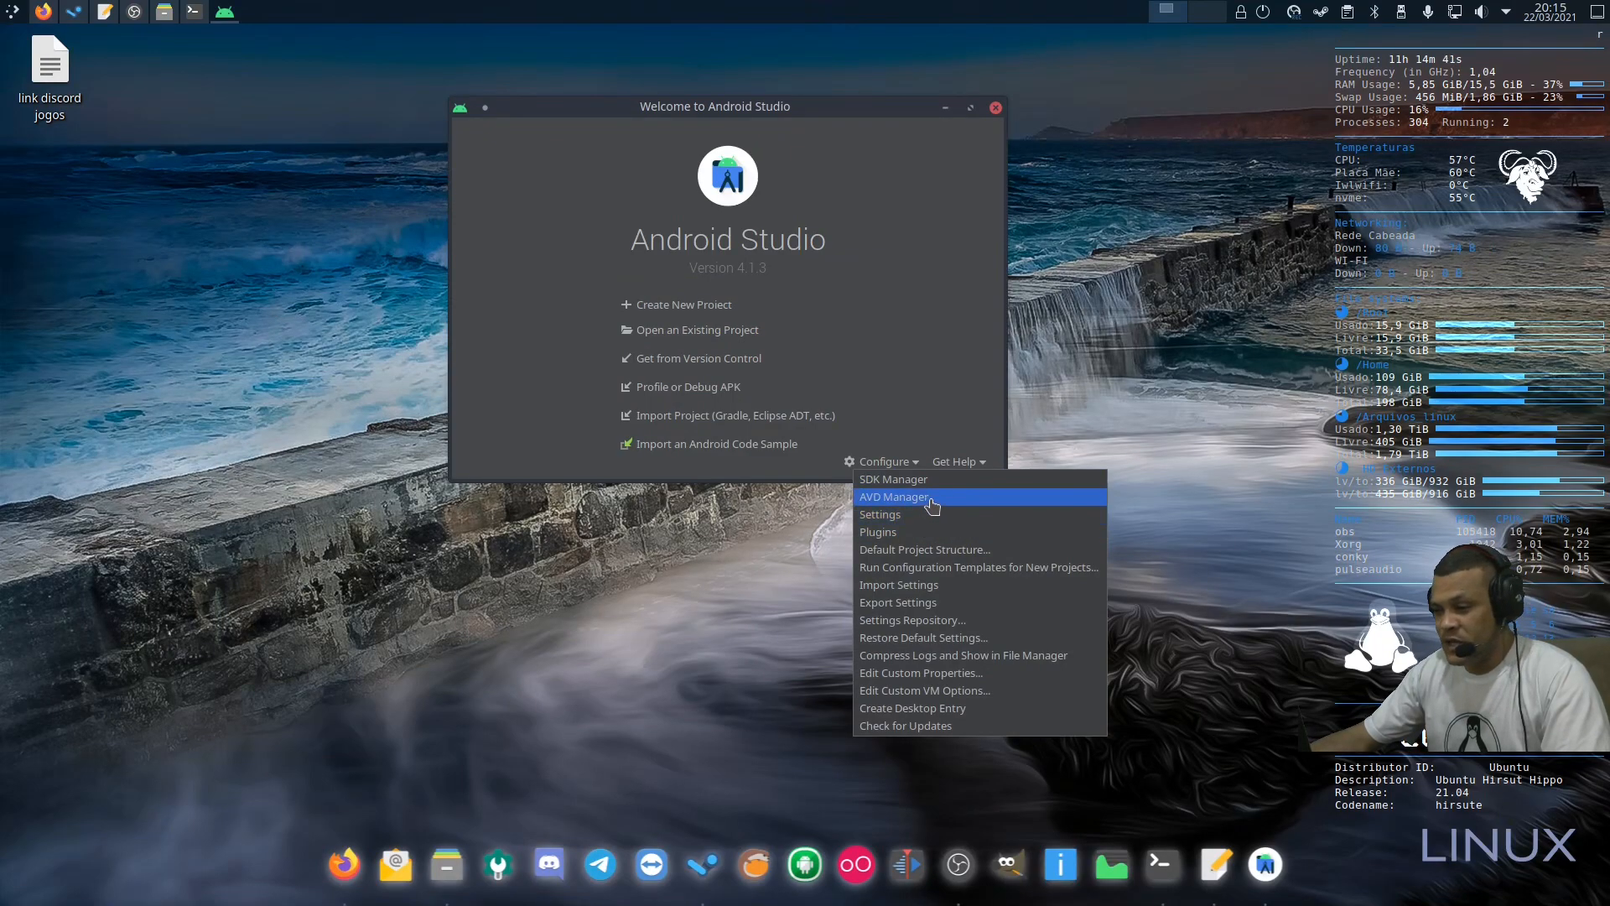
left_click(931, 501)
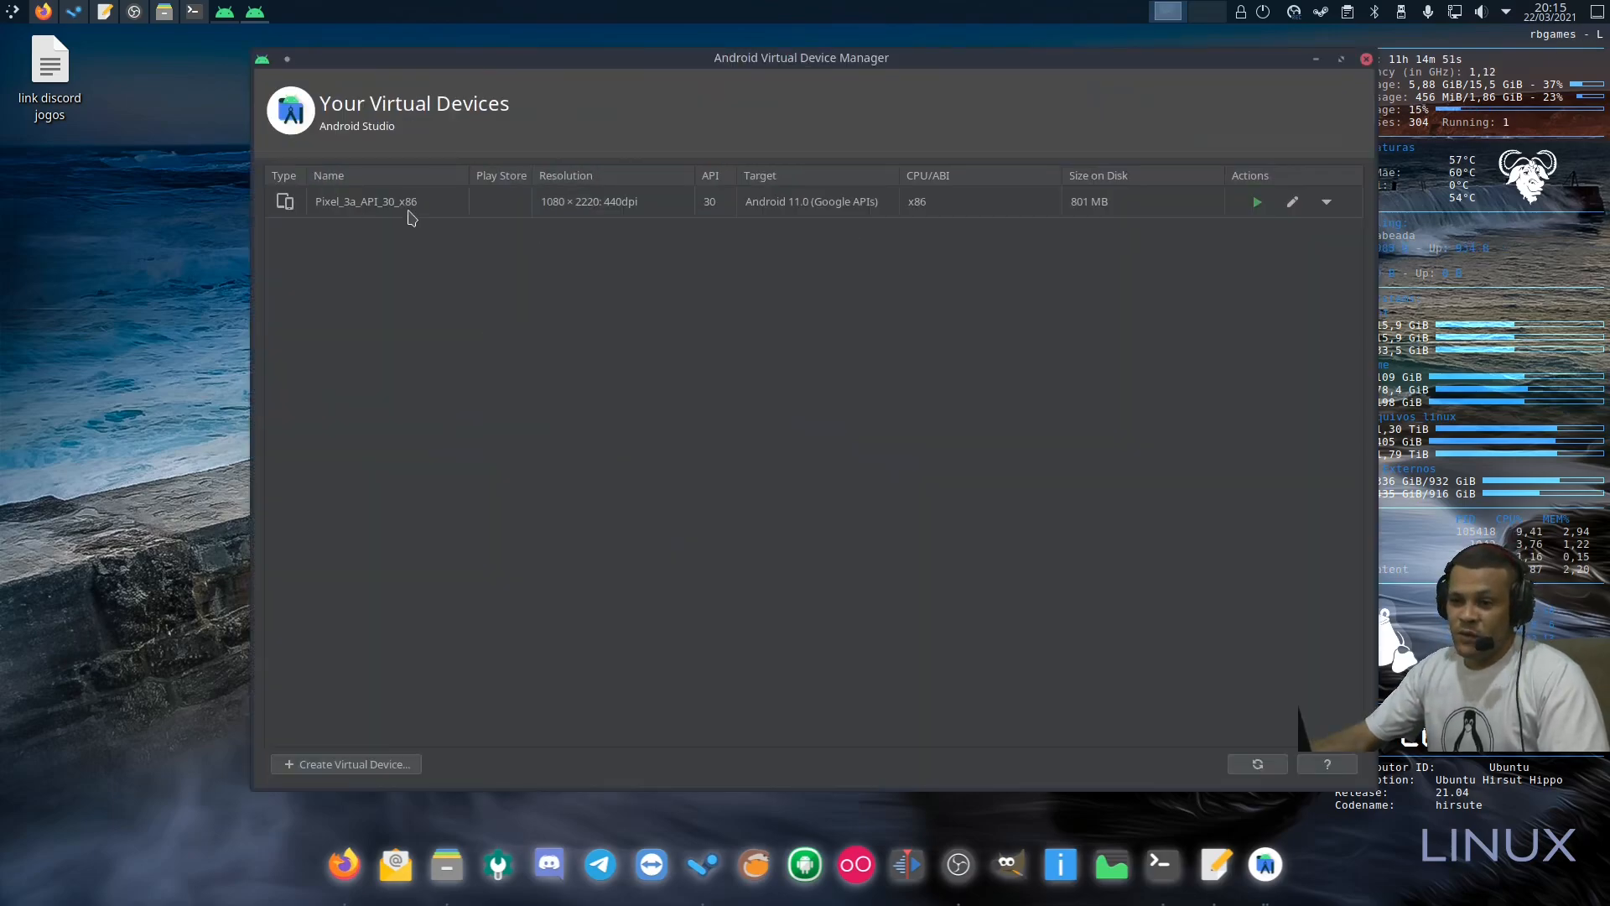
double_click(903, 210)
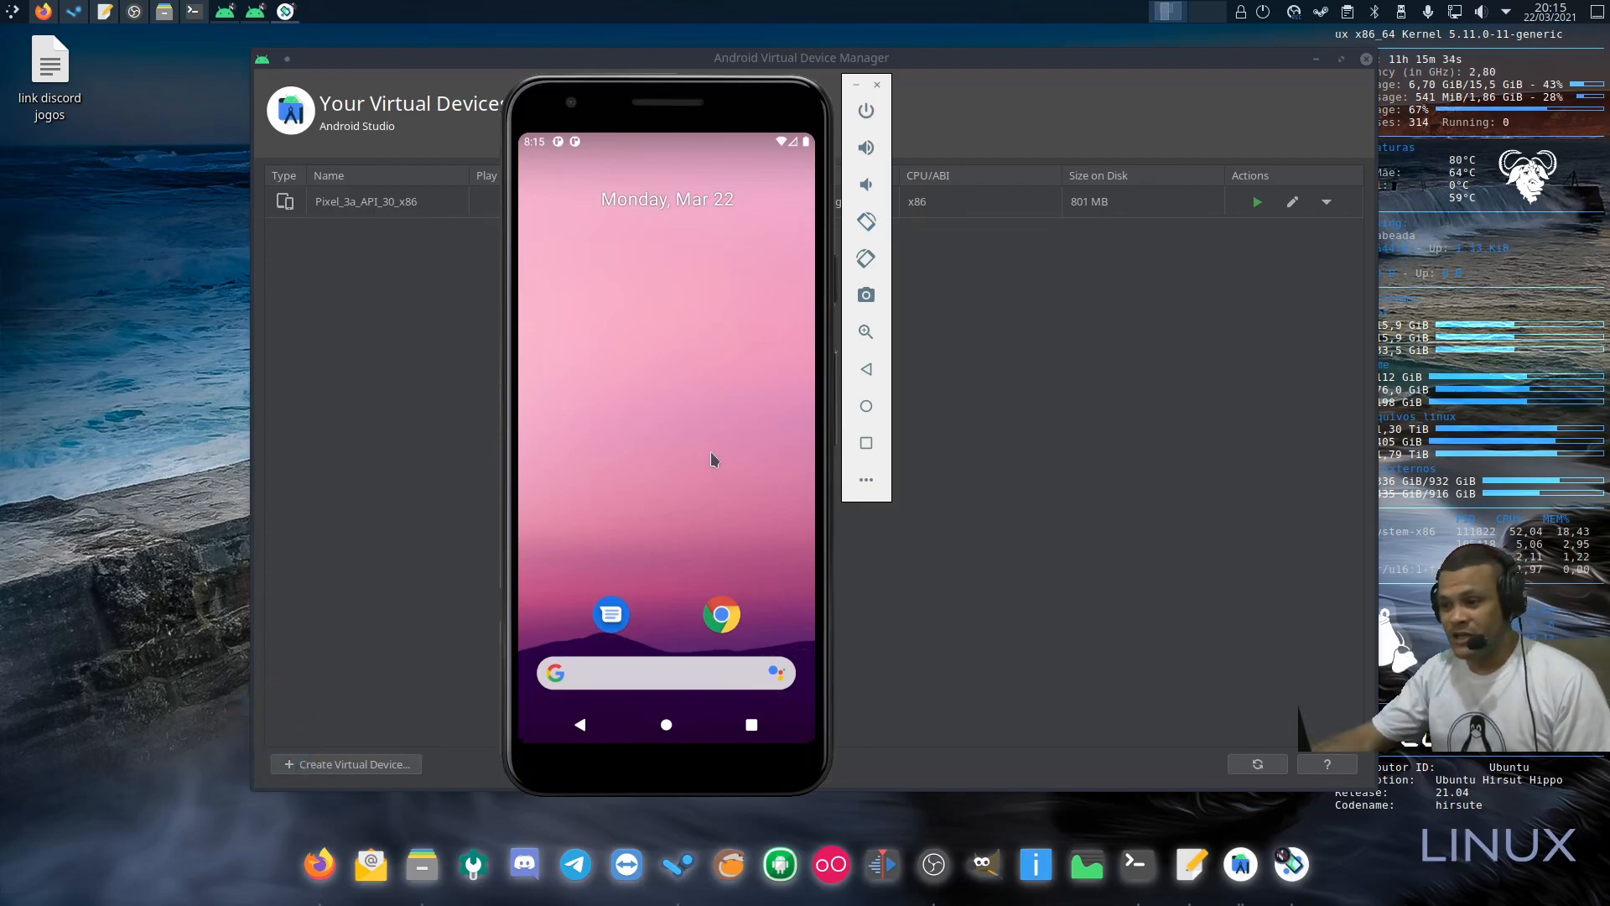
left_click_drag(835, 568, 820, 567)
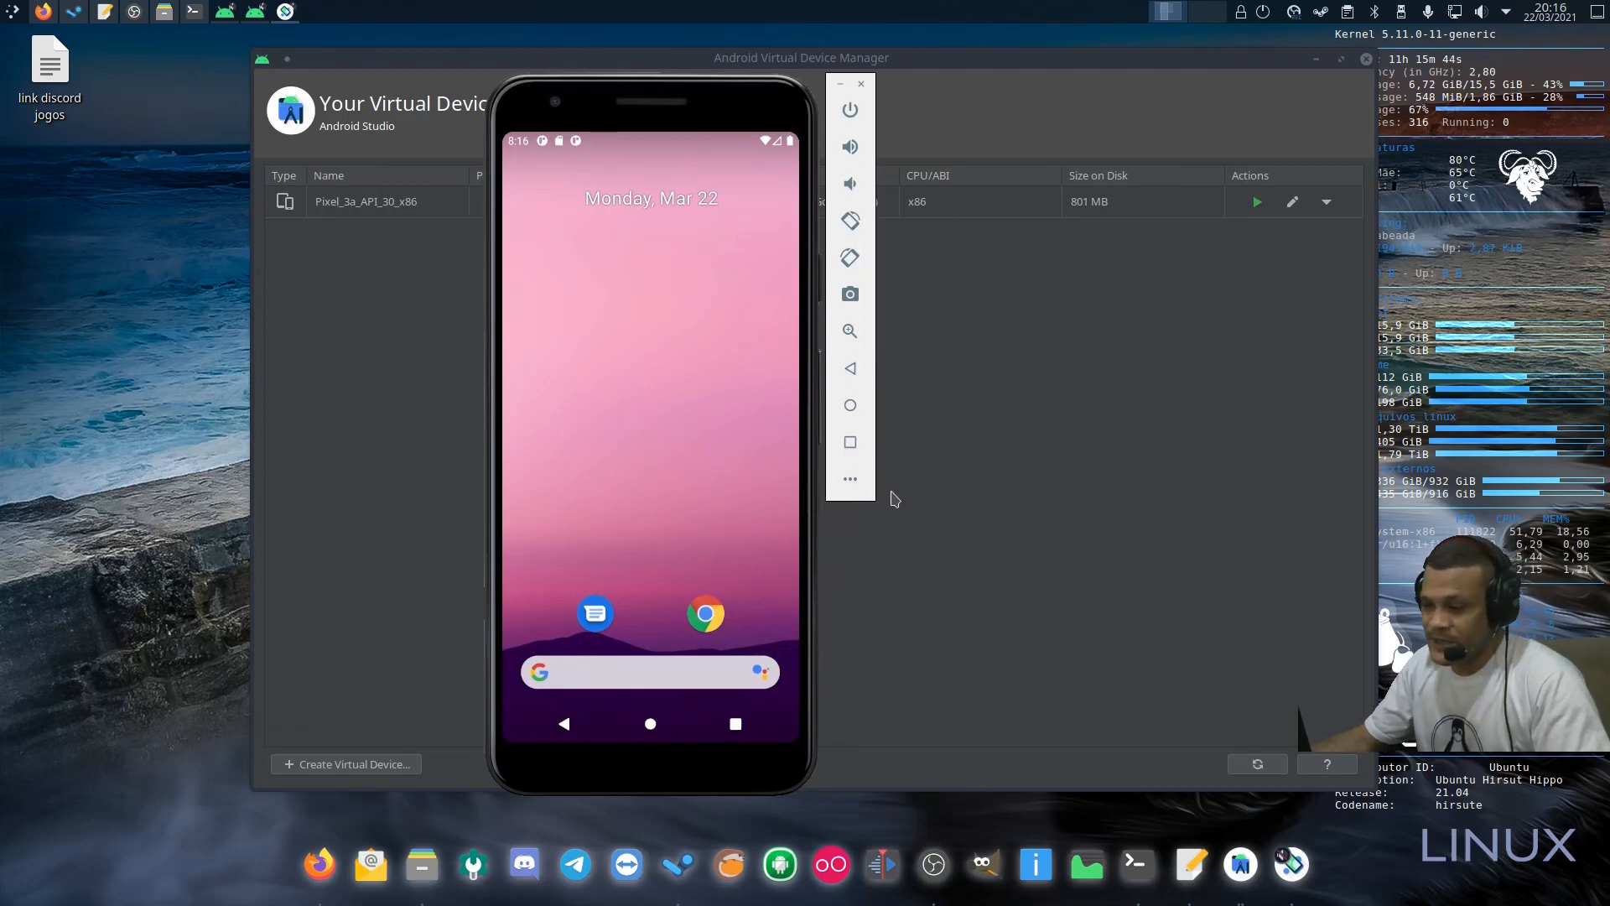
Step: View the Location and Displays pages of the emulator's extended controls, and close them
left_click(849, 481)
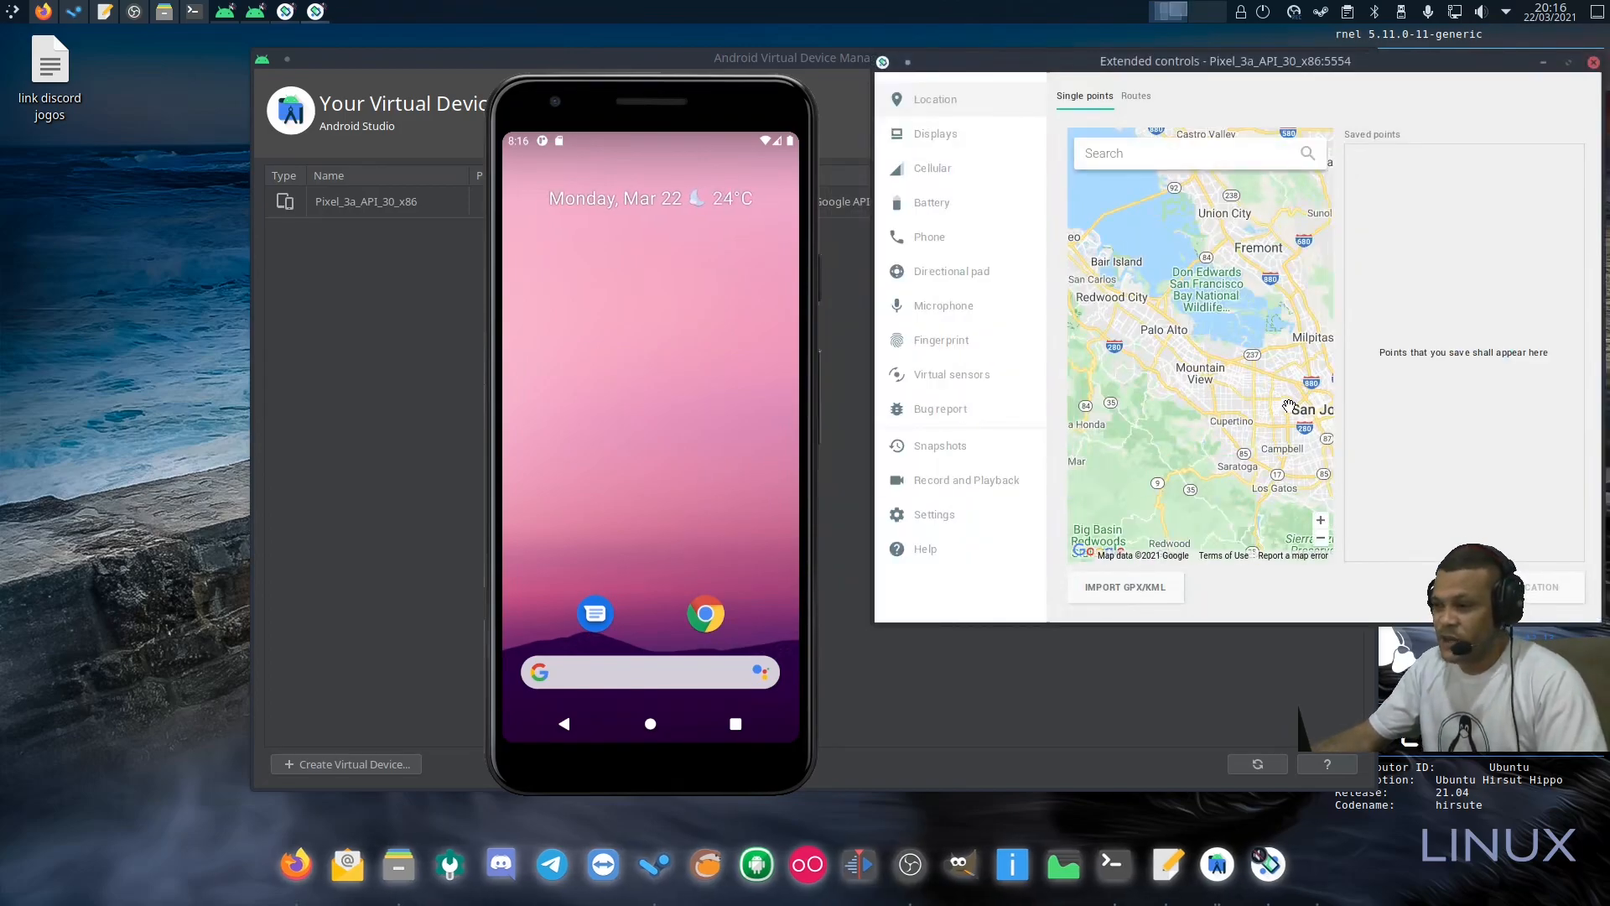
left_click(945, 135)
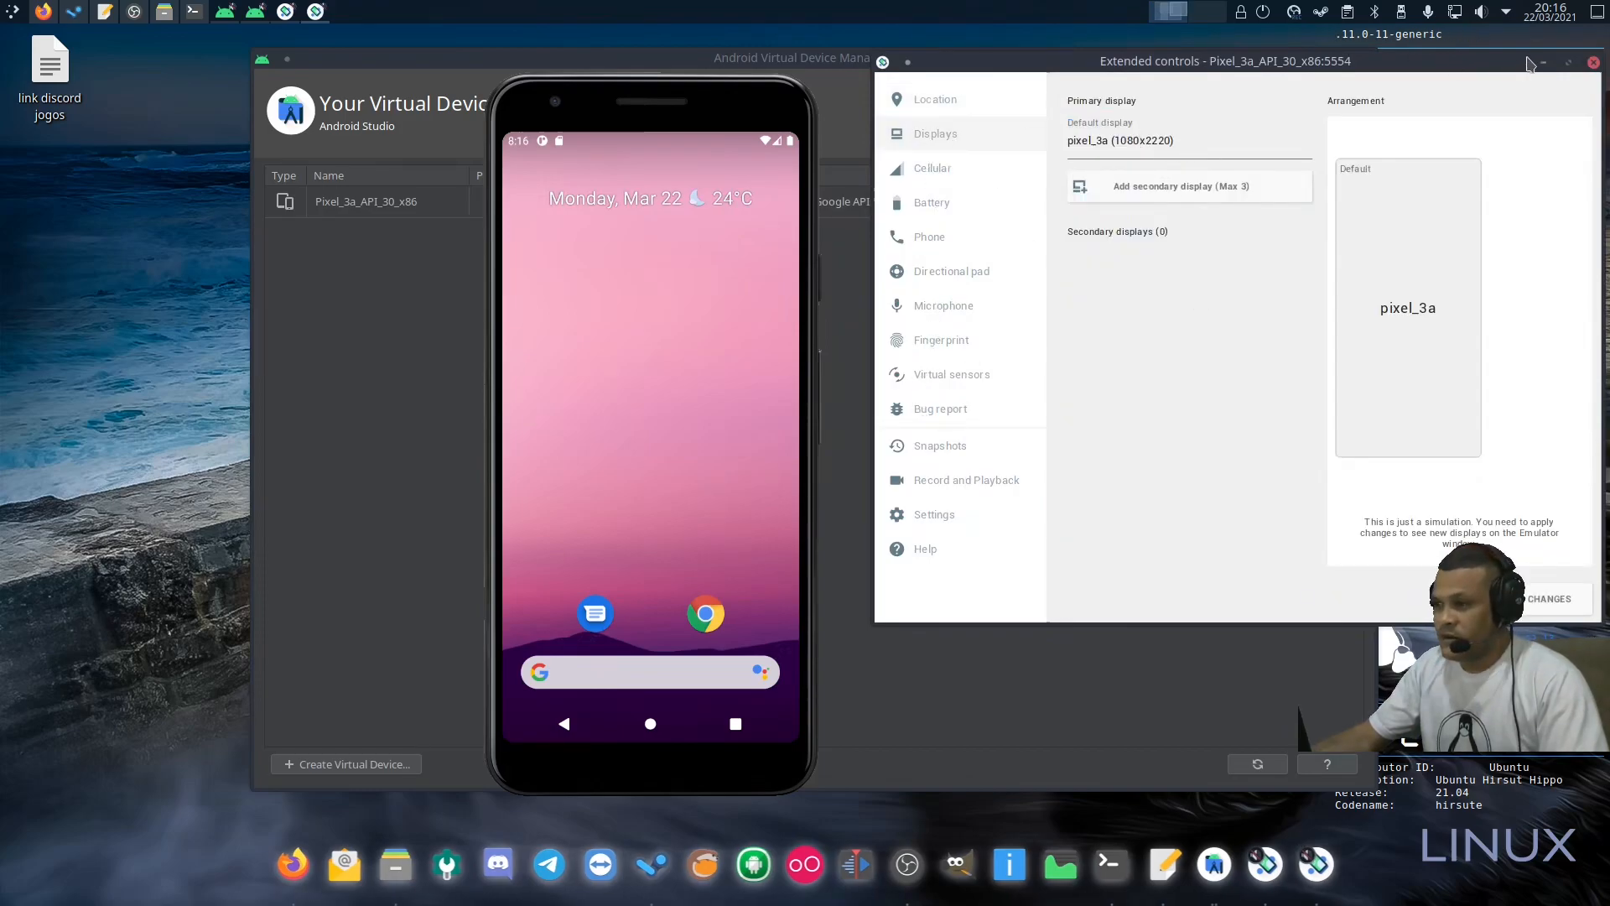
left_click(1593, 62)
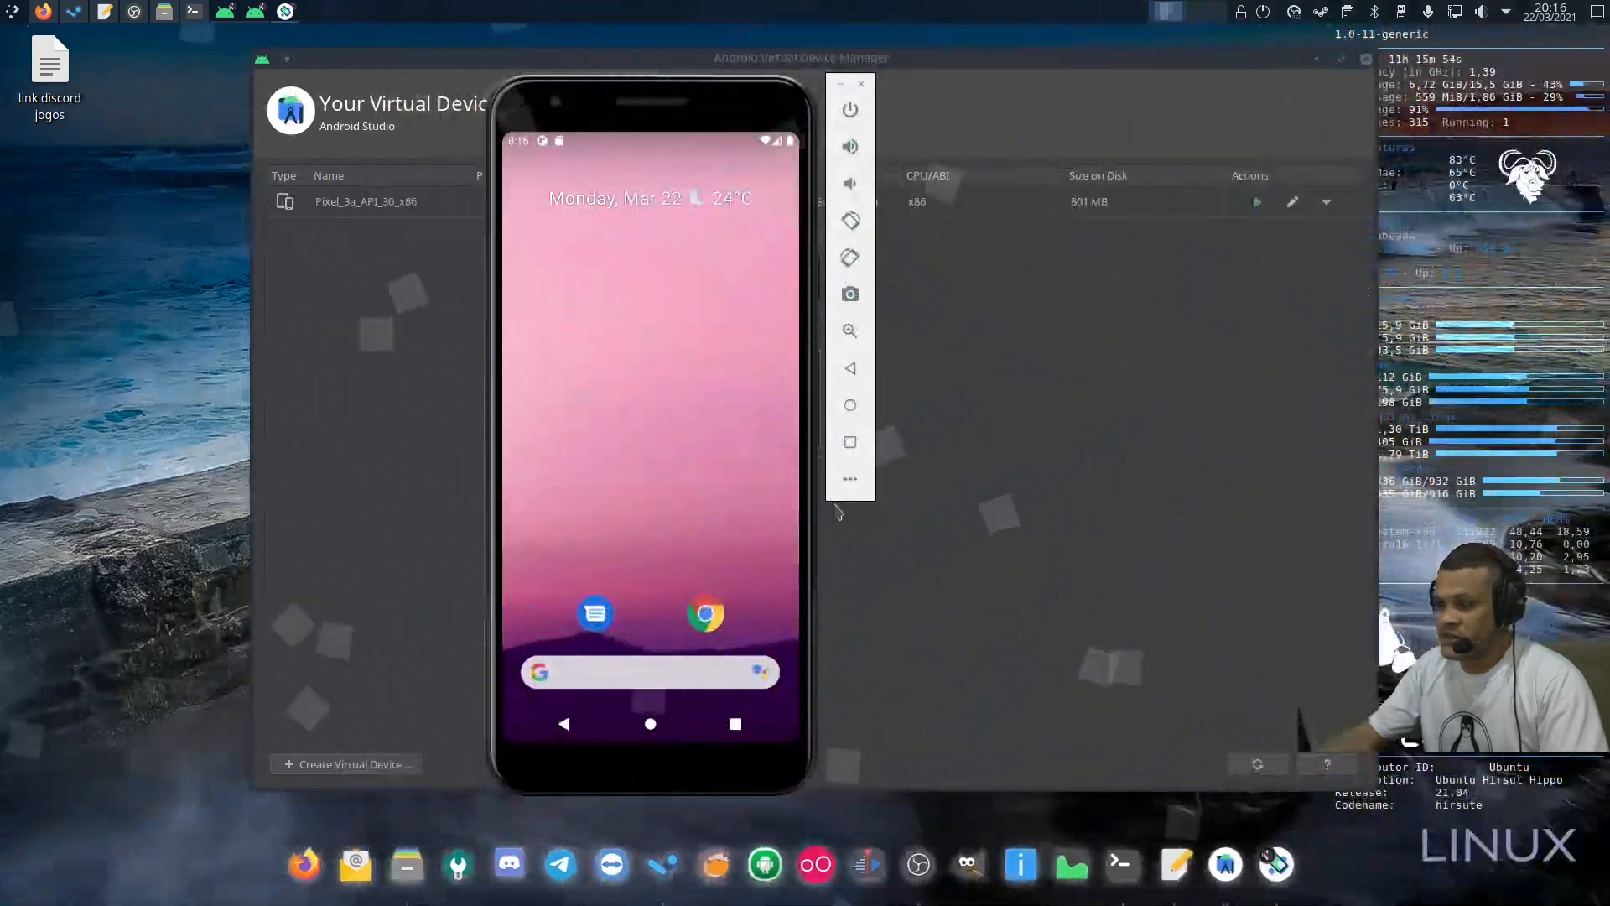
Step: Enable the emulator's zoom mode, enlarge the home screen, and minimize the Android Virtual Device Manager window
left_click(848, 332)
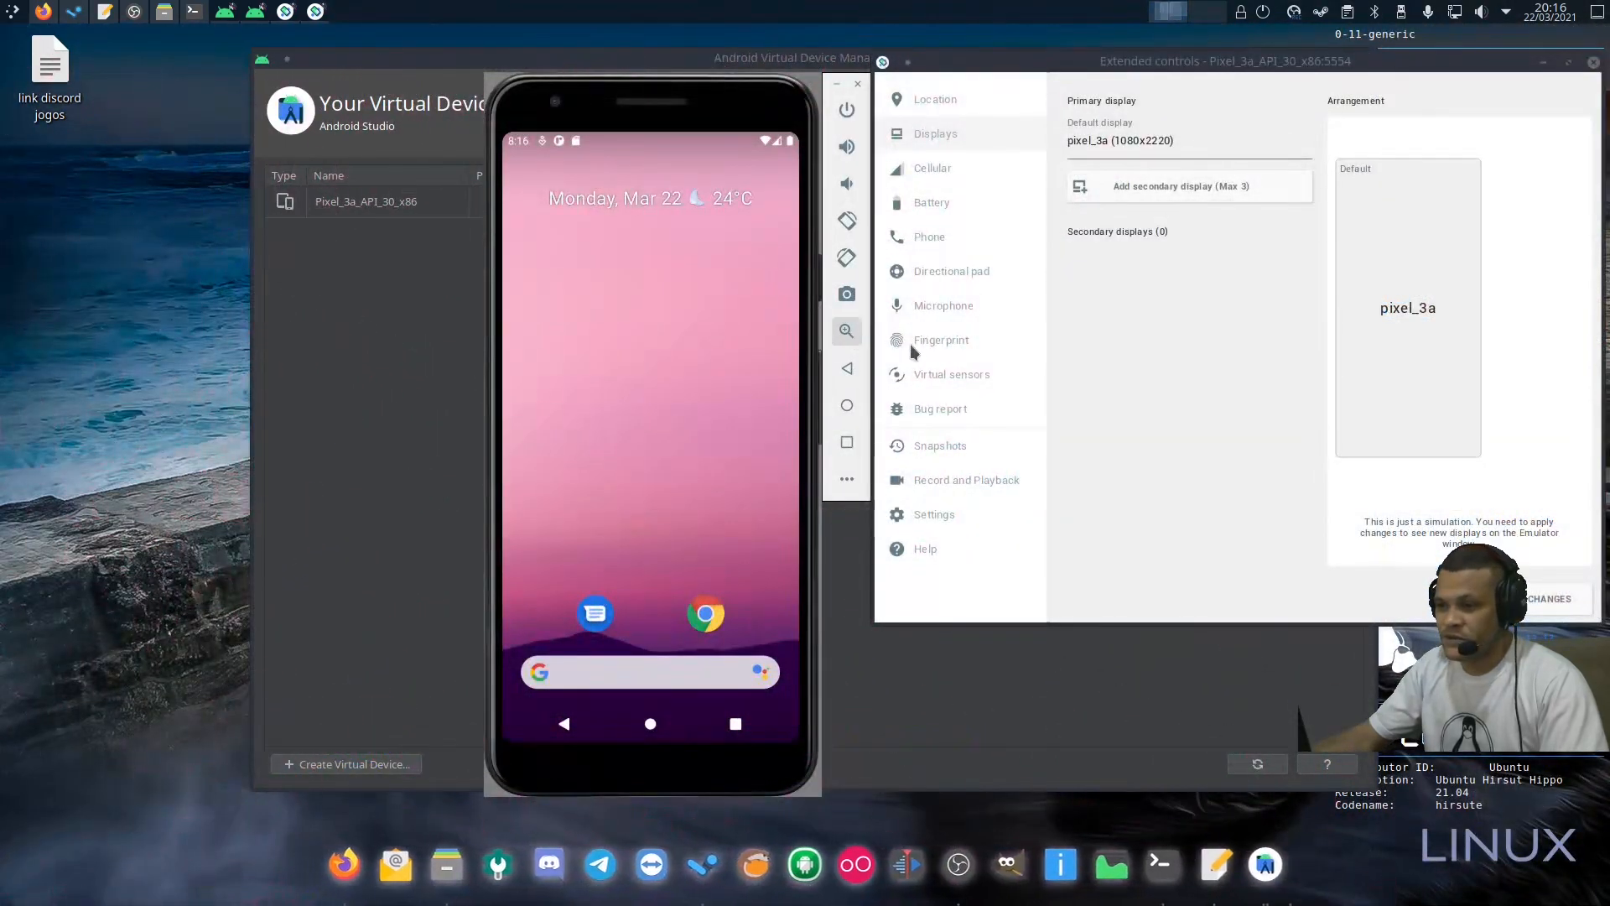
left_click(1593, 62)
left_click(663, 510)
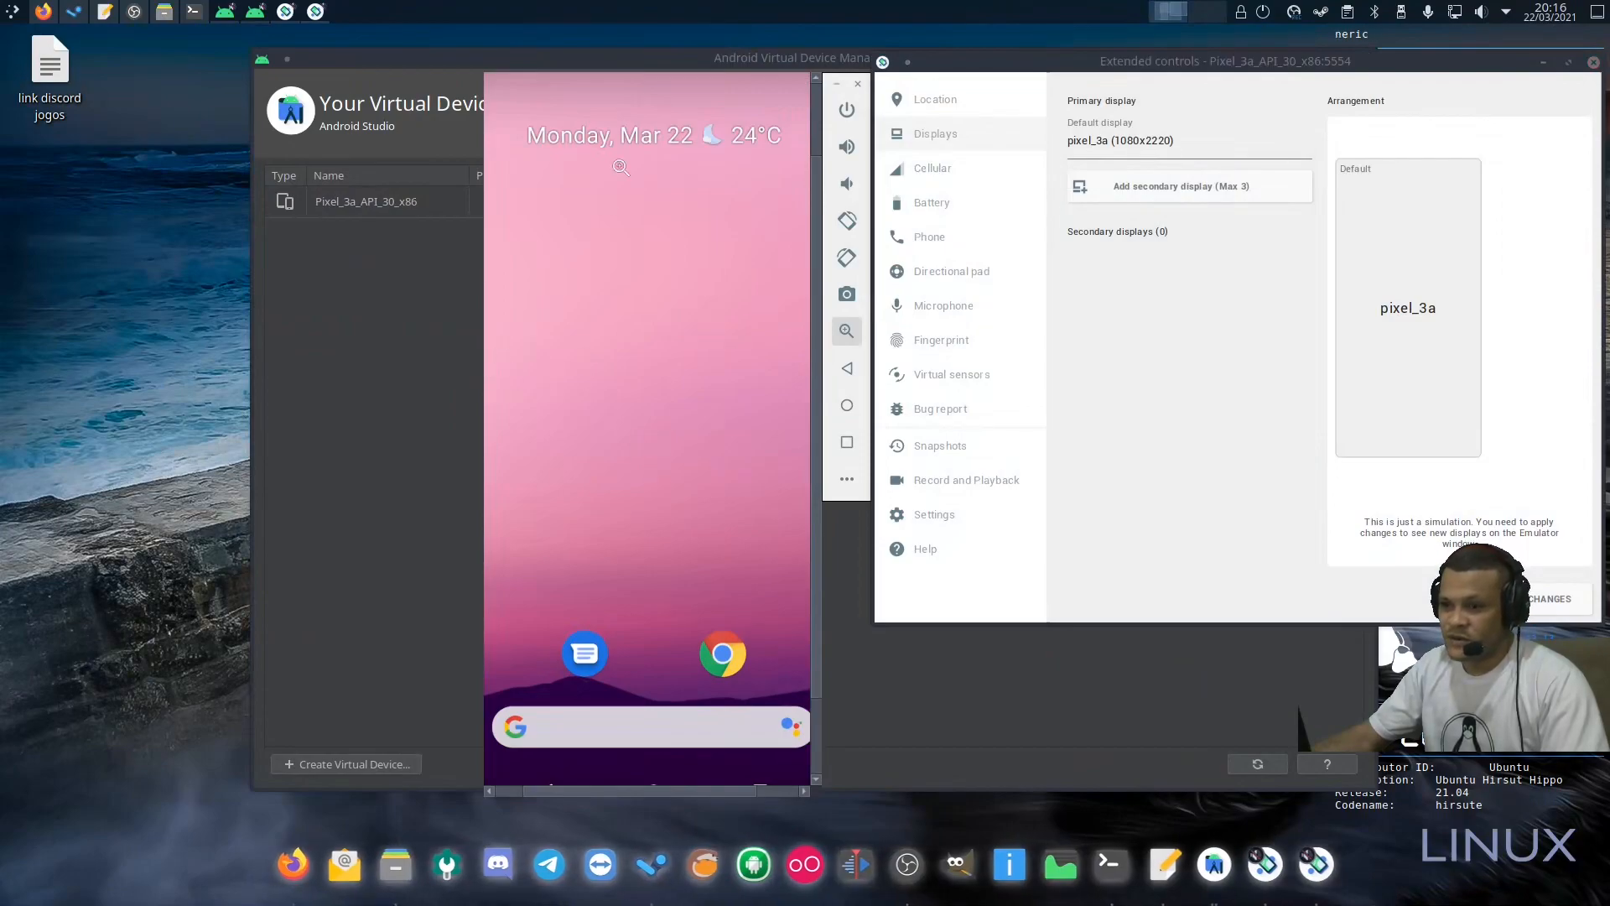
double_click(813, 63)
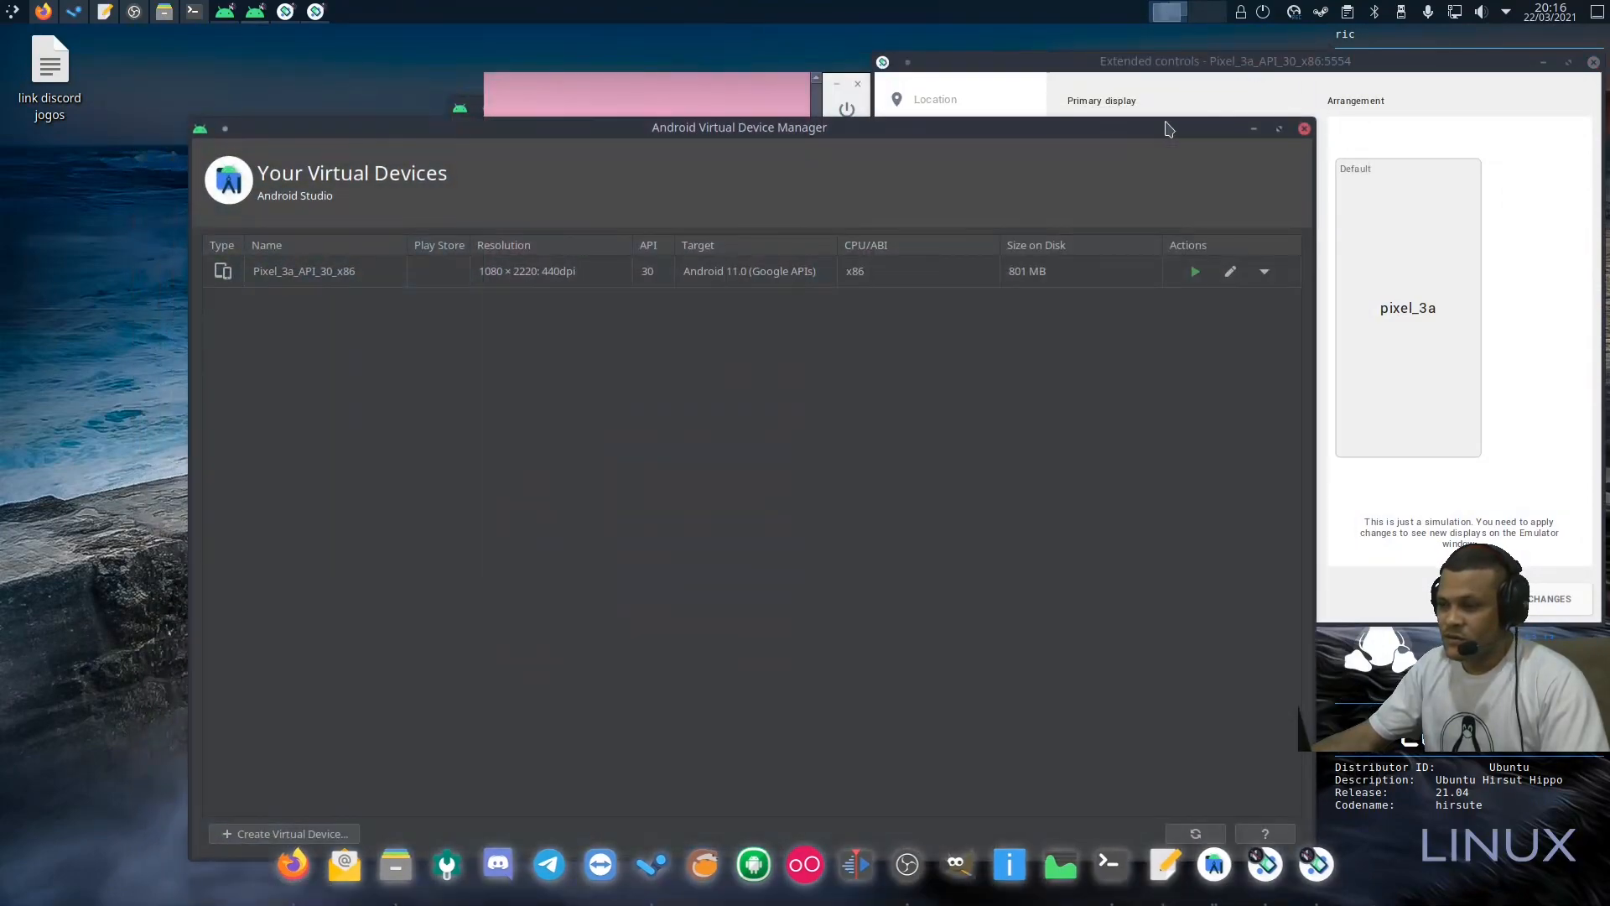
left_click(1255, 130)
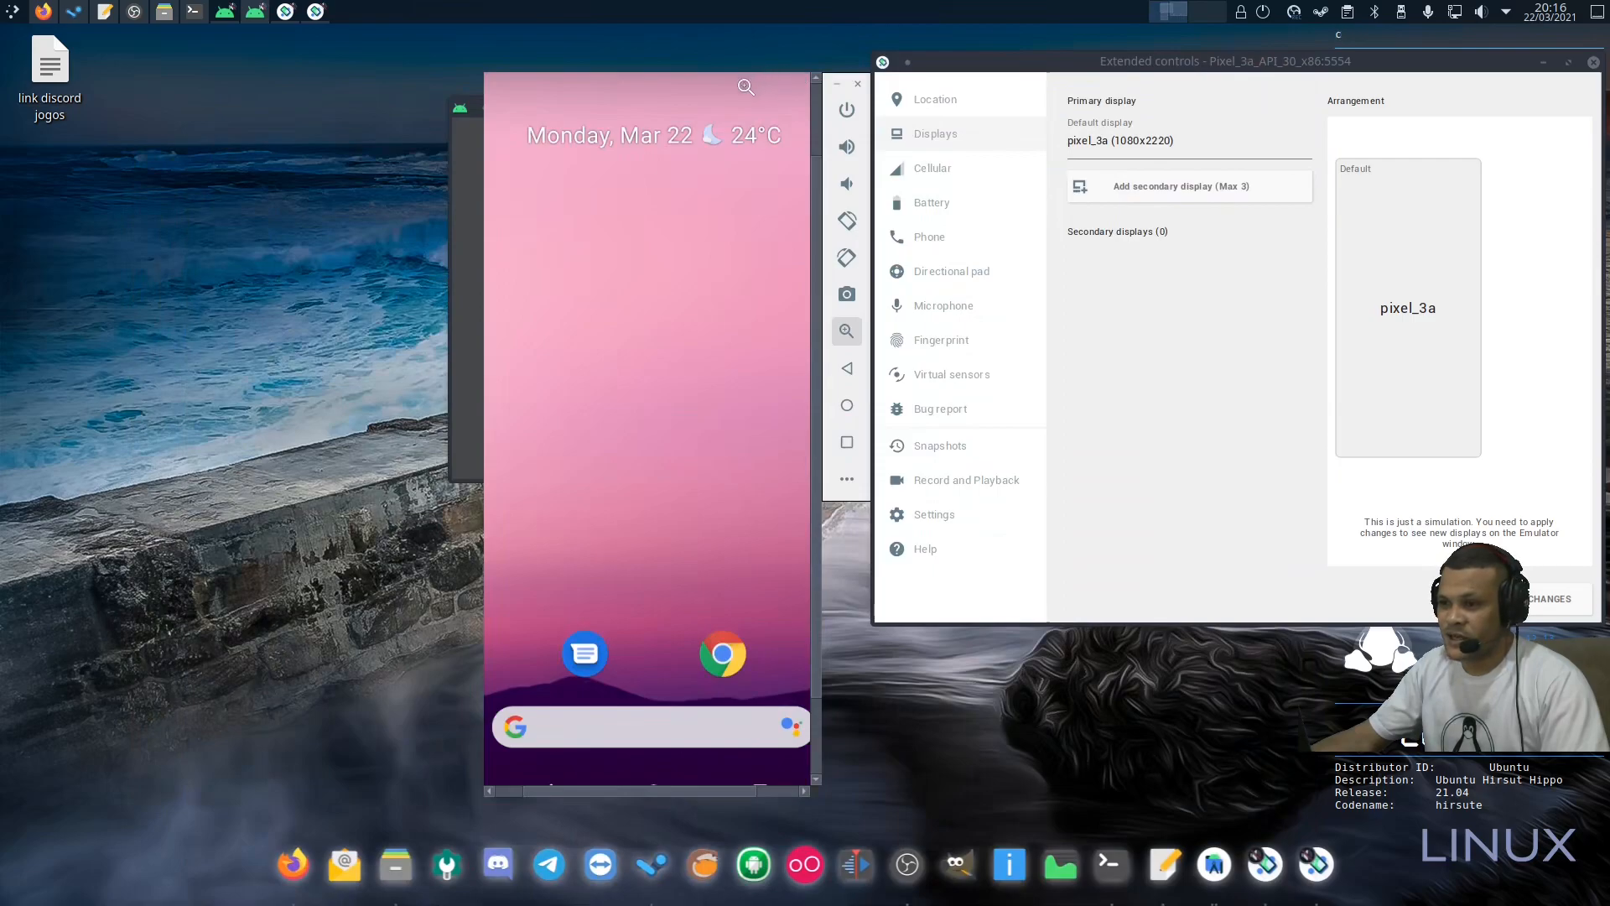
Step: Zoom in closer on the date area of the emulator's home screen, and try to zoom back out
left_click(715, 156)
left_click(663, 215)
left_click_drag(587, 264, 675, 402)
right_click(683, 384)
right_click(665, 354)
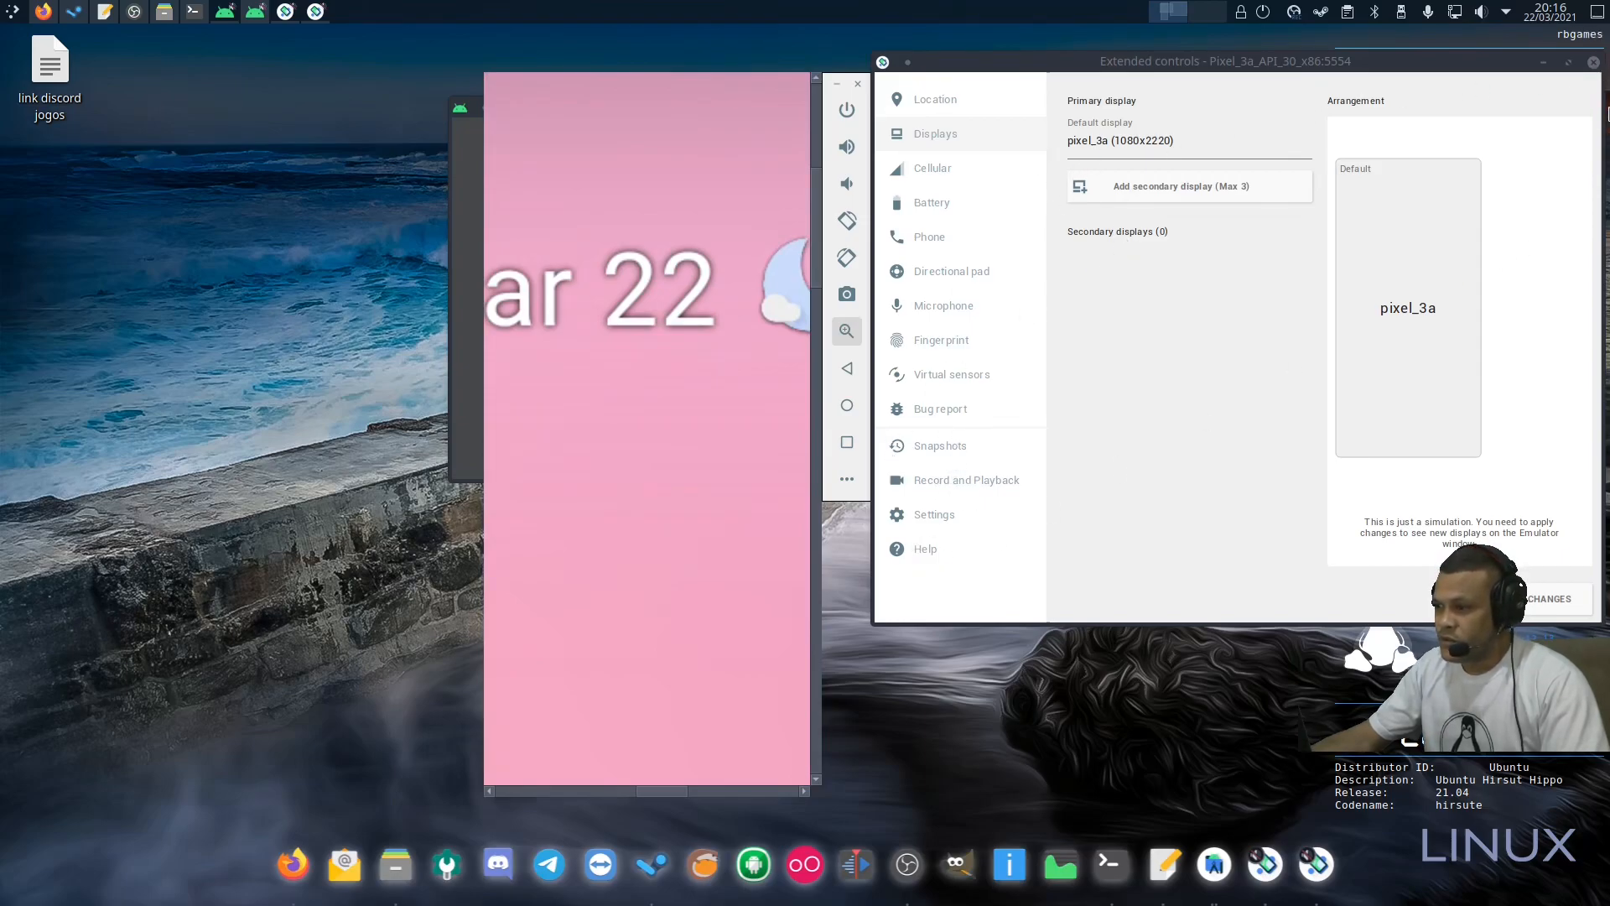
Step: Review the general emulator settings in the extended controls, and close the window
left_click(853, 482)
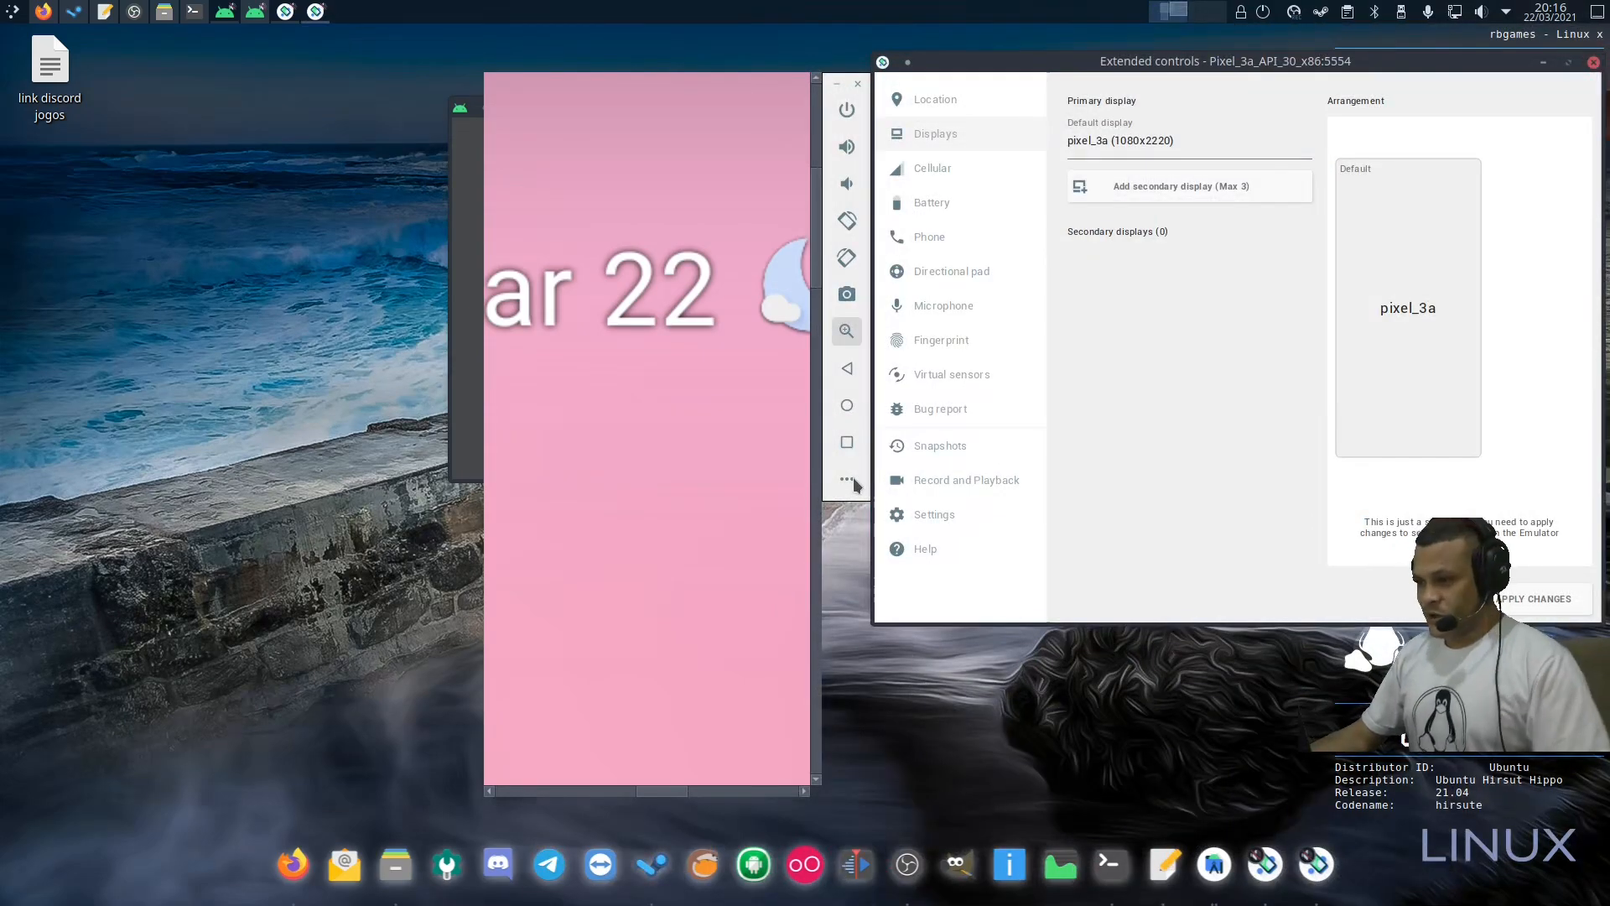
left_click(947, 517)
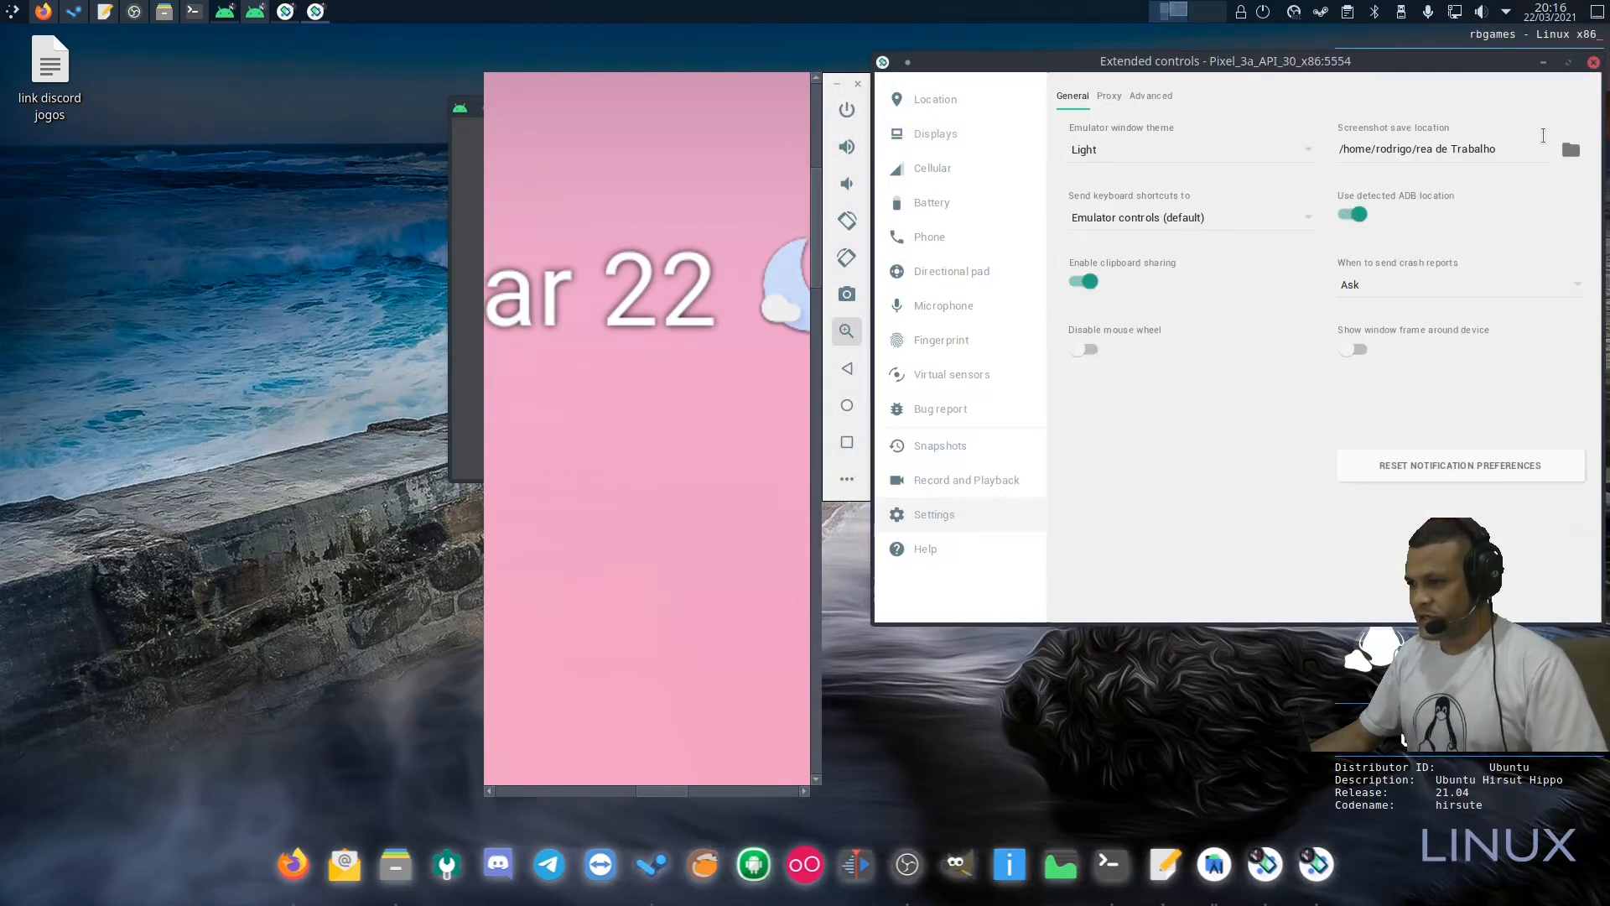
left_click(1593, 62)
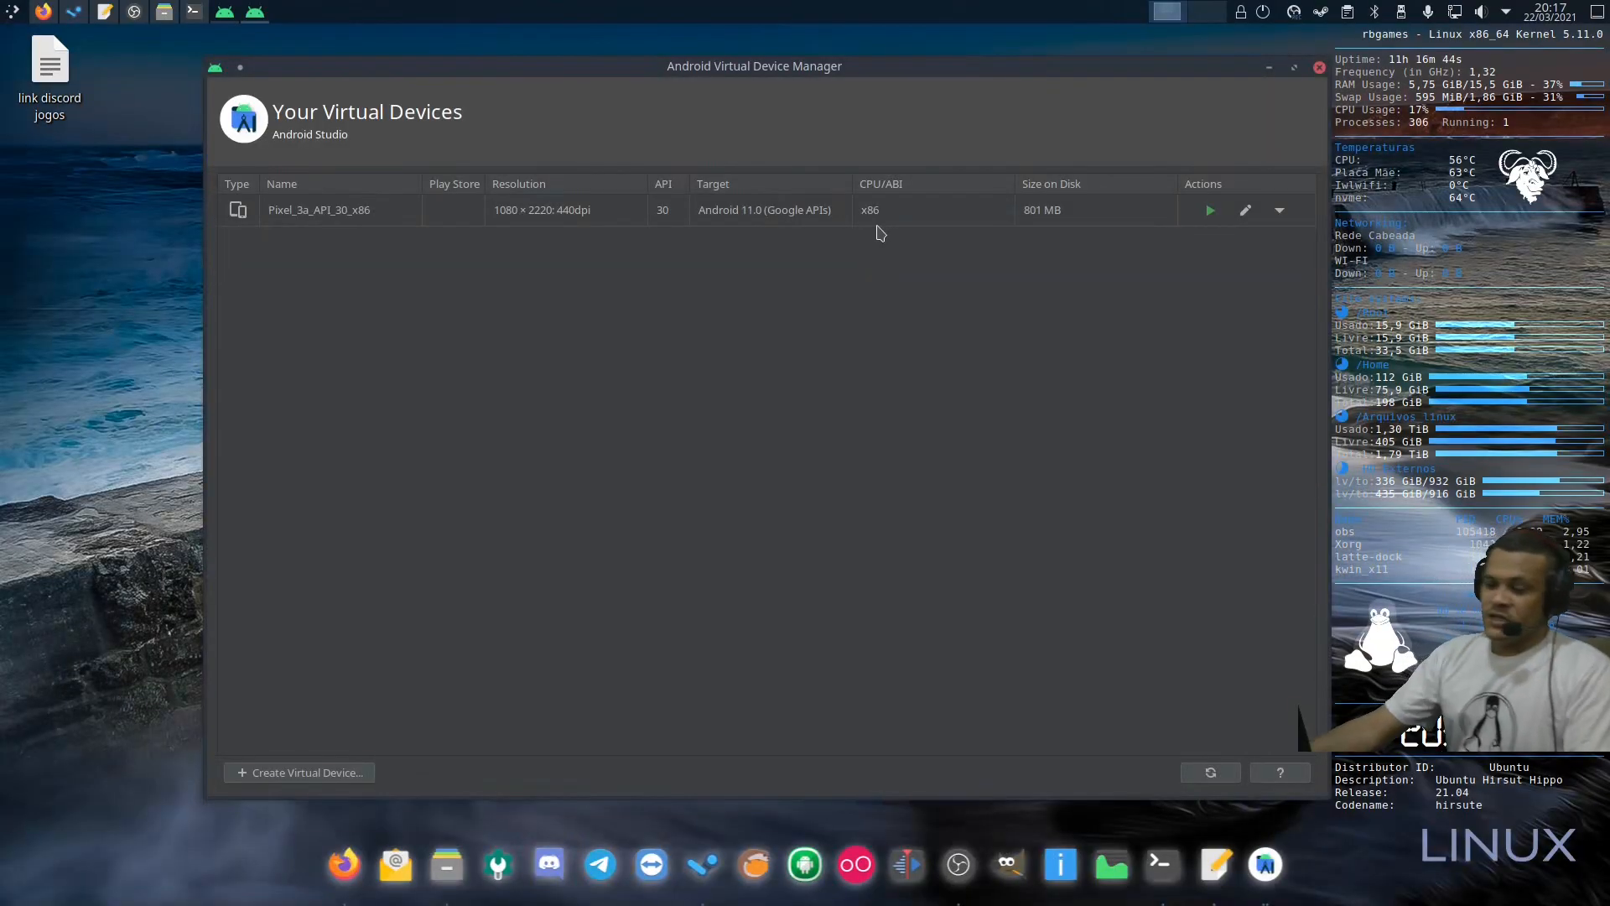
Step: Start creating a virtual device and browse the TV, Phone, Tablet, Automotive and Wear OS hardware definitions
left_click(255, 771)
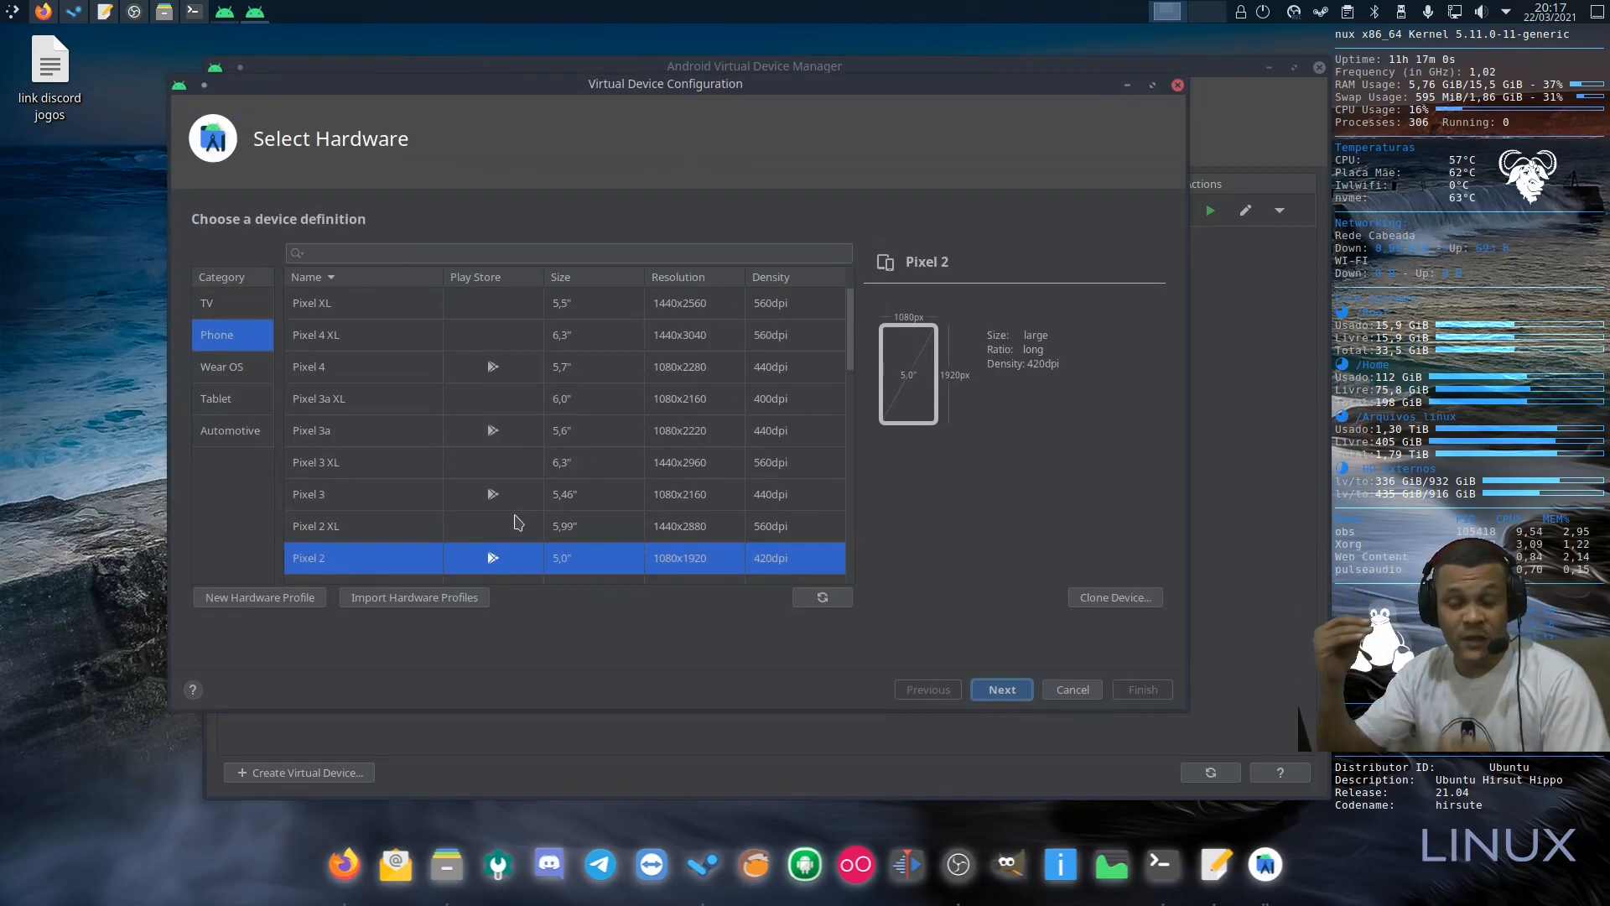
left_click(210, 304)
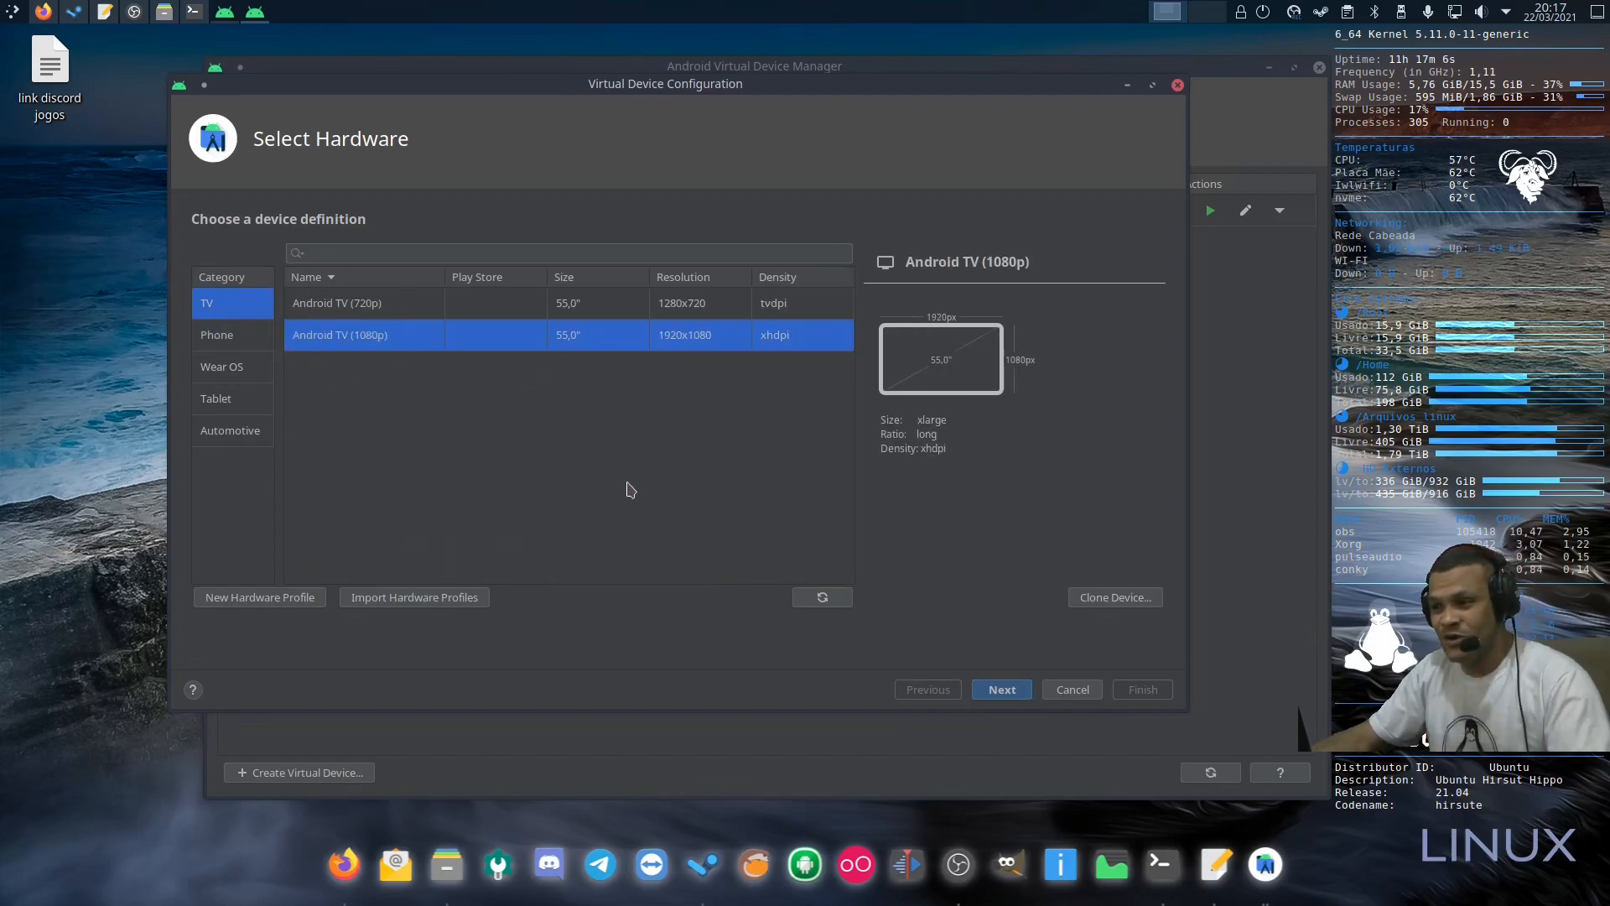
left_click(225, 336)
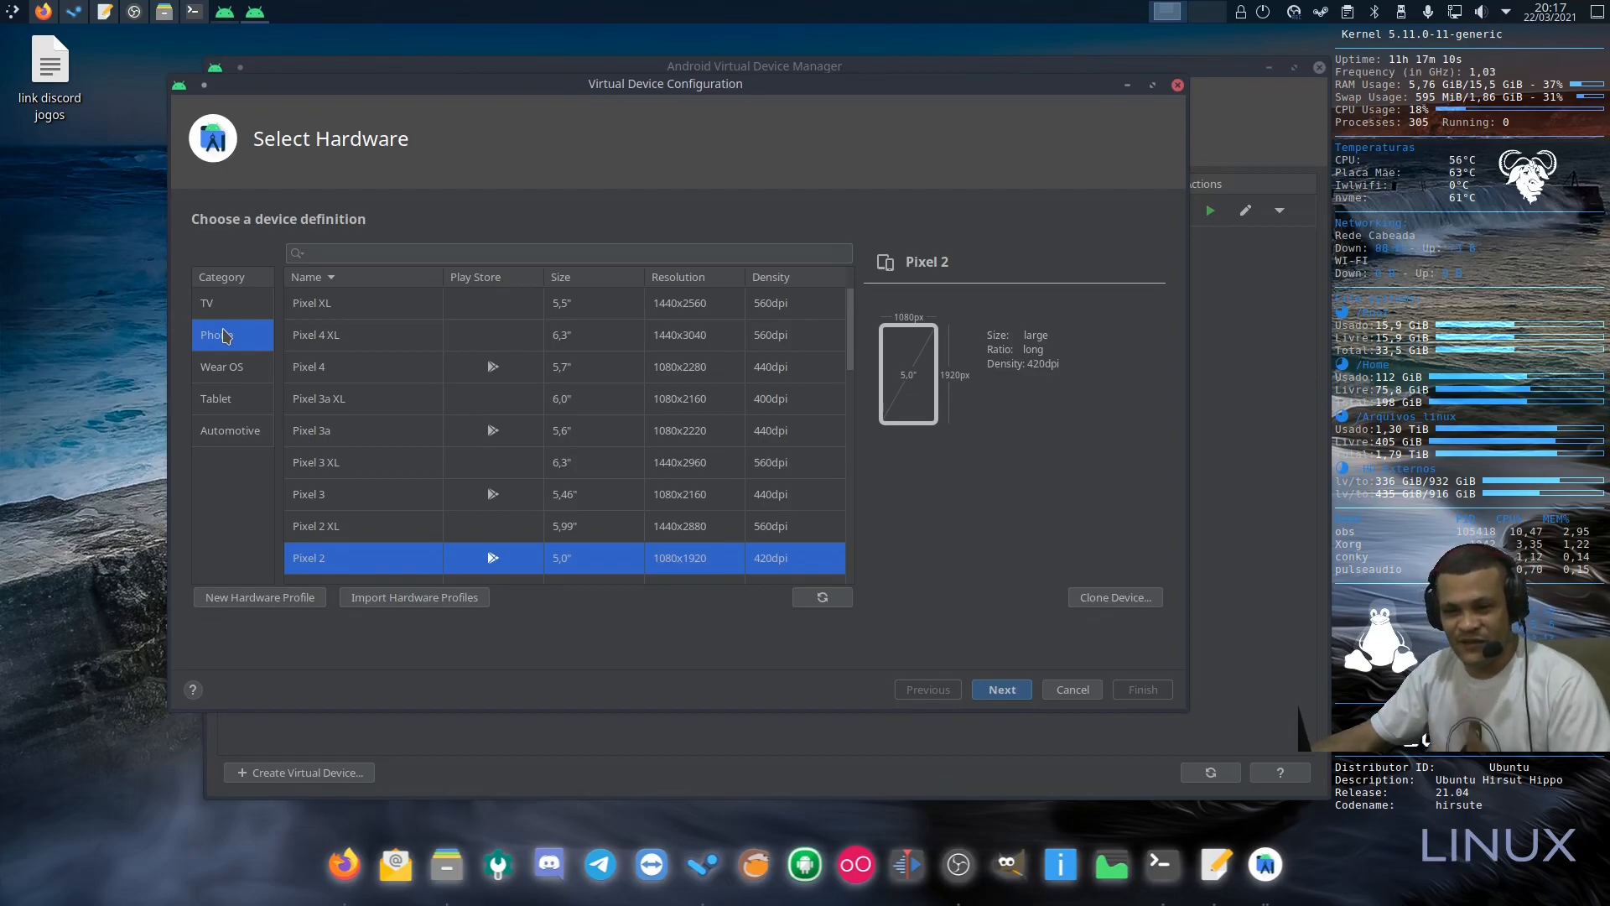
left_click(220, 398)
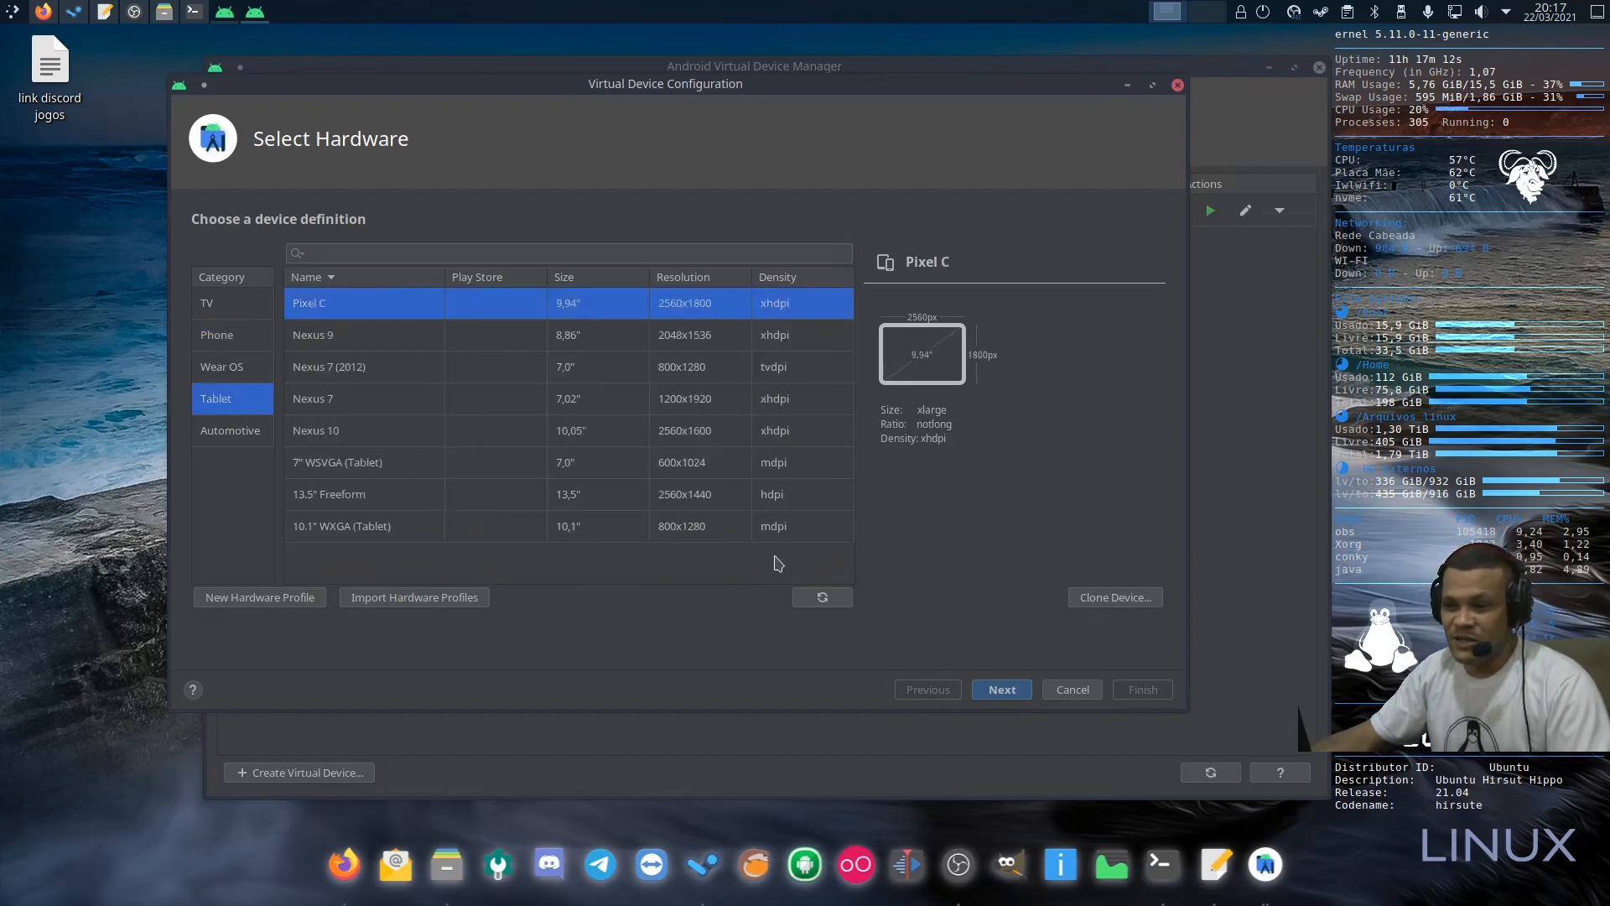
left_click(228, 431)
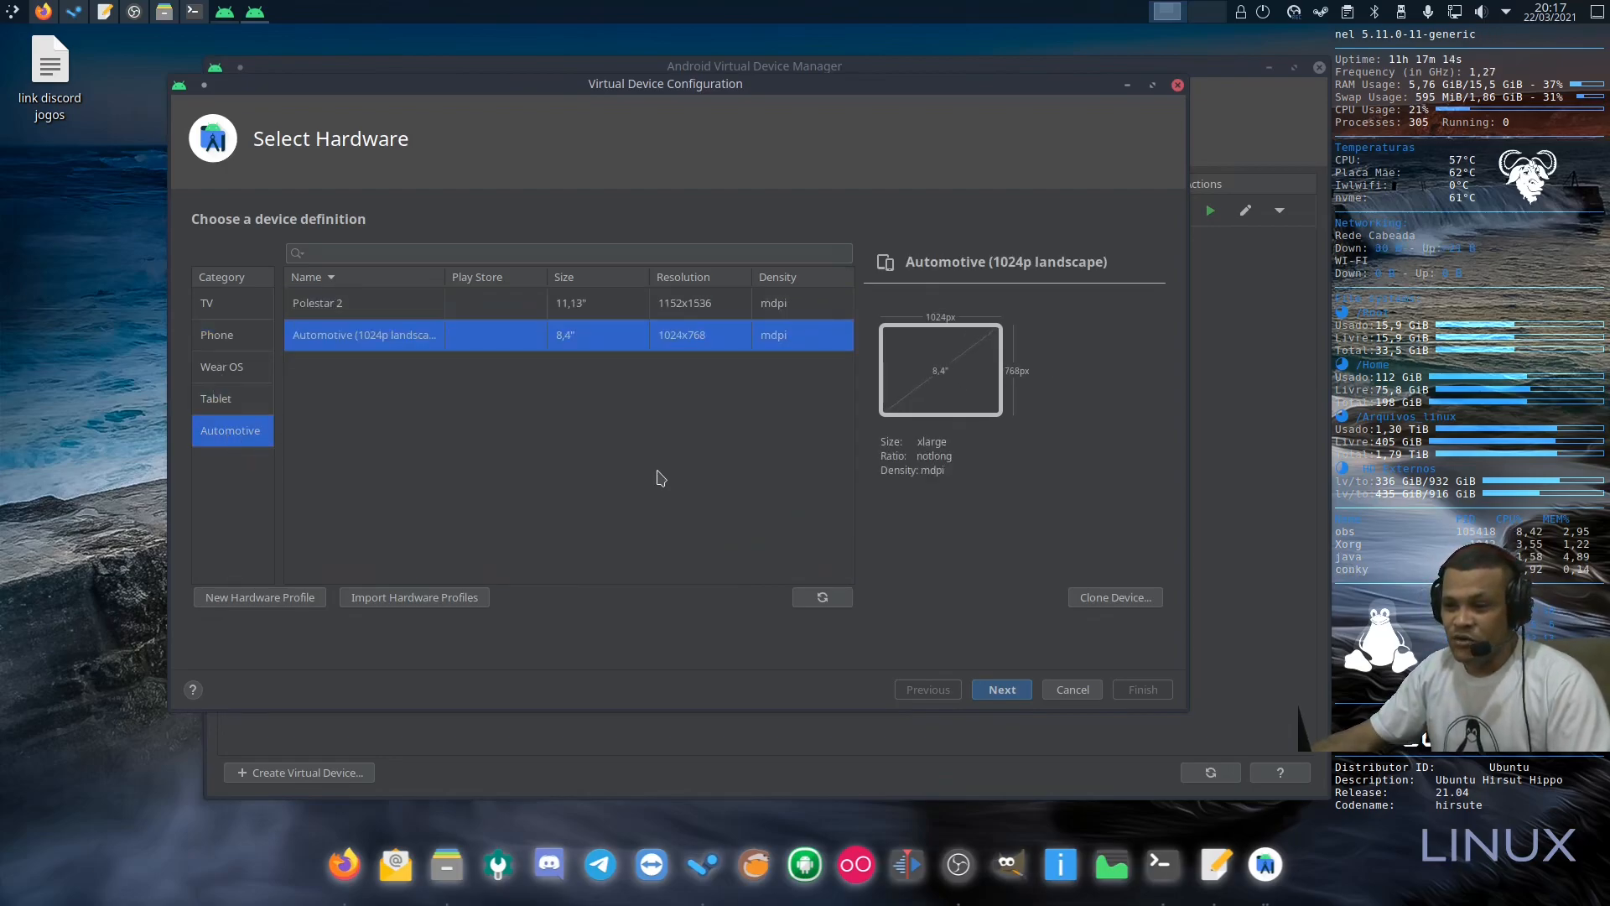
left_click(235, 399)
left_click(234, 368)
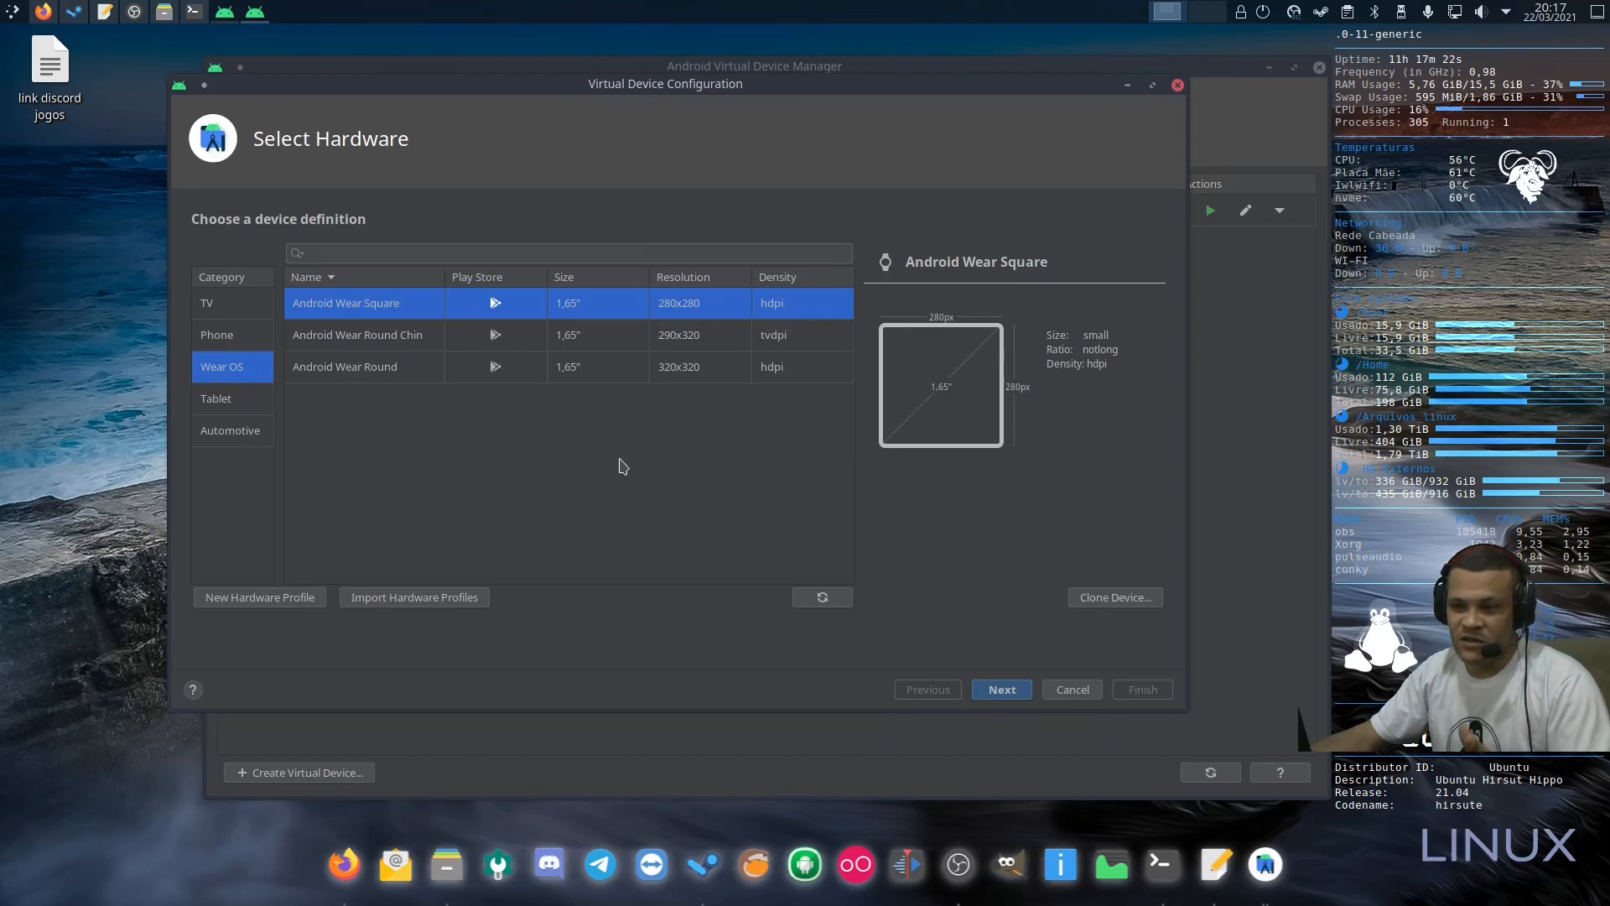
left_click(220, 334)
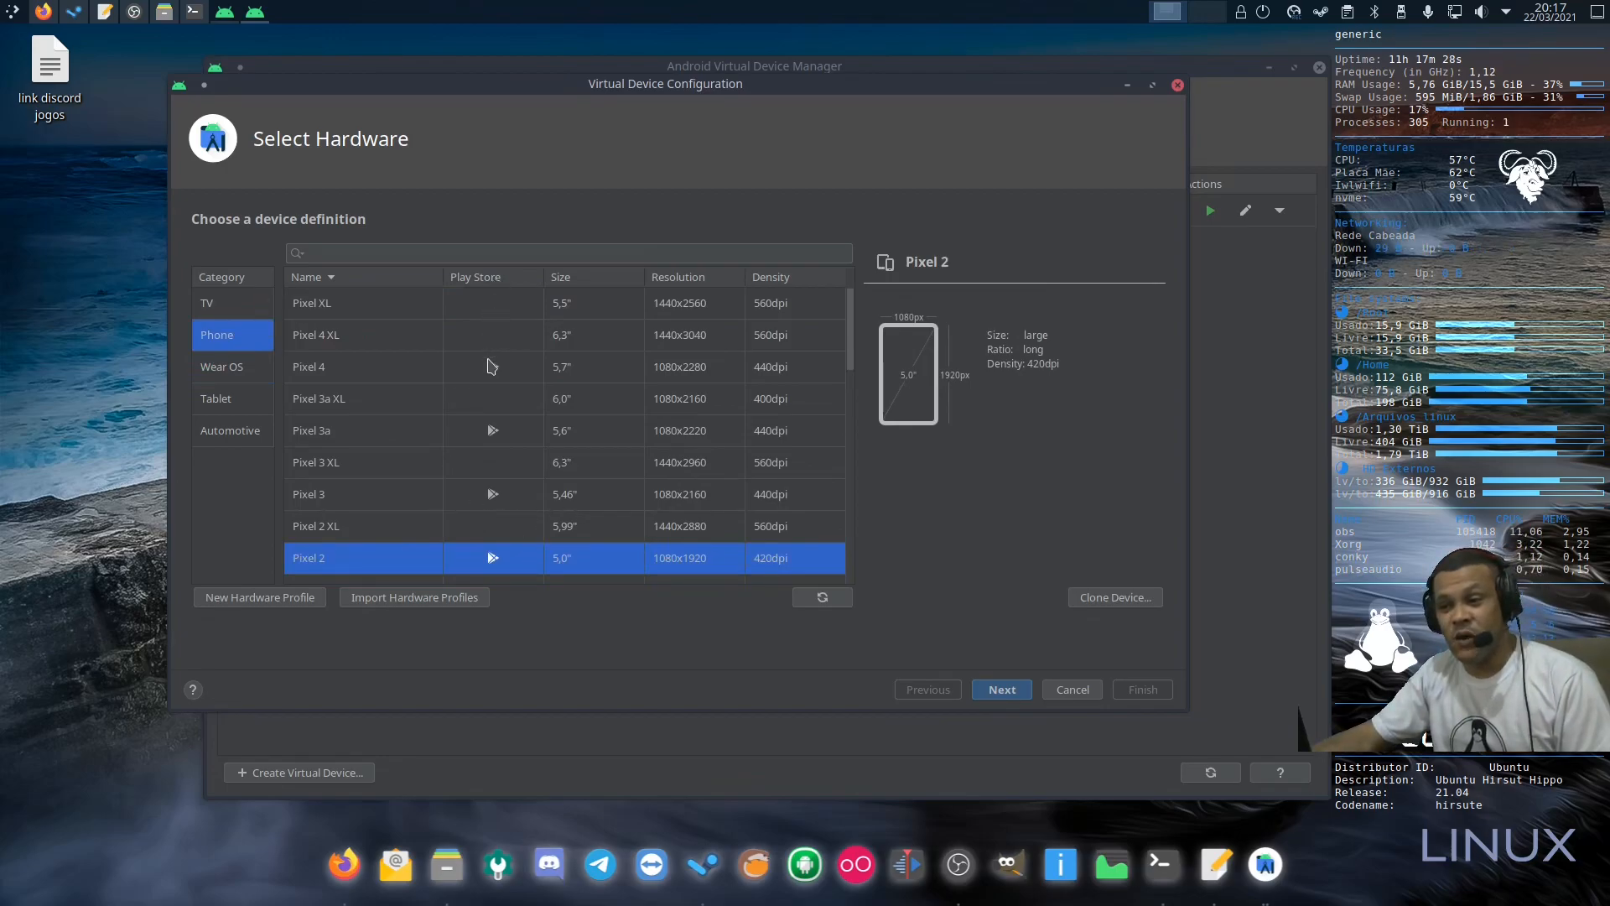
left_click(225, 305)
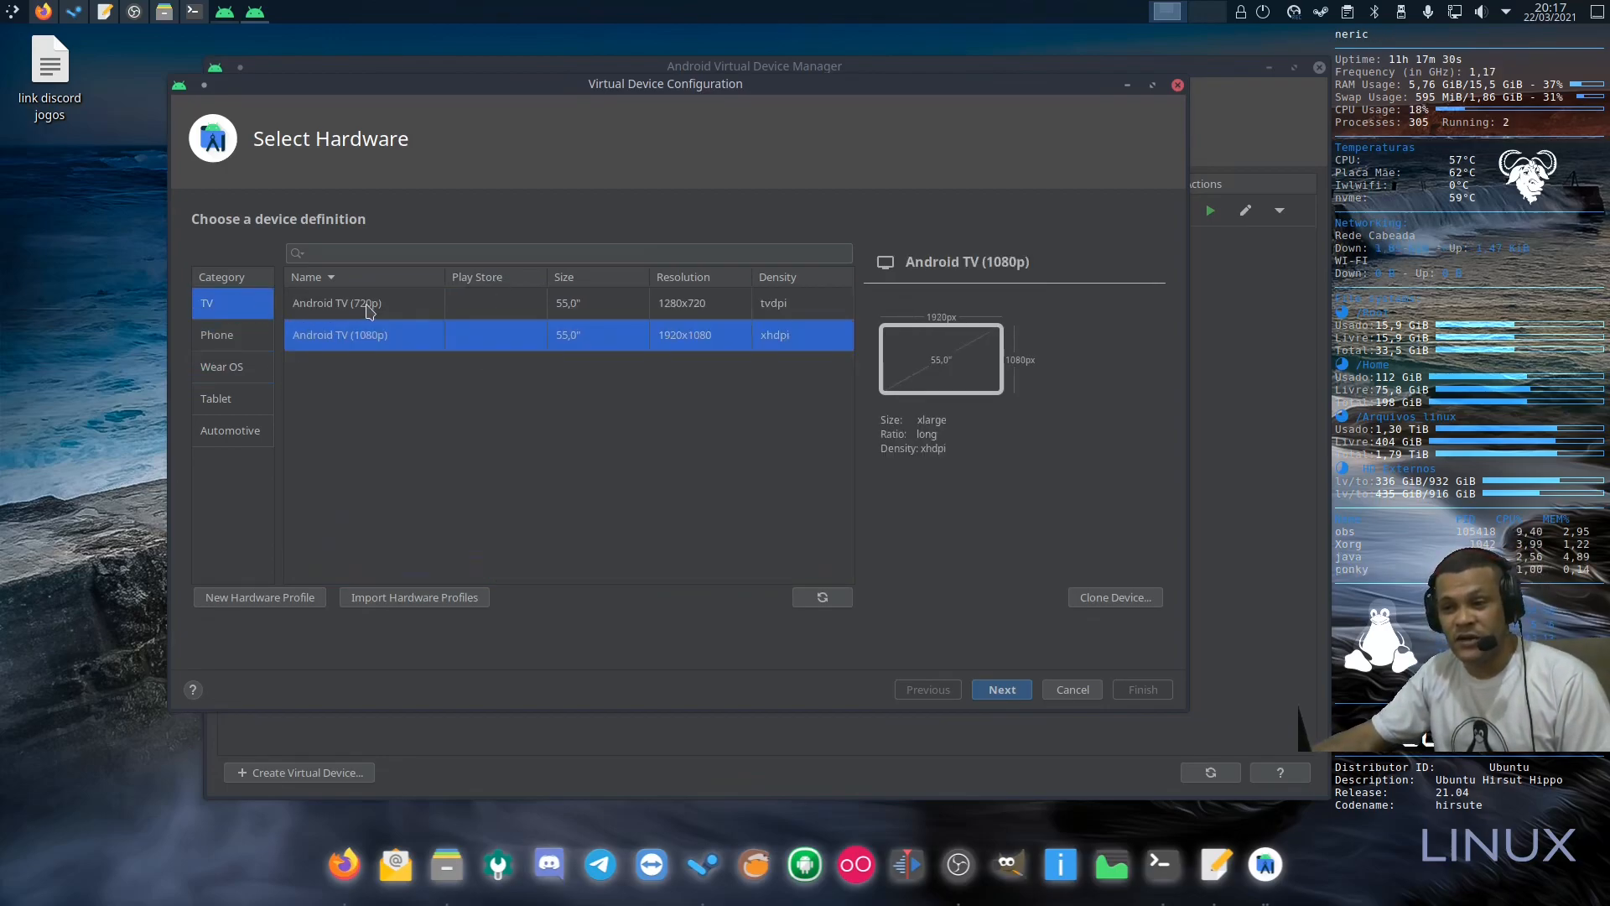
left_click(212, 401)
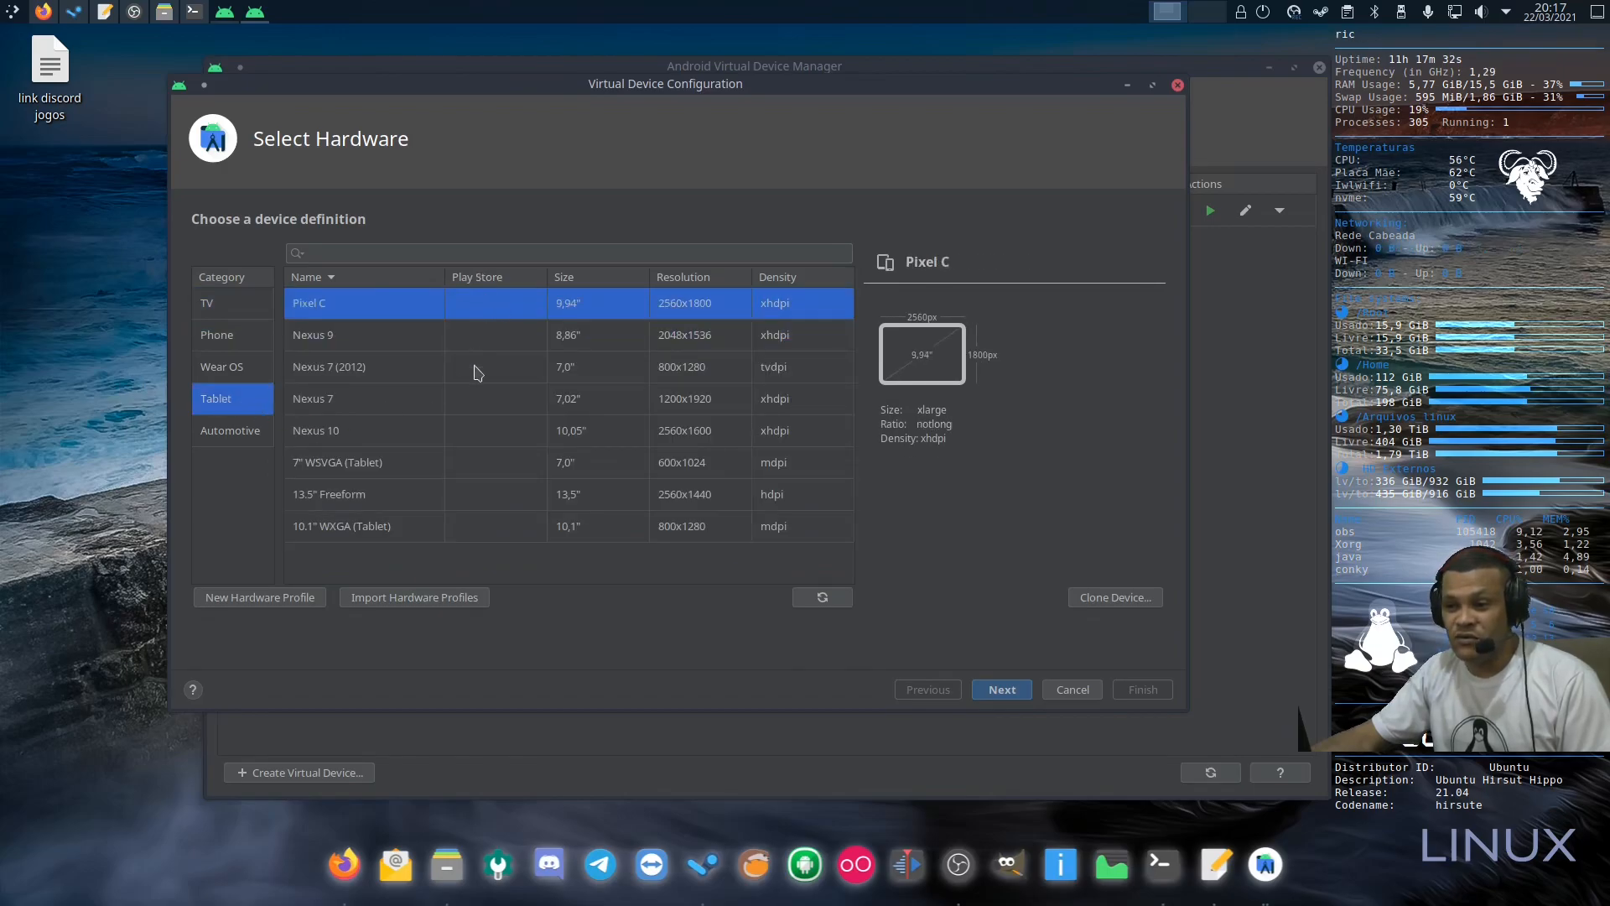
left_click(225, 431)
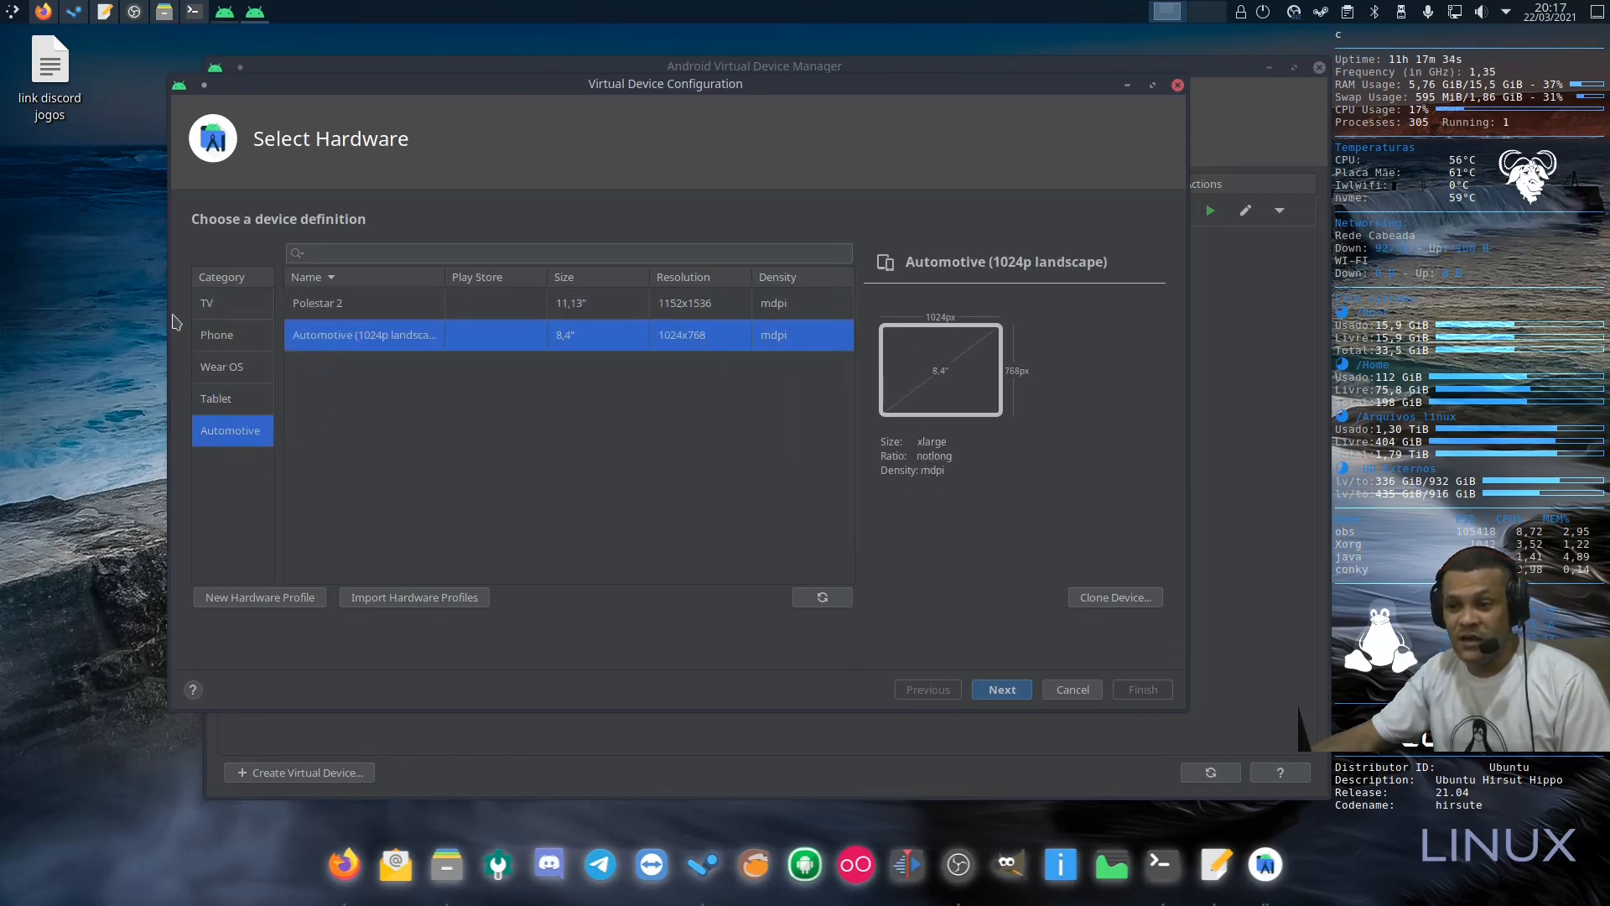
left_click(214, 372)
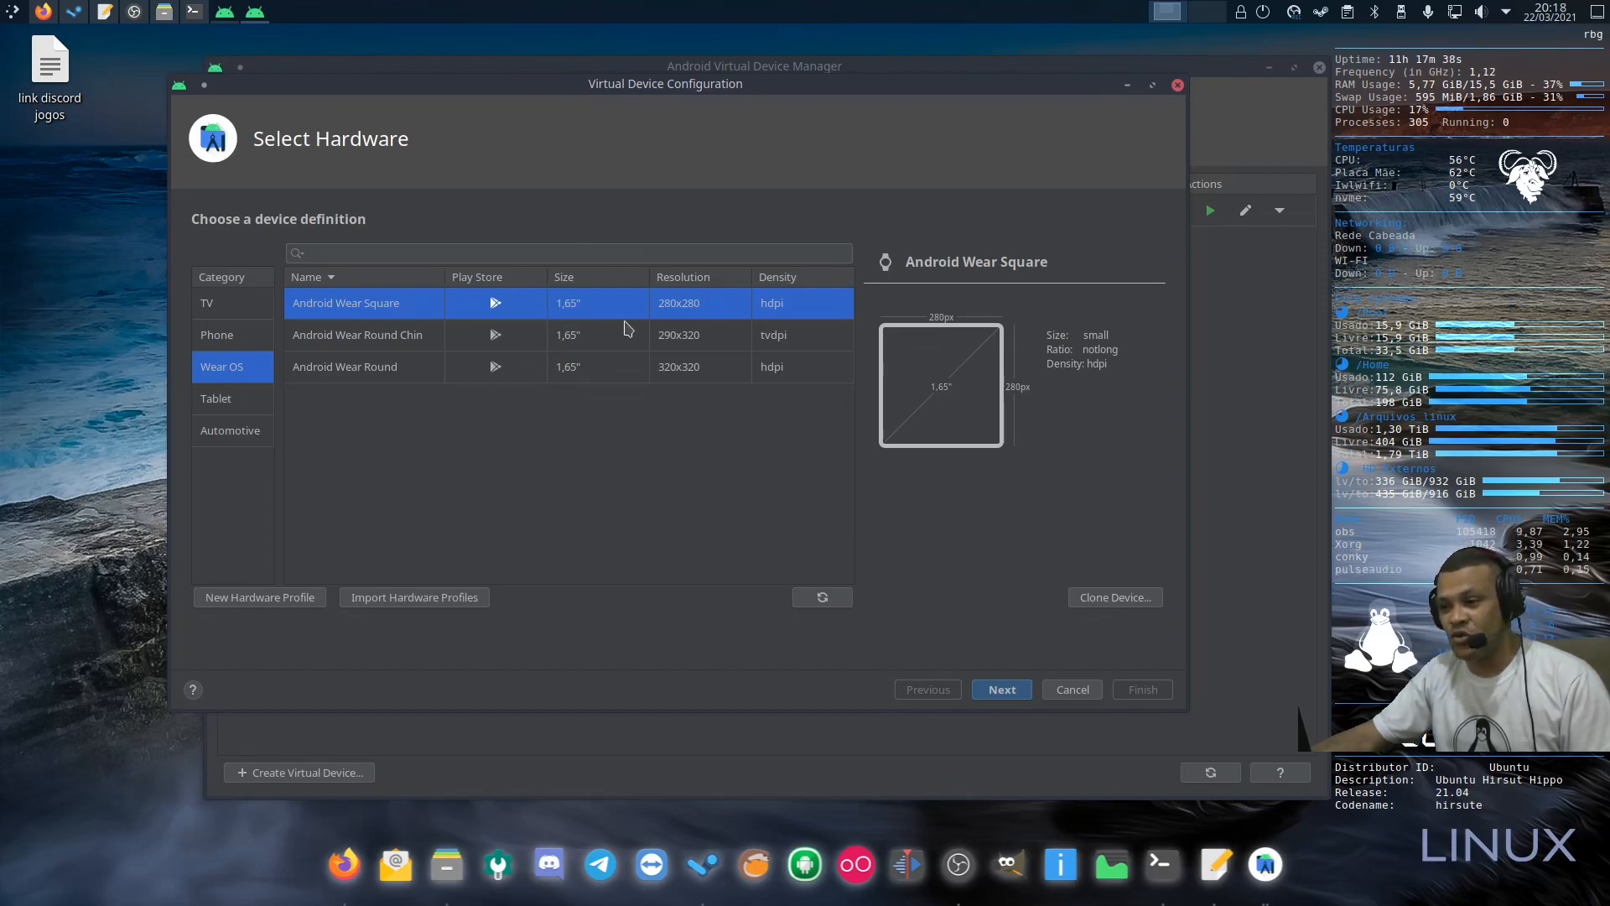
Step: Select the Pixel 4 definition among the phones and open a clone of its hardware profile for editing
left_click(234, 338)
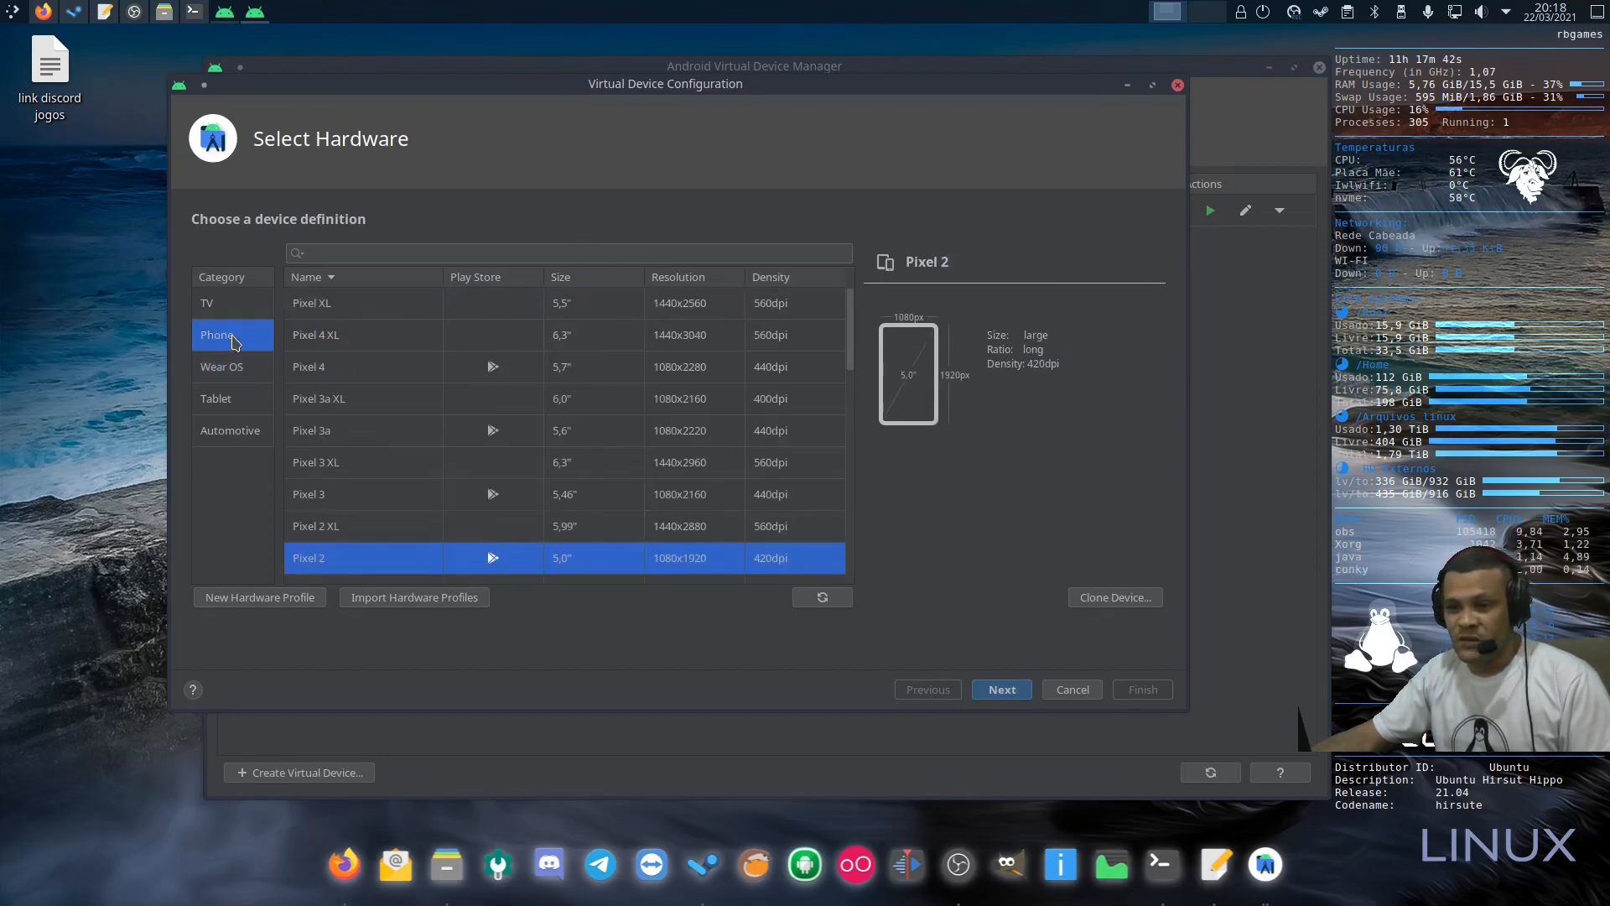
left_click(358, 373)
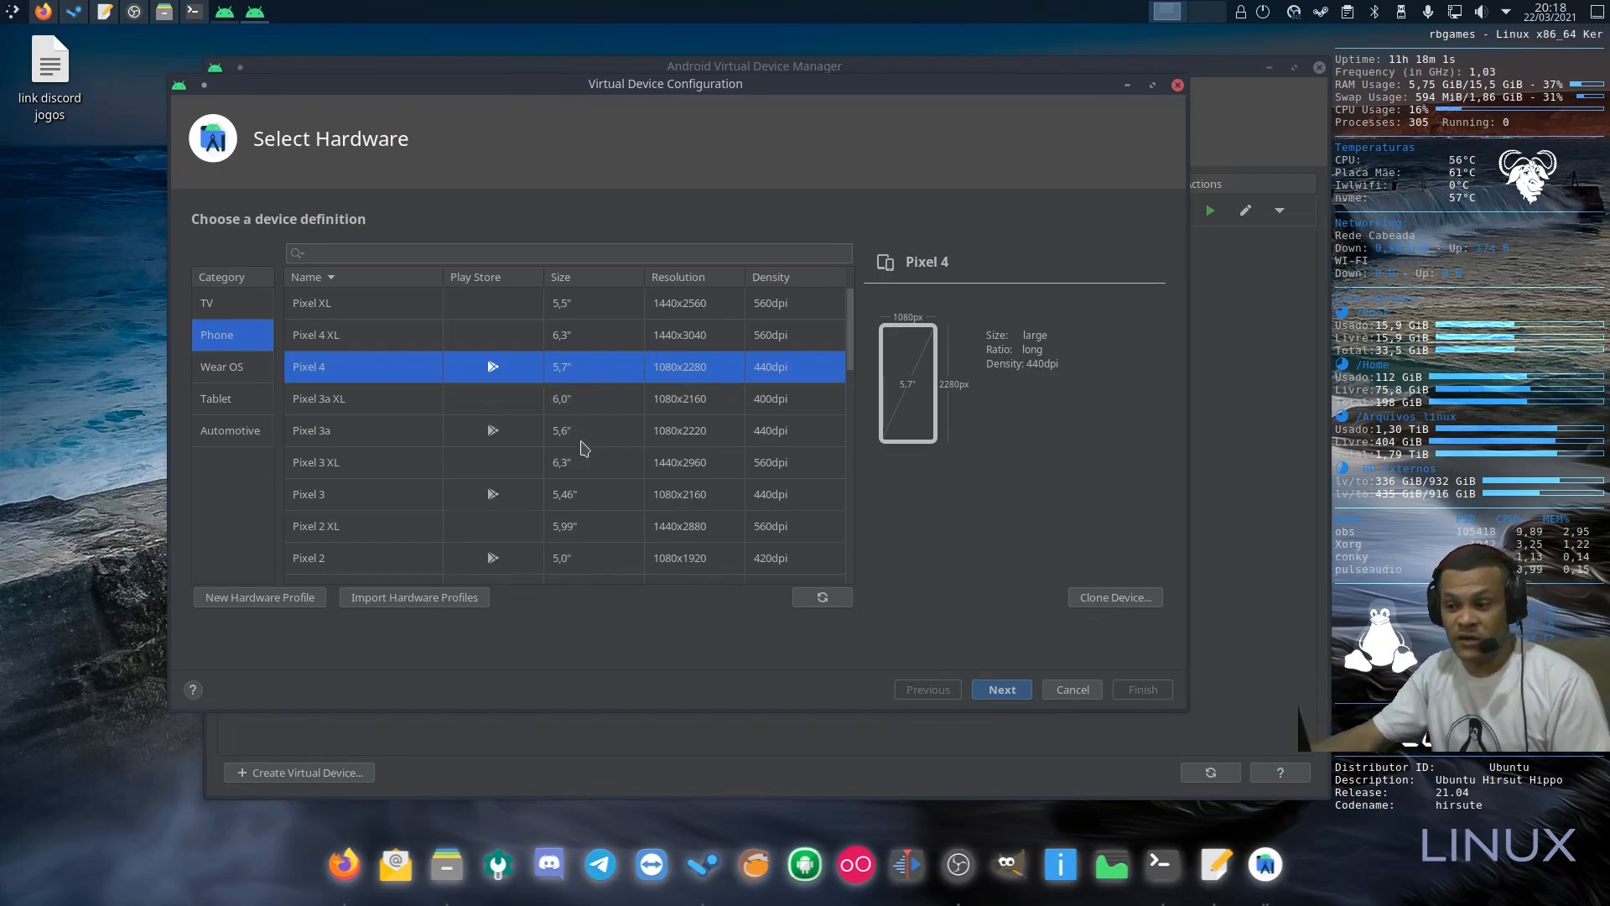
left_click(1101, 597)
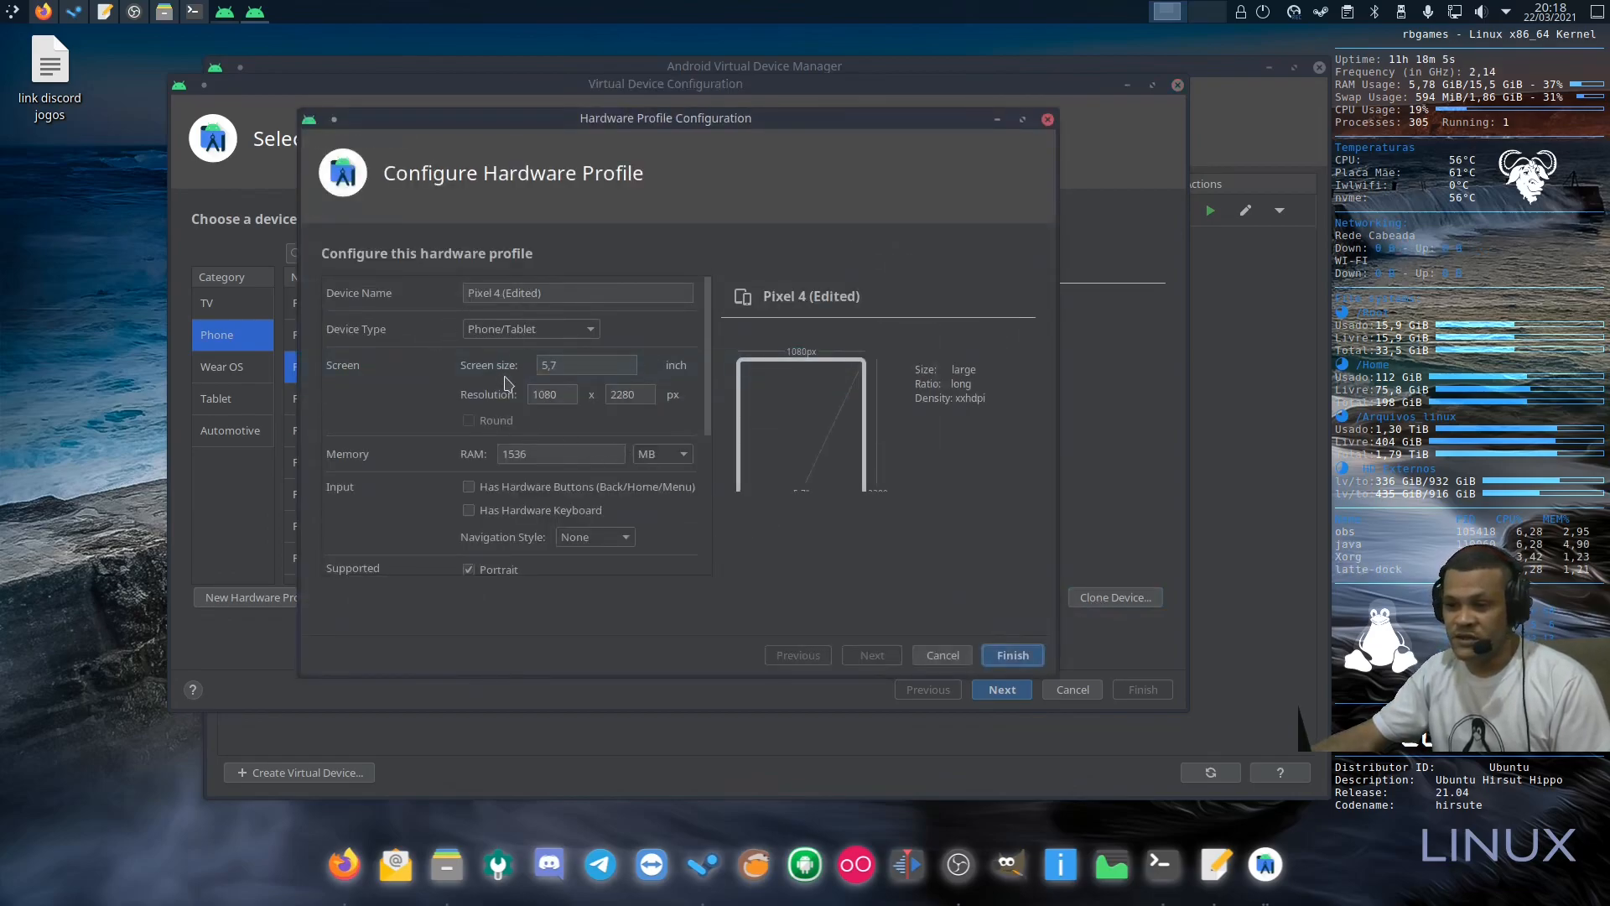
Step: Review the remaining hardware options of the cloned Pixel 4 profile, and cancel the edit
scroll(704, 466, "down", 4)
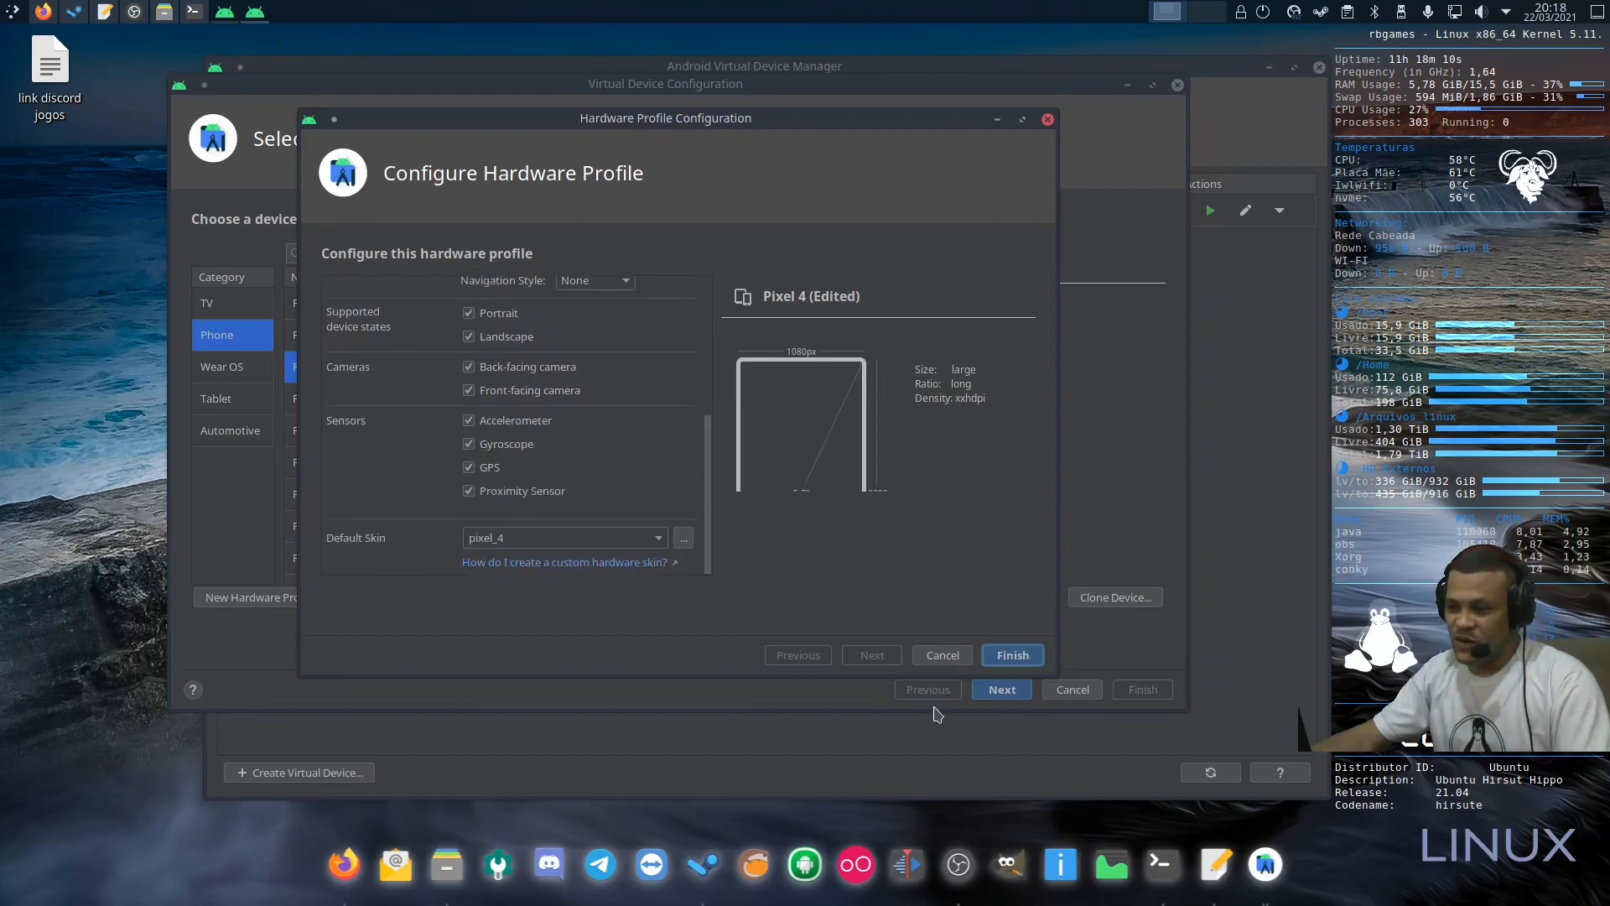
left_click(946, 659)
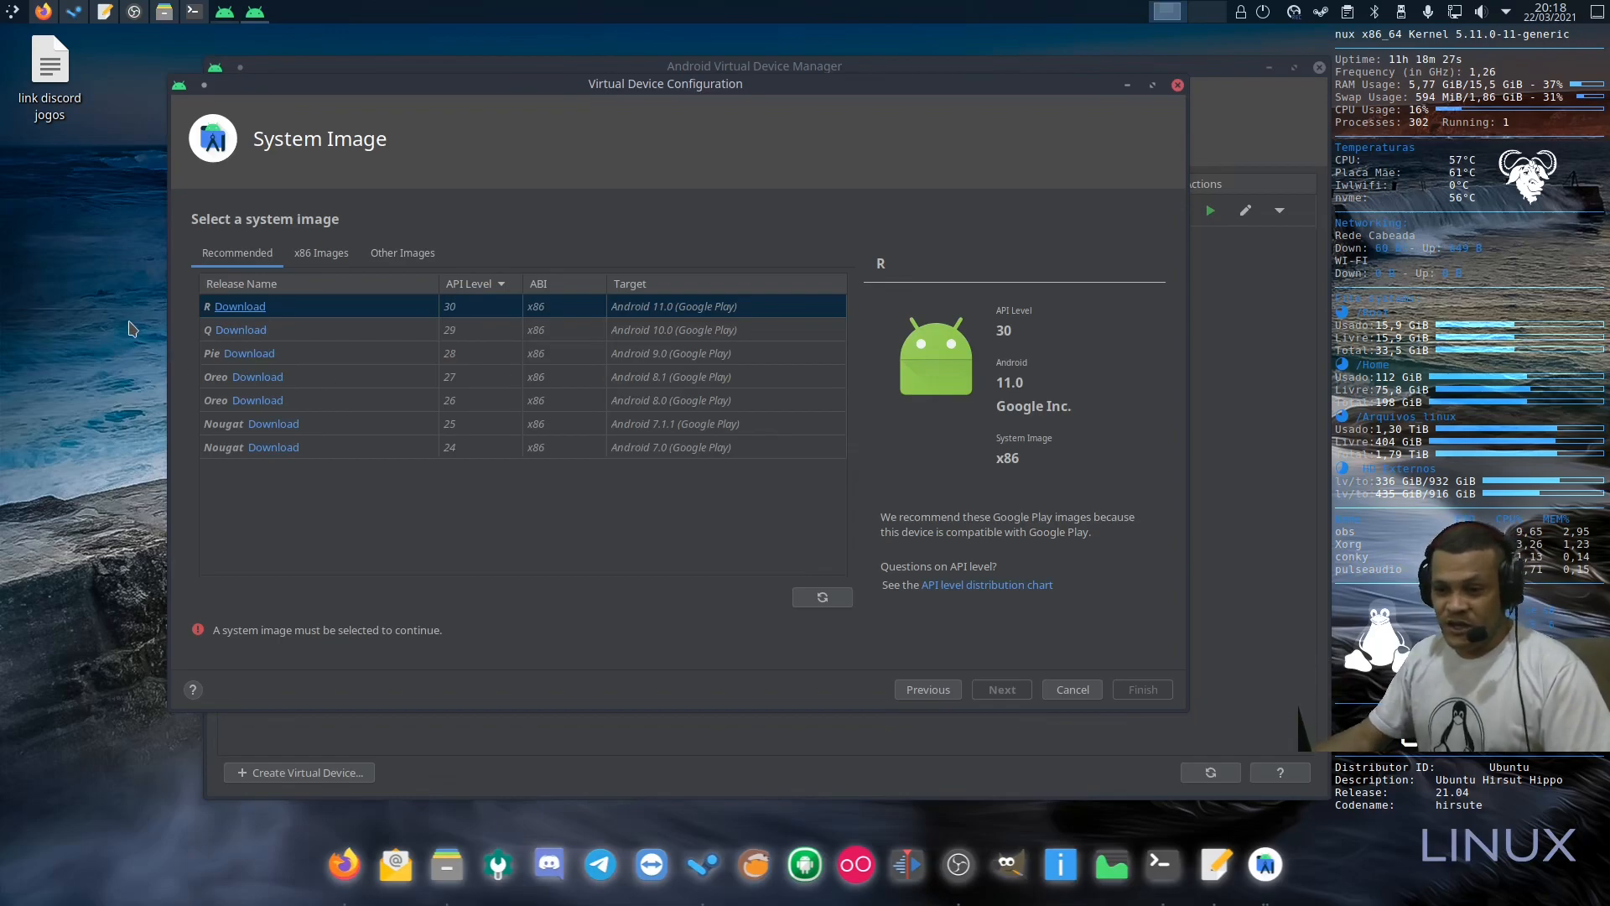
Step: Select the R system image (API level 30, Android 11.0 Google Play) for the virtual device and start its download
left_click(319, 330)
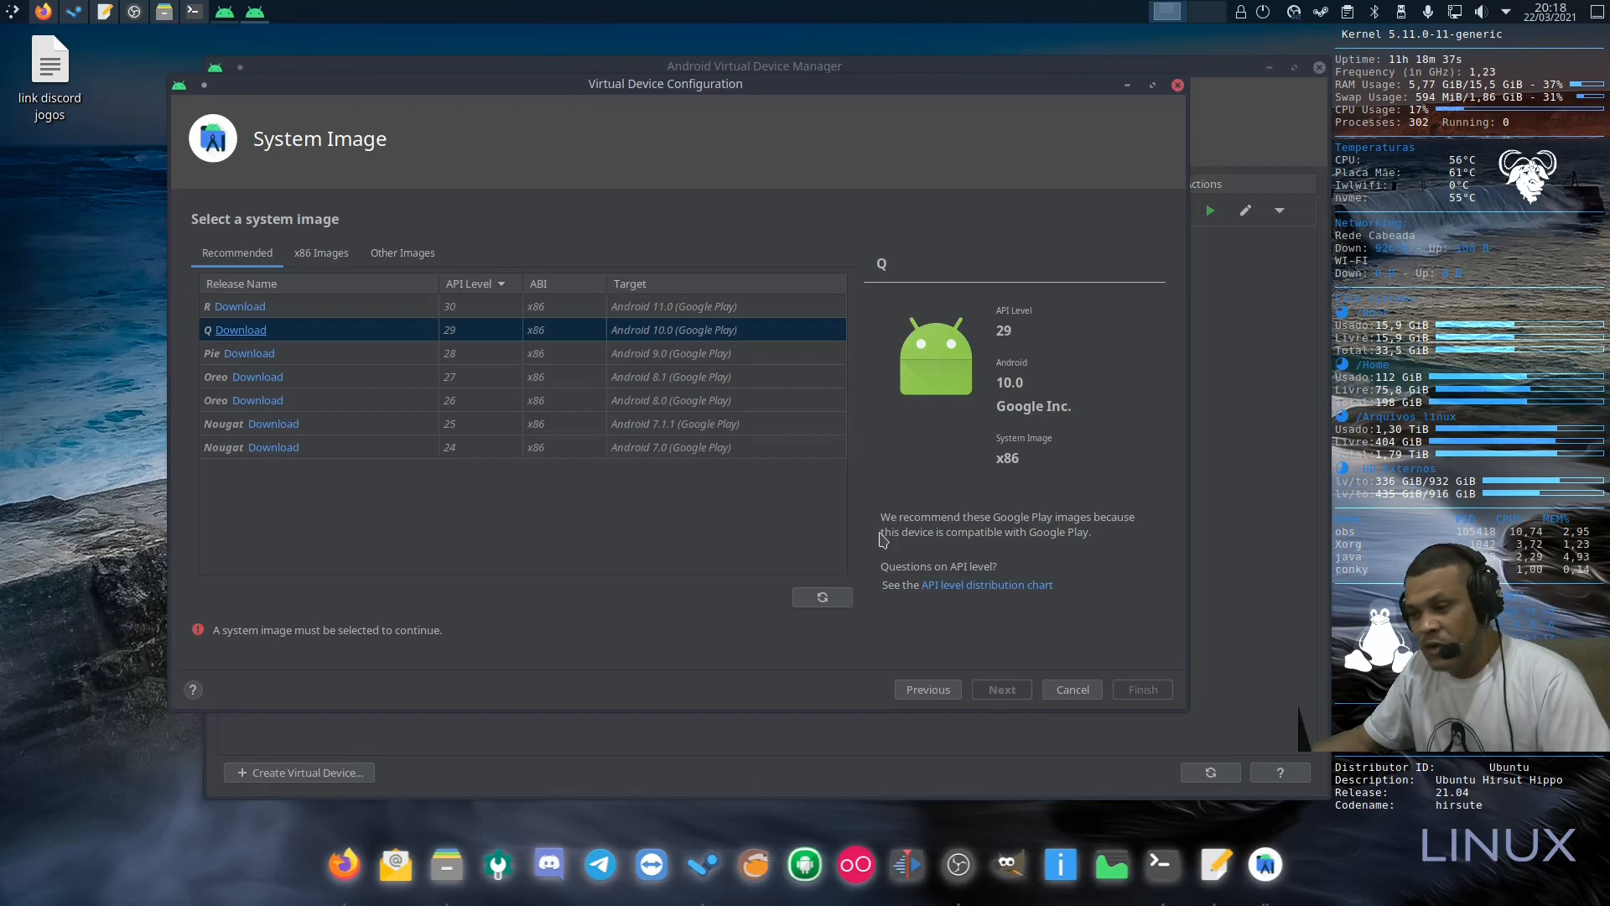
left_click(514, 306)
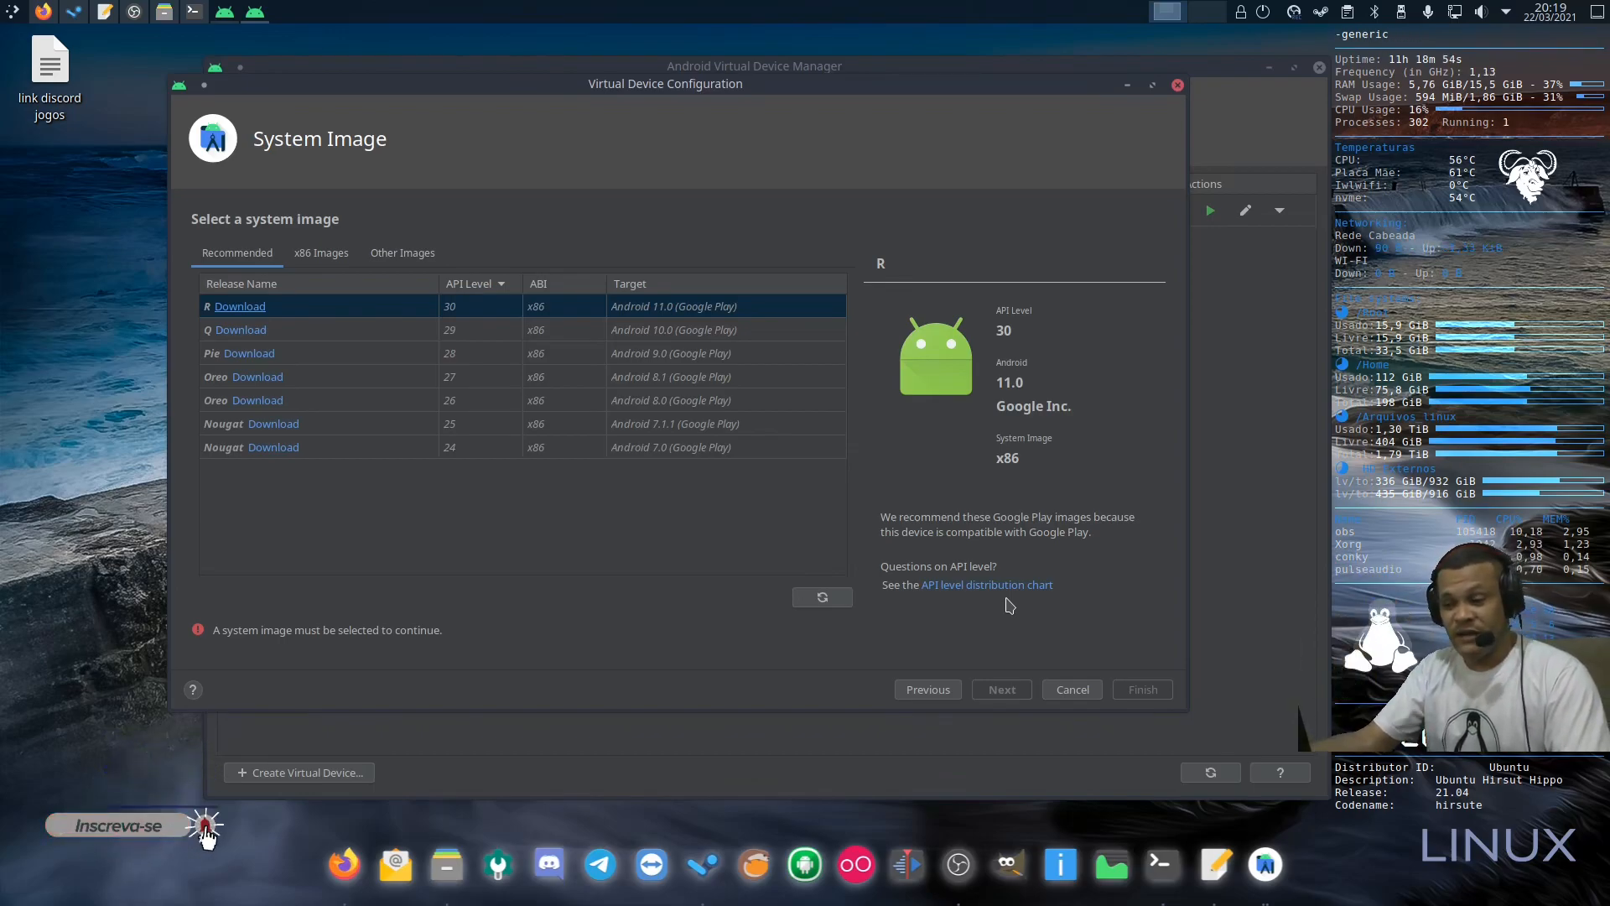
left_click(244, 309)
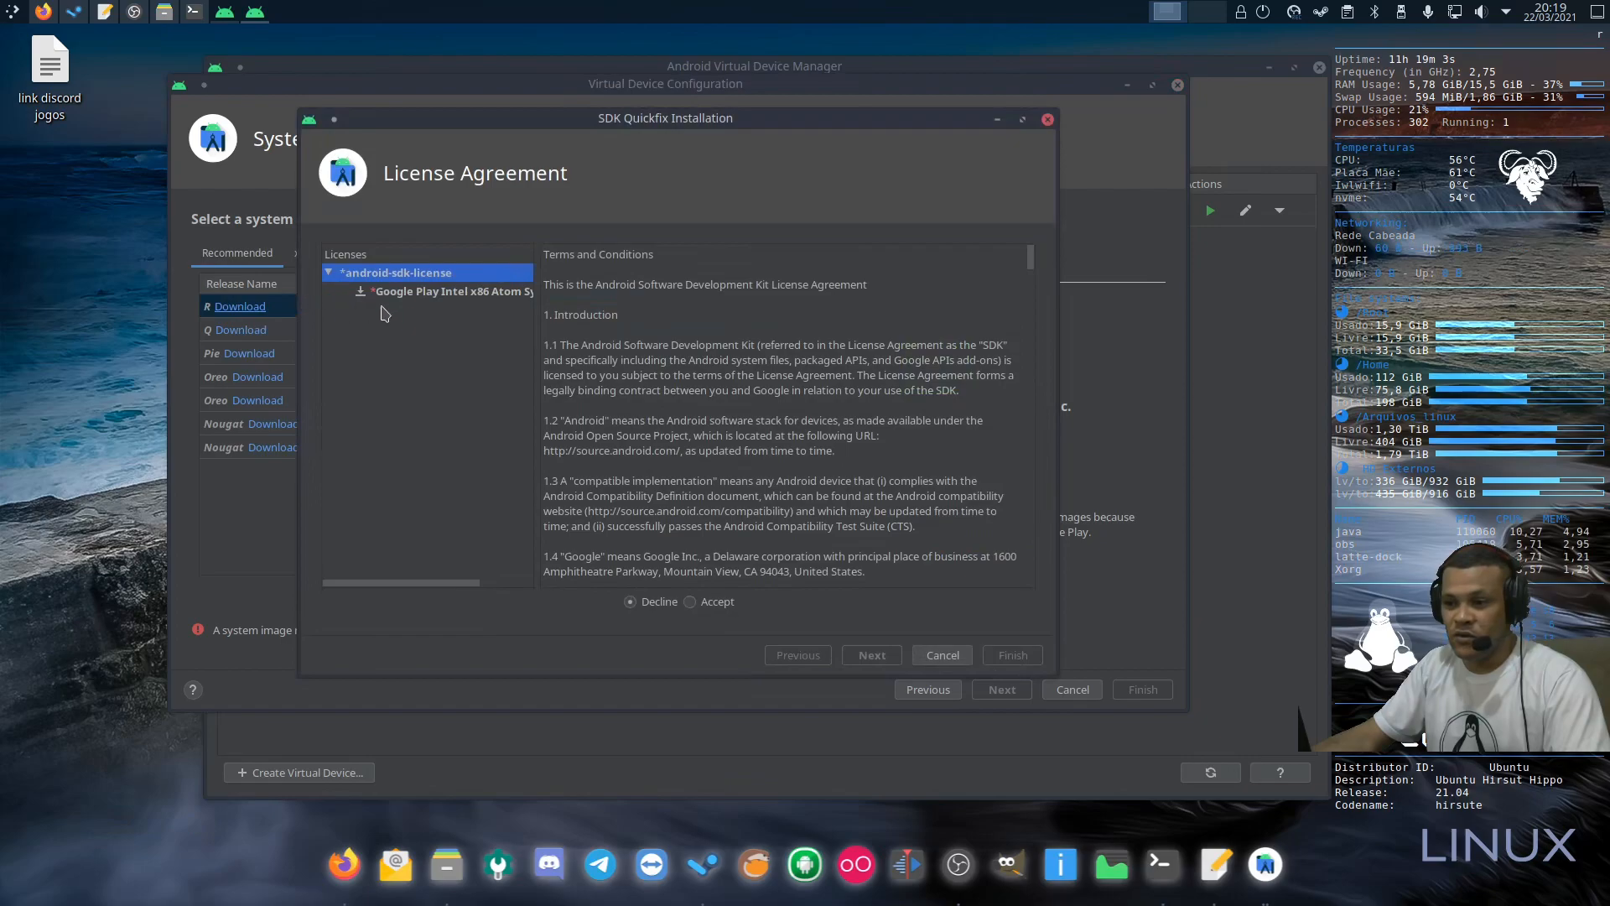
Step: Accept the android-sdk-license and install the Google Play Intel x86 Atom System Image, closing the installer when done
left_click_drag(541, 353, 667, 359)
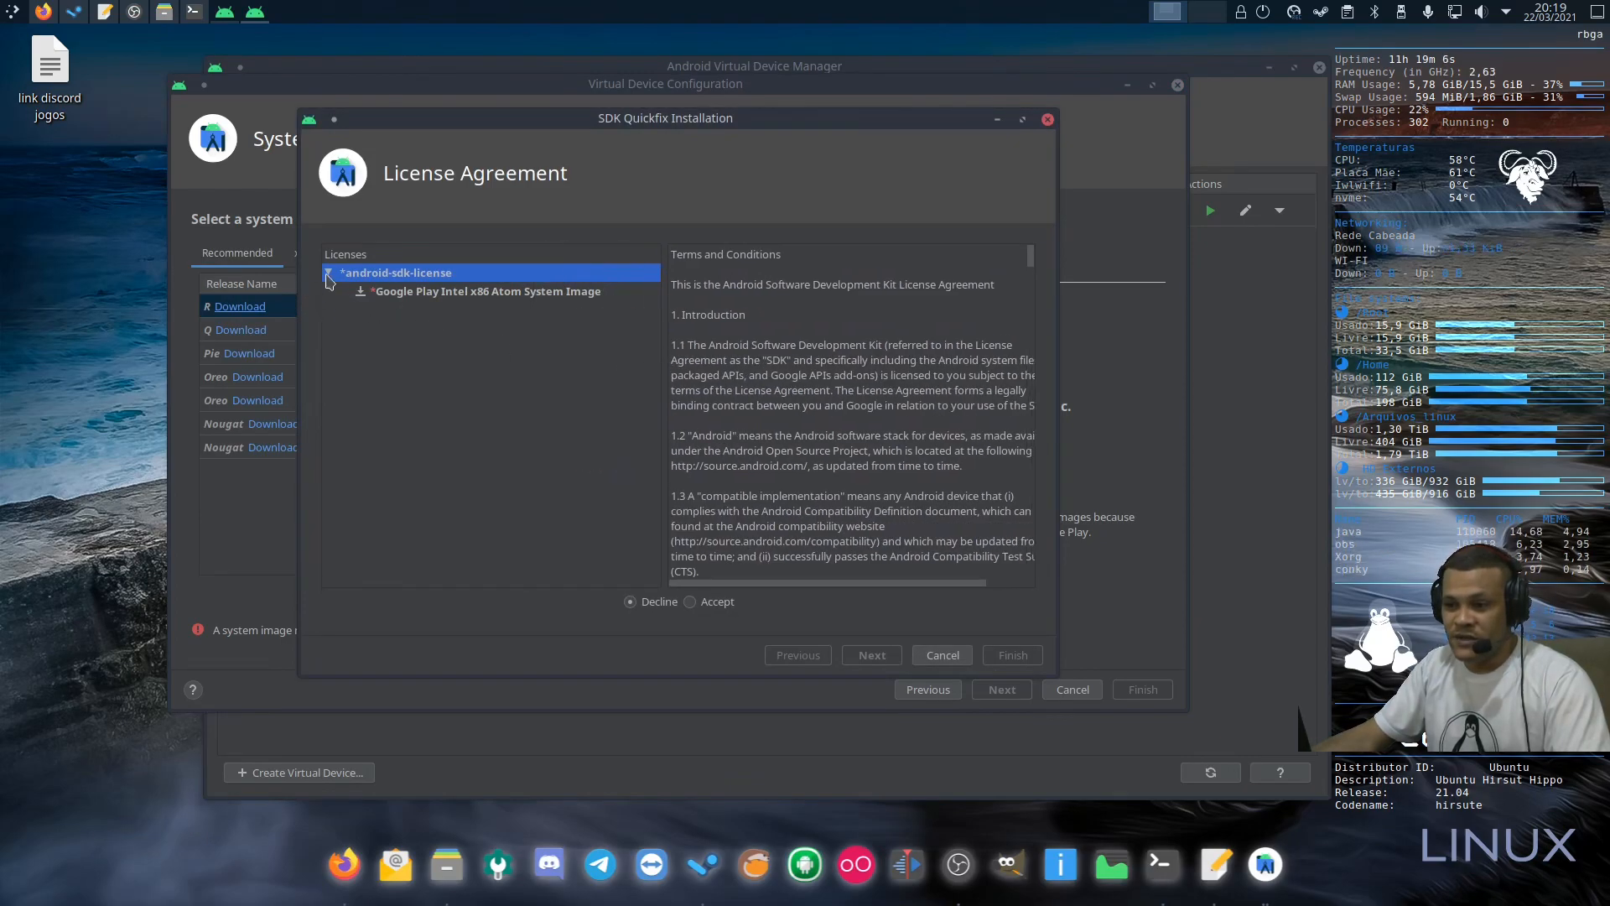
left_click(453, 291)
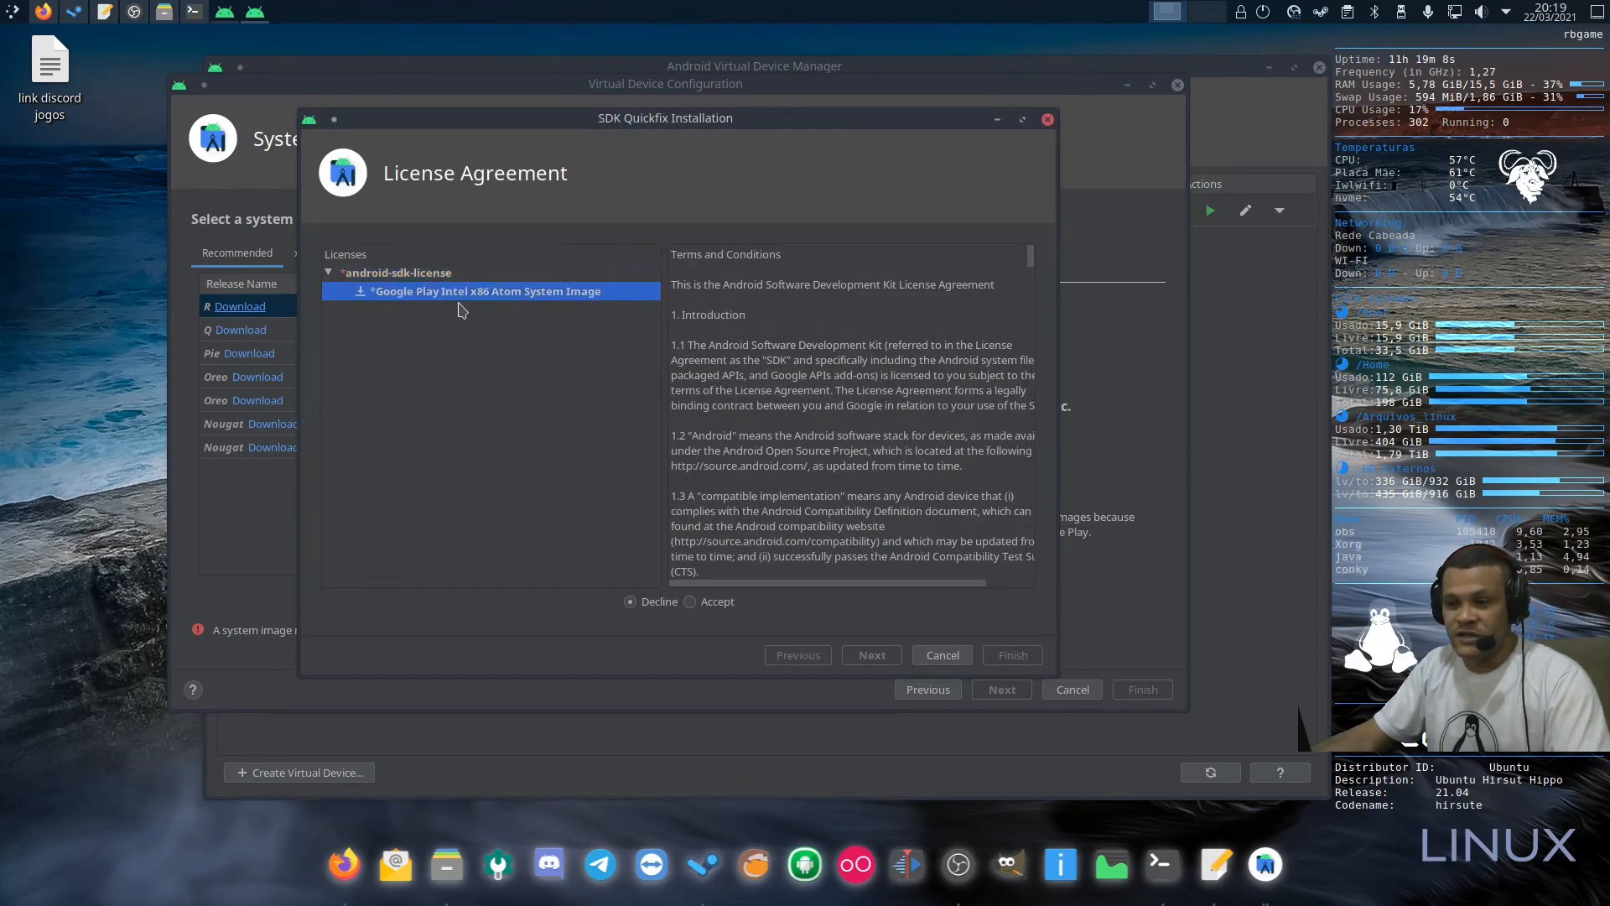
left_click(394, 275)
left_click(405, 291)
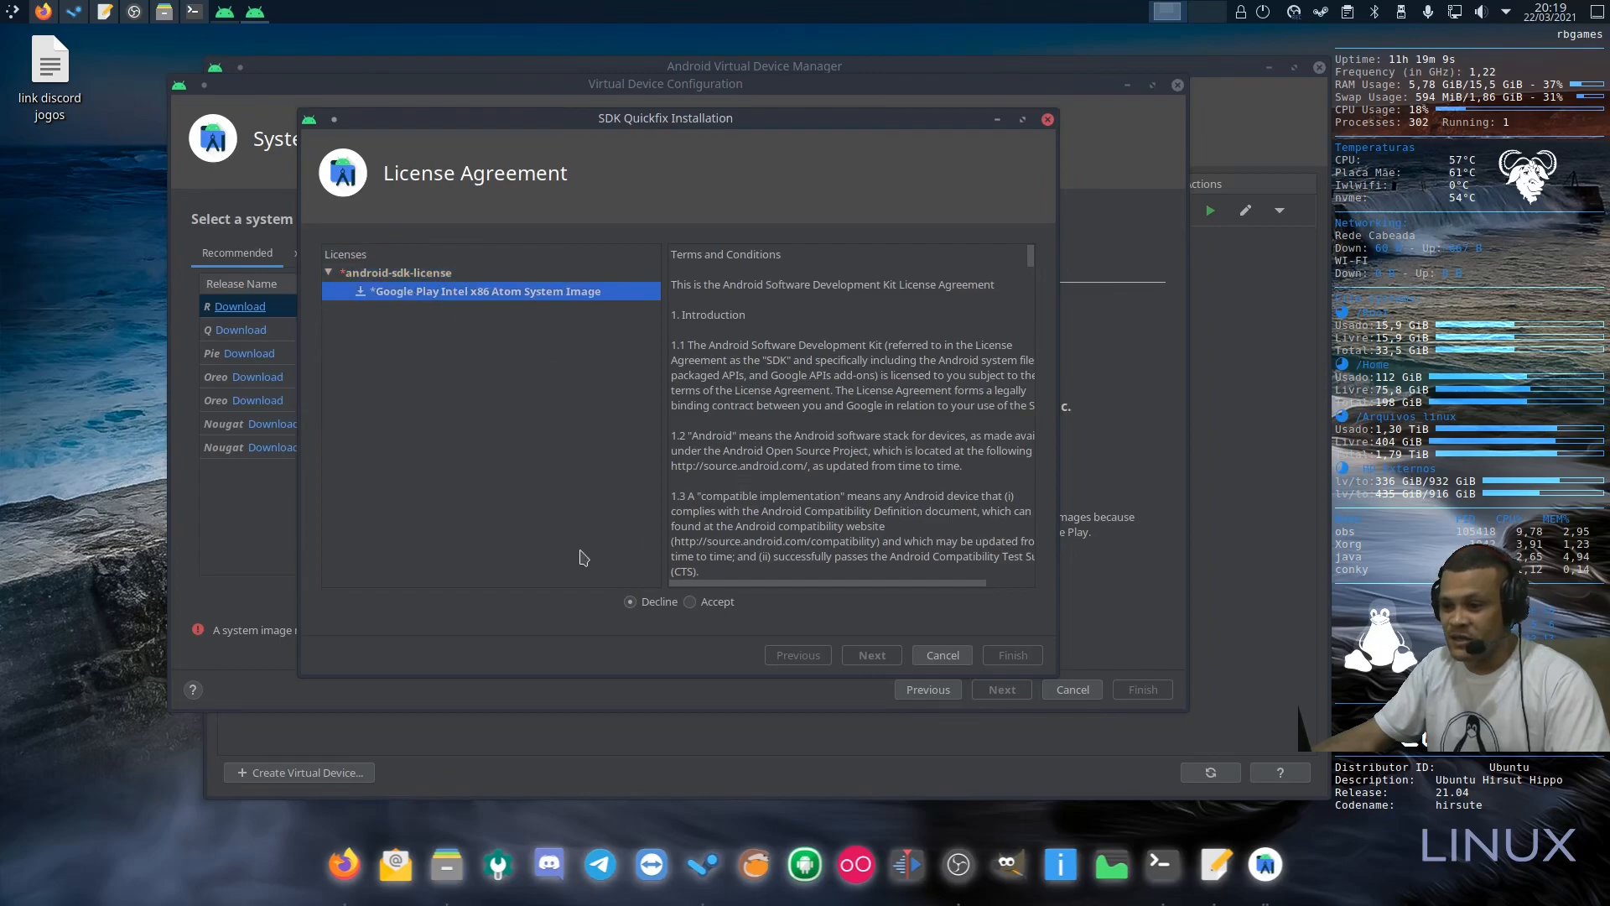
left_click(690, 602)
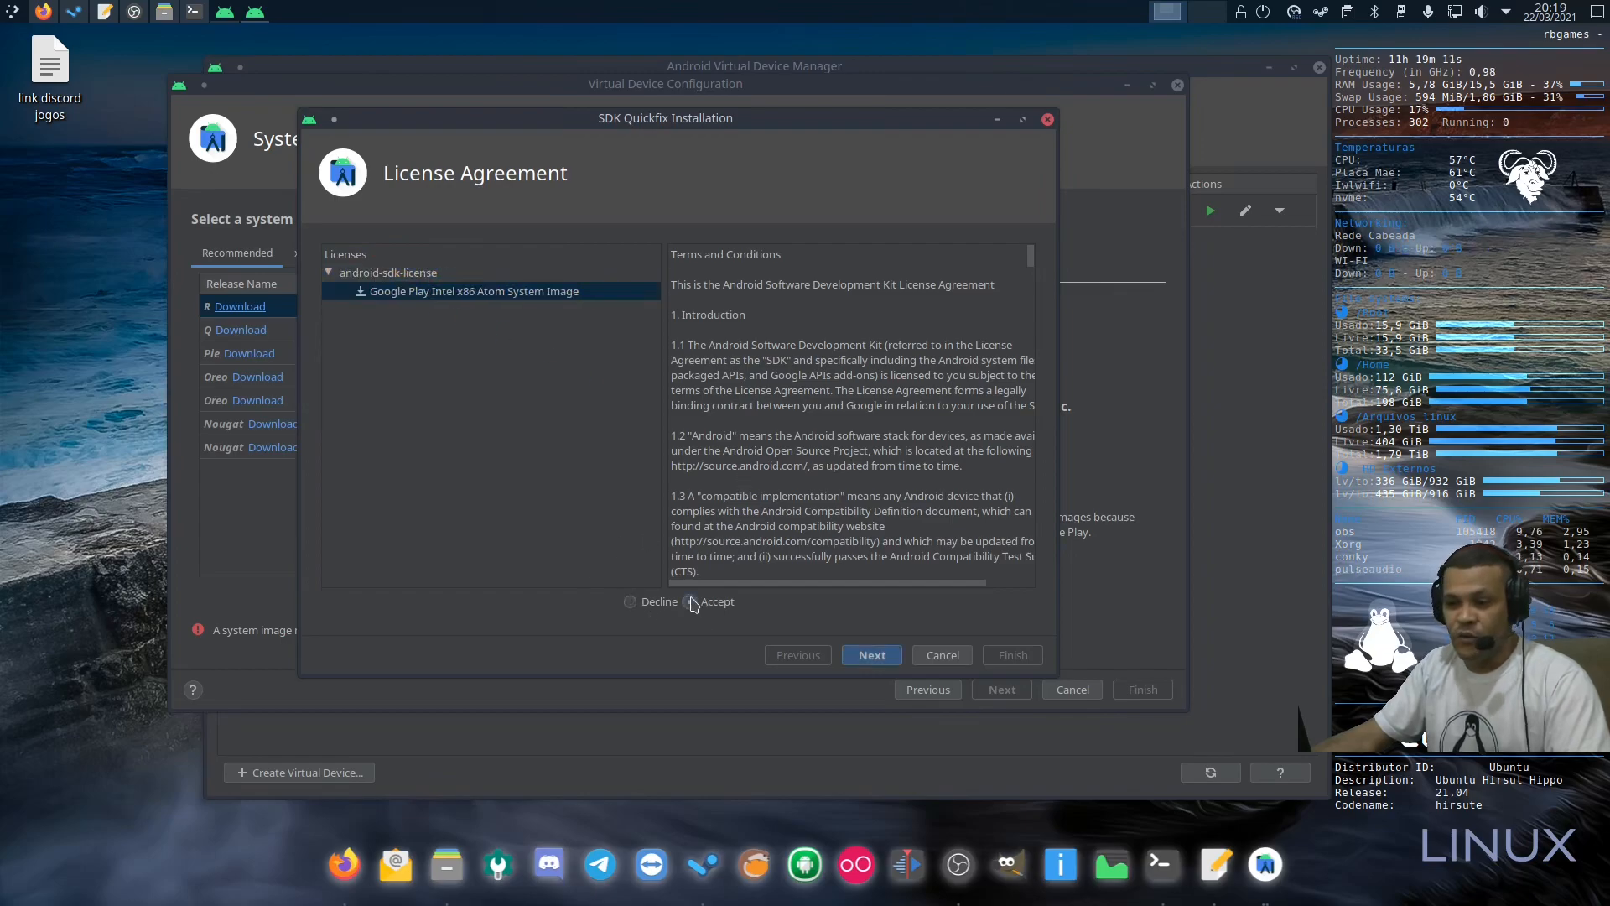
left_click(872, 655)
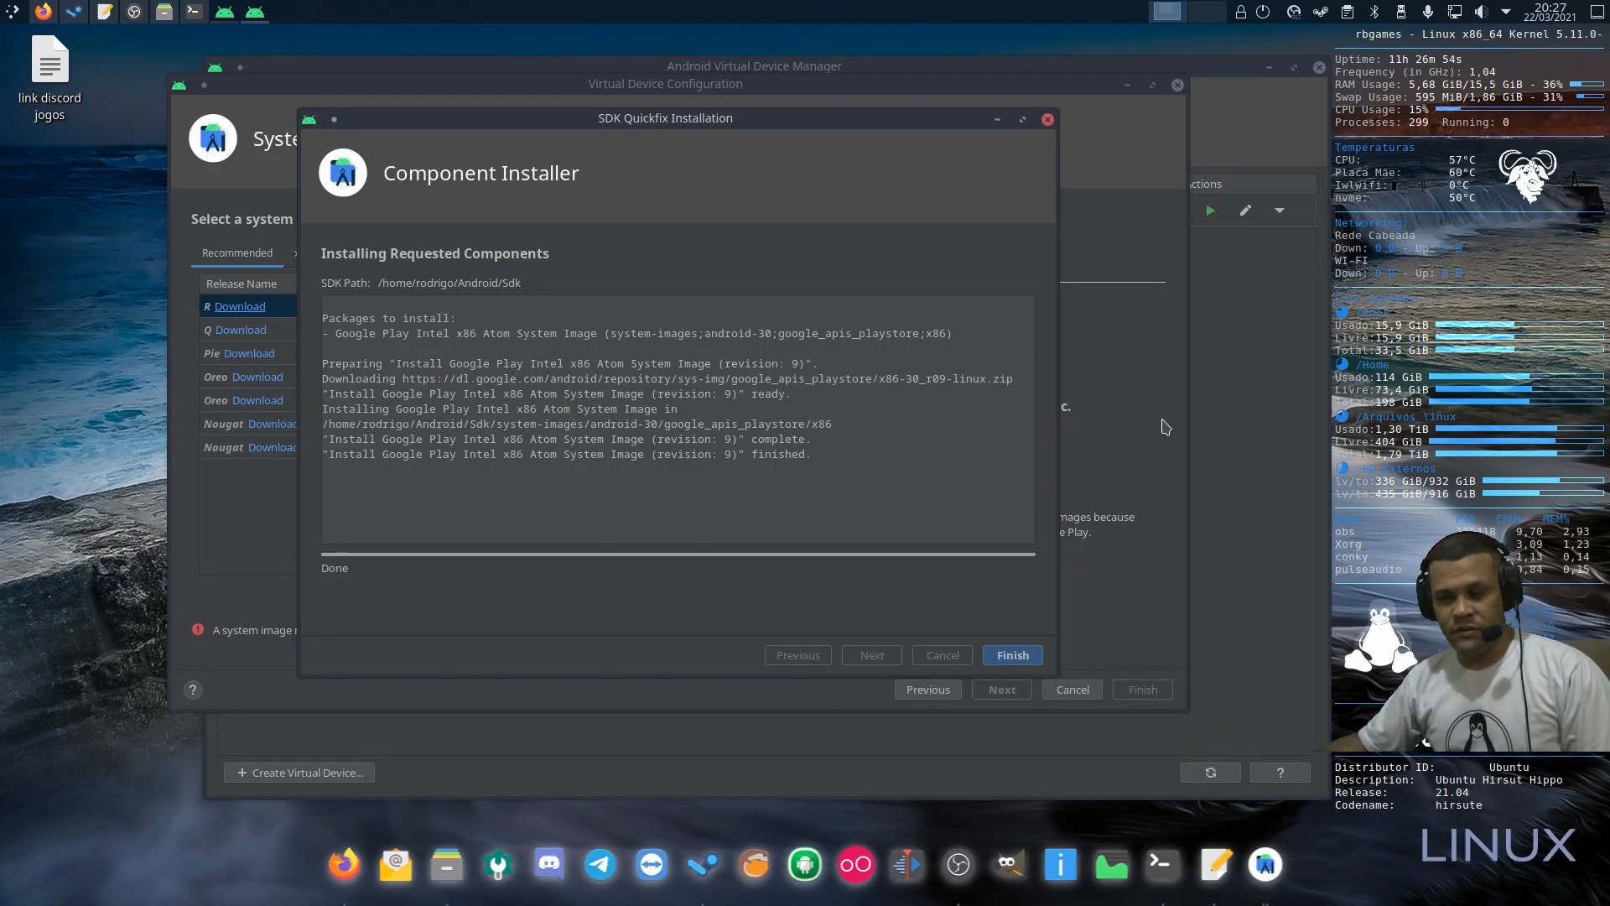
left_click(1025, 655)
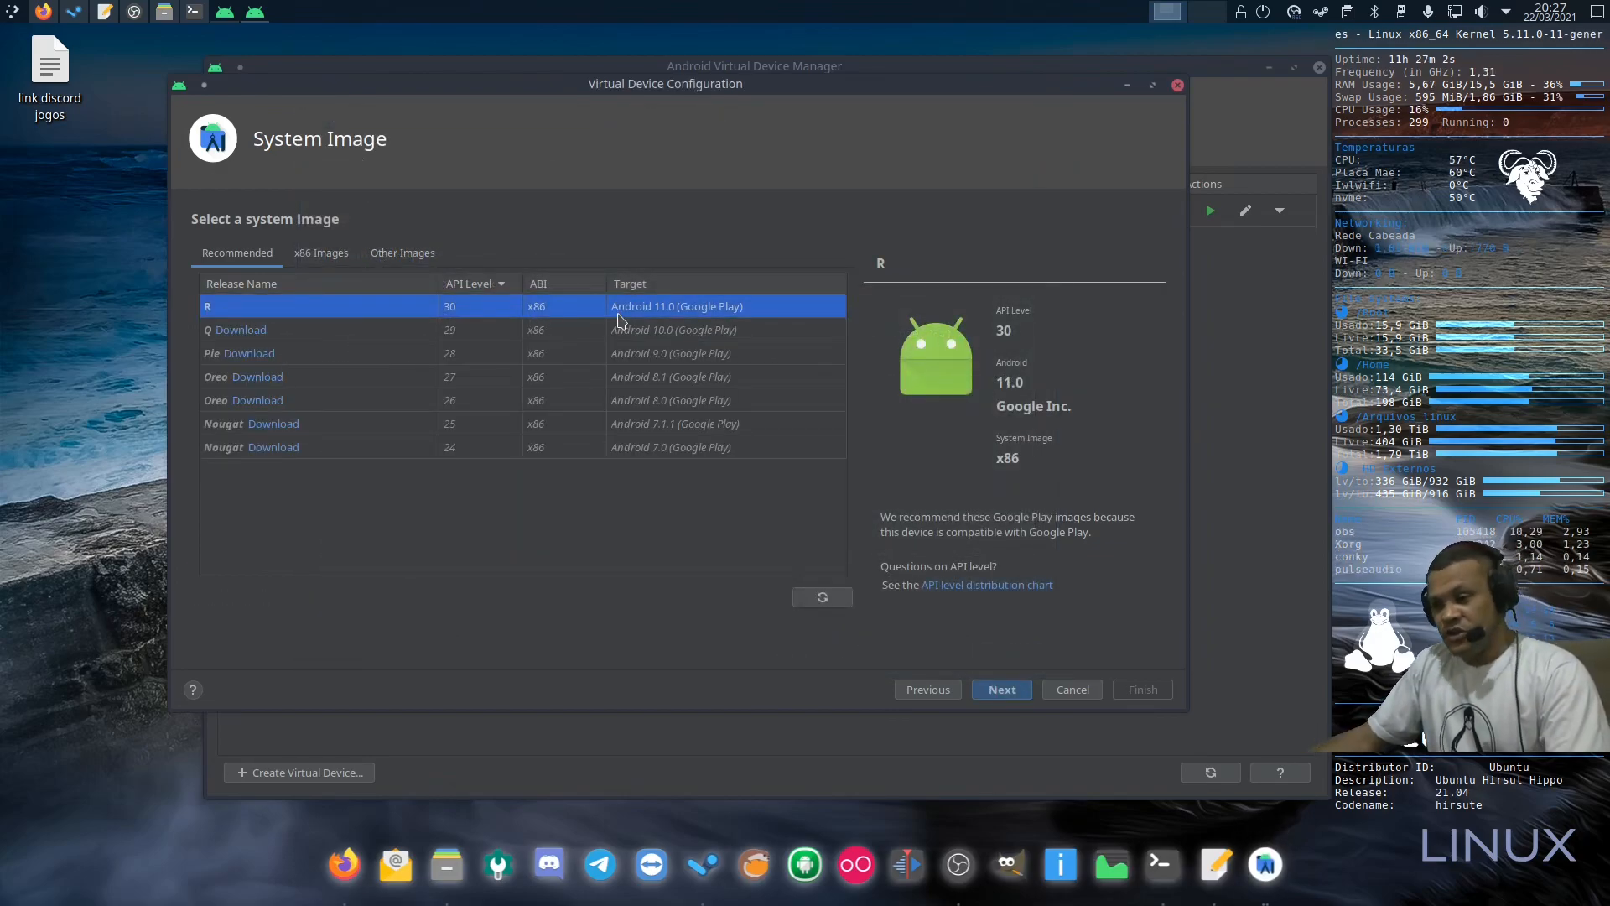
Step: Continue with the R system image and name the virtual device "android teste"
left_click(1002, 690)
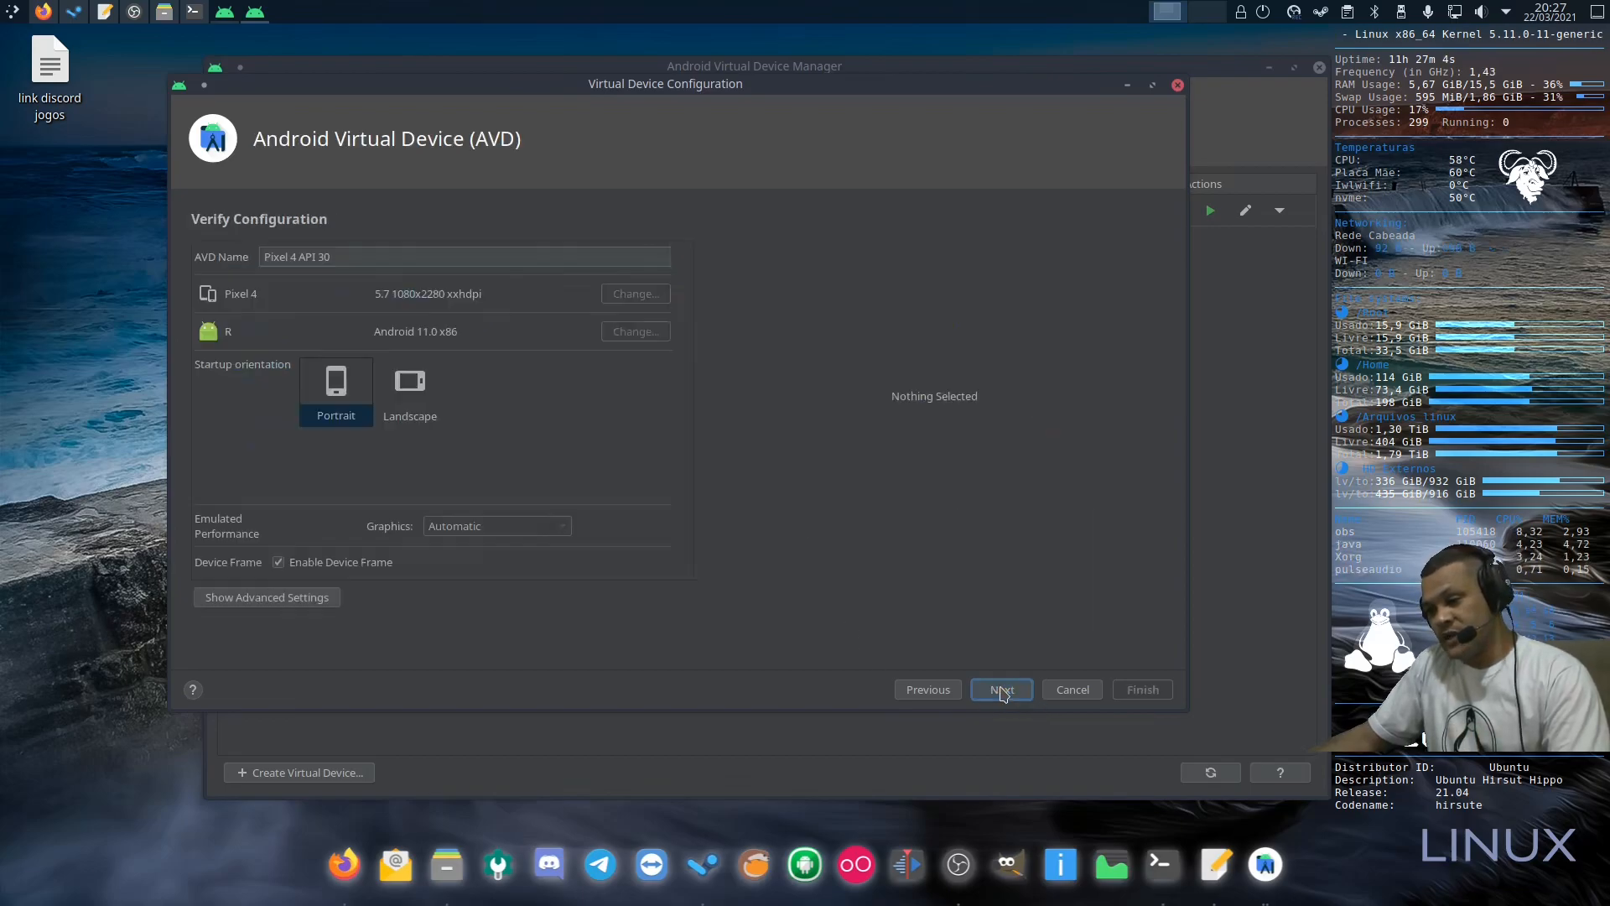
left_click_drag(376, 256, 255, 251)
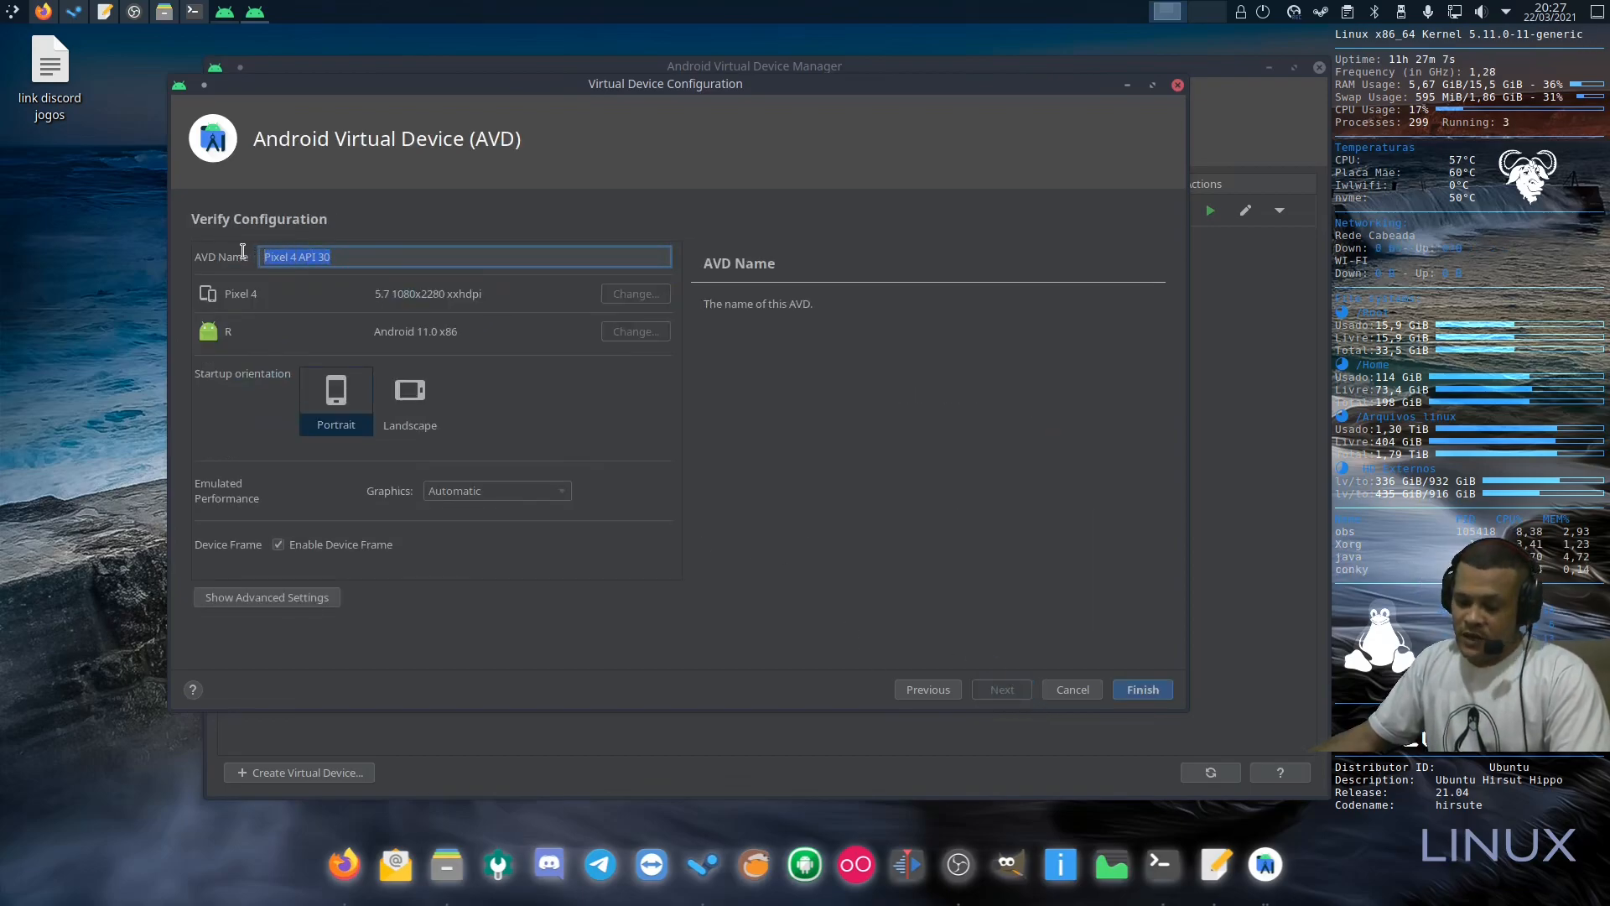
type("android teste")
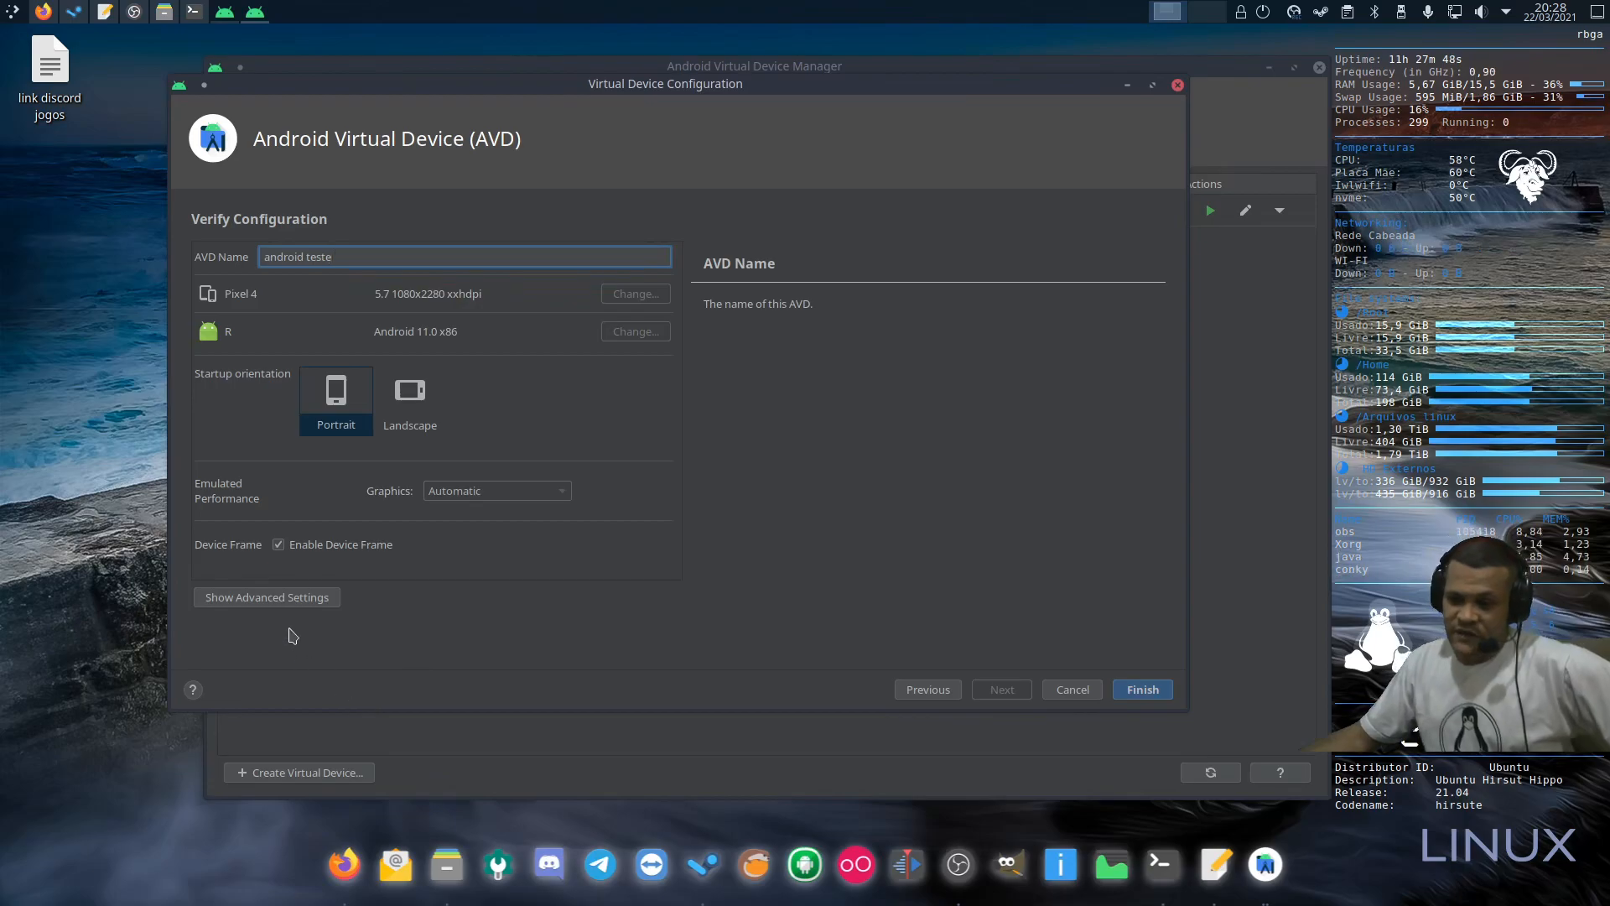
Step: Review the advanced camera, network, performance, memory and storage settings, and finish creating the virtual device
left_click(275, 599)
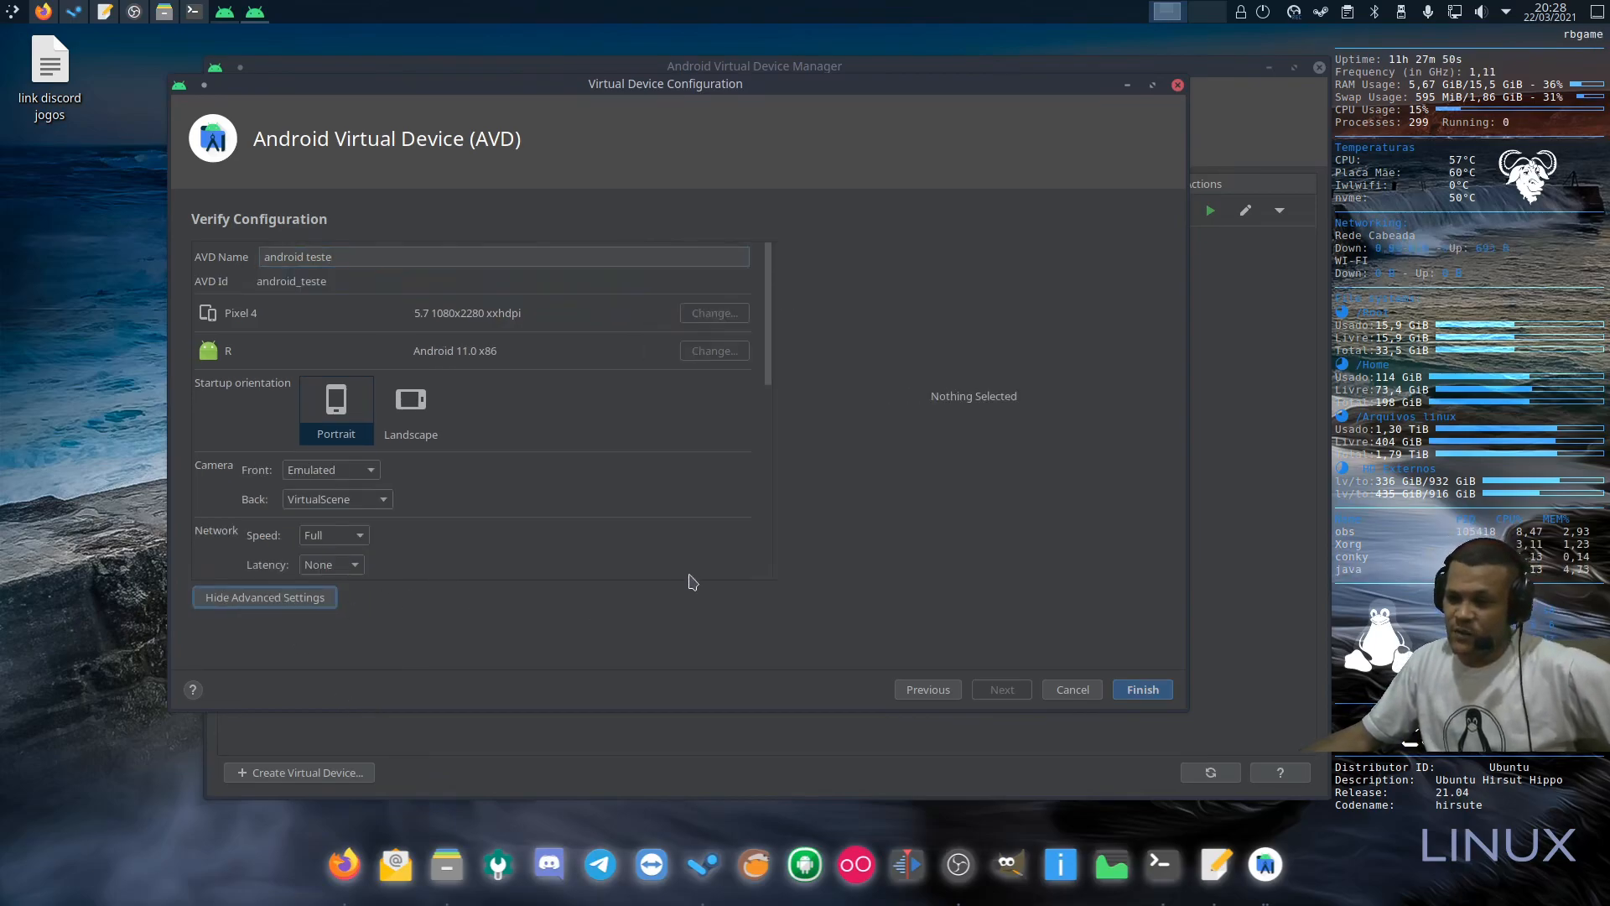
scroll(715, 469, "down", 4)
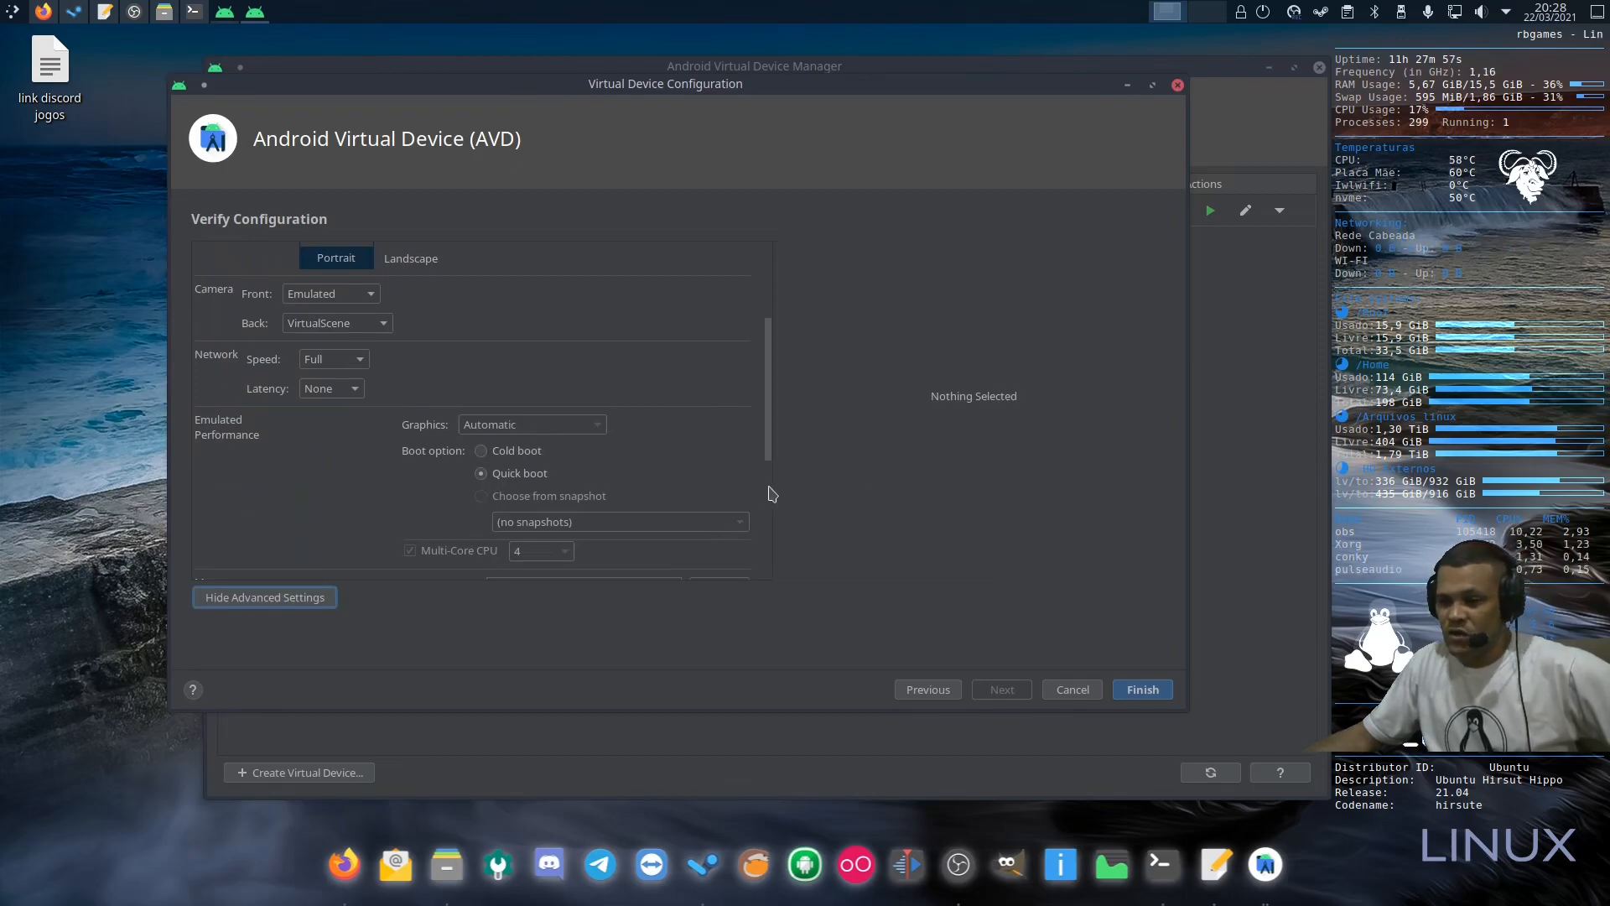
scroll(769, 499, "down", 3)
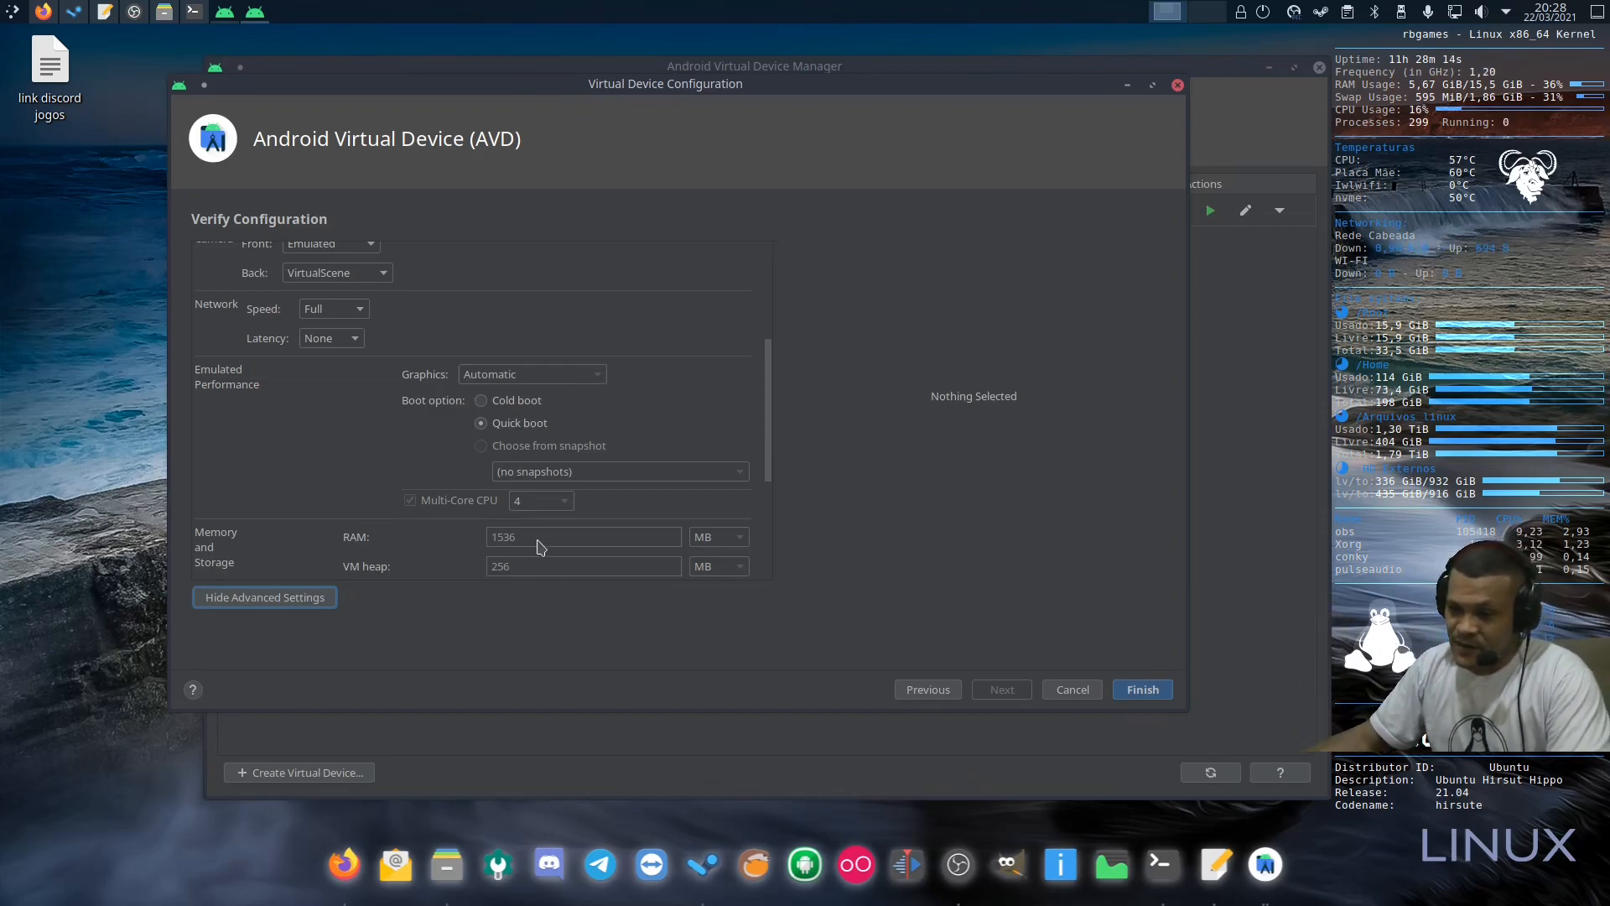
left_click_drag(776, 444, 780, 580)
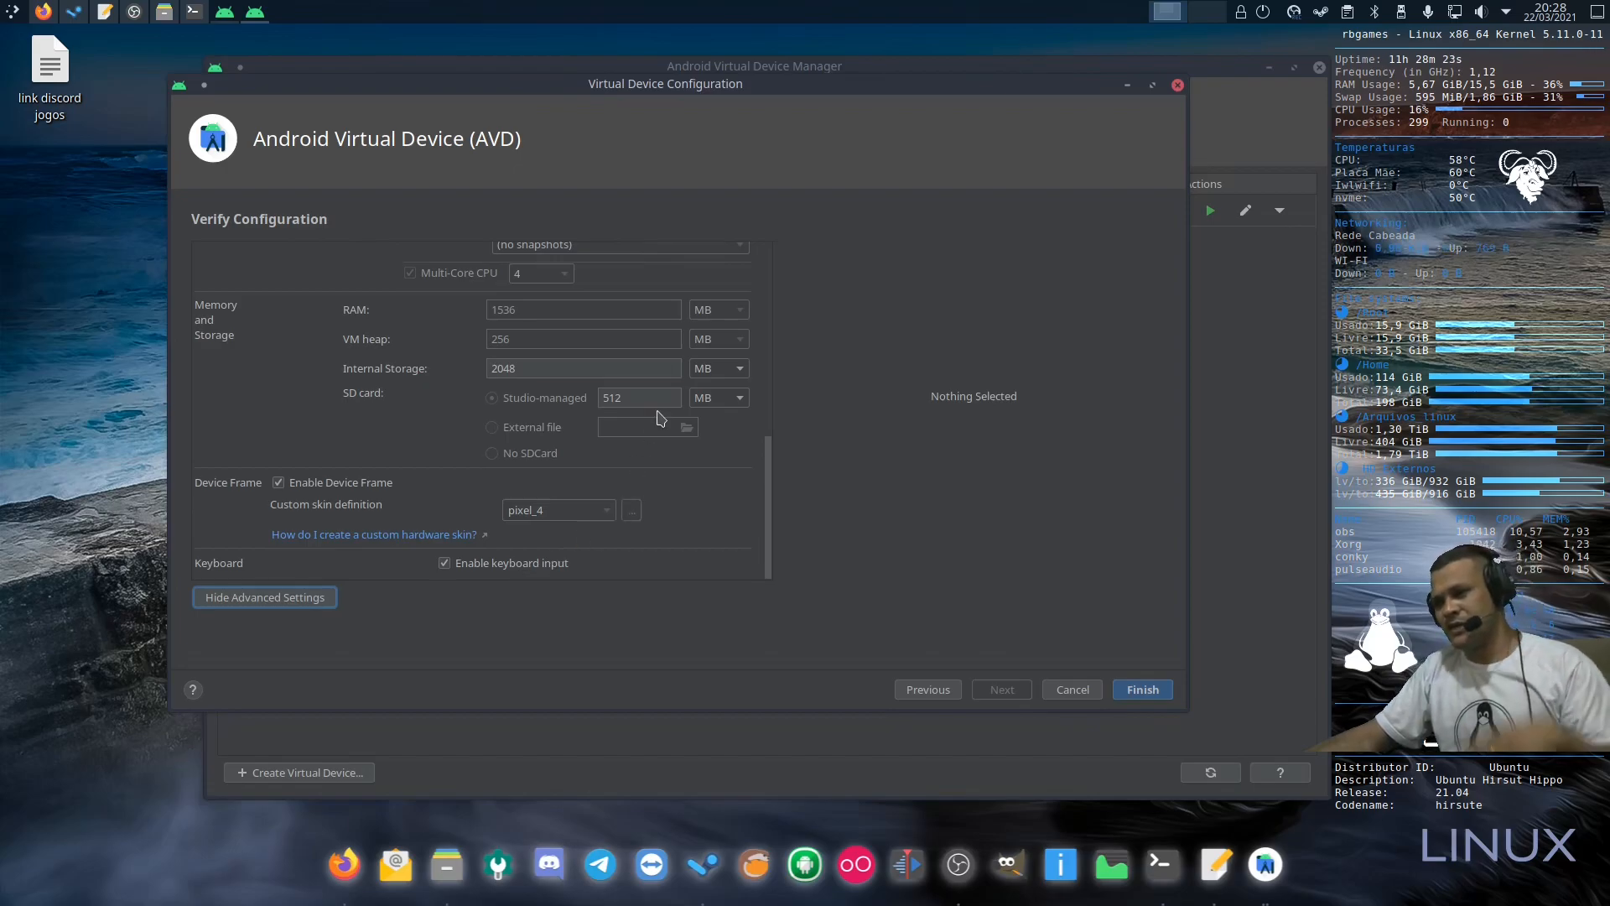
left_click(1141, 690)
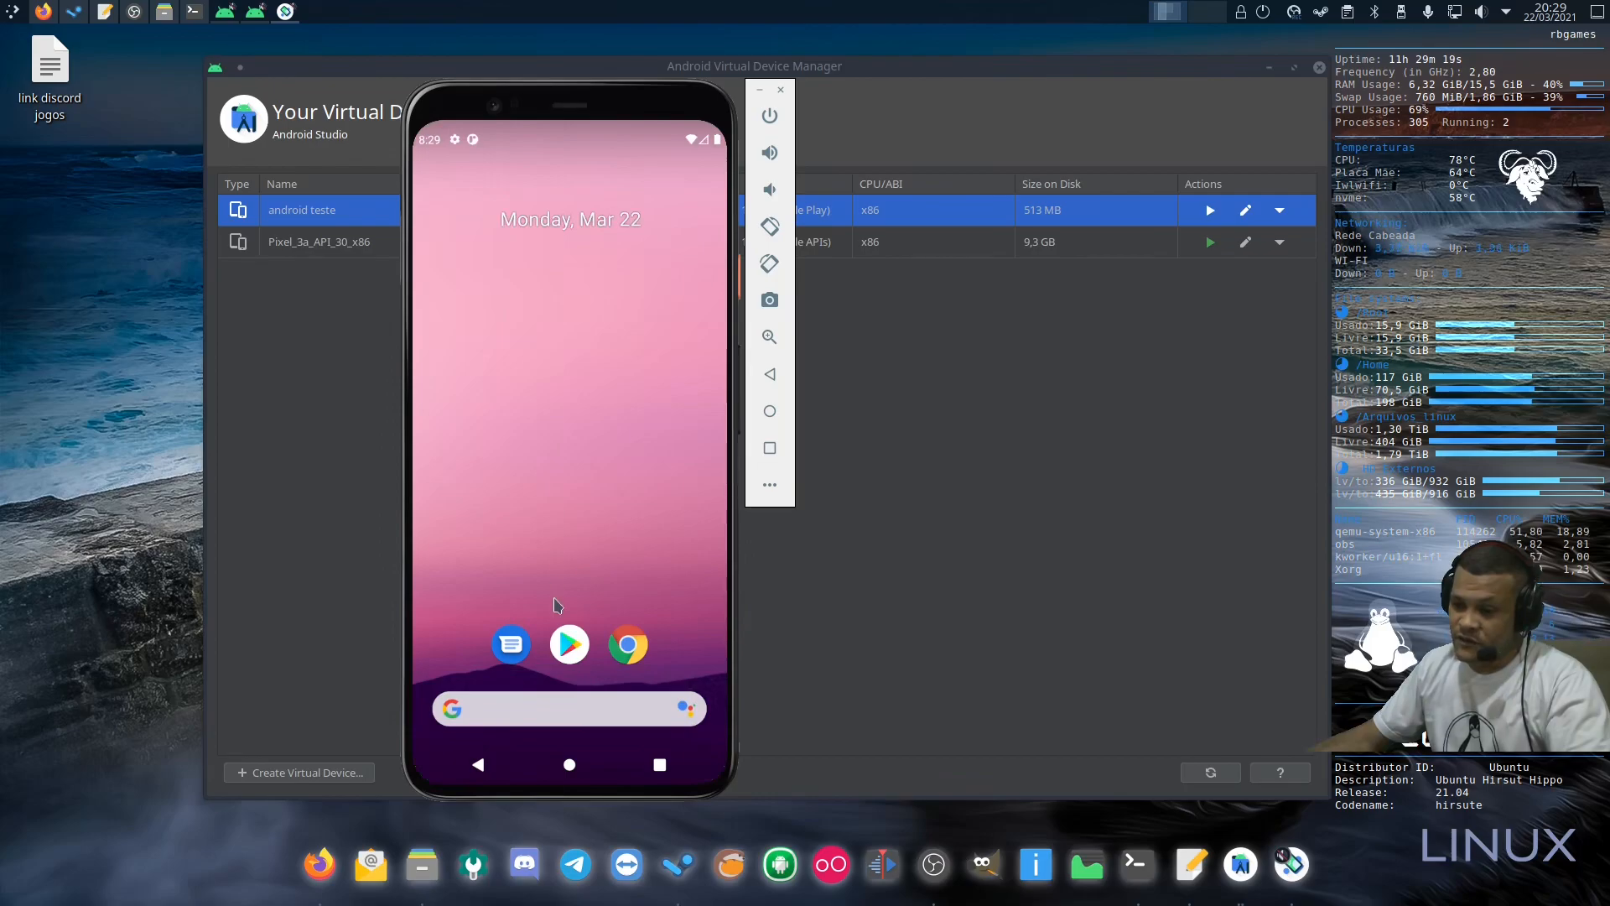
Step: Open the Settings app on the emulated phone, view its Display options, and return to the main settings list
left_click_drag(556, 604, 580, 349)
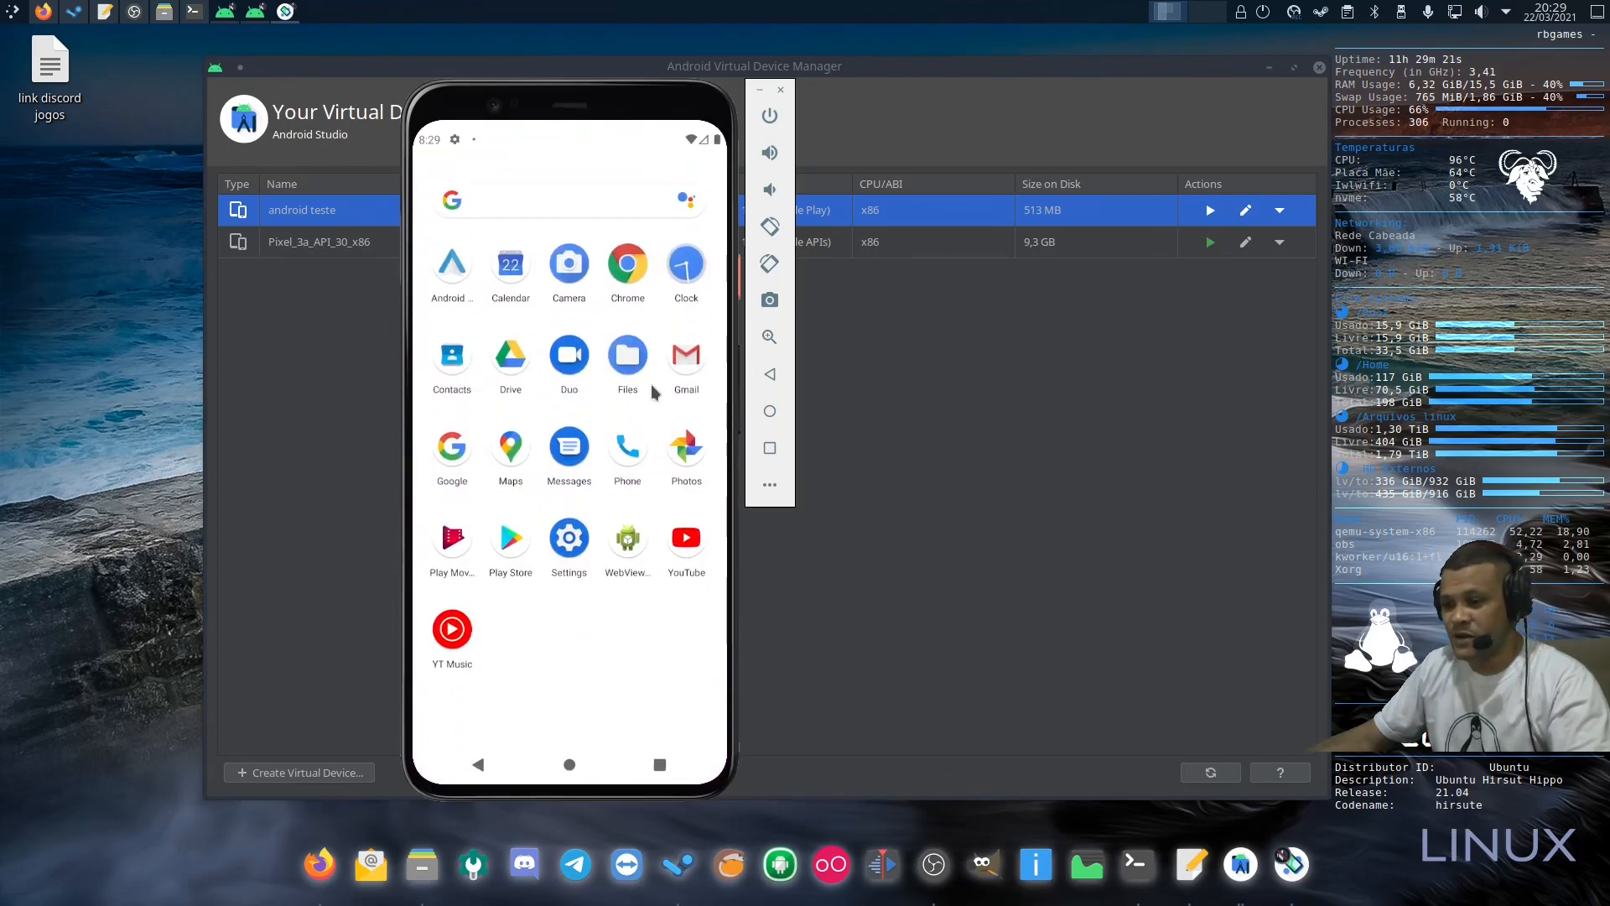
left_click(597, 578)
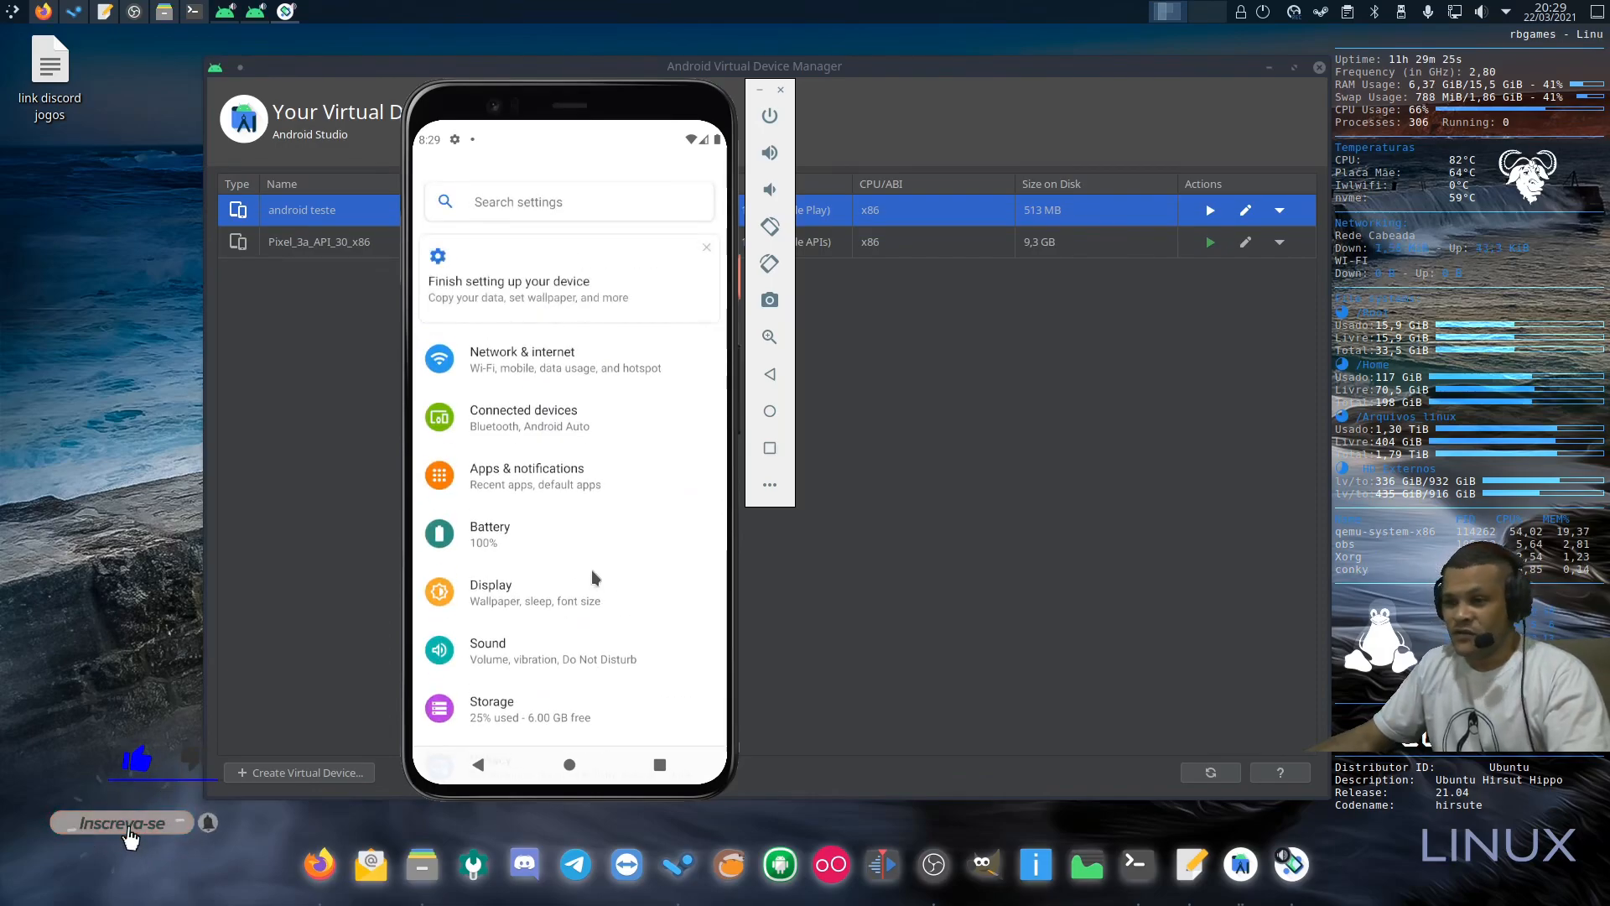
left_click(592, 577)
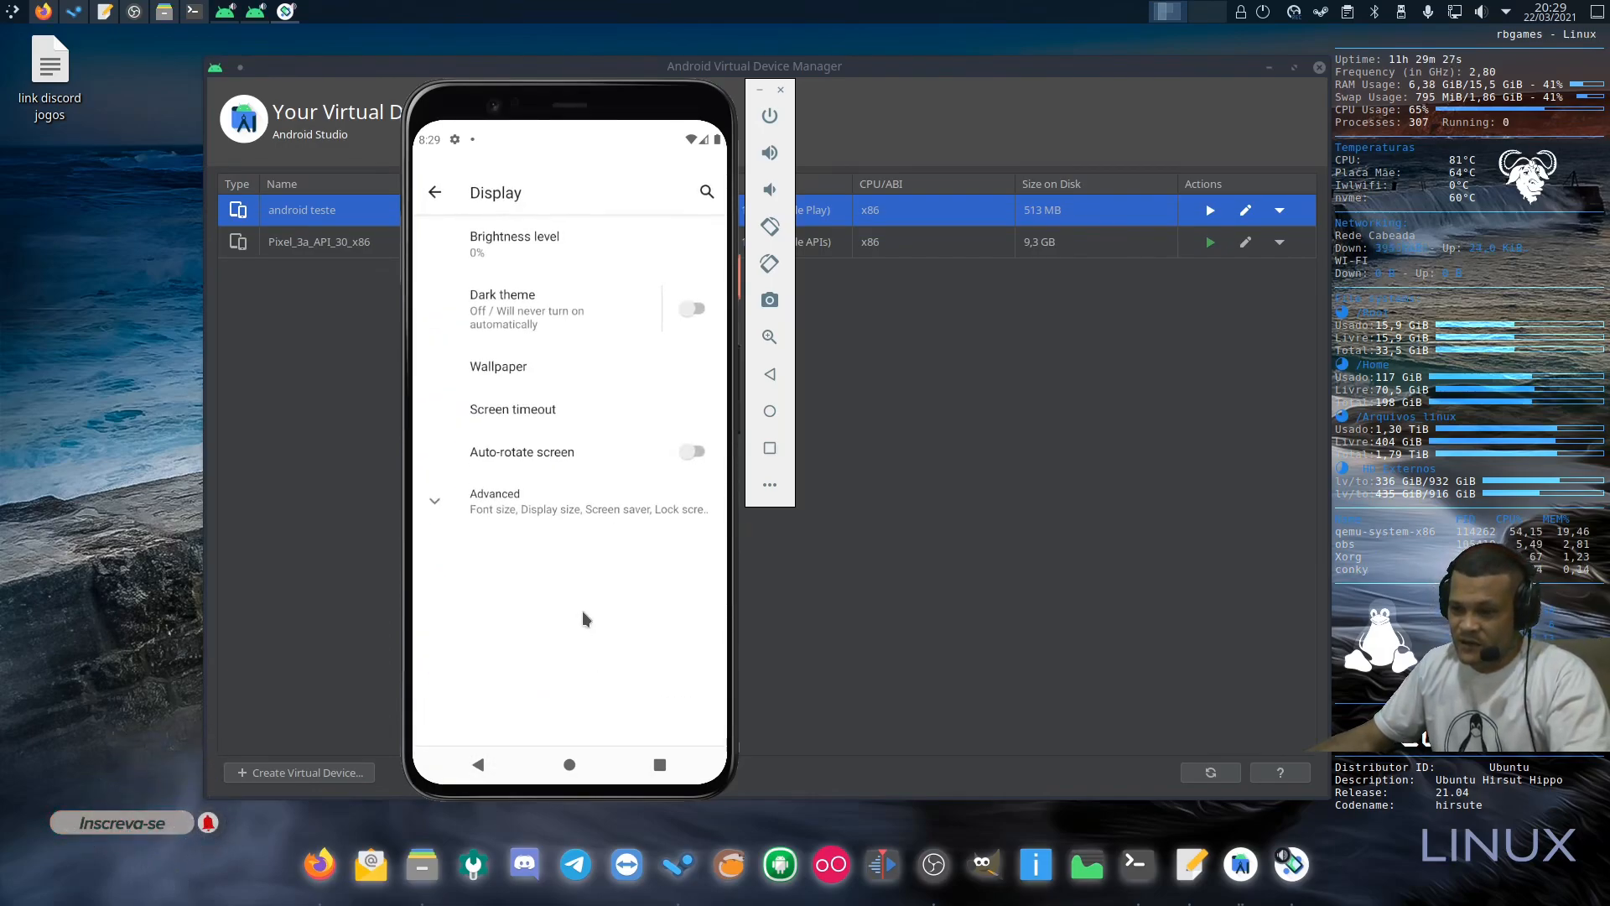
left_click(435, 192)
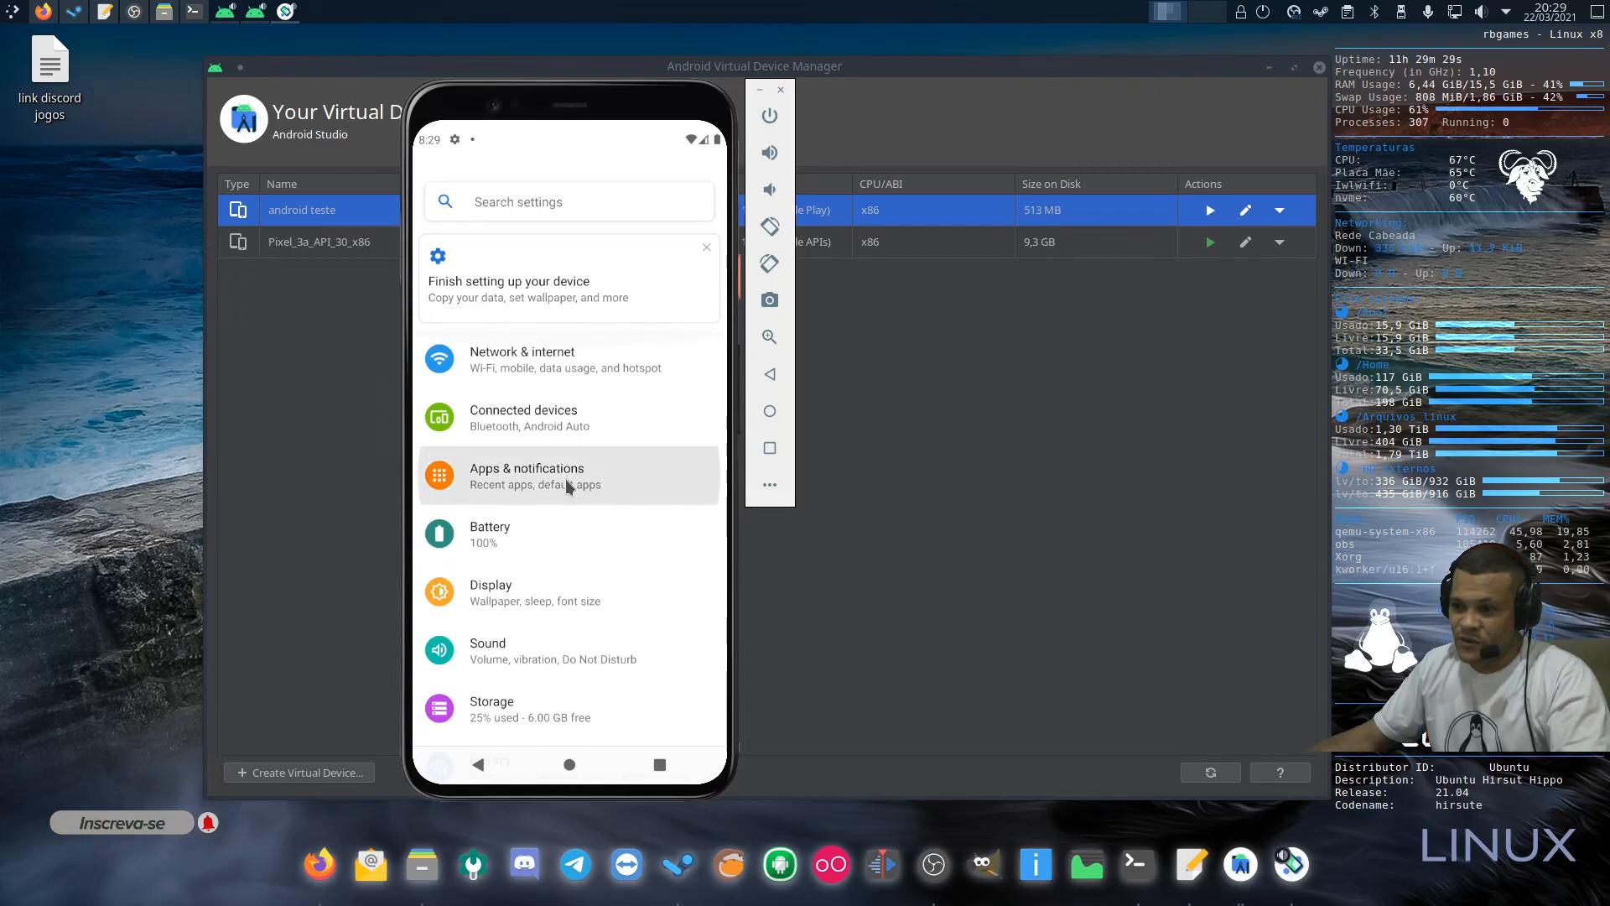
Step: Open the language list in the phone's System settings and add Akan (Gaana) as a language
left_click_drag(642, 627, 633, 225)
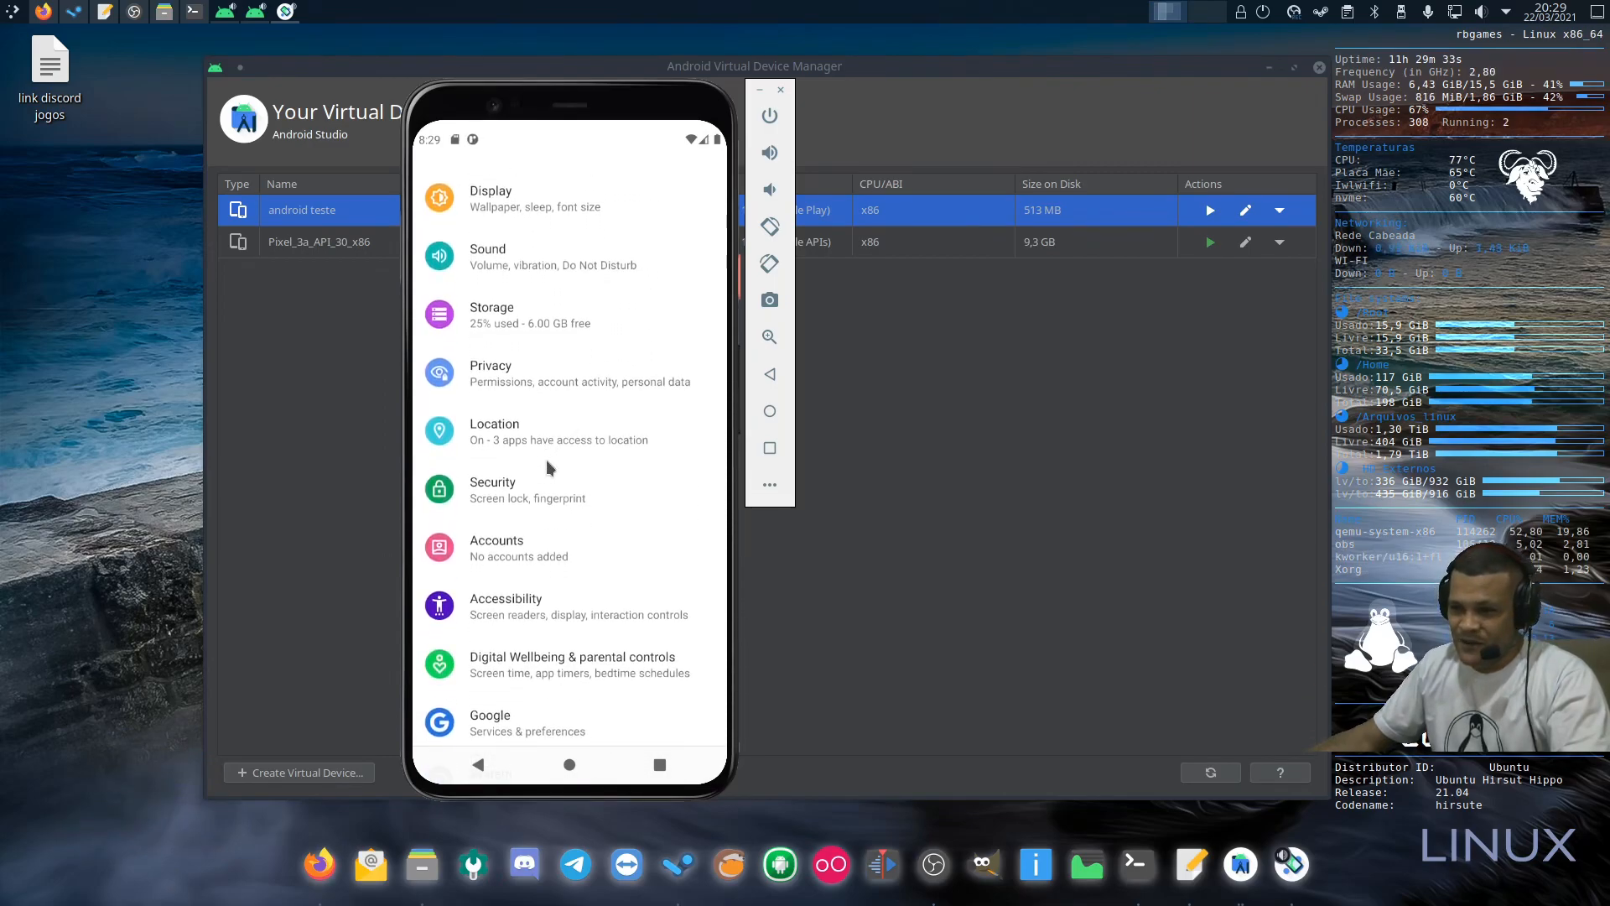
left_click_drag(561, 659, 611, 447)
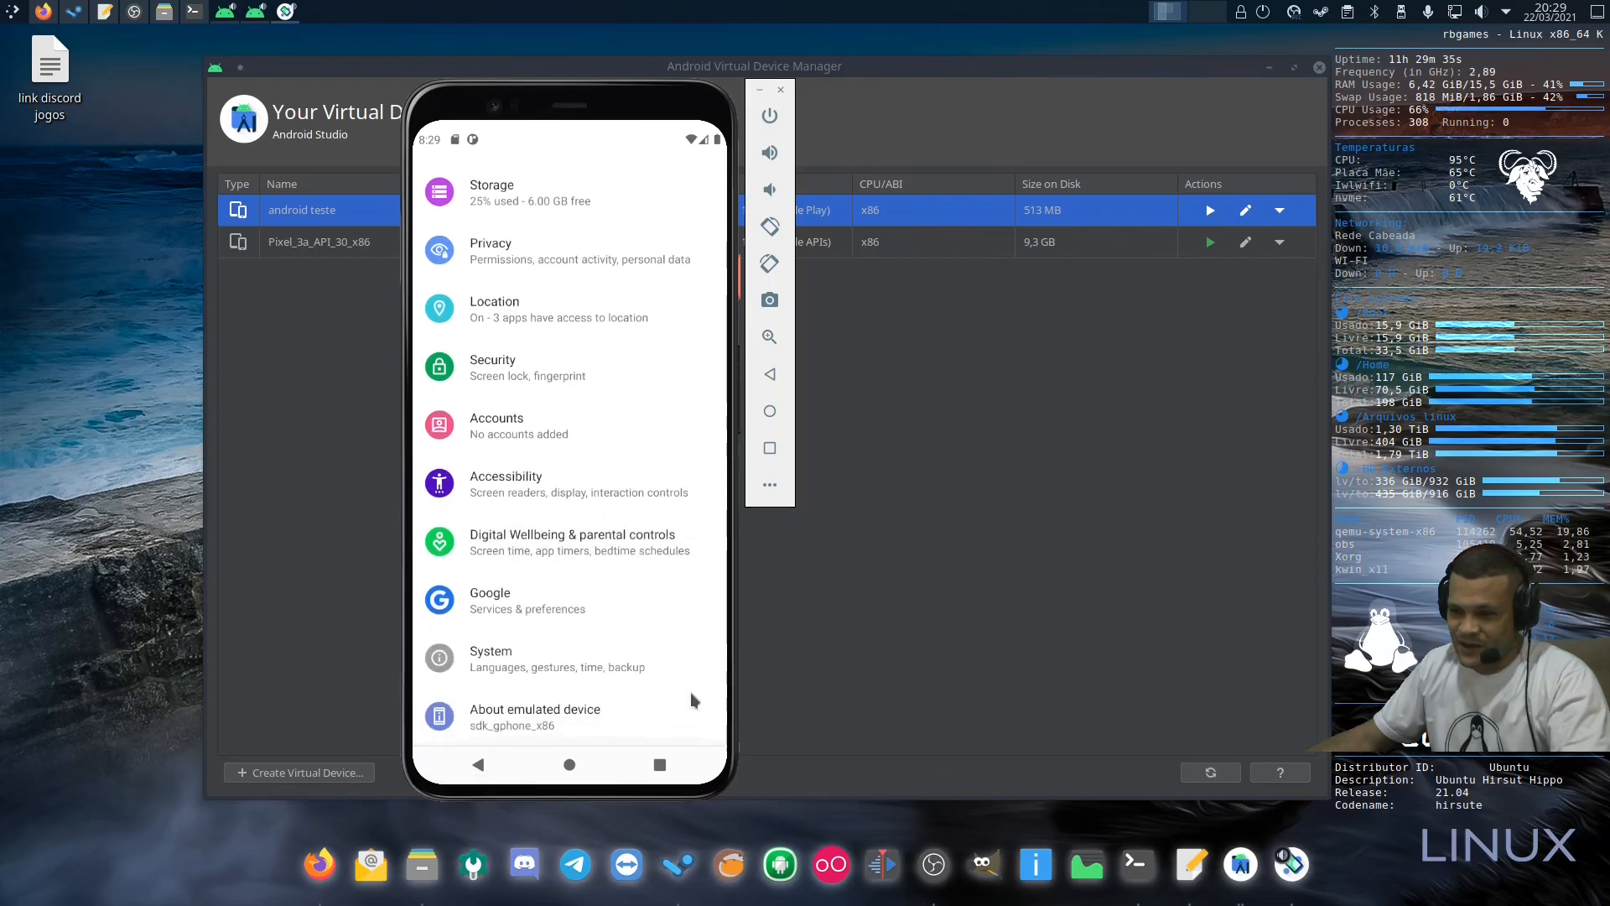
left_click(505, 654)
left_click(513, 250)
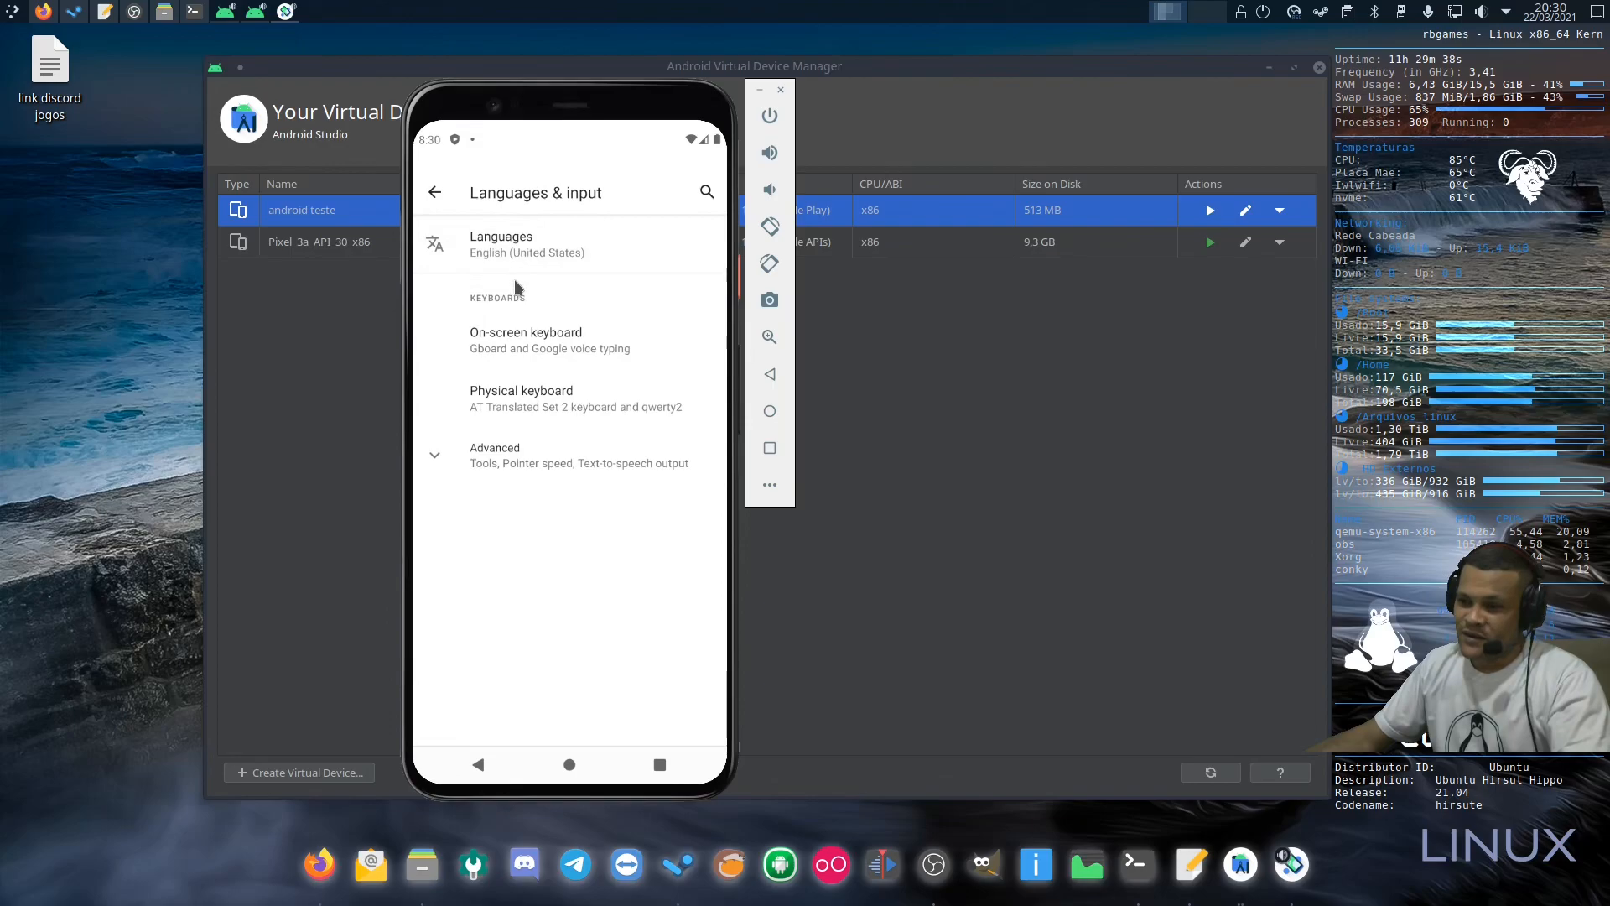
left_click(431, 305)
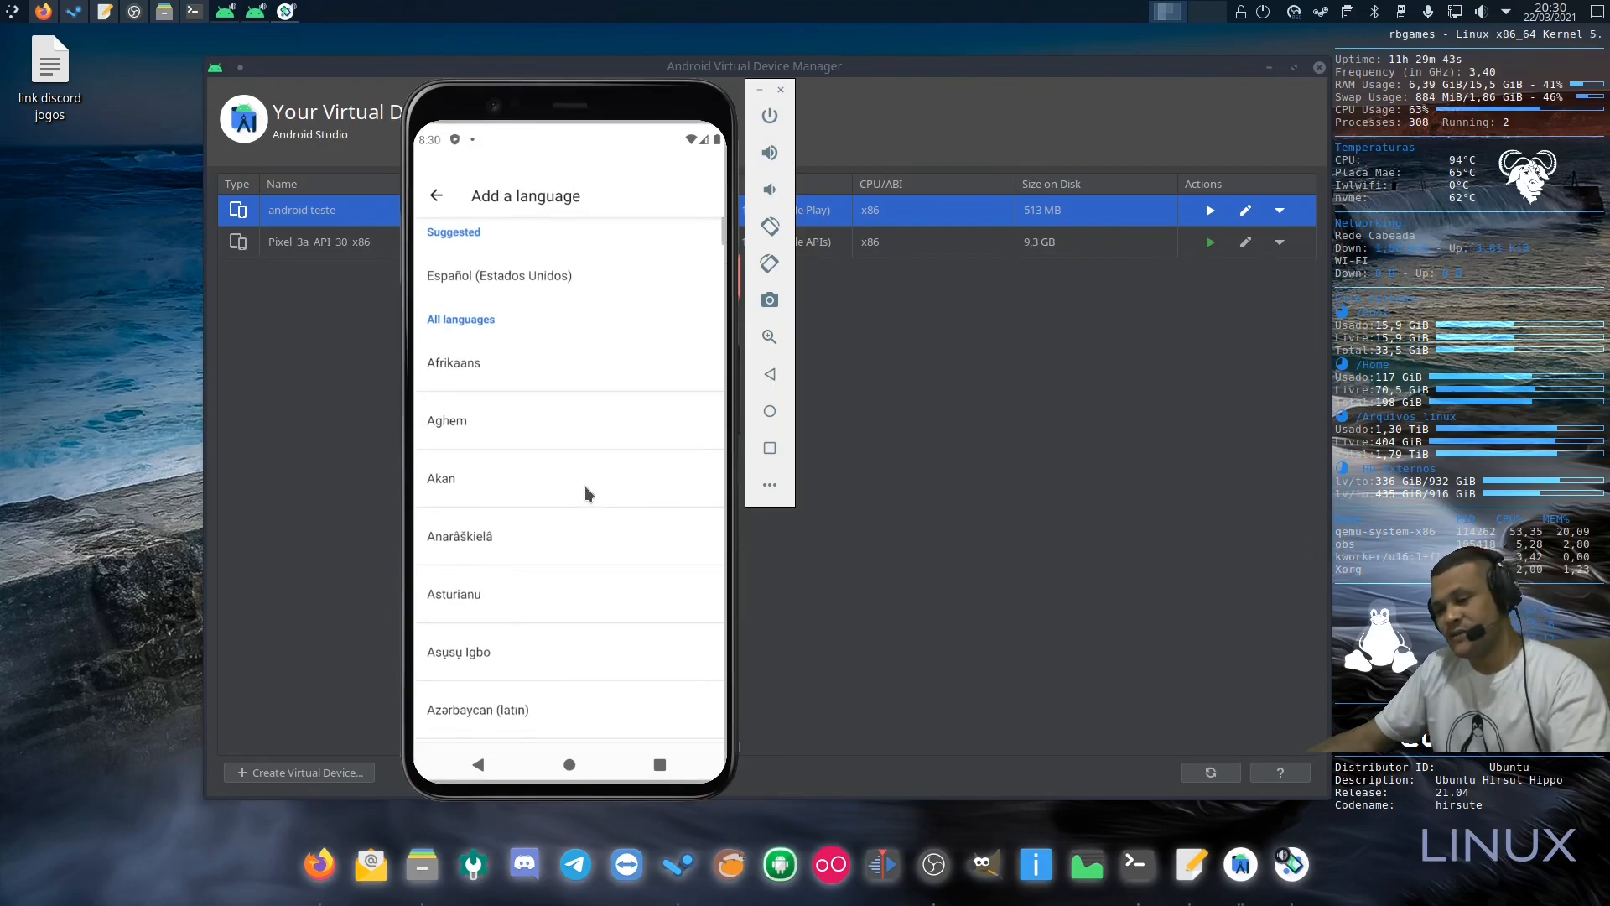
left_click(582, 488)
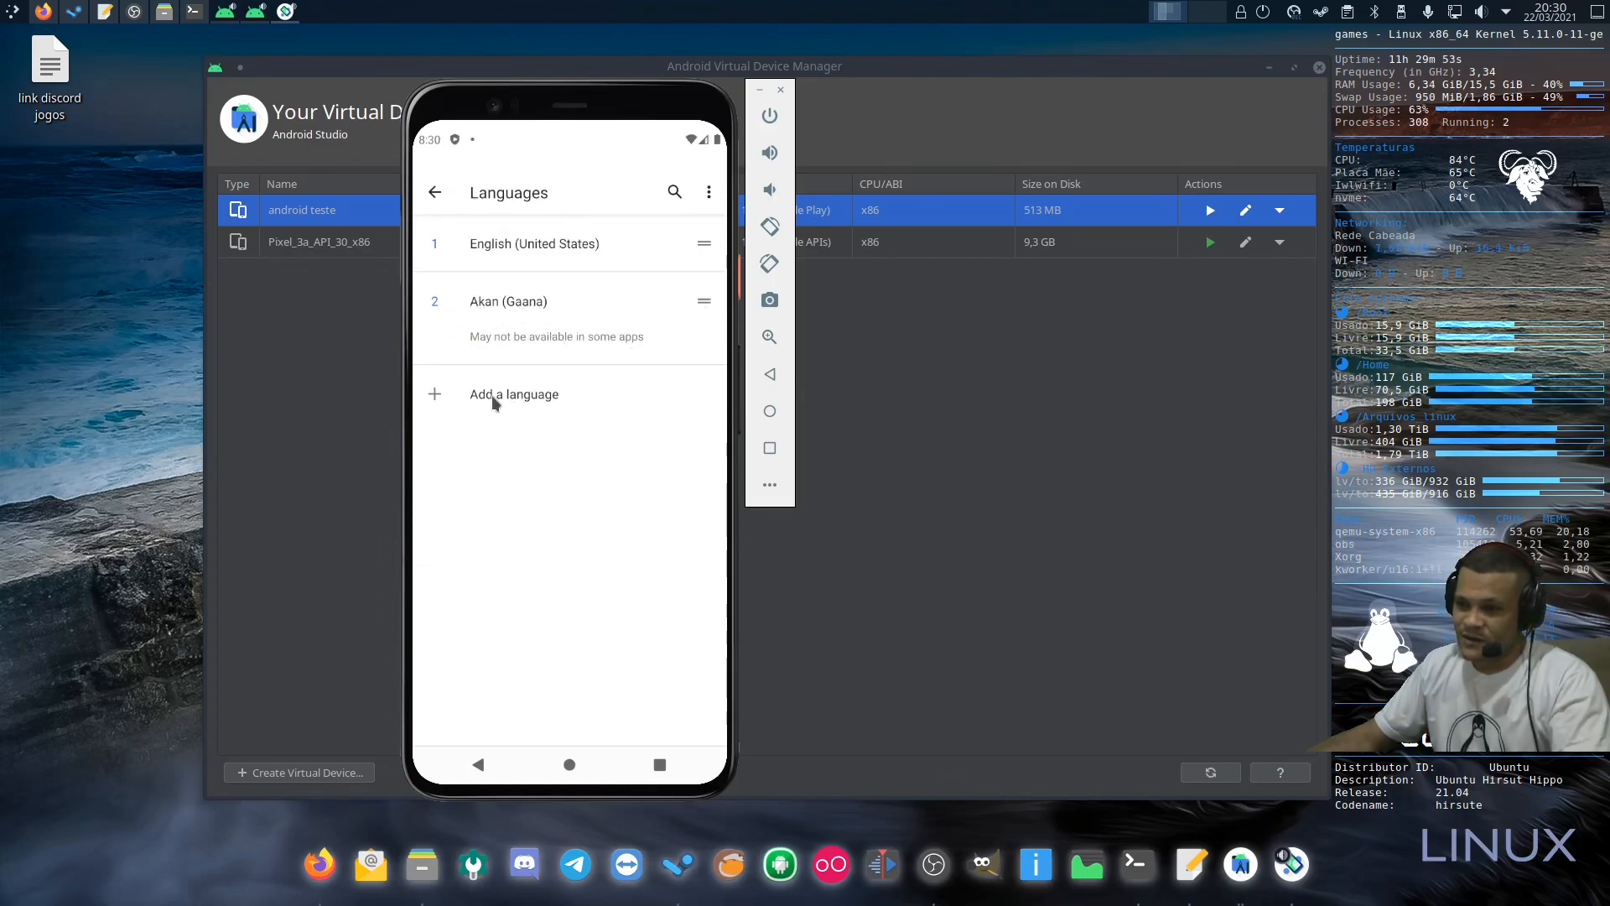
Step: Search the available languages for "portu" and add Português (Brasil) to the phone's language list
left_click(441, 398)
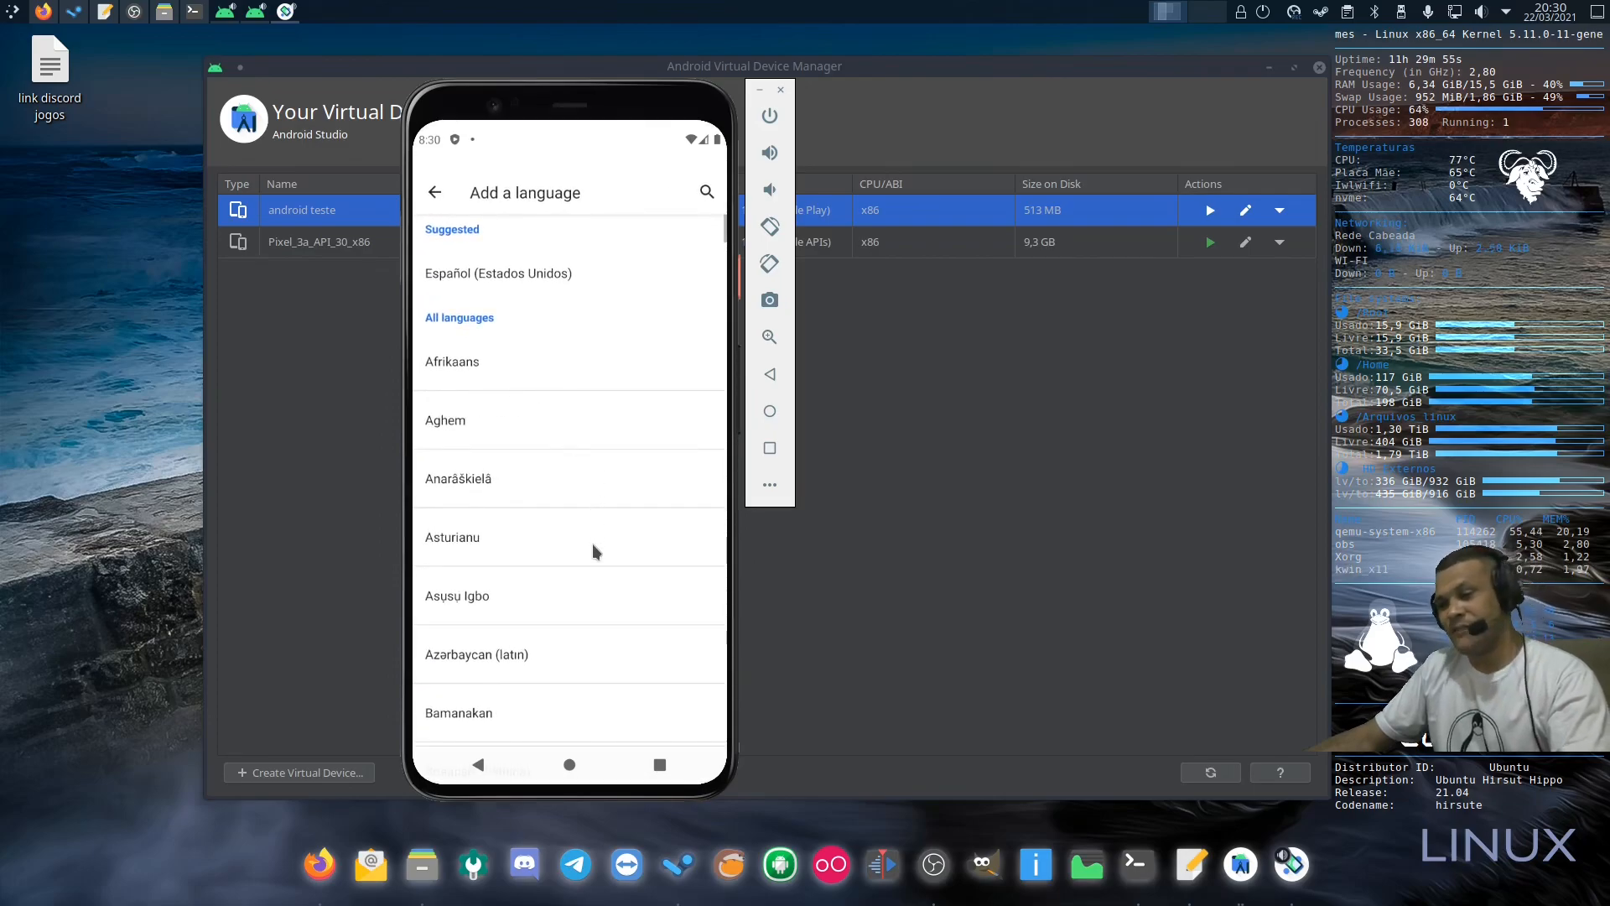
left_click_drag(592, 541, 591, 345)
left_click_drag(604, 594, 612, 480)
left_click_drag(602, 634, 612, 405)
left_click_drag(582, 685, 582, 198)
left_click_drag(603, 662, 611, 273)
left_click_drag(575, 593, 600, 312)
left_click(706, 191)
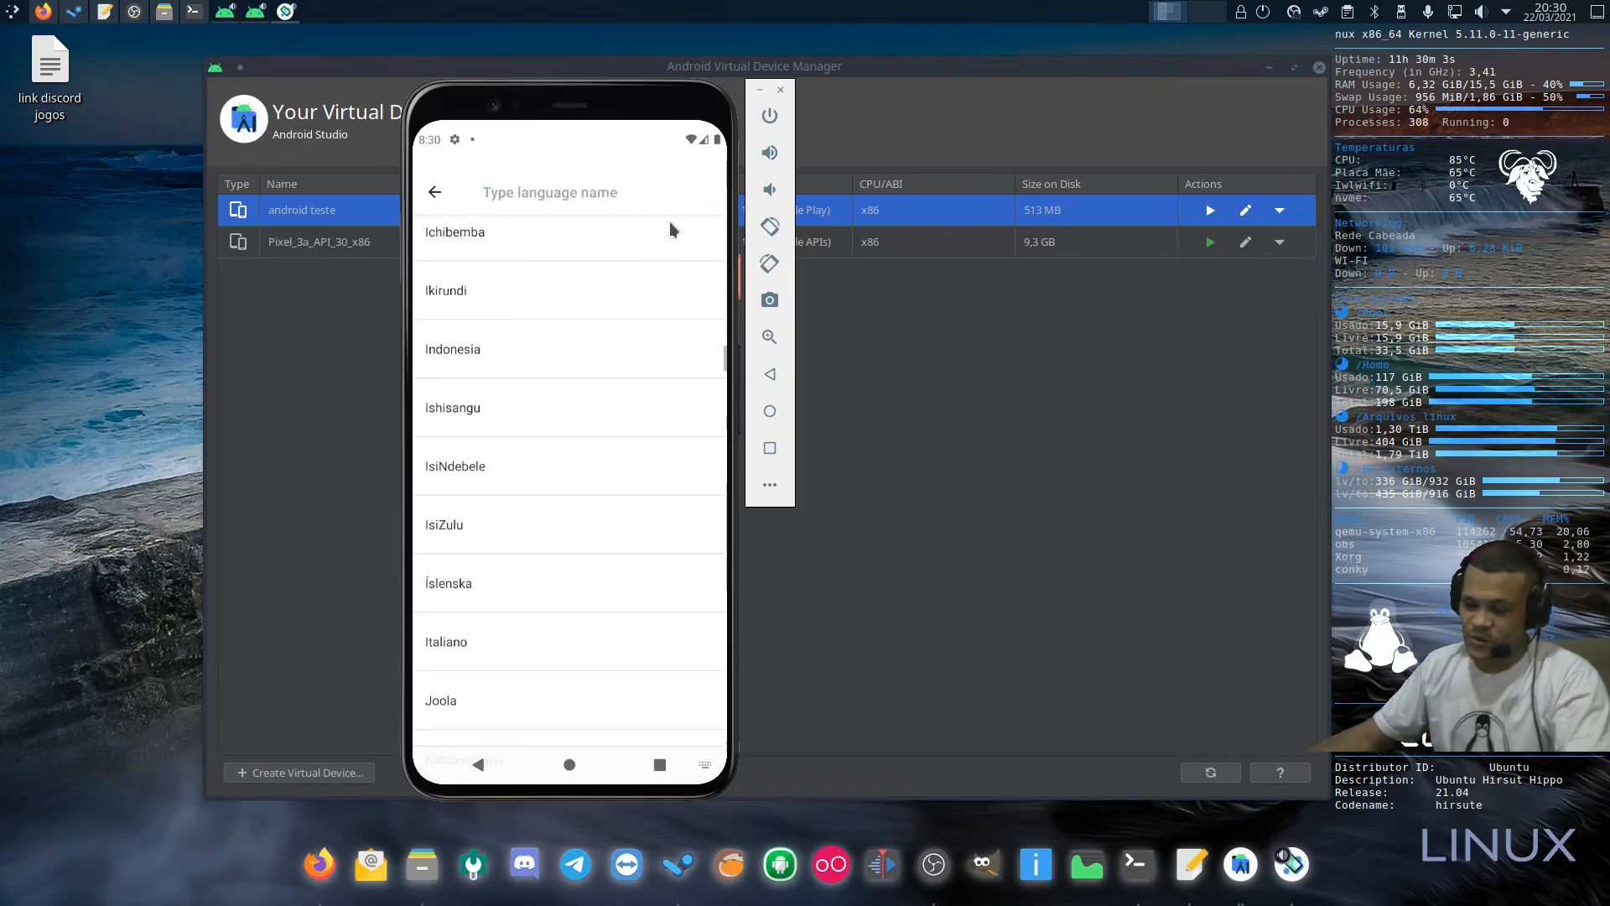
type("portu")
left_click(460, 246)
left_click(472, 270)
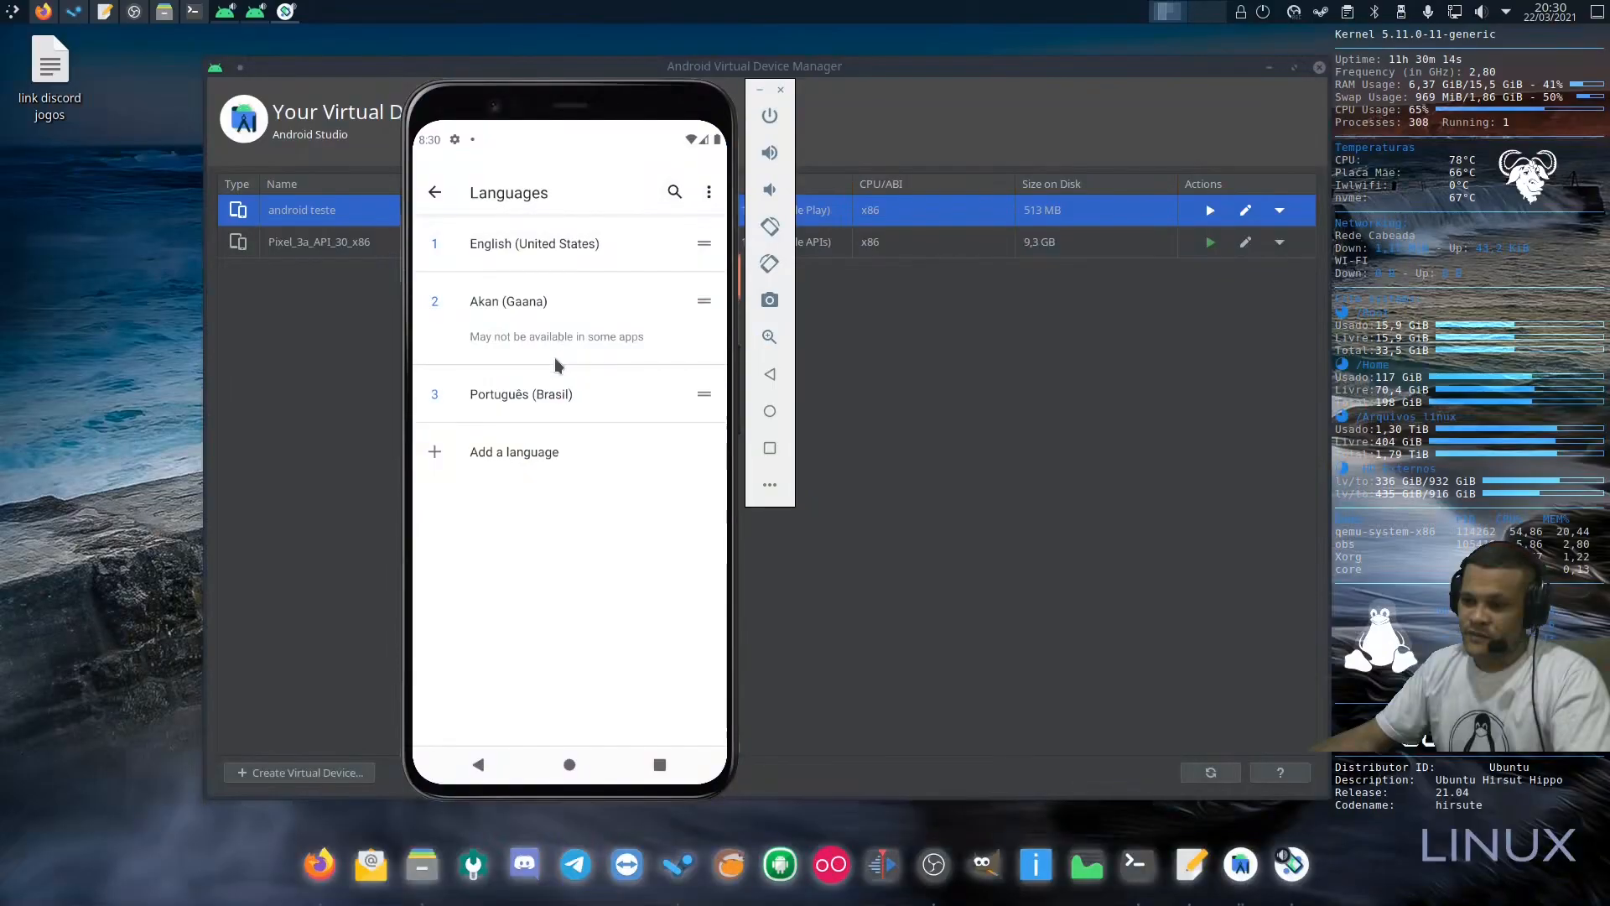
Step: Move Português (Brasil) to first place in the language list, and go back to the main settings list
left_click_drag(703, 396, 687, 269)
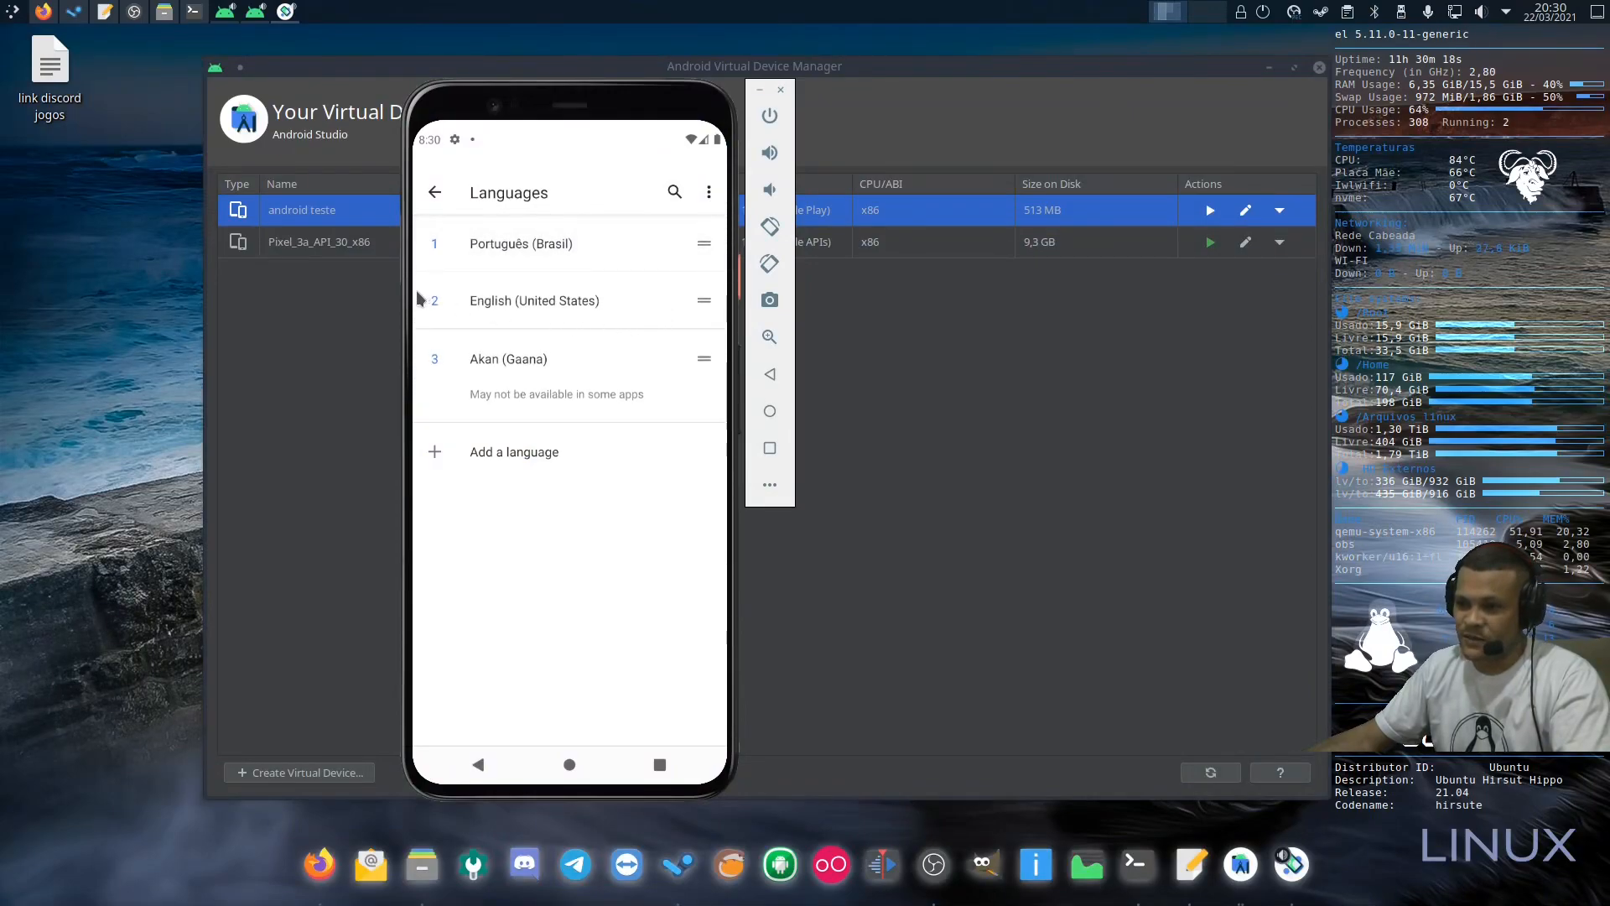
left_click(436, 201)
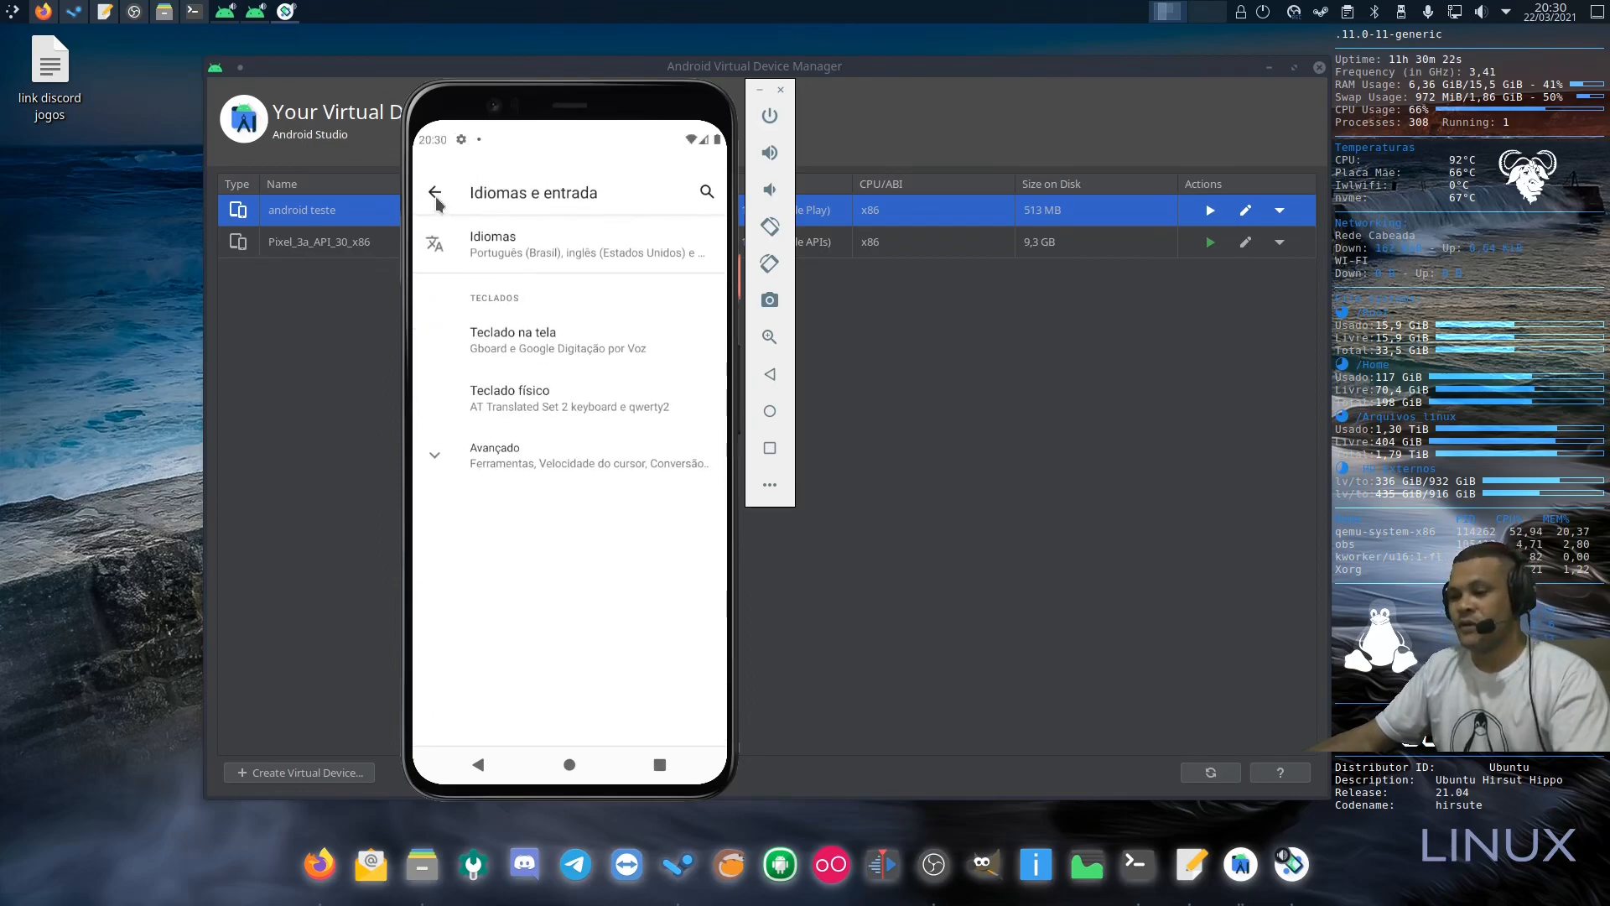
left_click(436, 197)
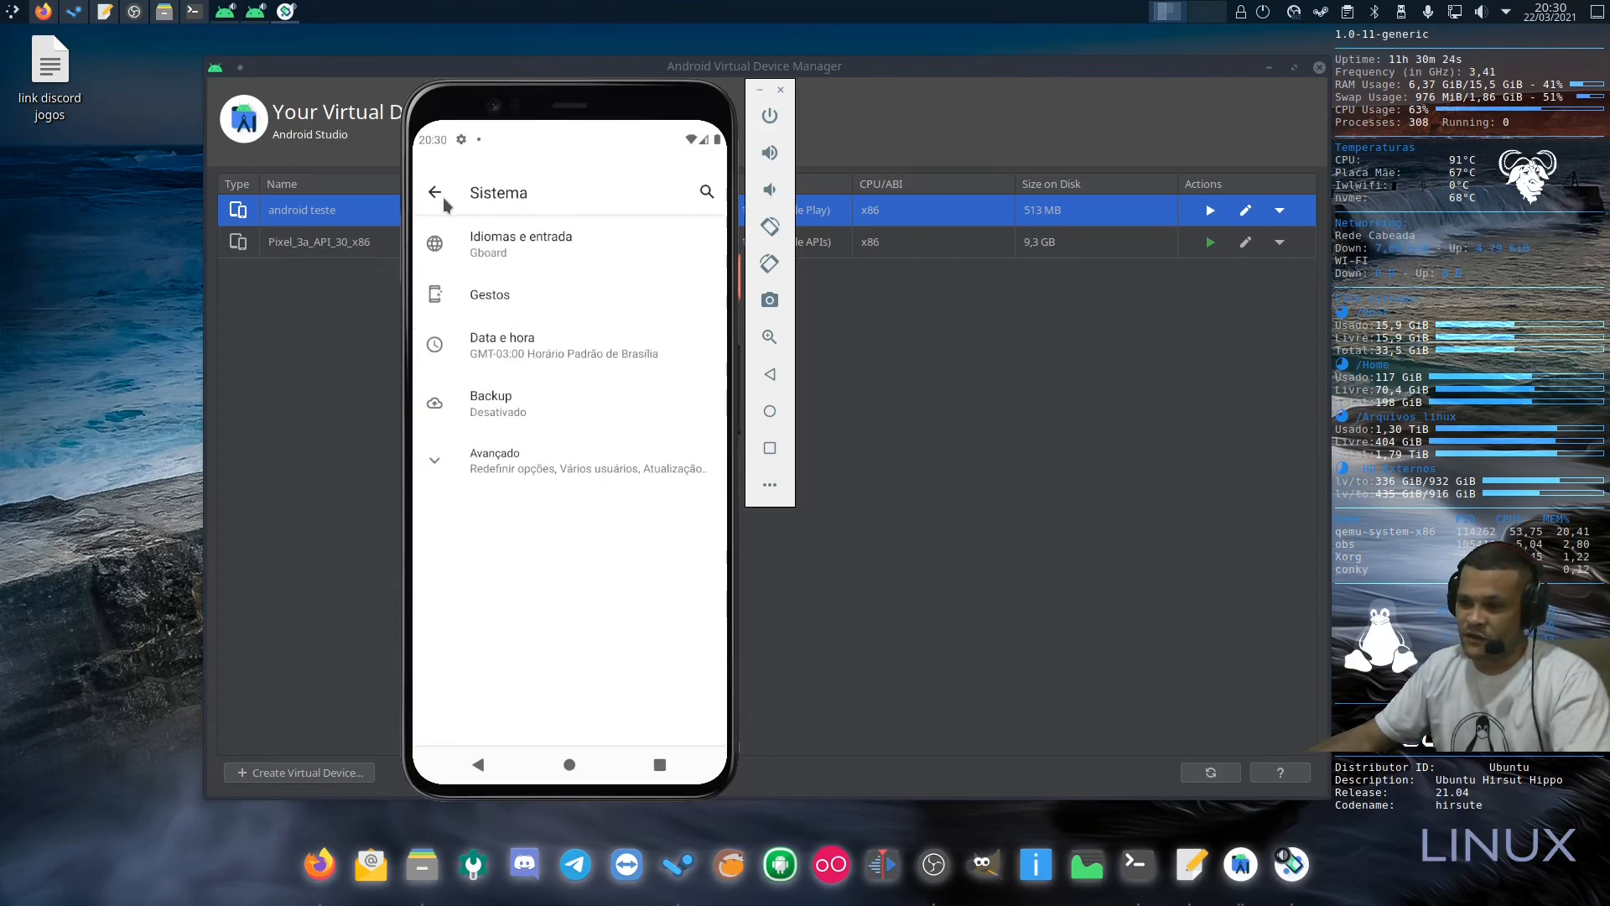
left_click_drag(540, 571, 648, 300)
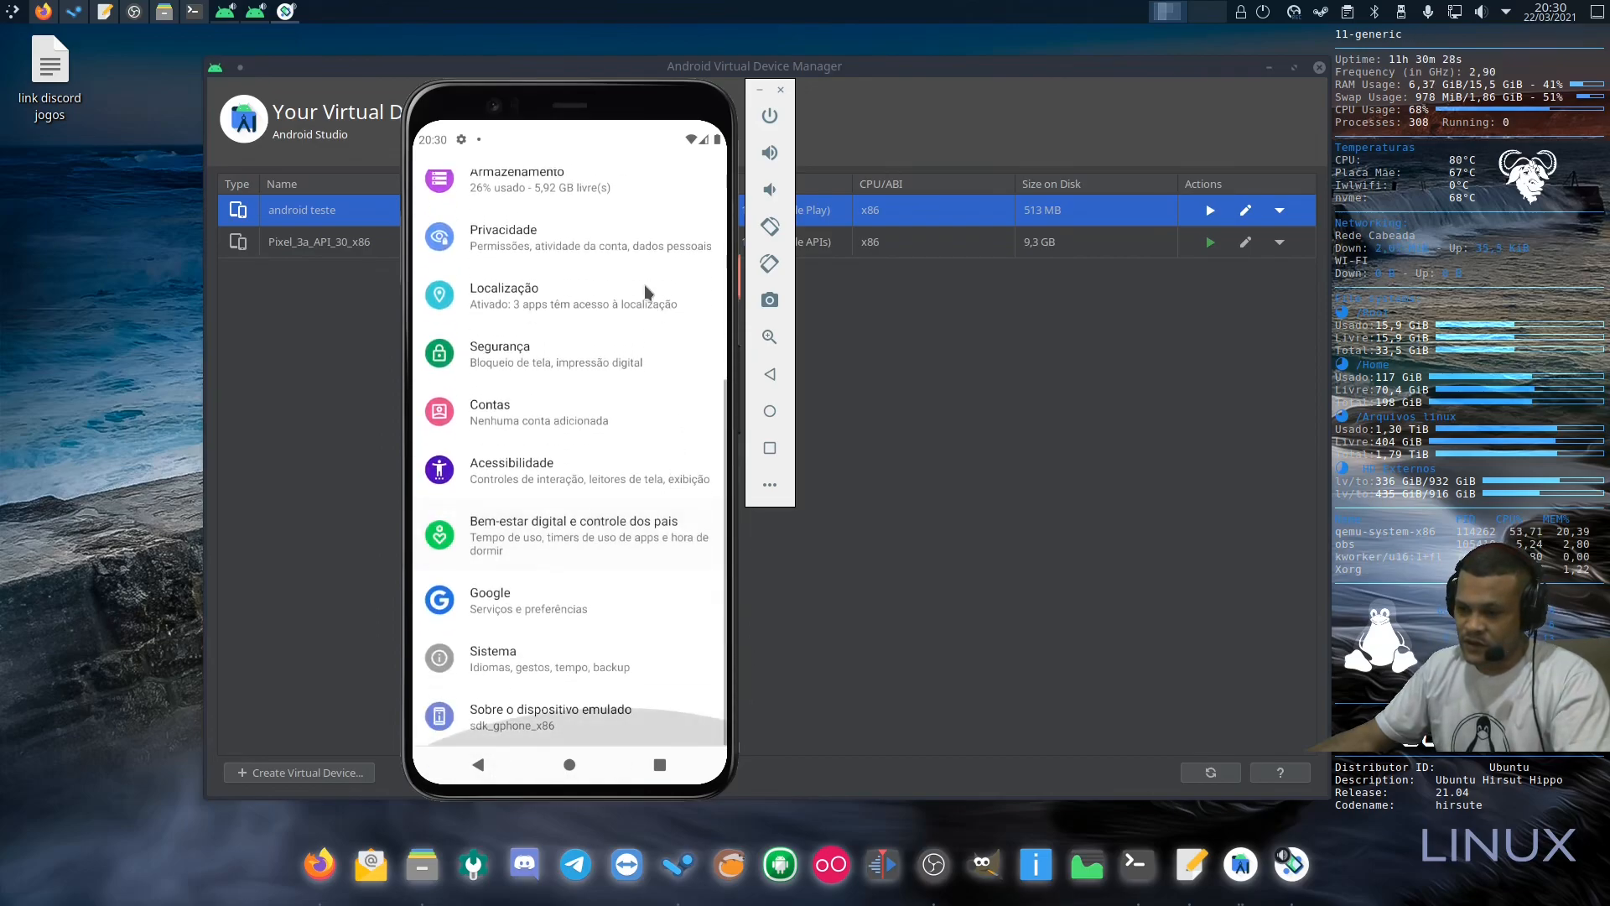
Step: View the emulated device's About page, and return to the beginning of the main settings list
left_click(556, 711)
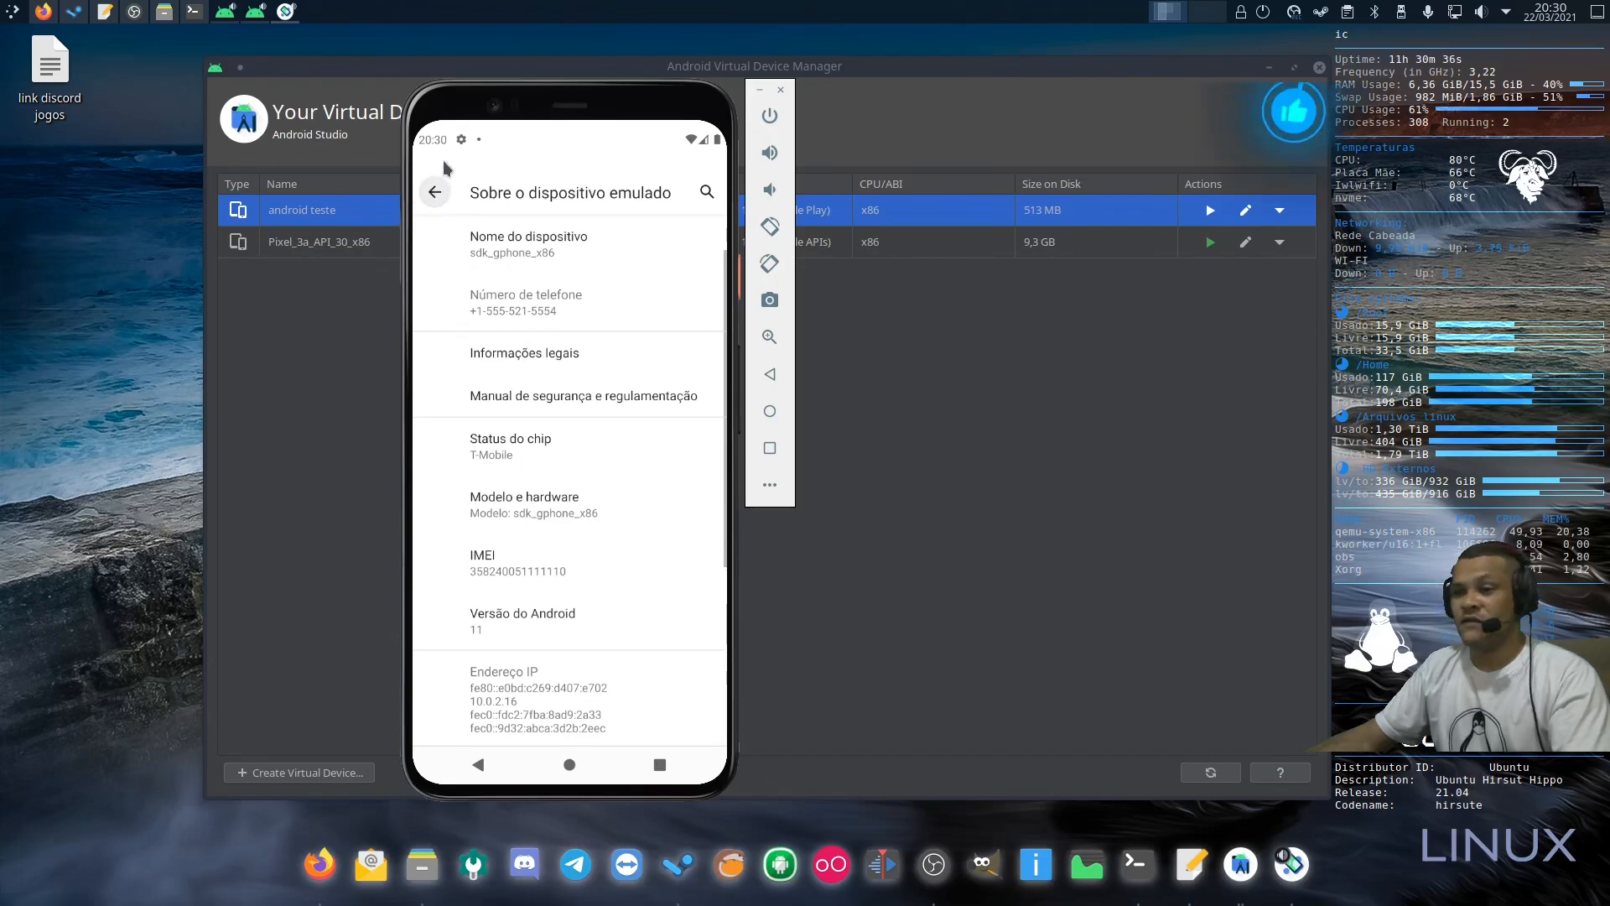
left_click(436, 195)
scroll(641, 530, "up", 2)
scroll(652, 638, "up", 3)
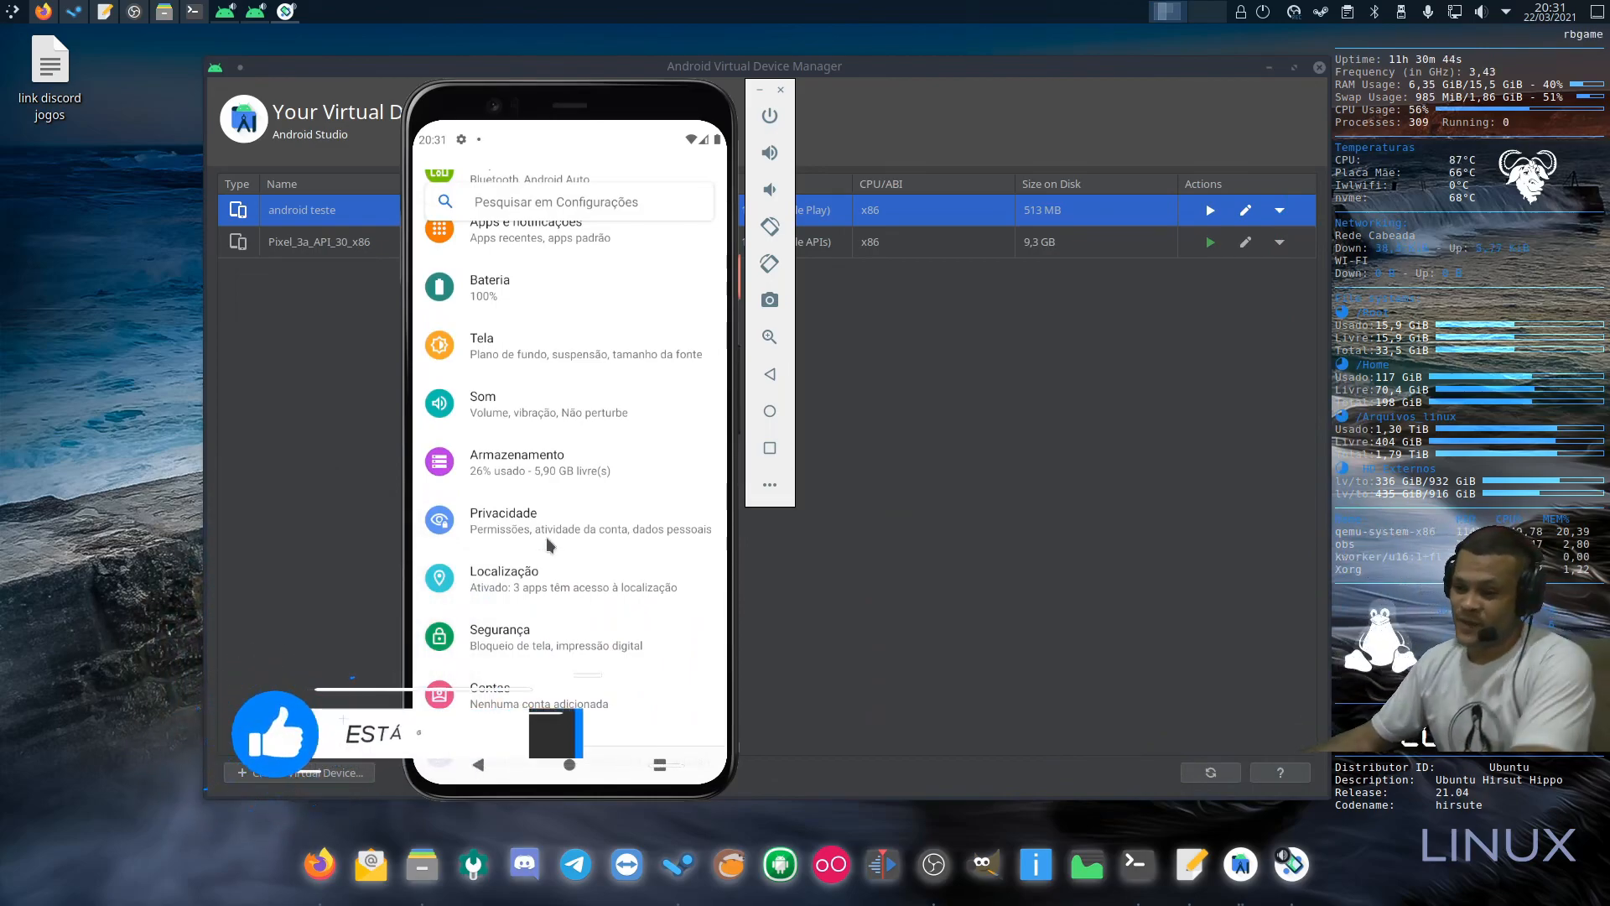
left_click_drag(561, 402, 562, 687)
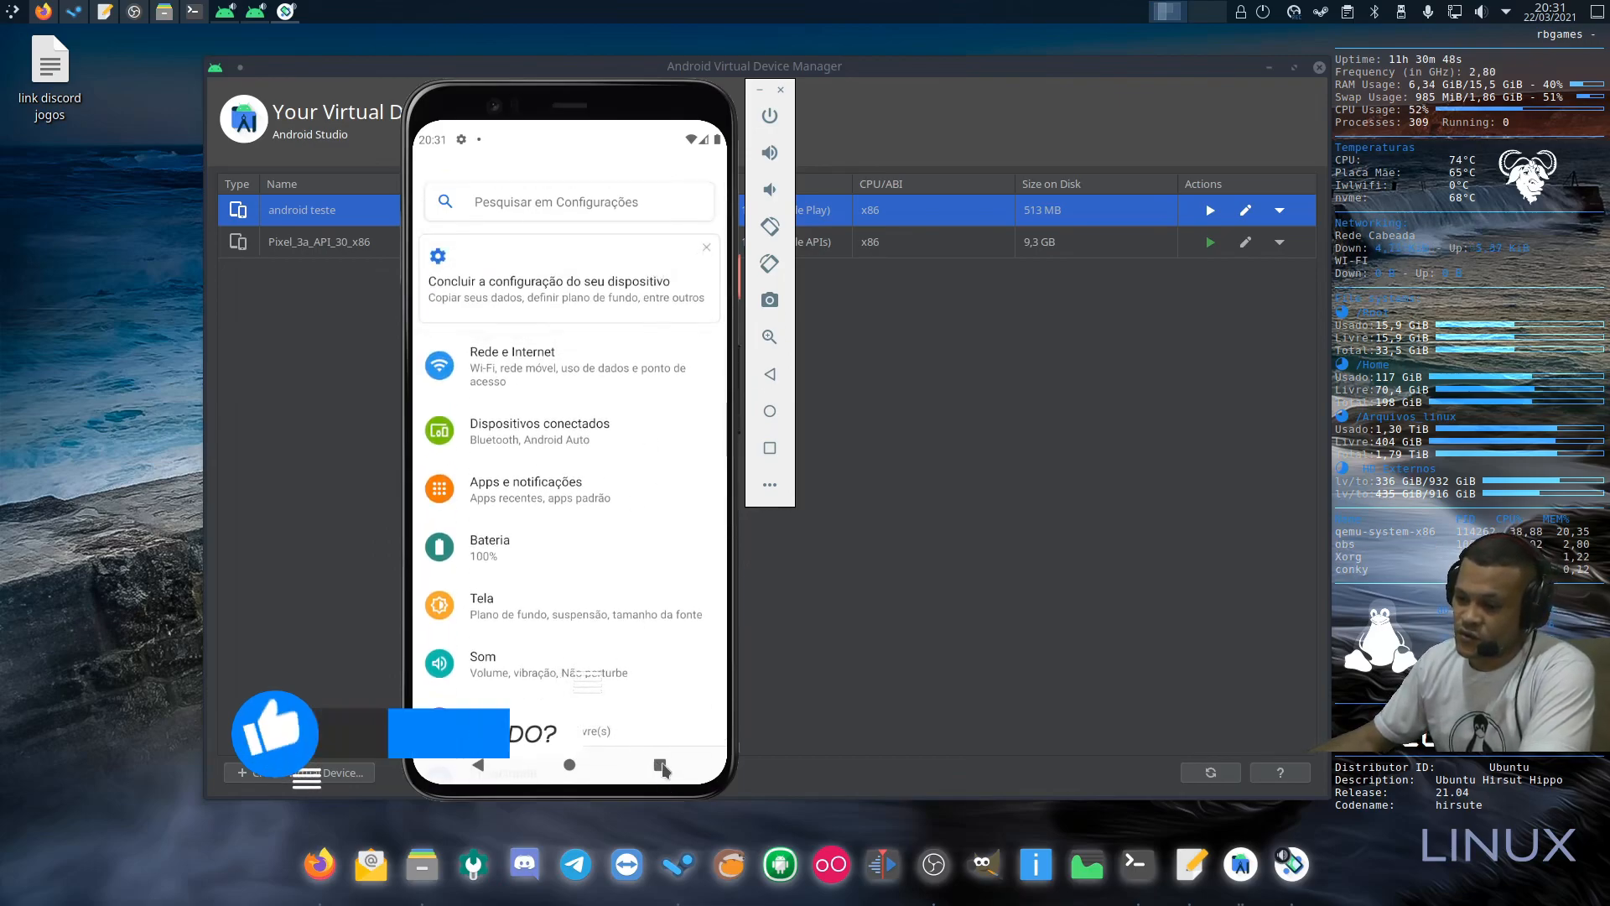
Step: Close the phone's Settings app from the recent apps and open the Google Play Store
left_click_drag(568, 738, 571, 135)
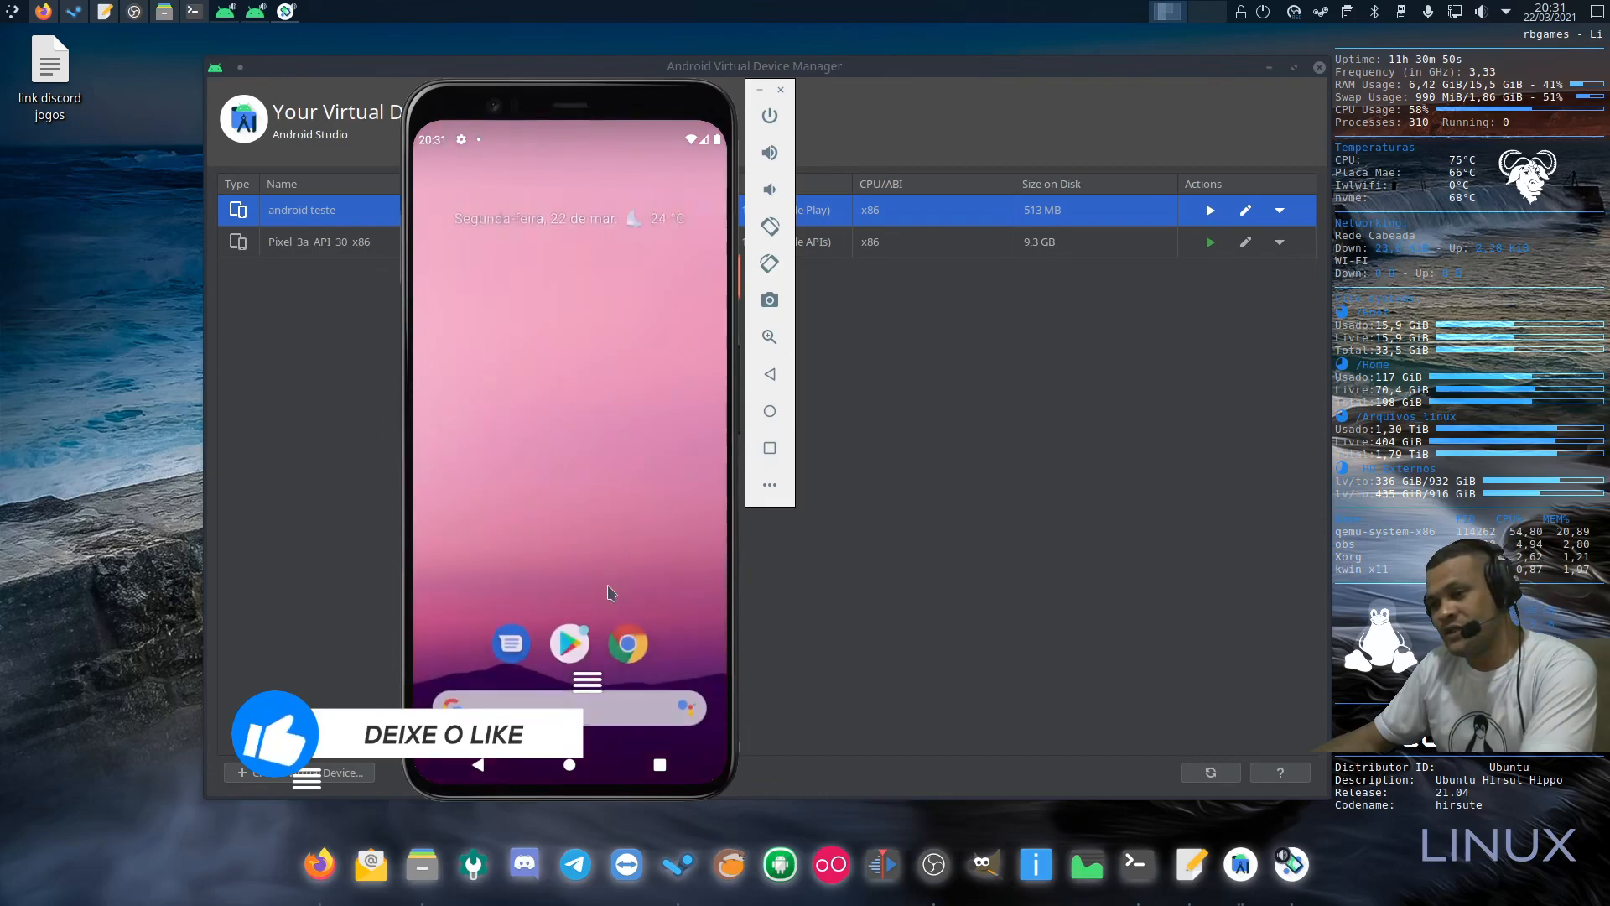
left_click(568, 642)
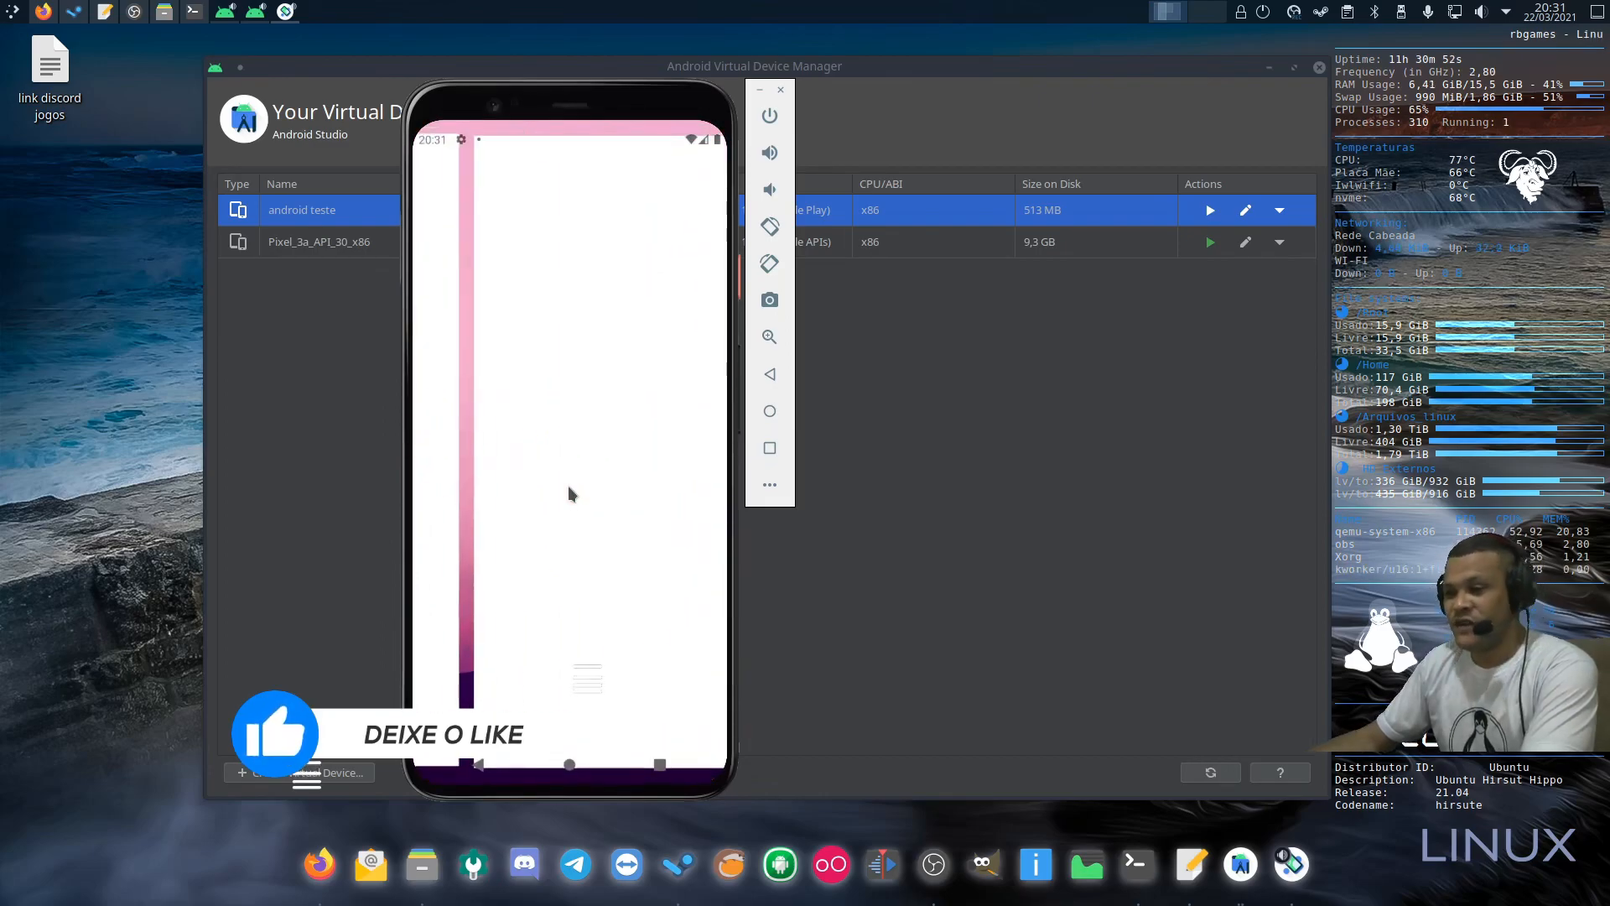
left_click(579, 581)
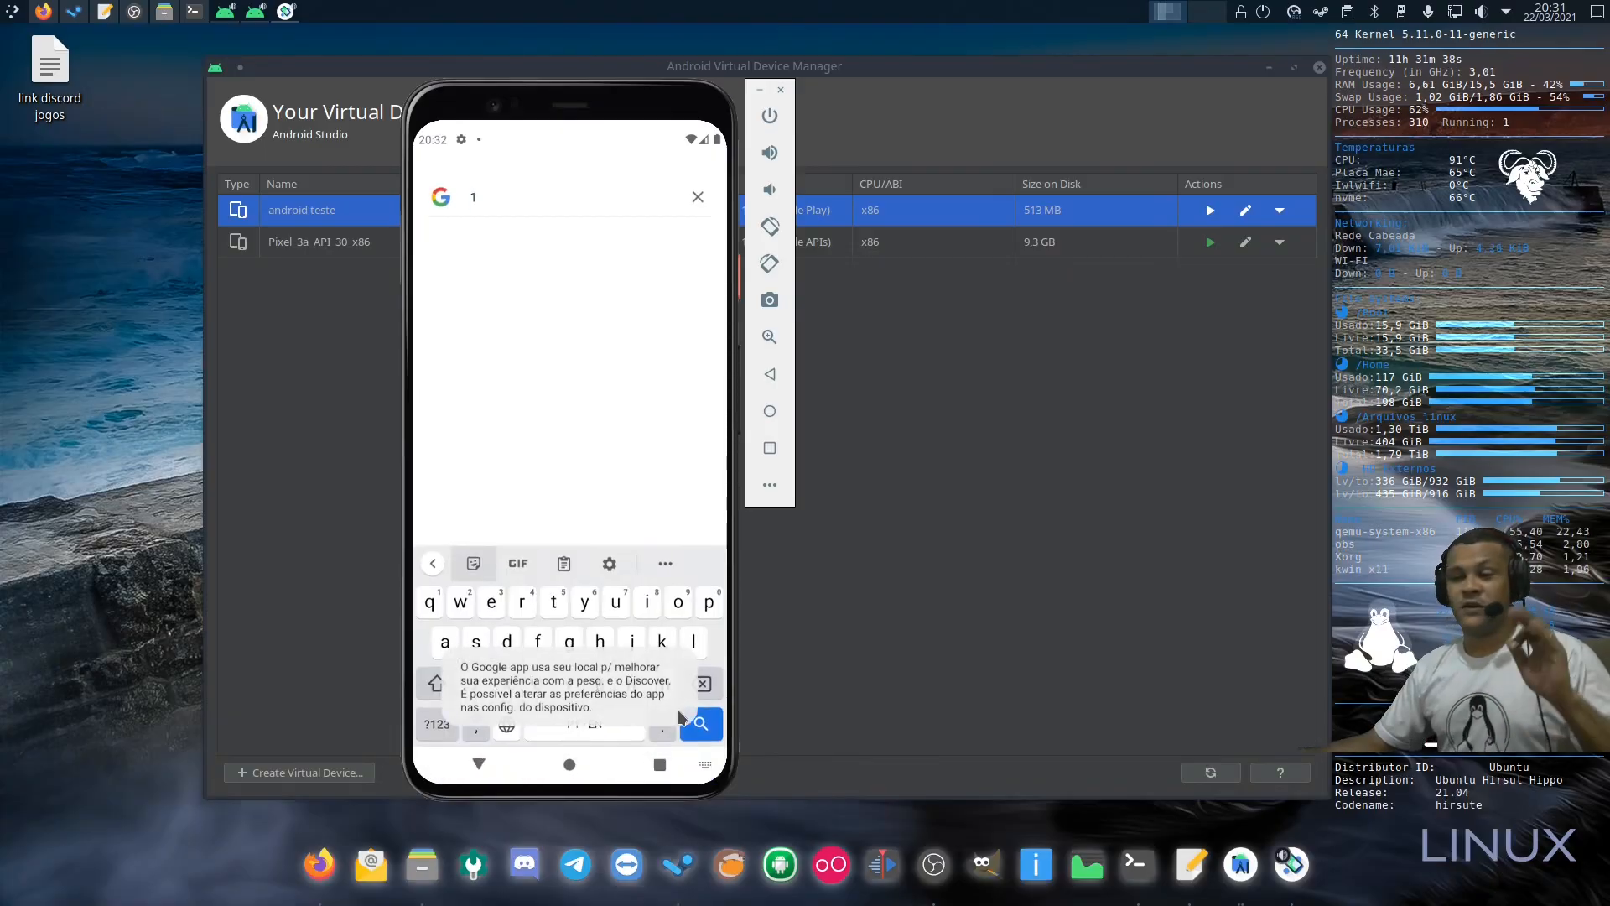
Step: Enter 1 in the phone's Google search, clear it, and go back to the Play Store through the recent apps
type("1")
left_click(696, 198)
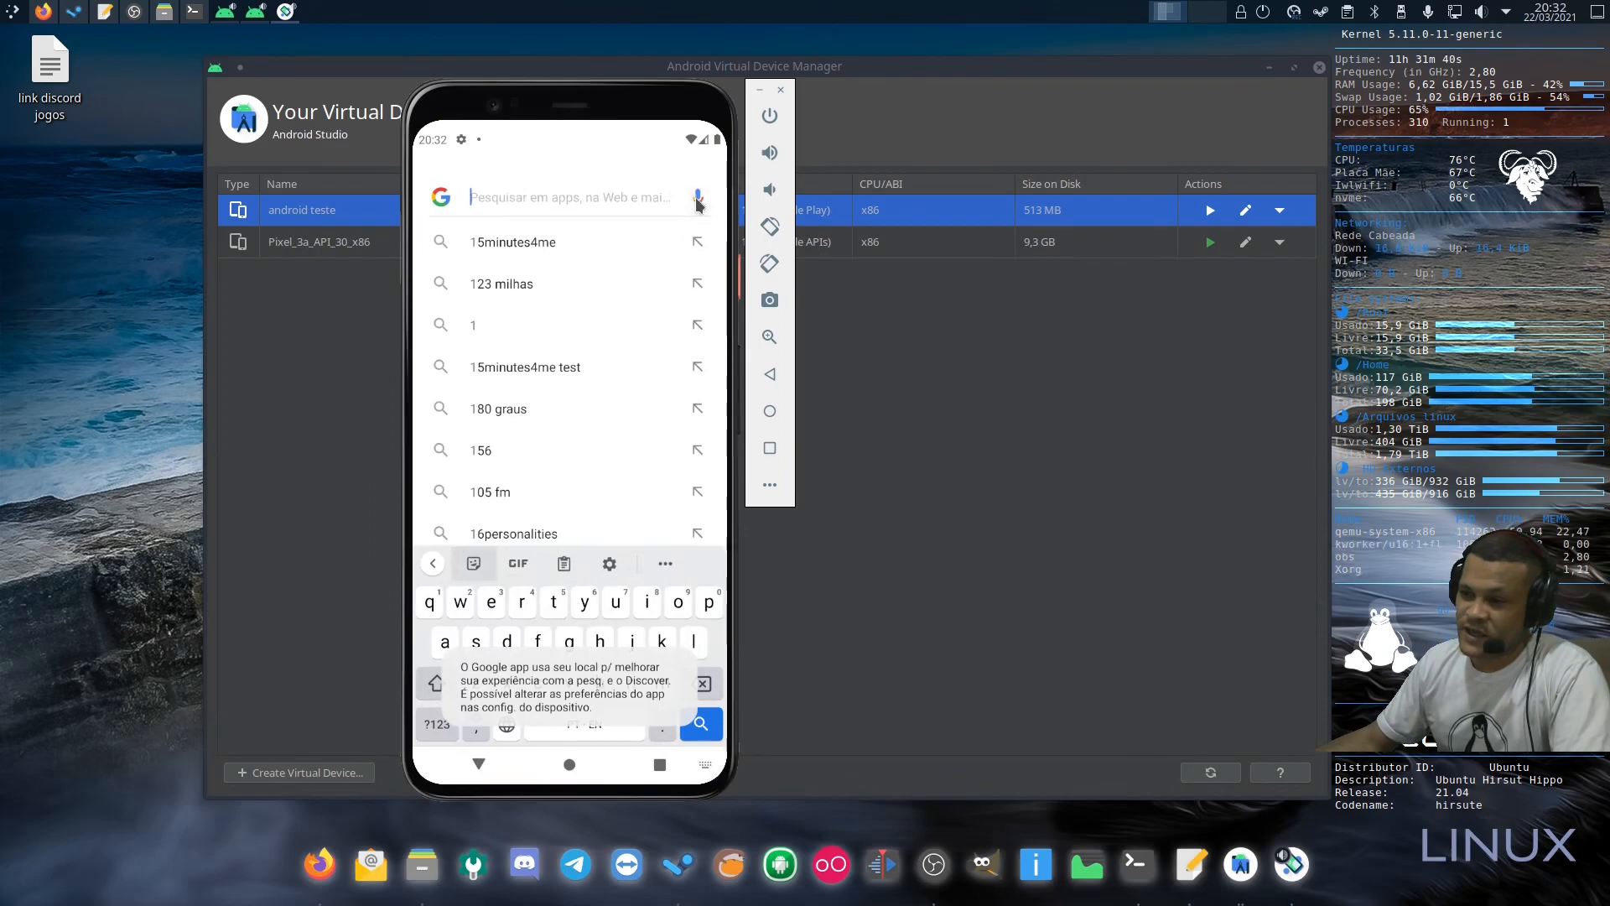
left_click(656, 770)
left_click_drag(602, 530, 602, 277)
left_click(567, 537)
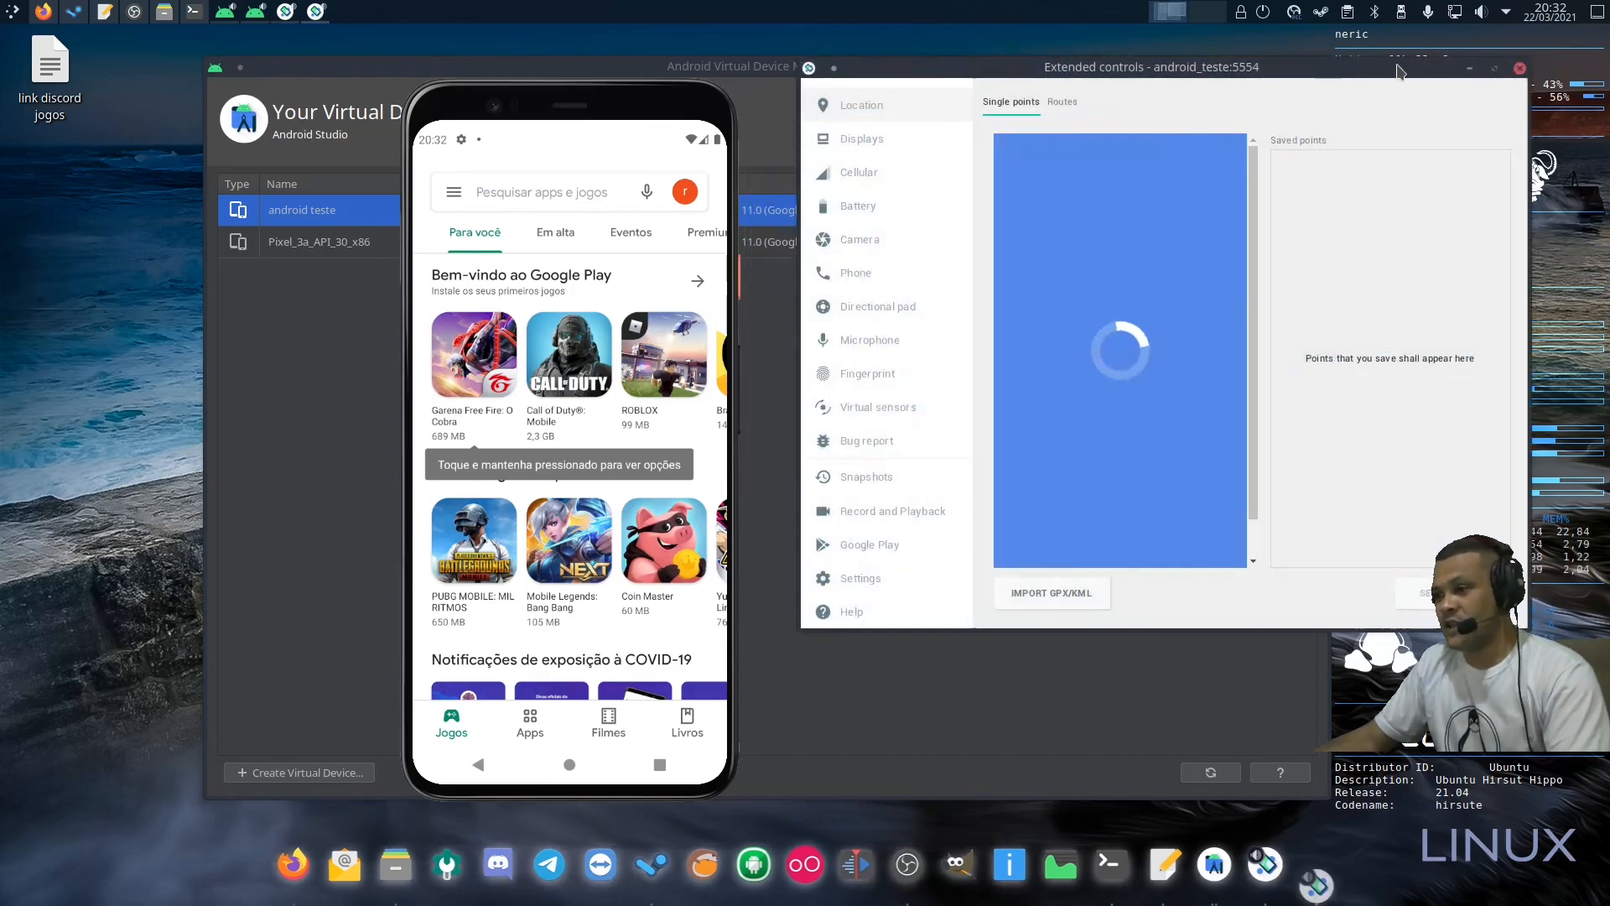
Step: Arrange the Extended controls window beside the emulated phone and show its Displays settings
mouse_move(1338, 65)
left_mouse_down()
mouse_move(1303, 76)
mouse_move(1344, 76)
left_mouse_up()
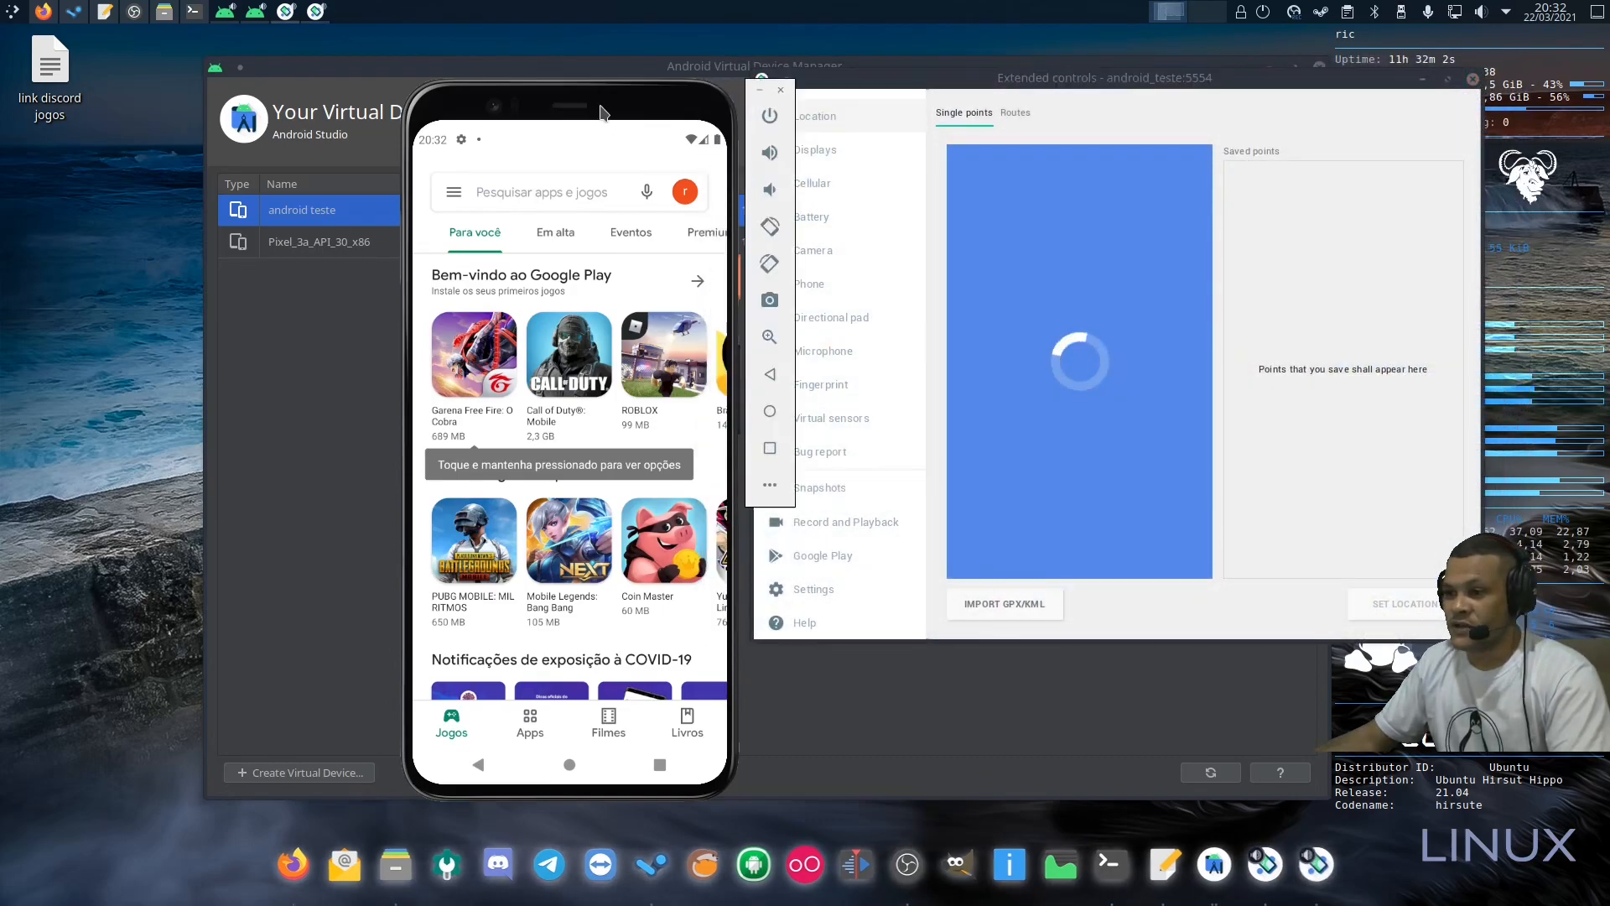
left_click_drag(978, 86, 932, 70)
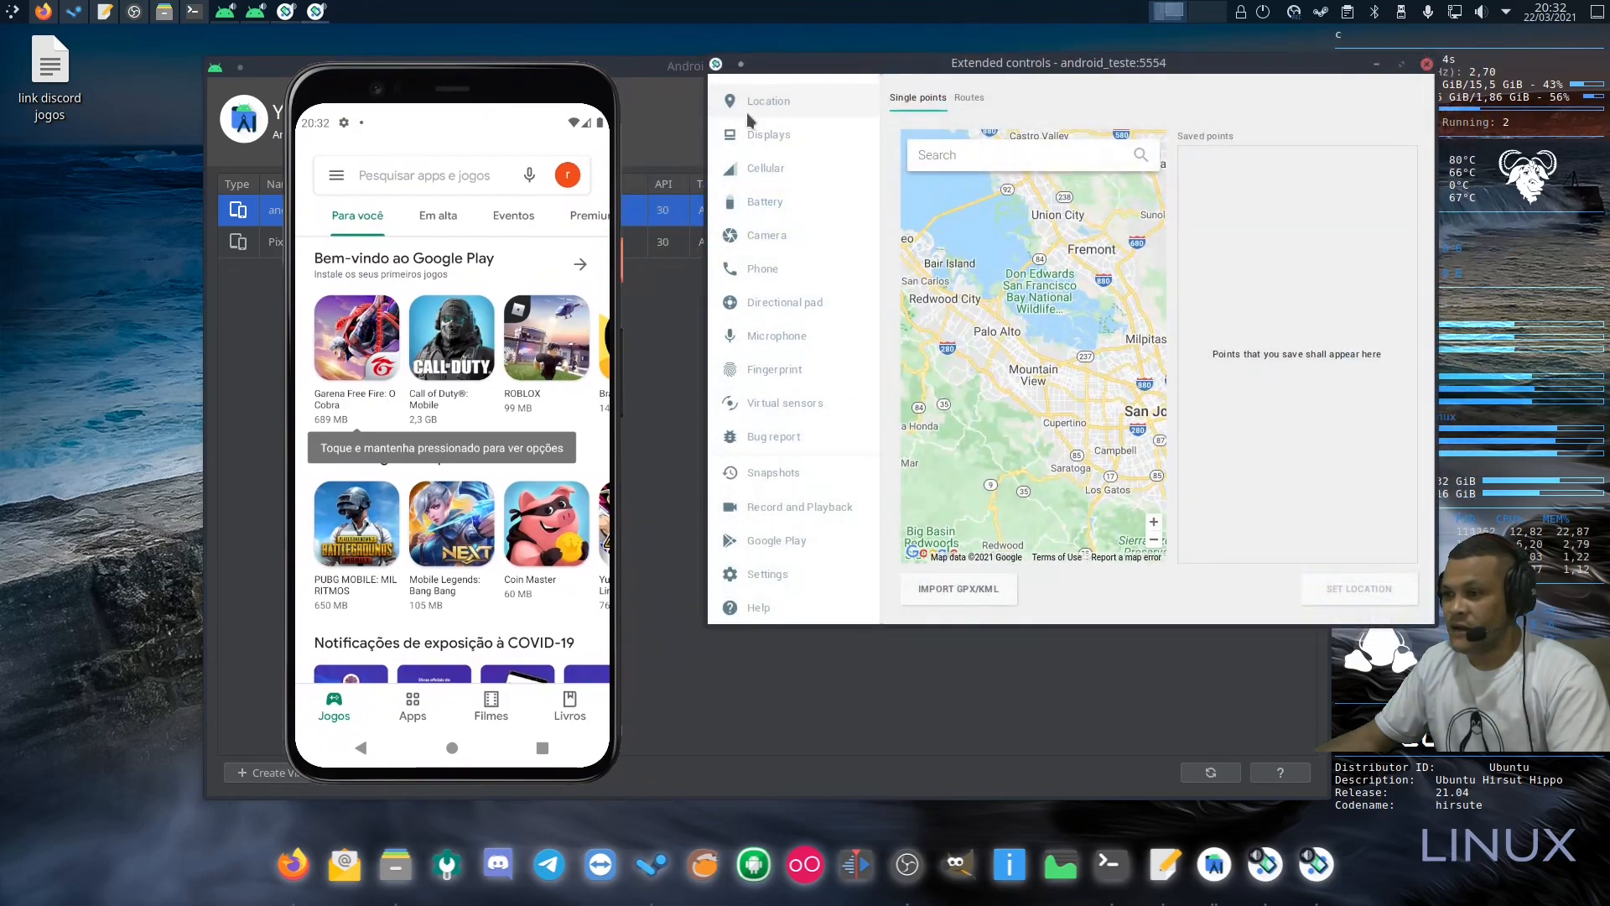
left_click(780, 138)
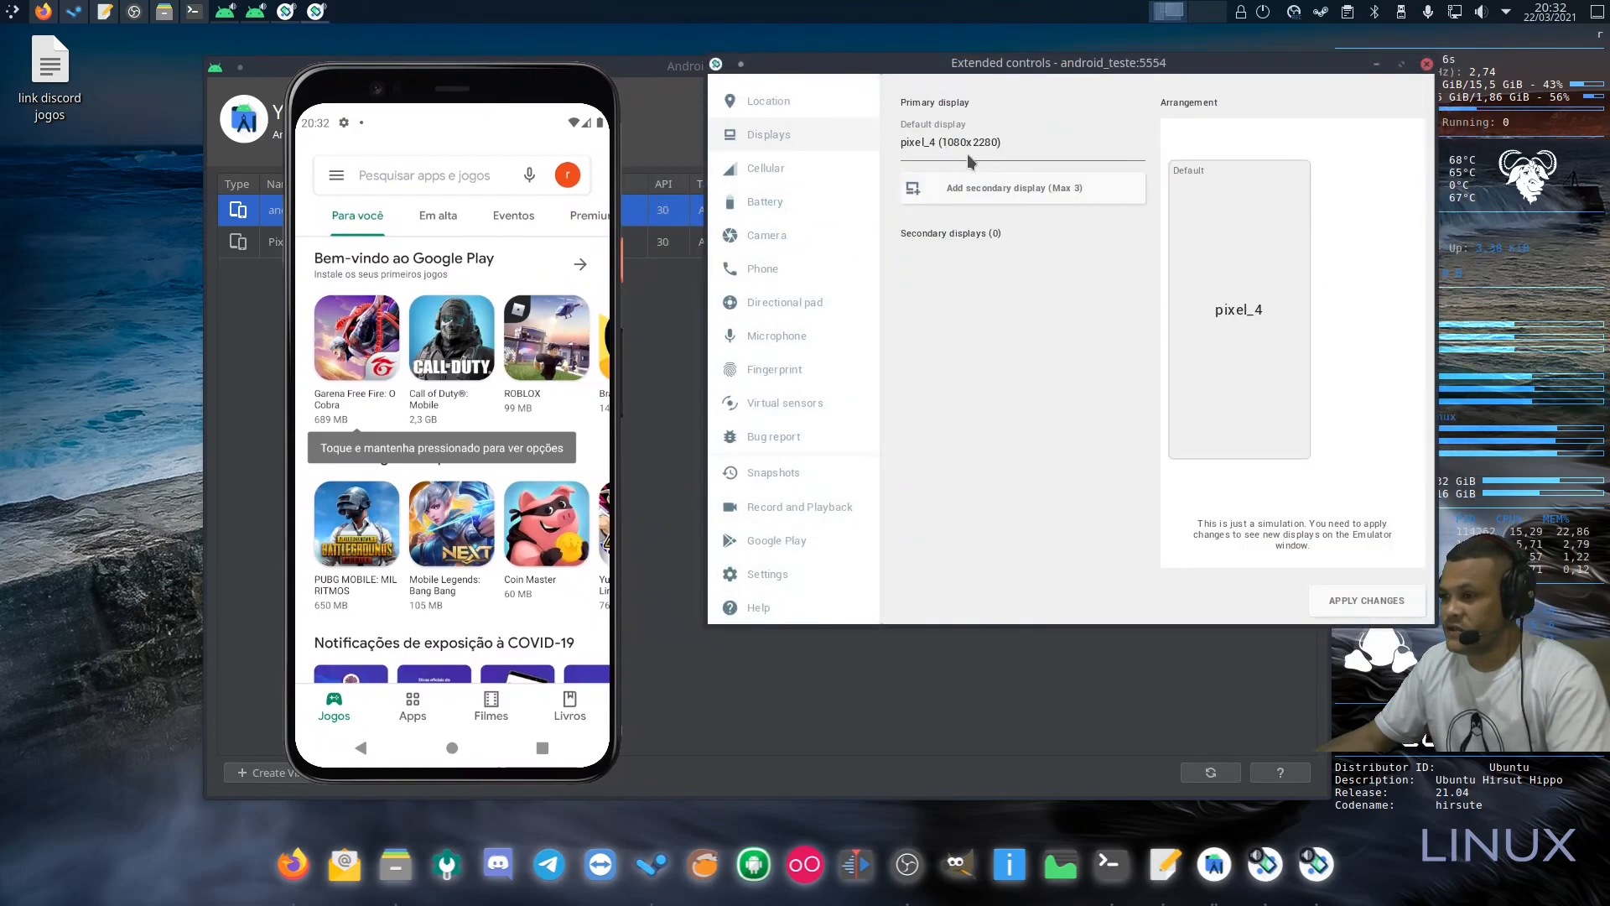
Step: Add a secondary display at 720p to the emulated phone and apply the change
left_click(1022, 188)
left_click(1057, 239)
left_click(1053, 186)
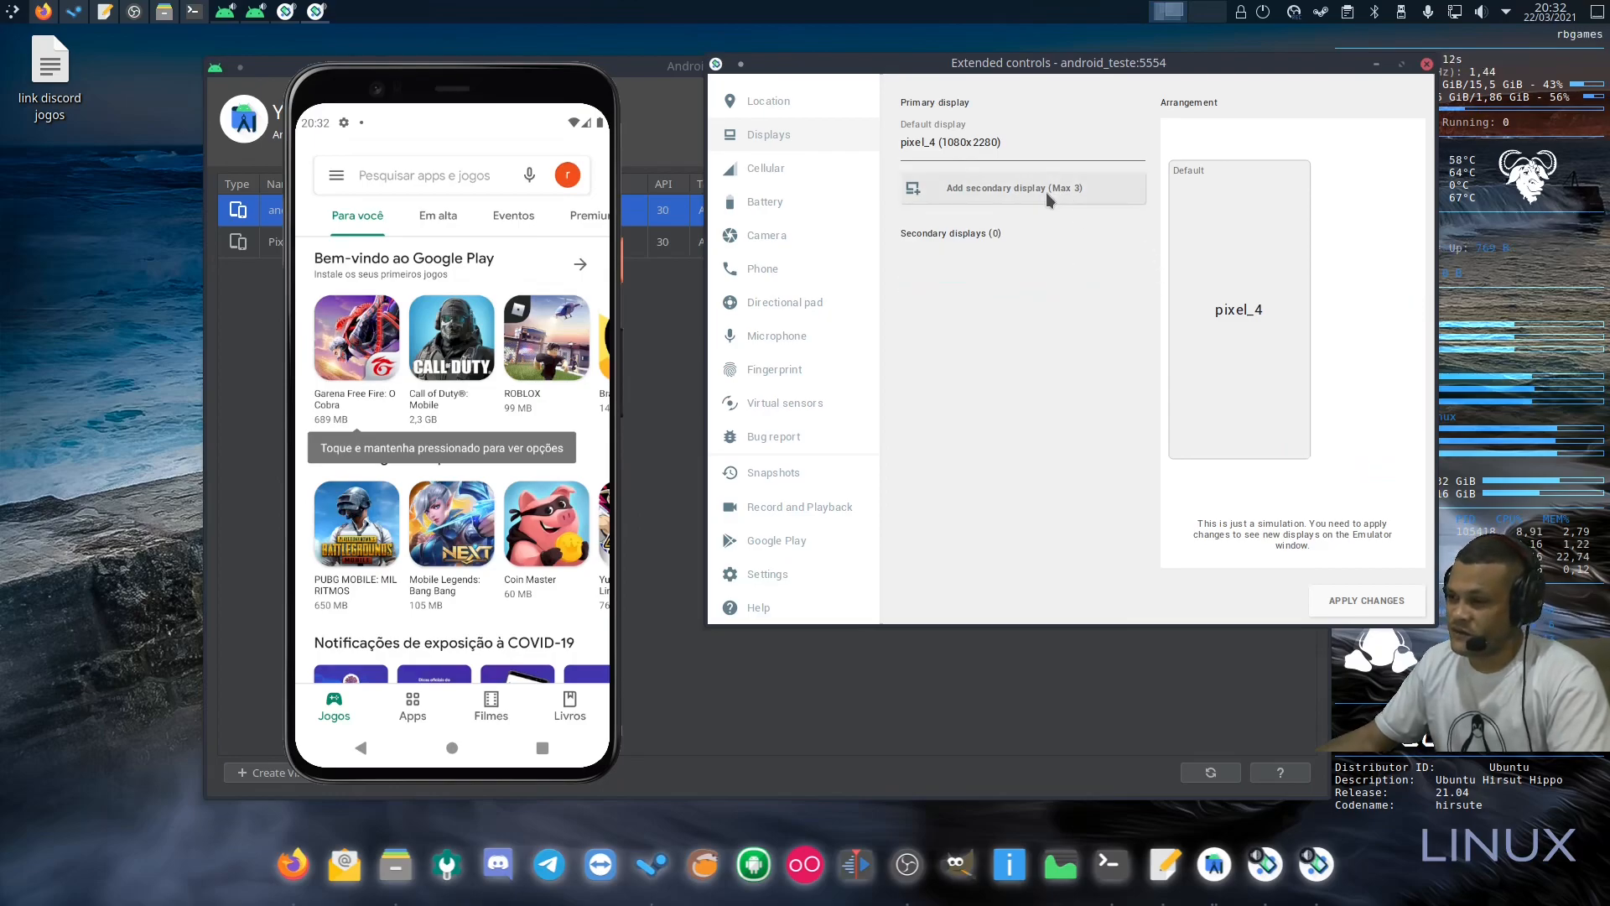
left_click(1006, 283)
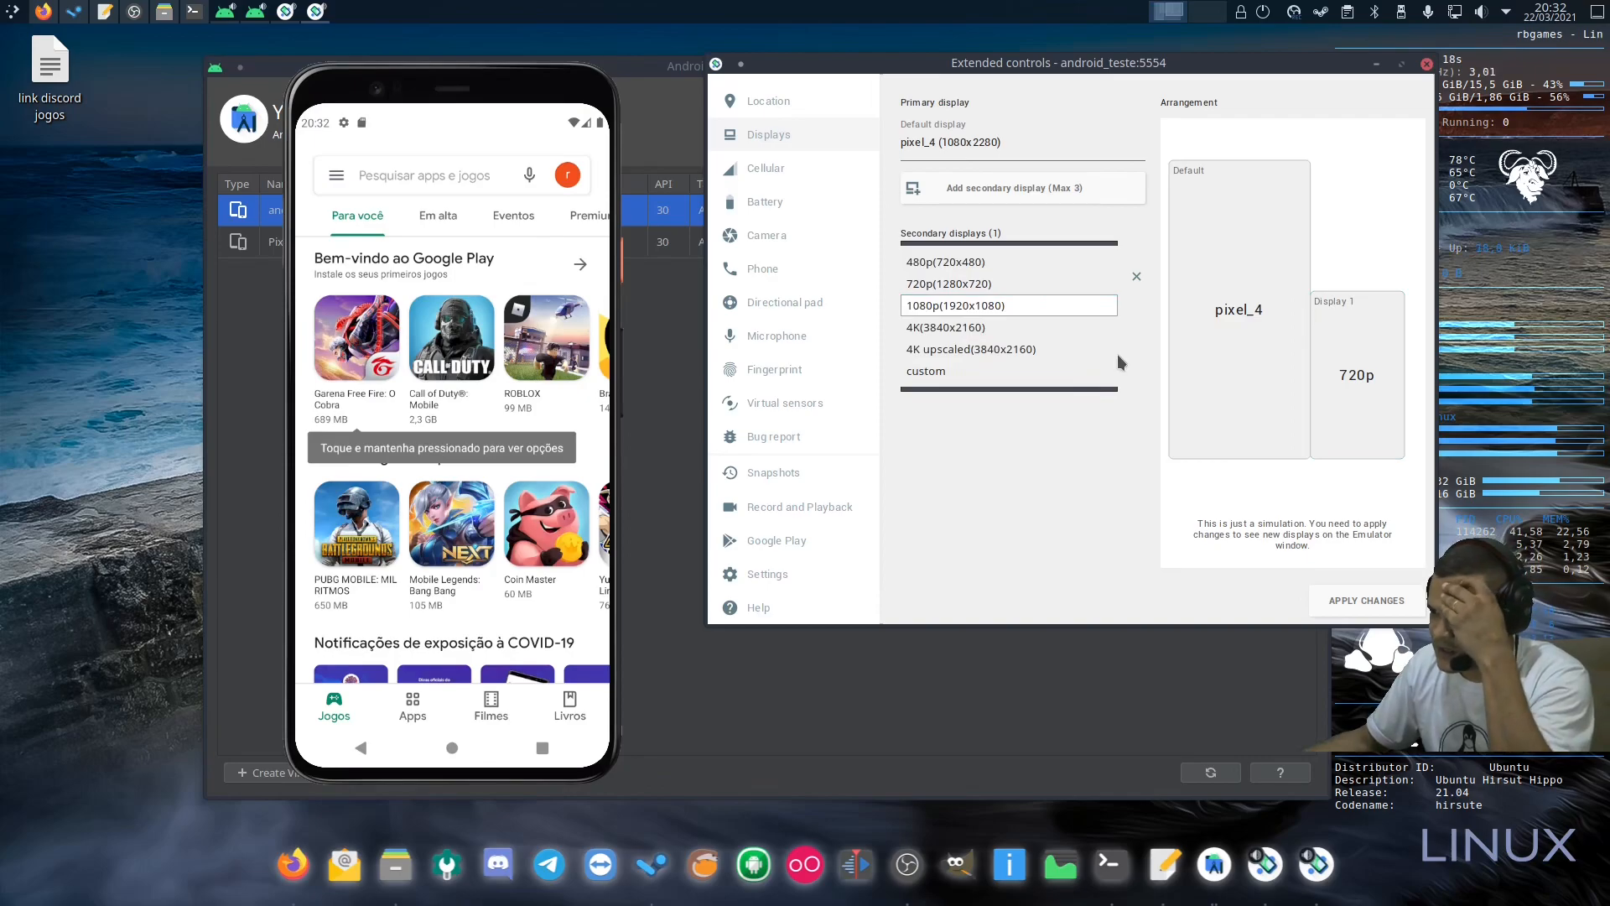
left_click(1054, 419)
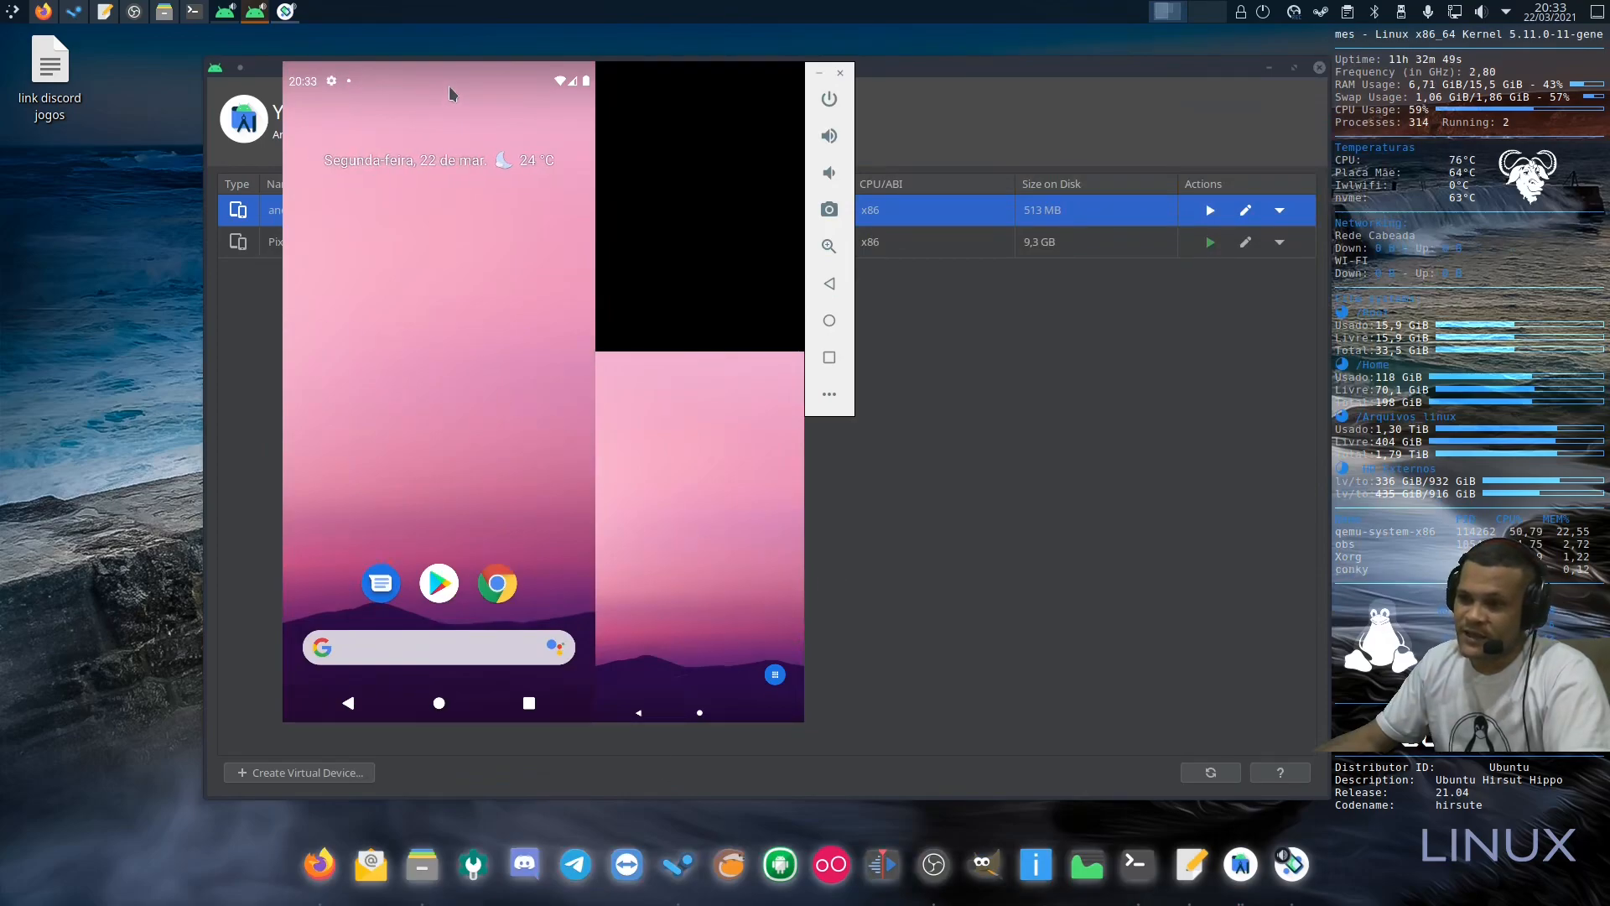
Step: Set Display 1 to 4K upscaled (3840x2160), apply it, and minimize the windows covering the emulator
left_click(396, 73)
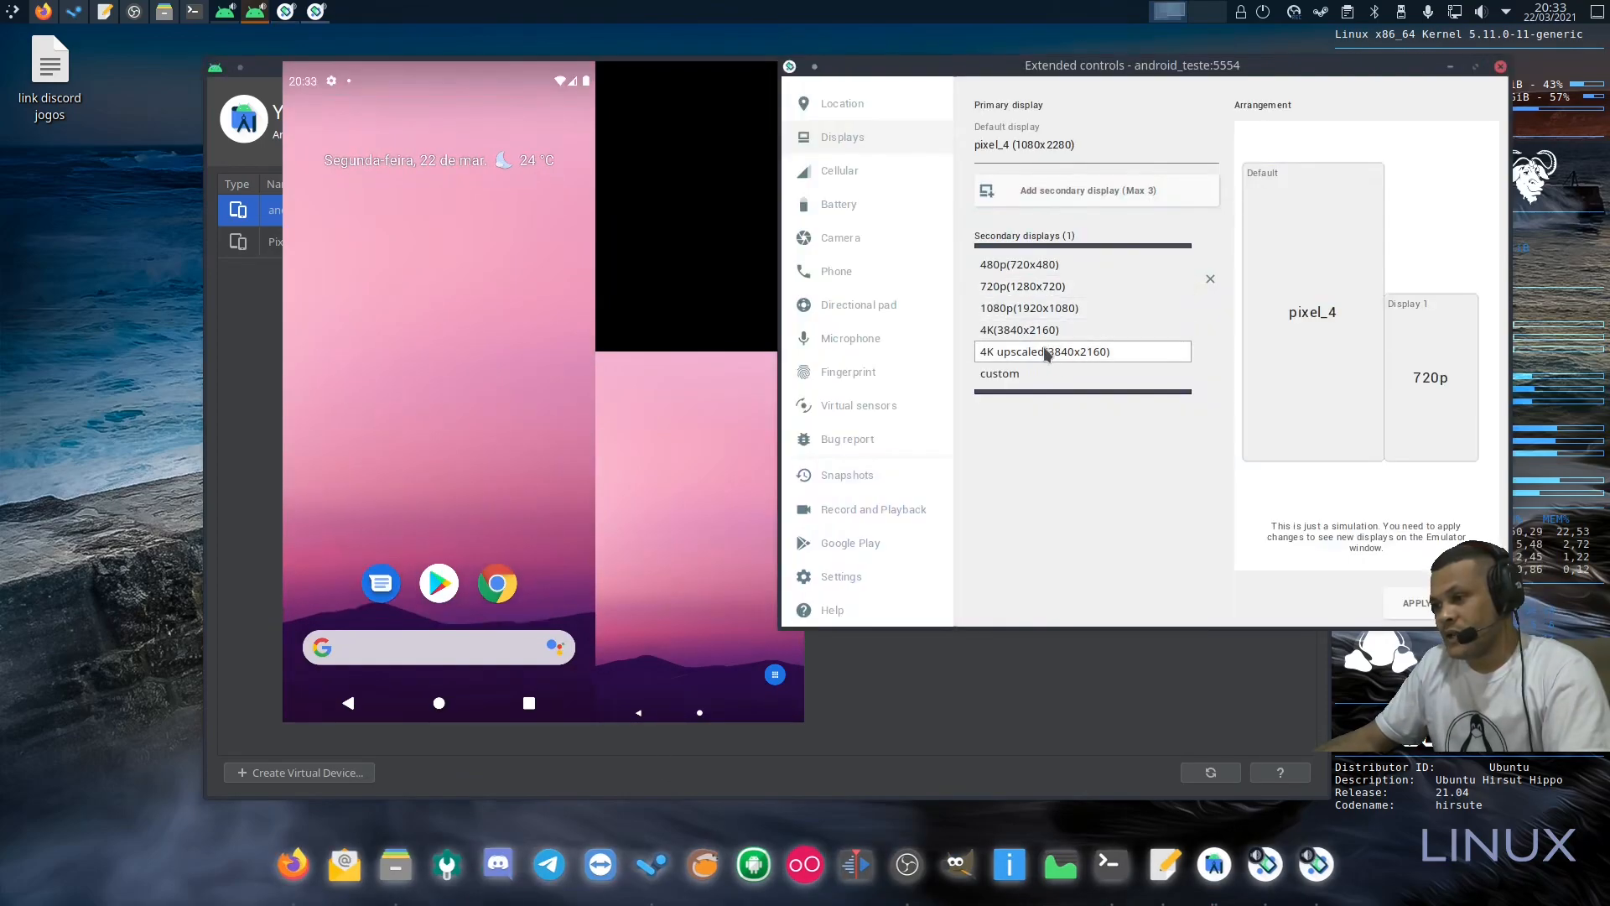
left_click(1044, 352)
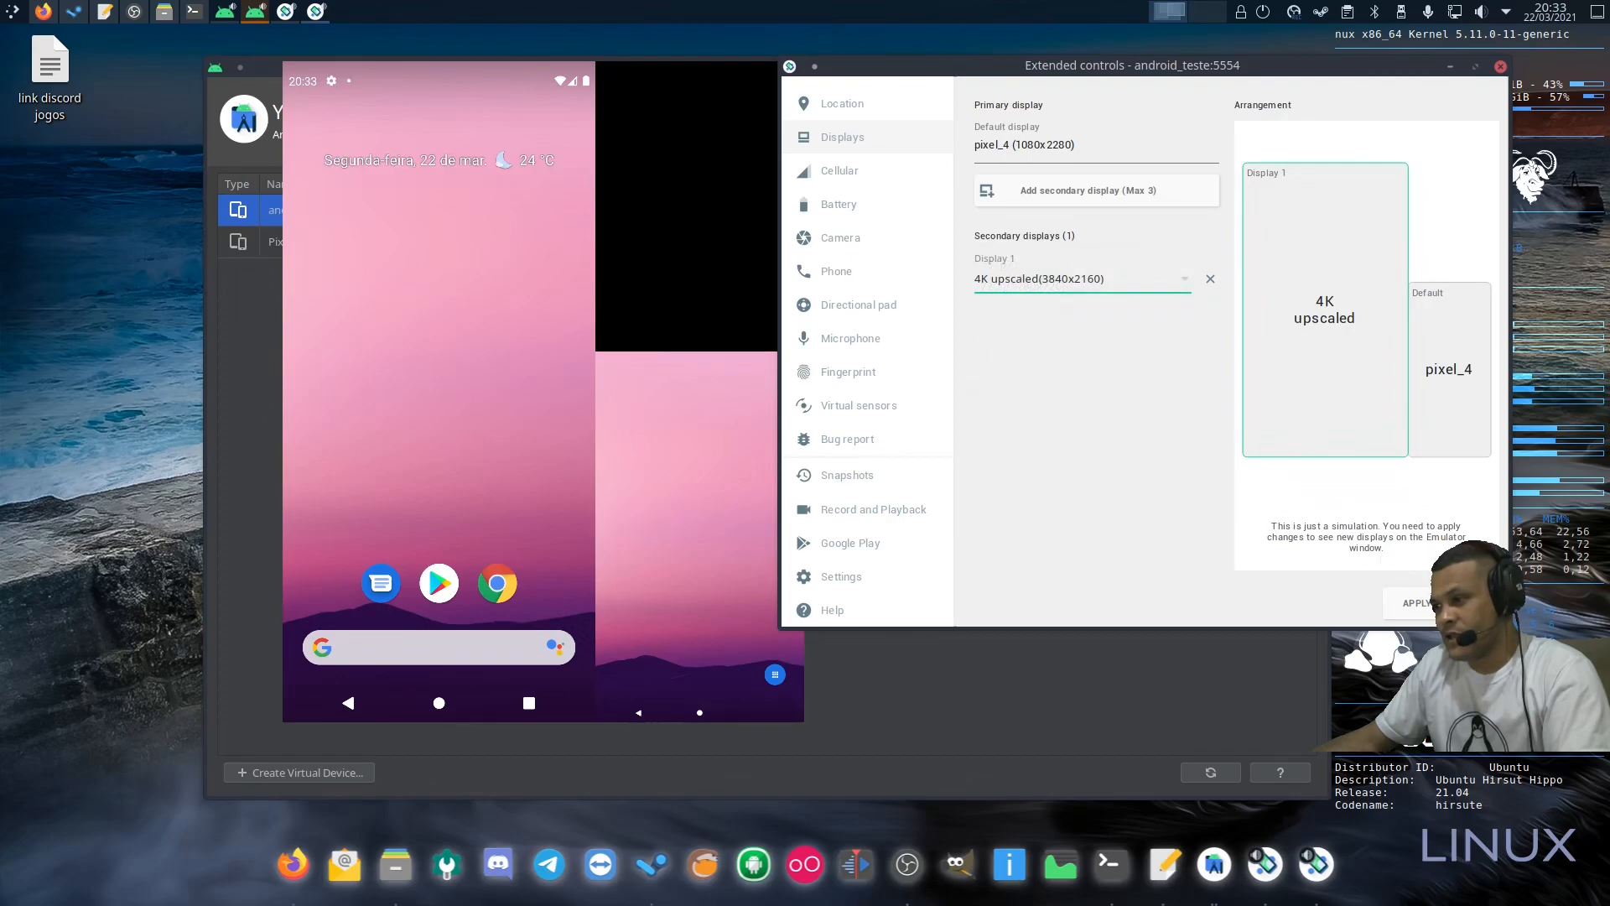
left_click(1445, 604)
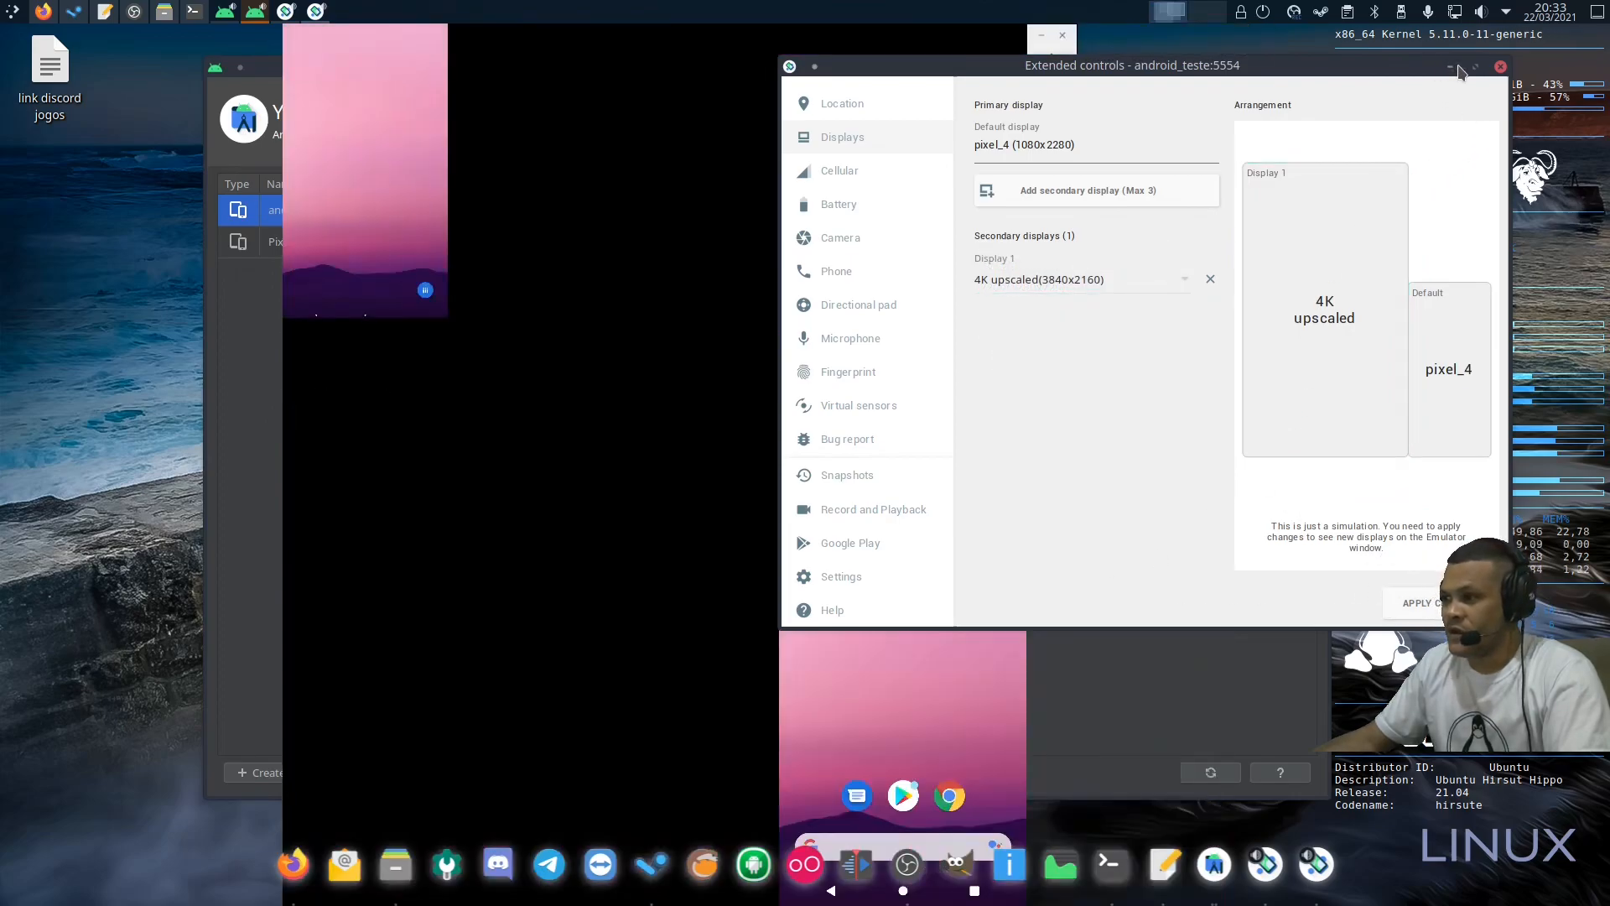
left_click(1450, 66)
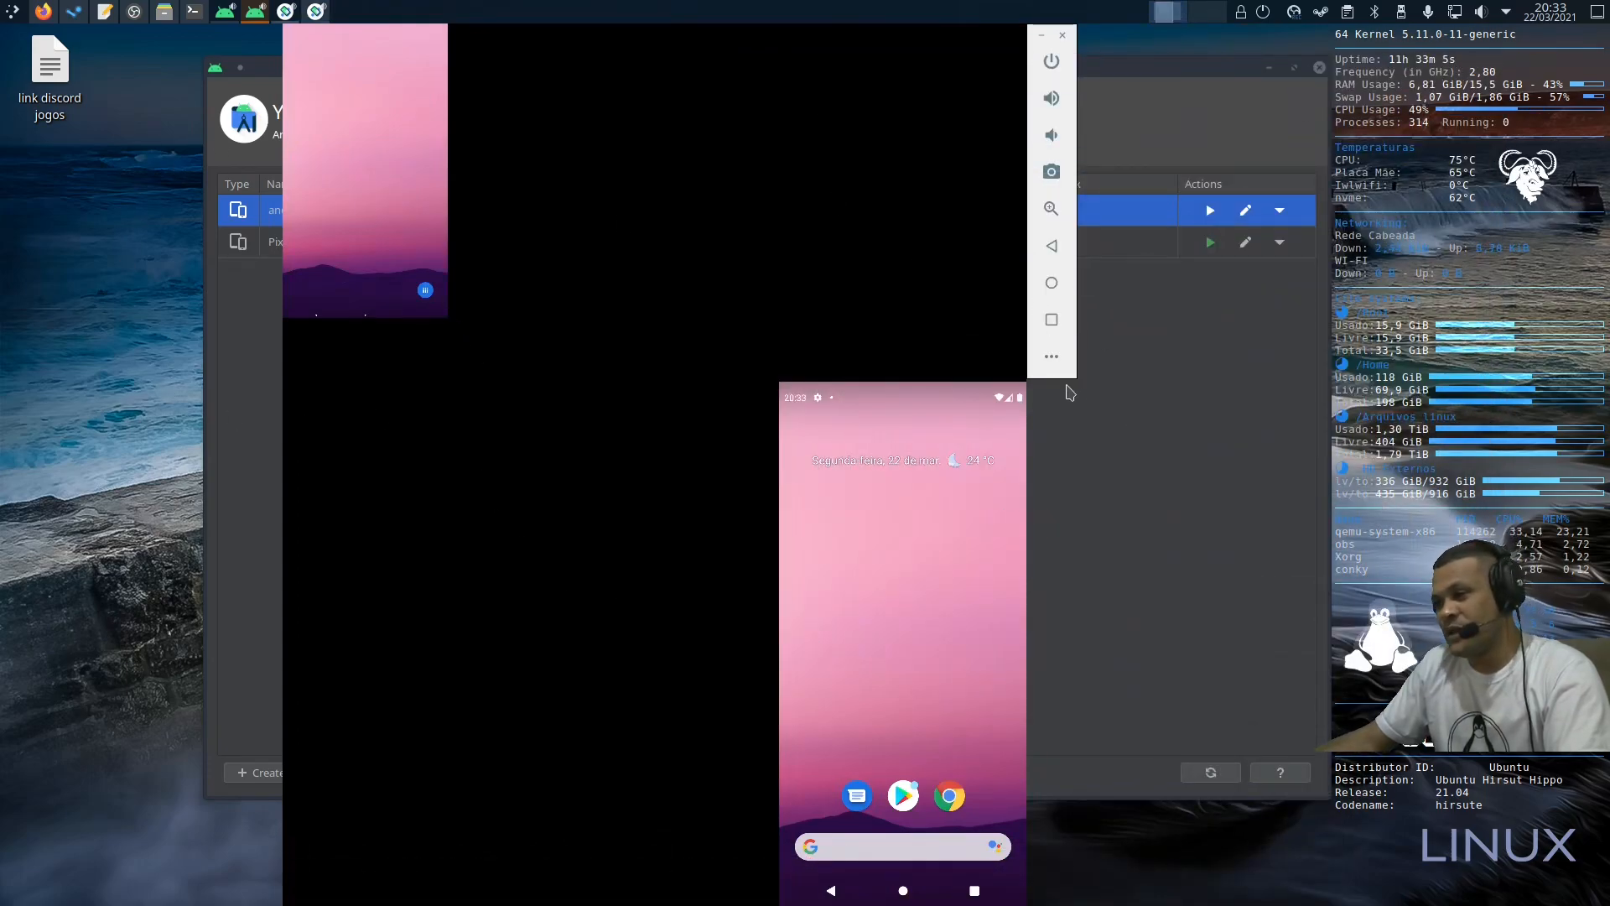
left_click(1269, 67)
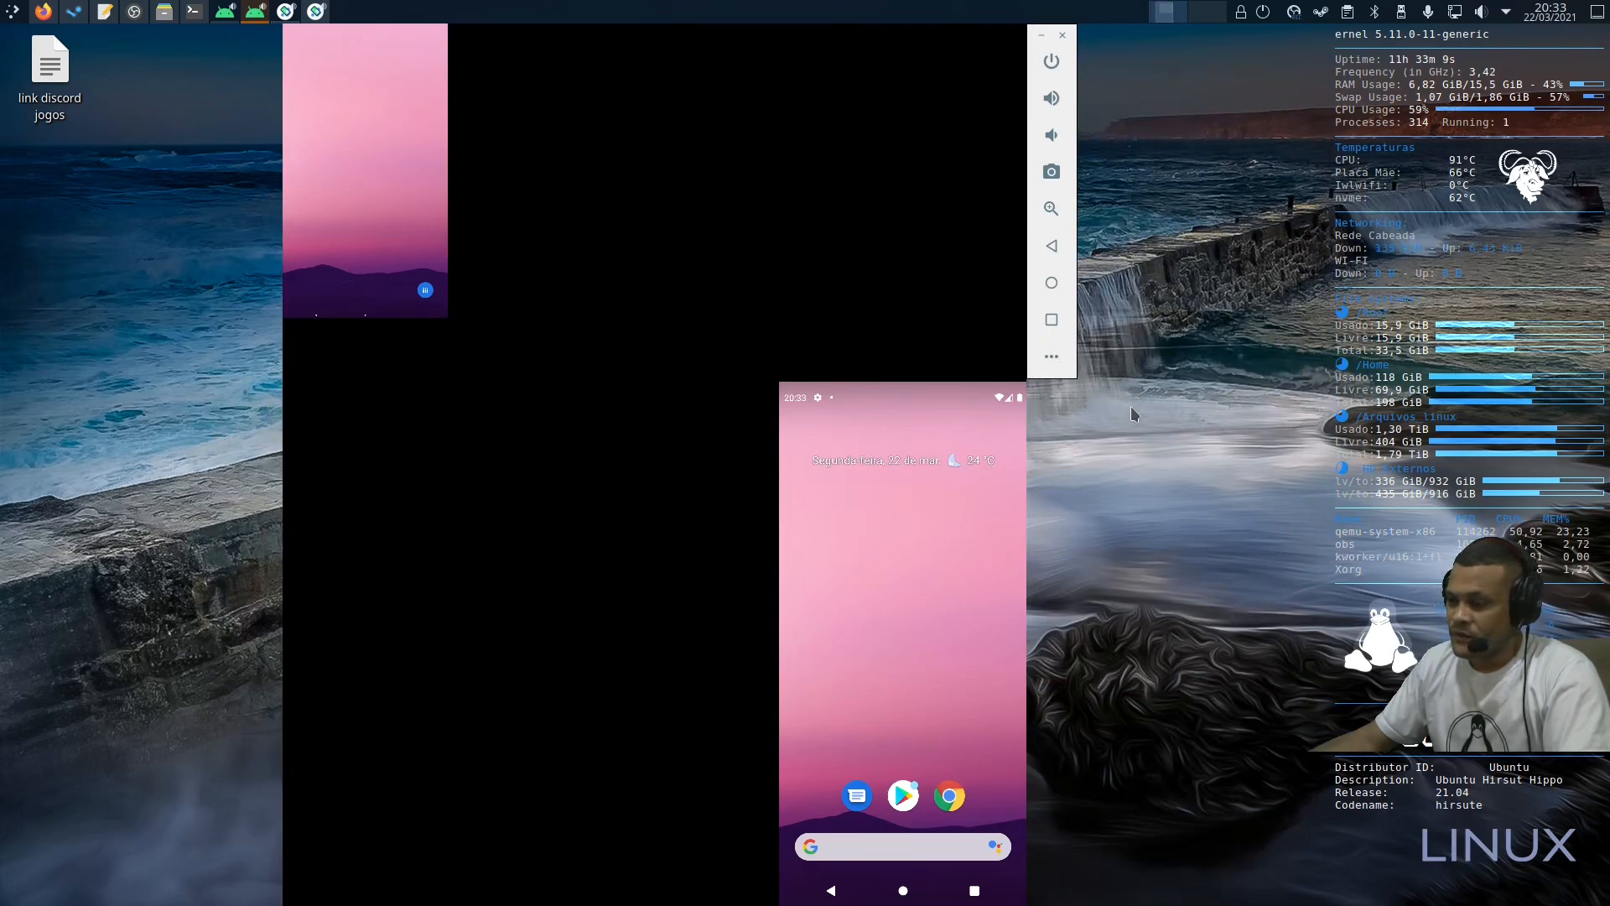
Step: Remove the secondary display, apply the change, and clear the Android Studio welcome window out of the way
left_click(1052, 360)
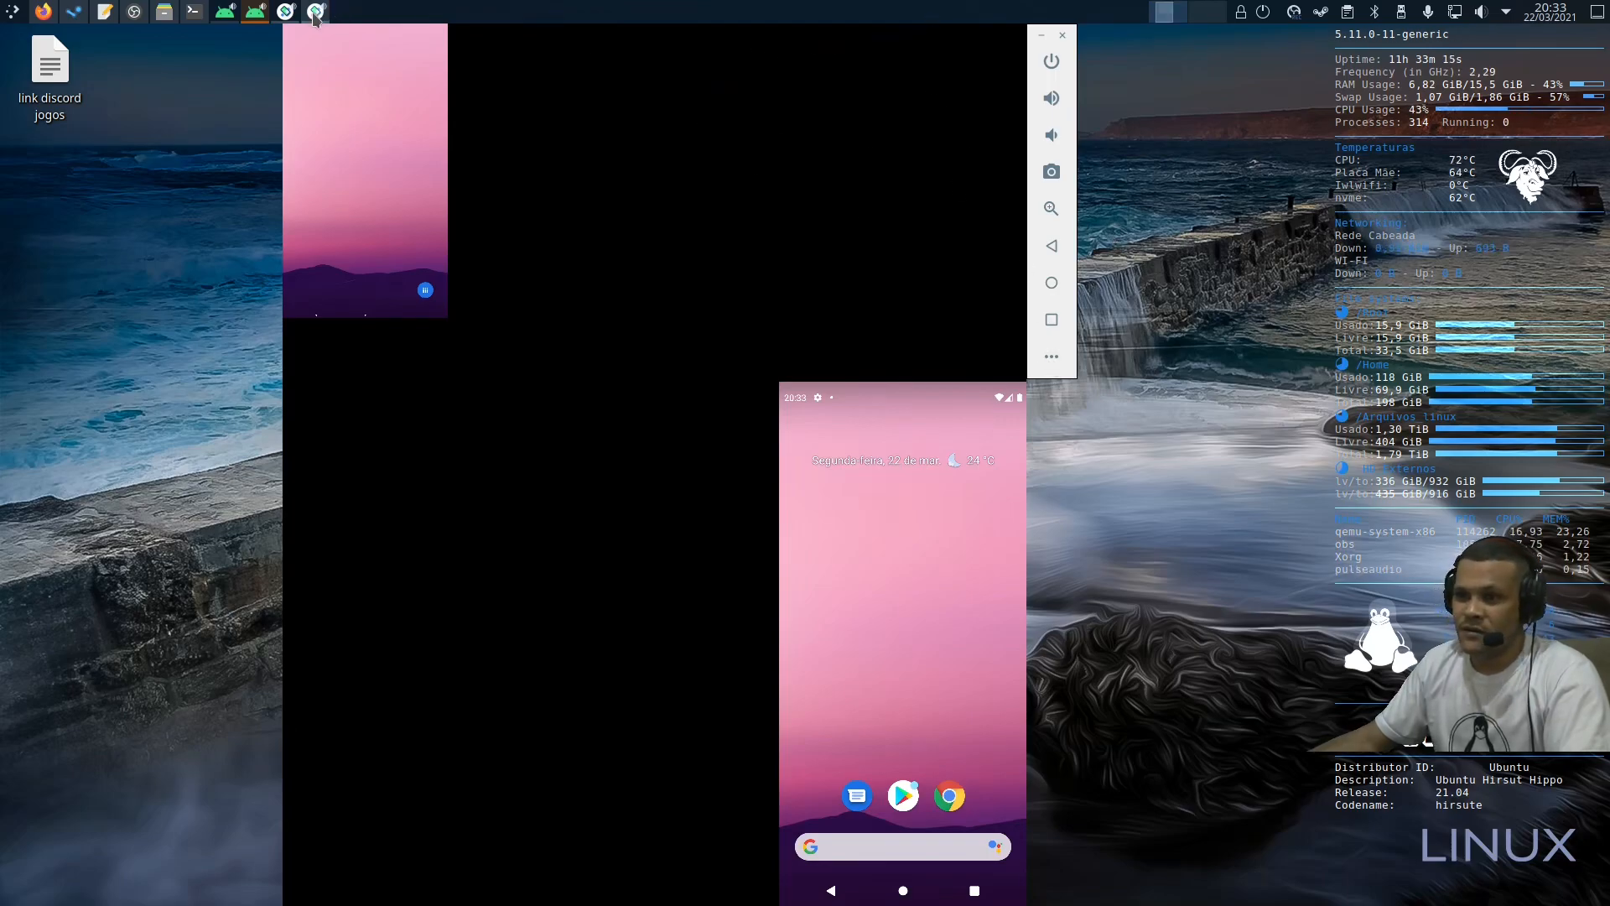
left_click_drag(979, 77, 711, 79)
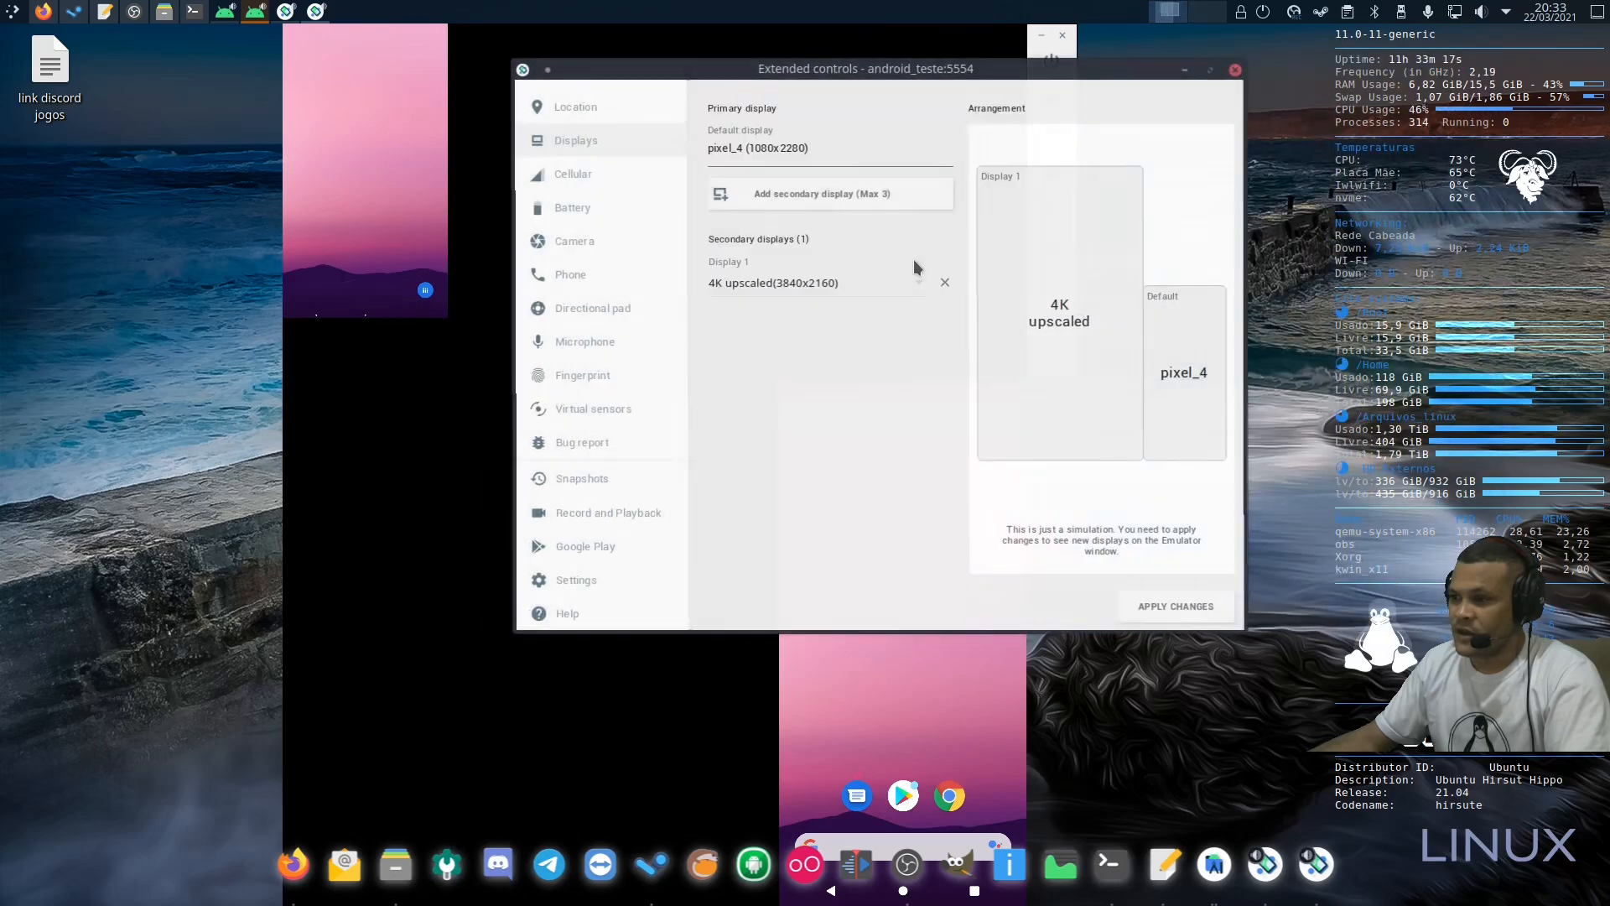
left_click(943, 283)
left_click(1197, 607)
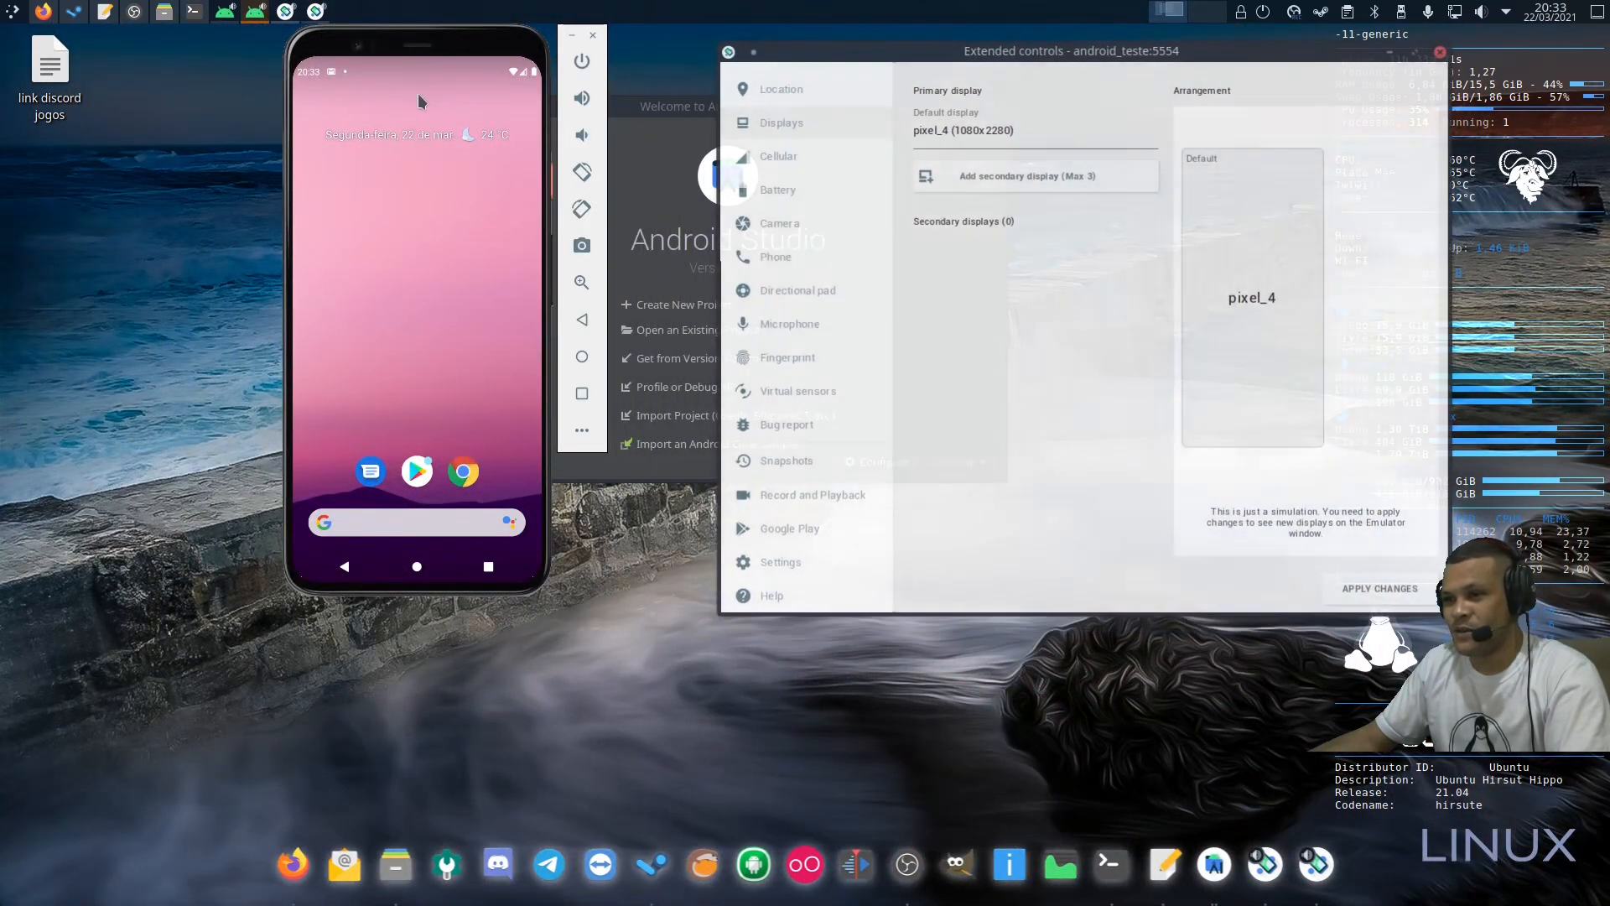
left_click(693, 115)
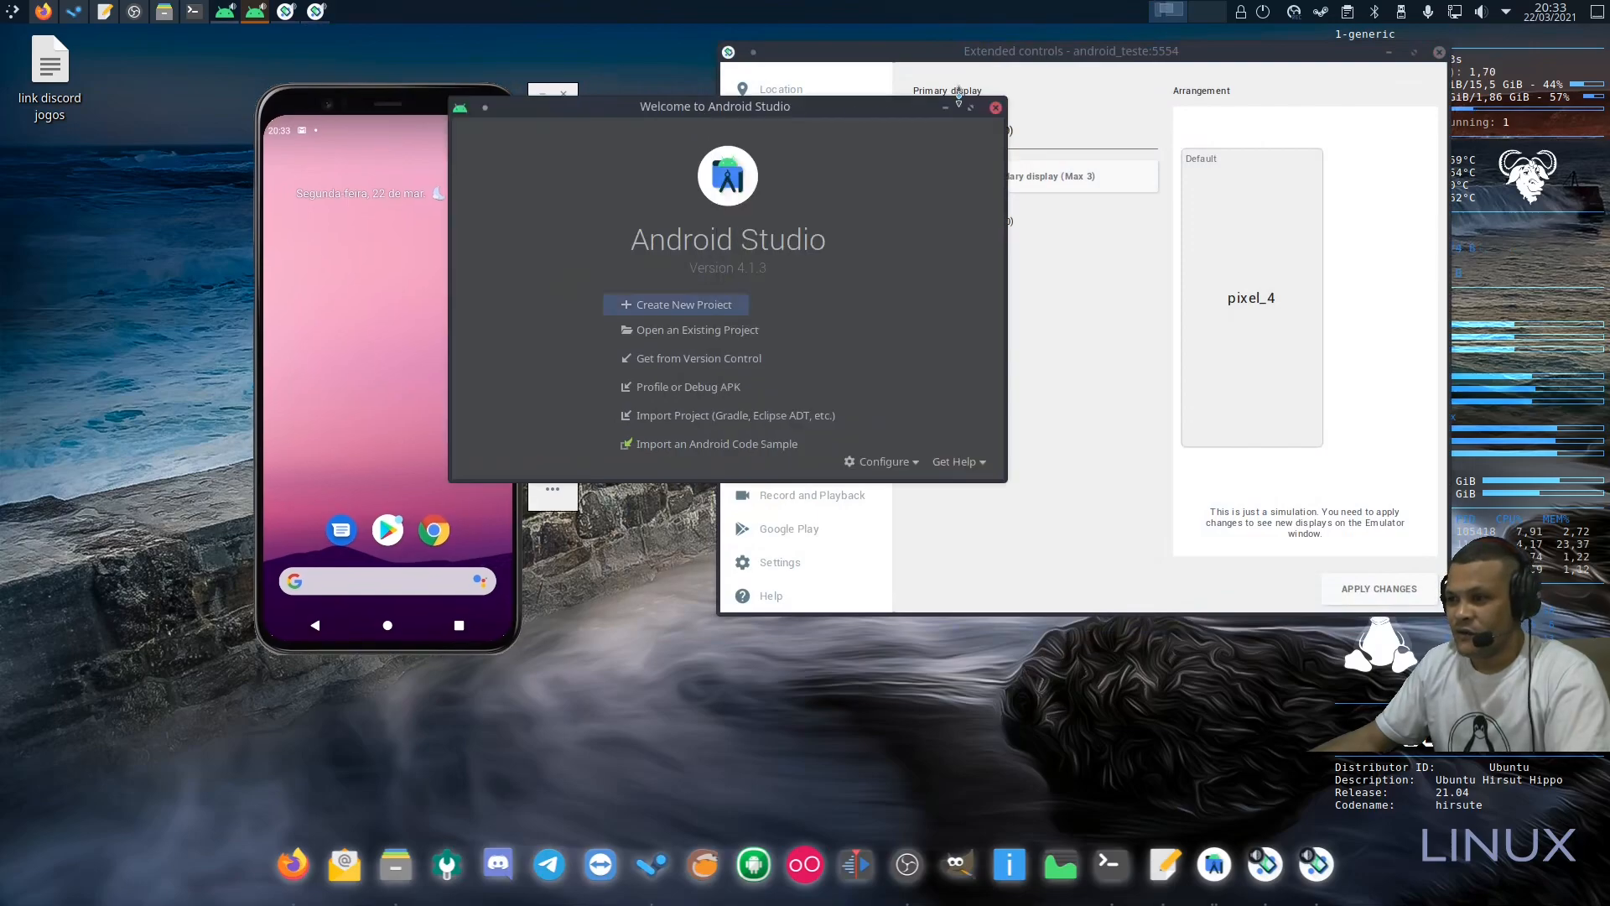
left_click(960, 90)
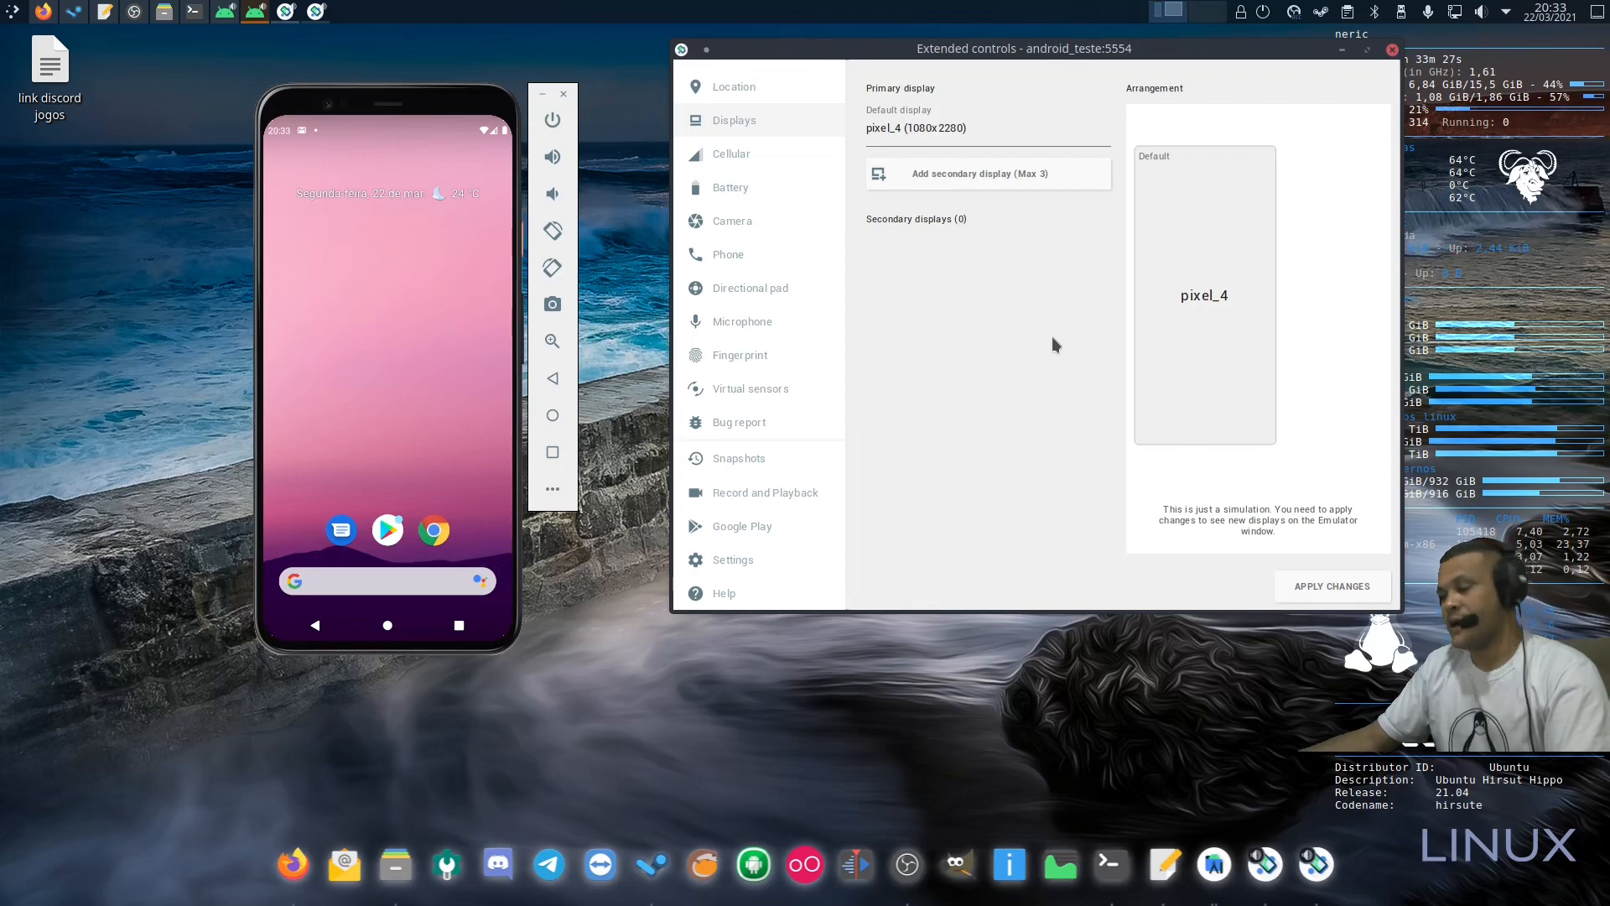
Step: View the emulator's Cellular, Battery and Camera controls, opening and cancelling the image chooser for the virtual scene's wall
left_click(743, 154)
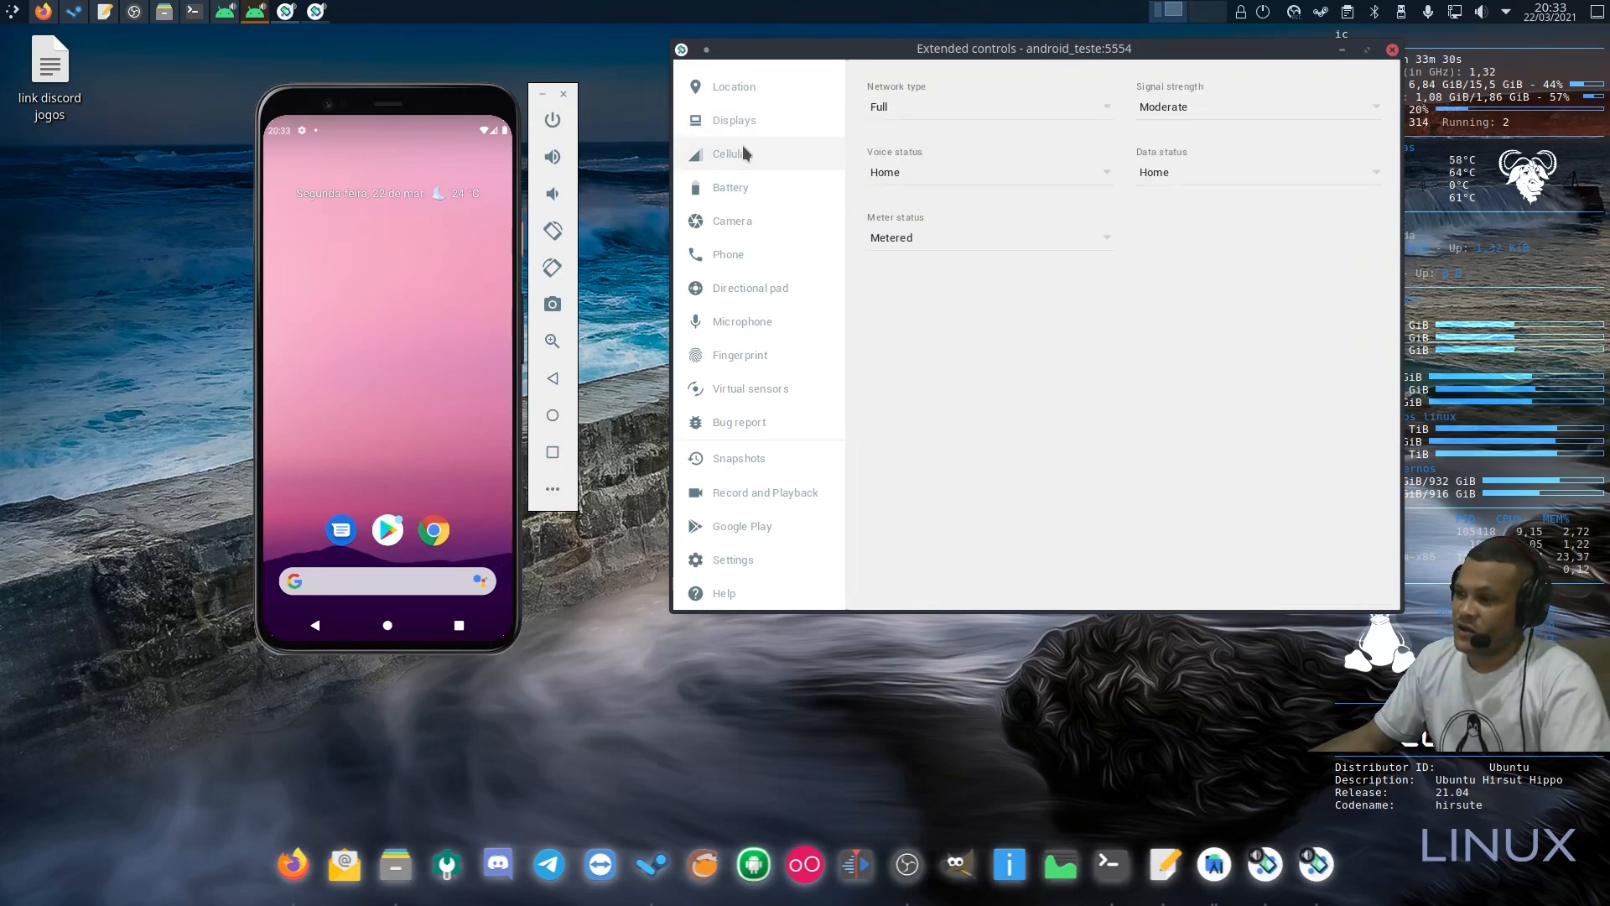
left_click(735, 191)
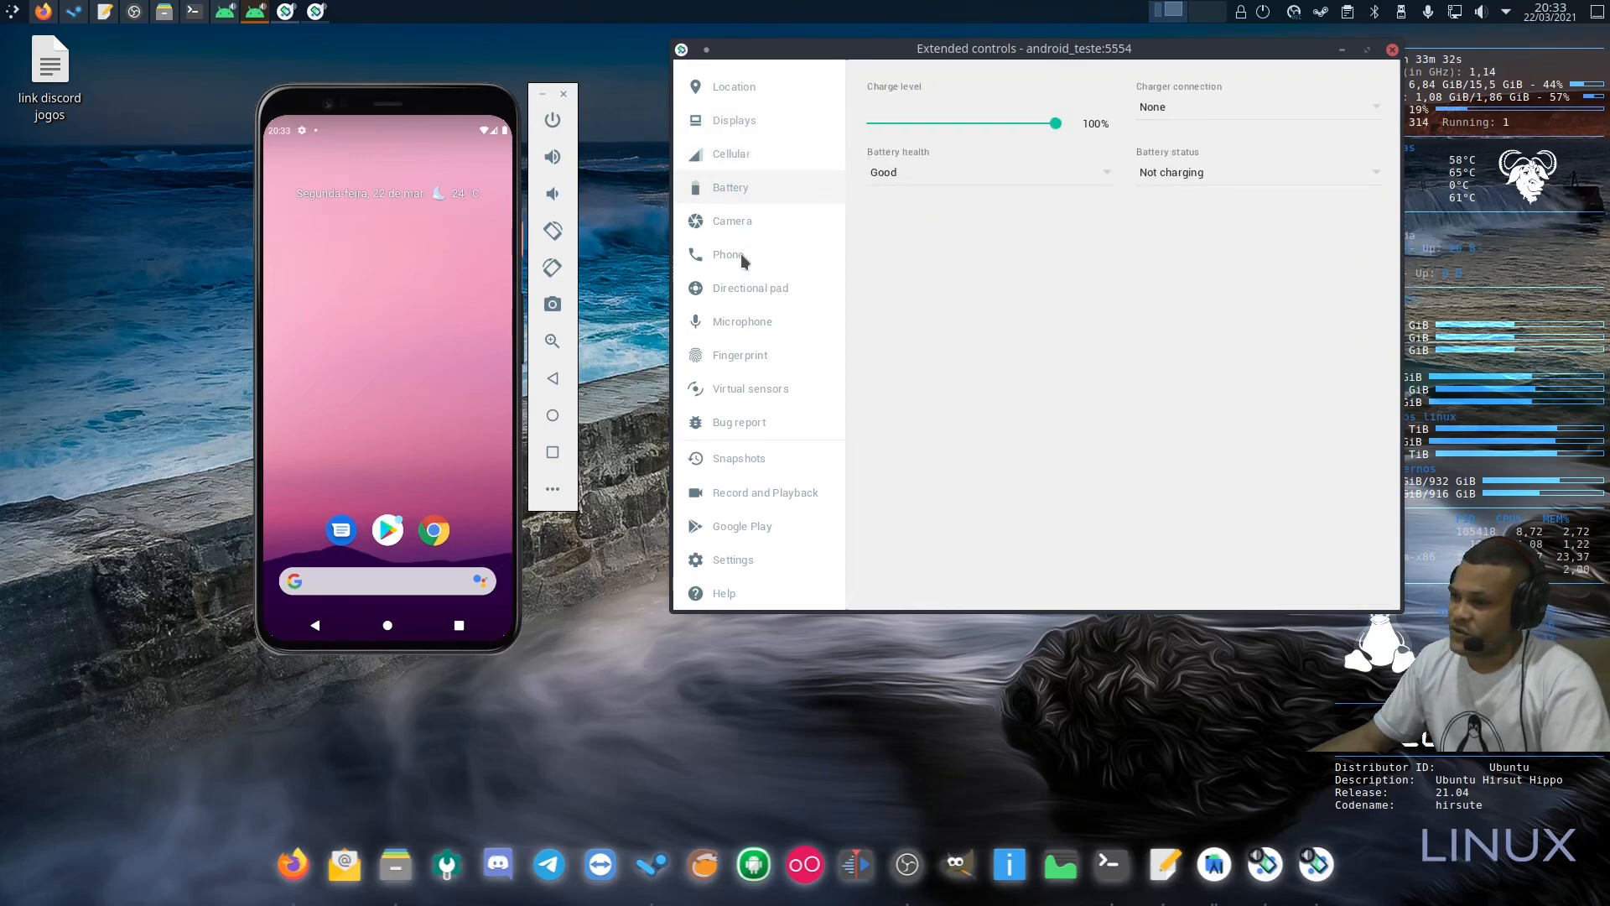
left_click(731, 224)
left_click(1166, 205)
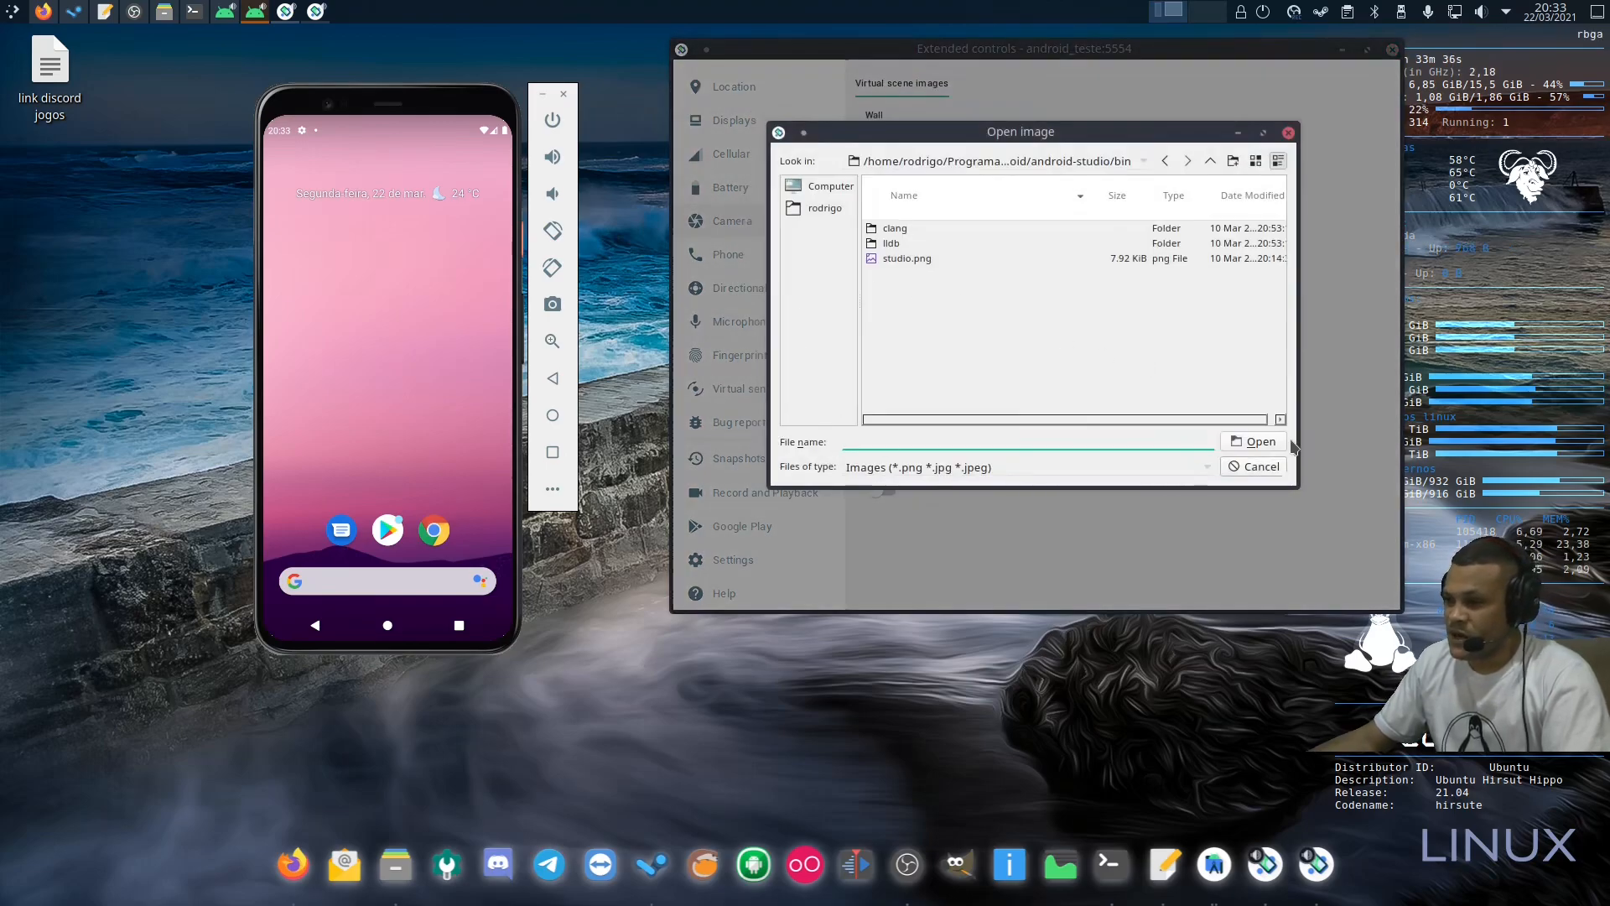
left_click(1254, 466)
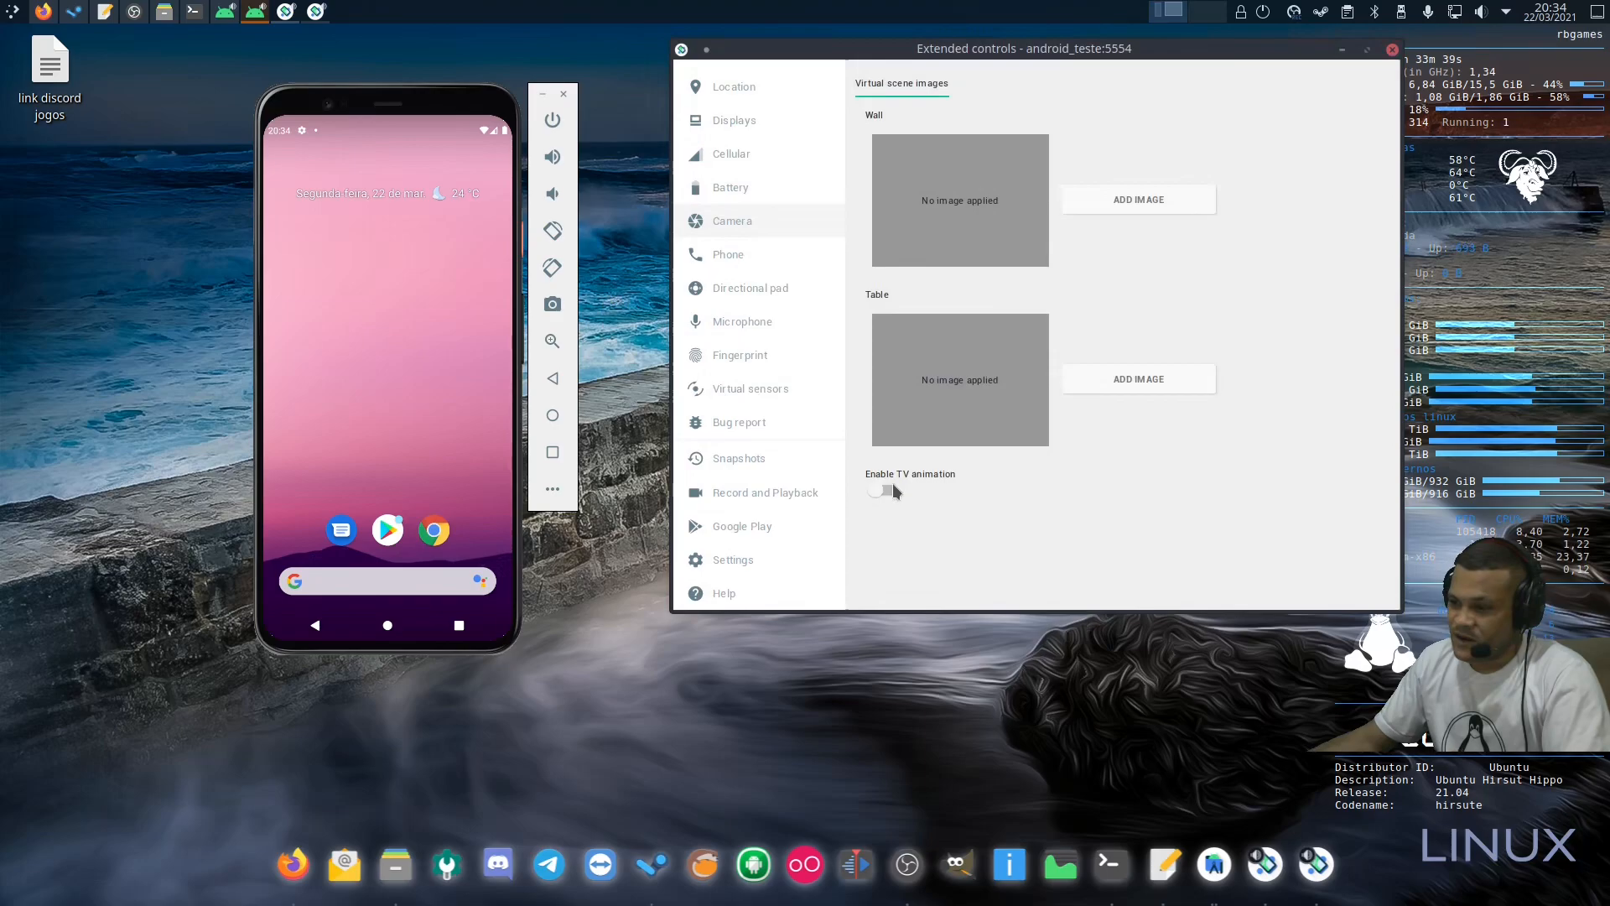
Step: View the Phone controls and caller number field, and switch the Microphone page's virtual headset plug on and back off
left_click(741, 259)
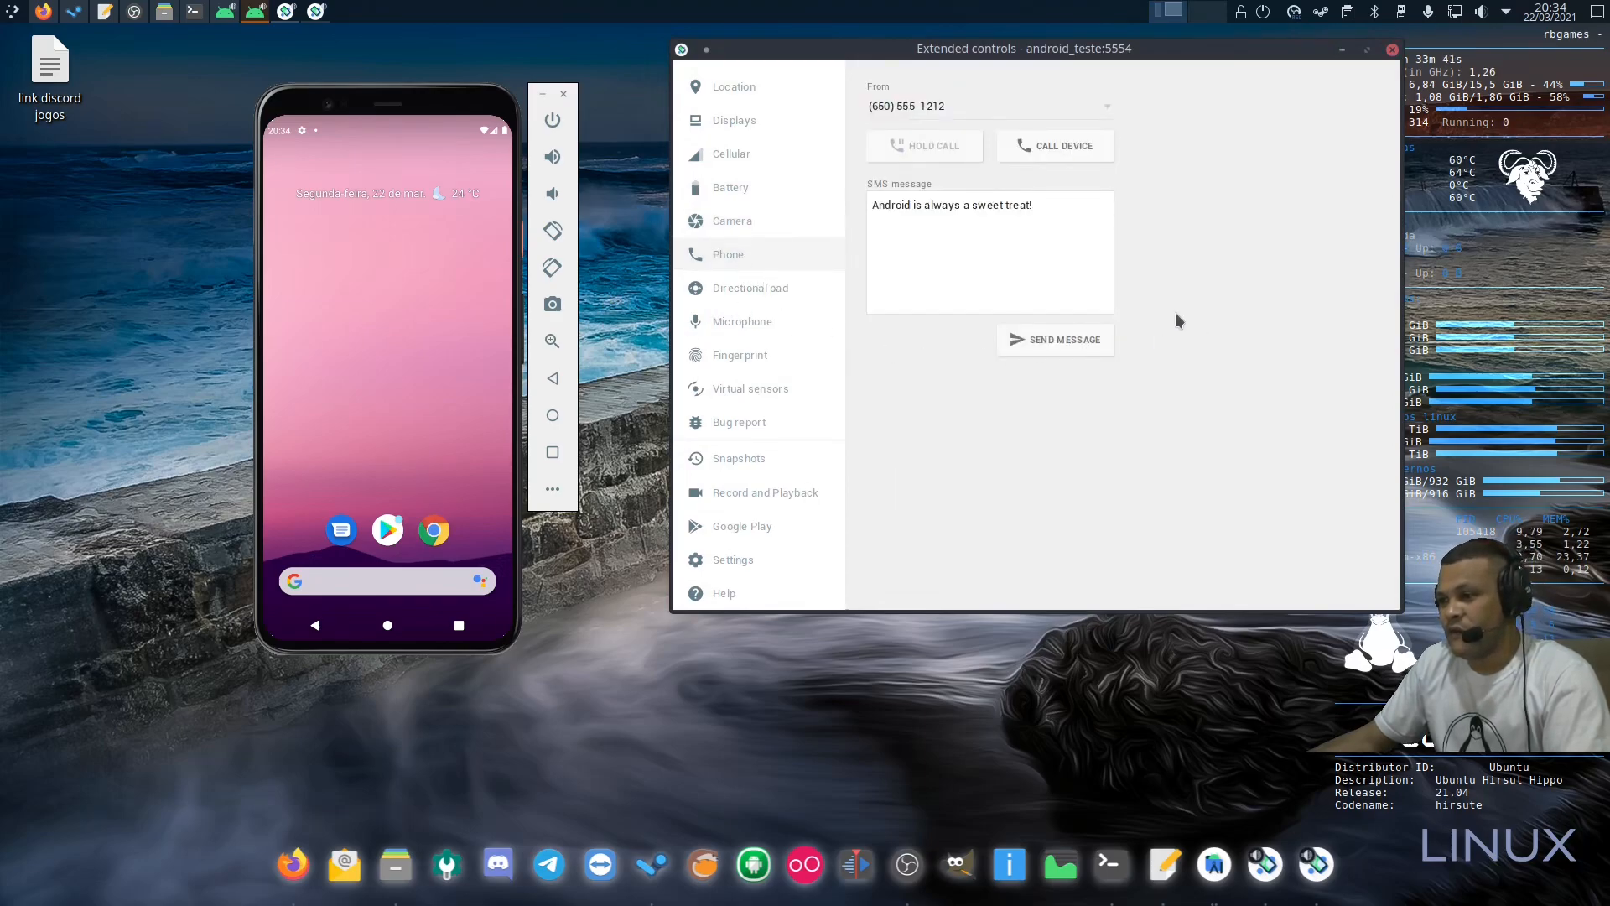
left_click_drag(1028, 102, 849, 97)
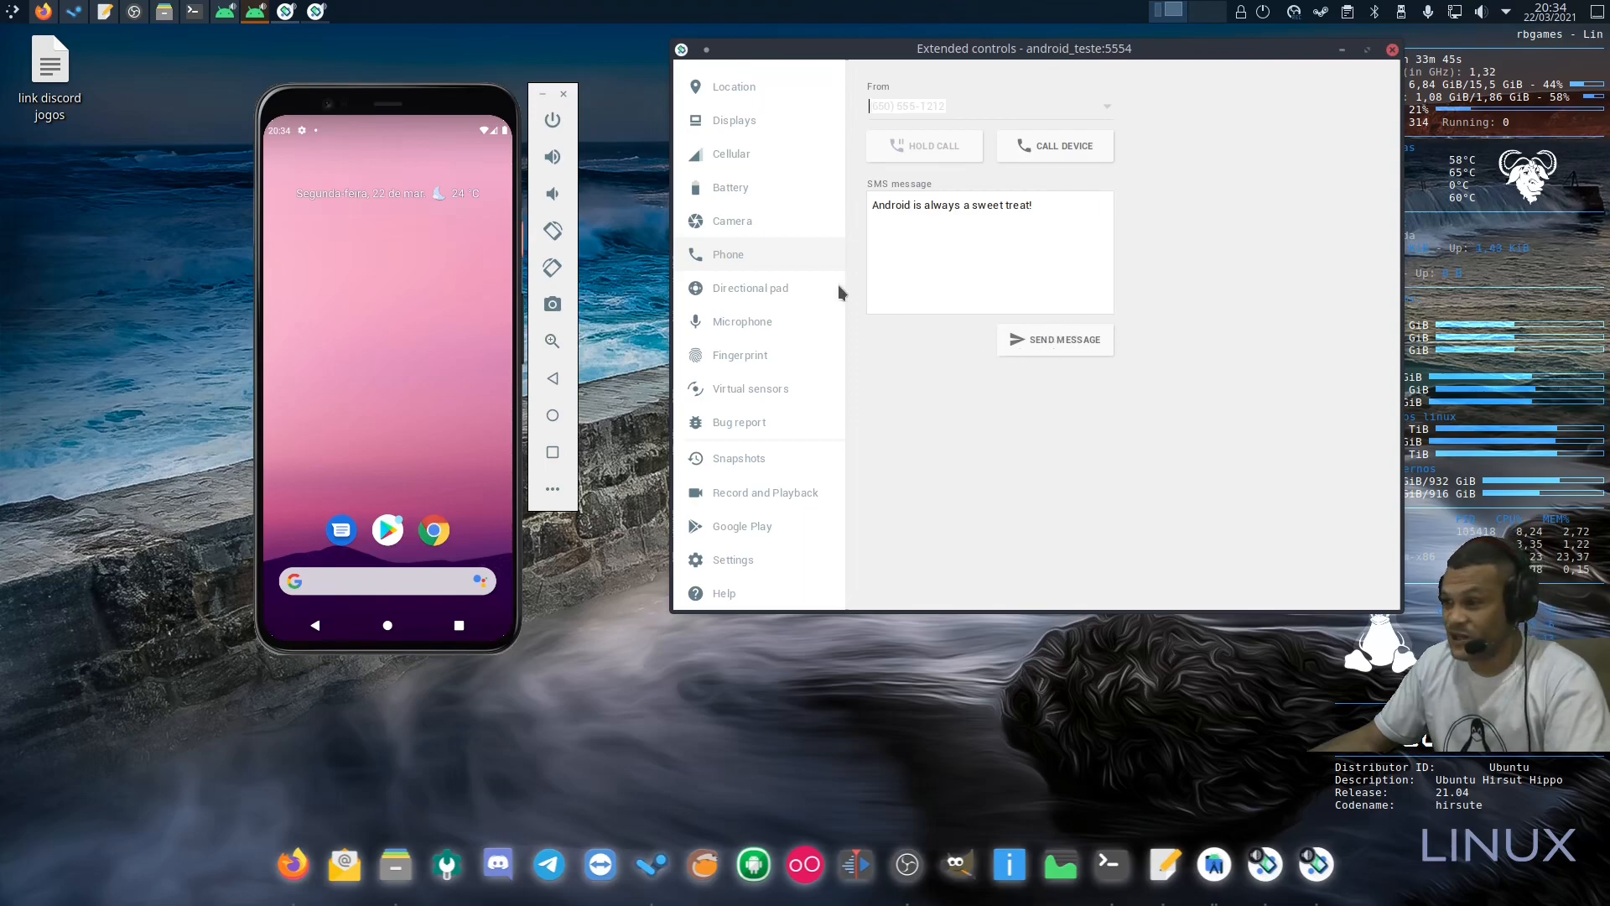
left_click(759, 323)
left_click(887, 102)
left_click(888, 103)
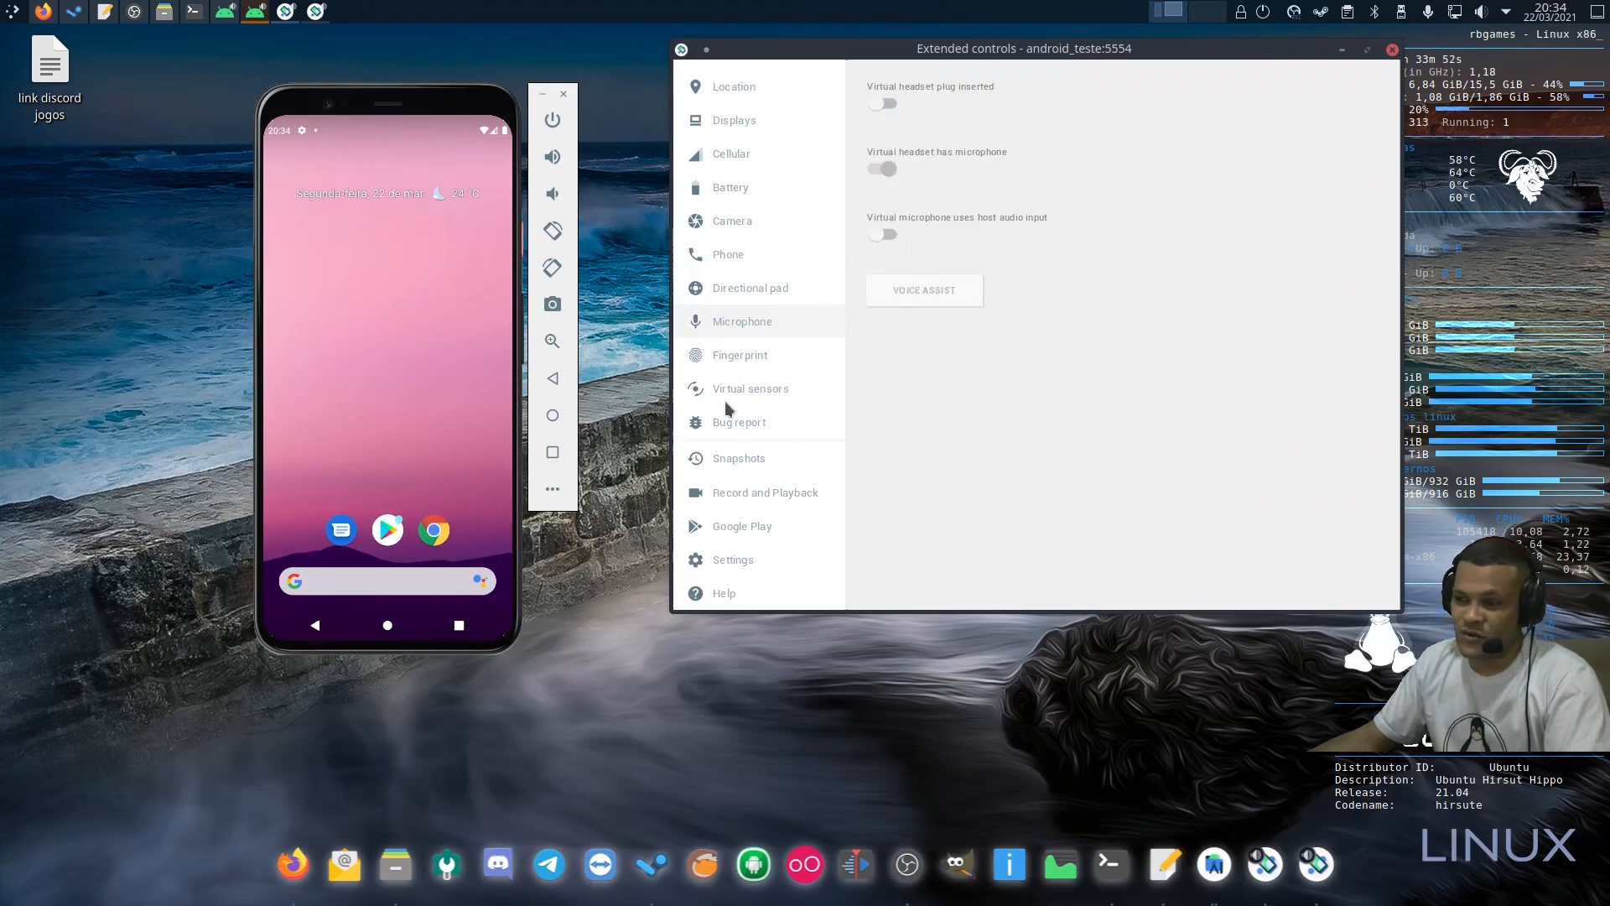
Step: View the emulator's Fingerprint, Virtual sensors and Snapshots controls
left_click(743, 357)
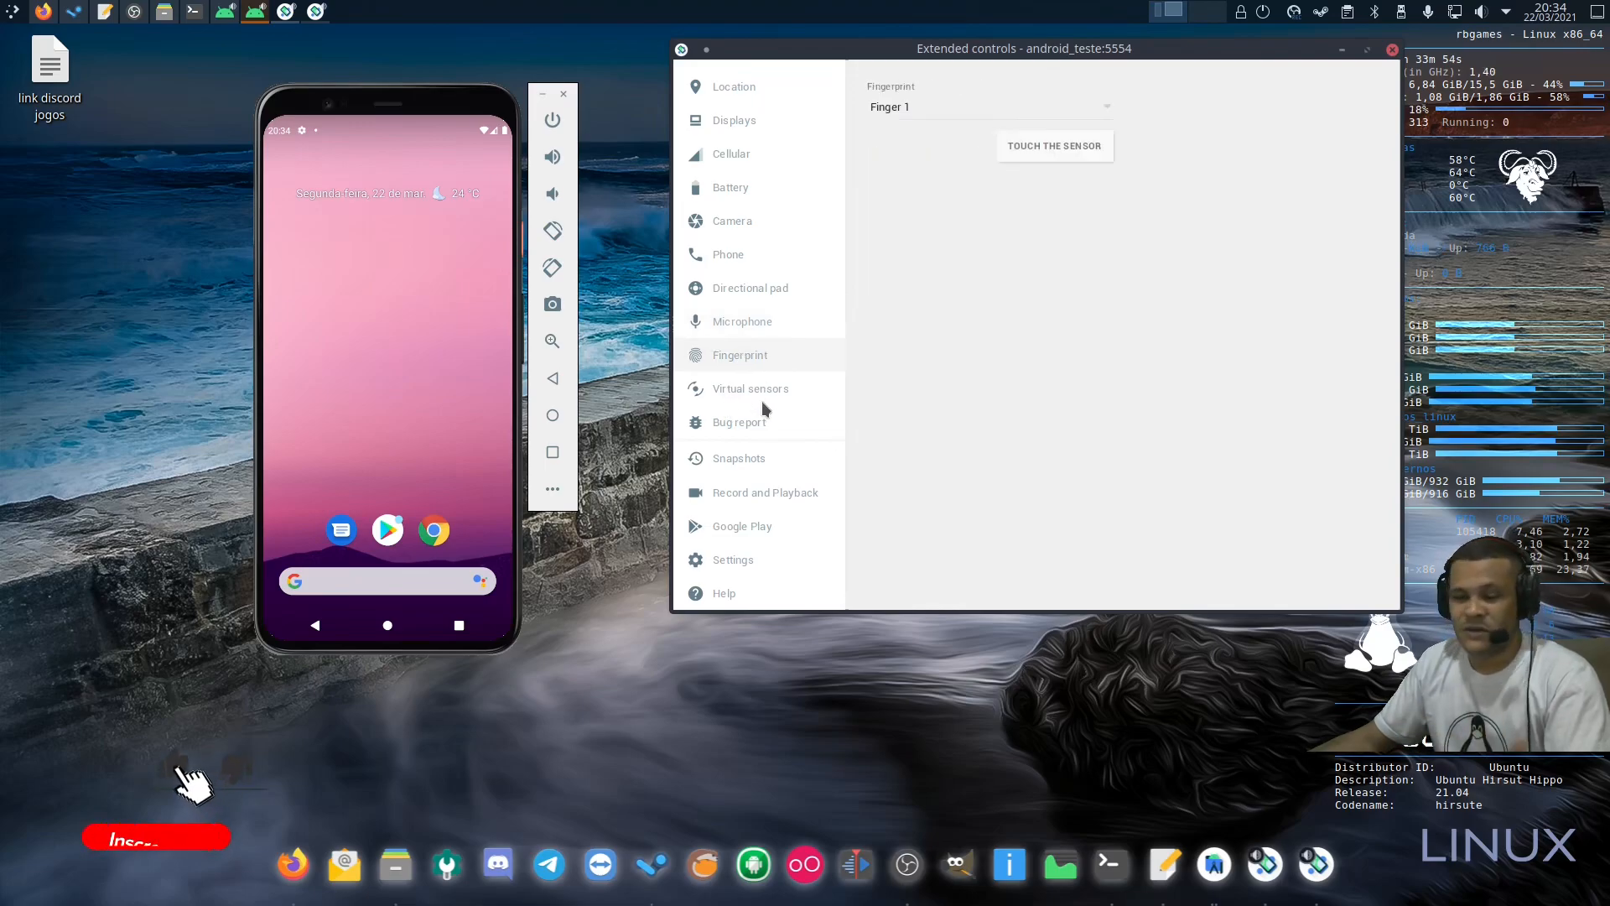
left_click(780, 387)
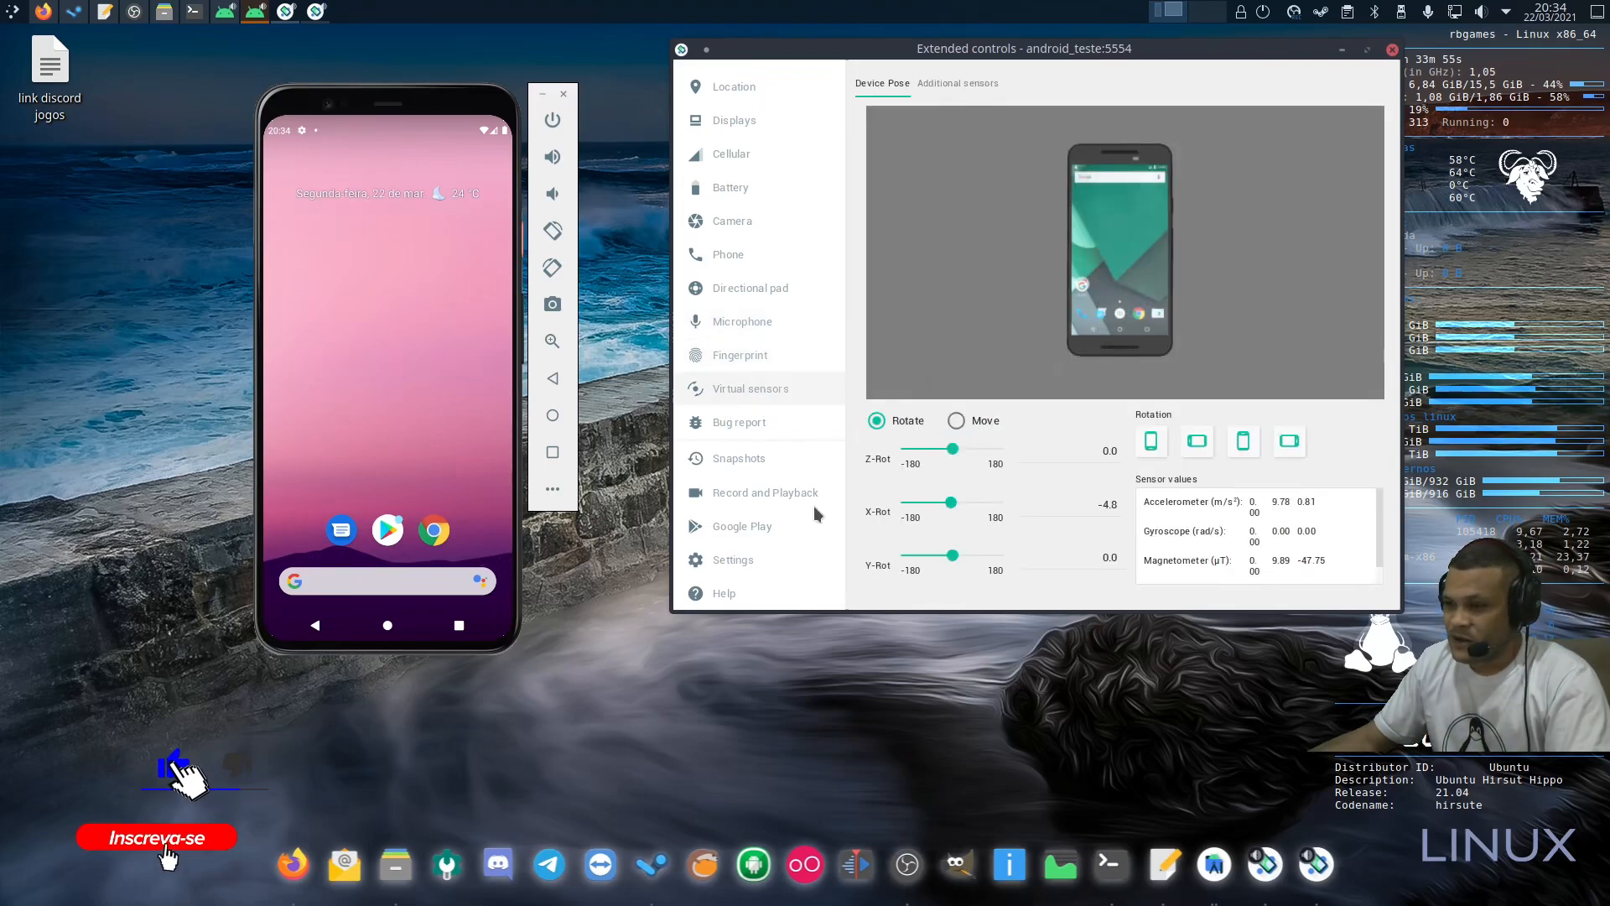
left_click(743, 459)
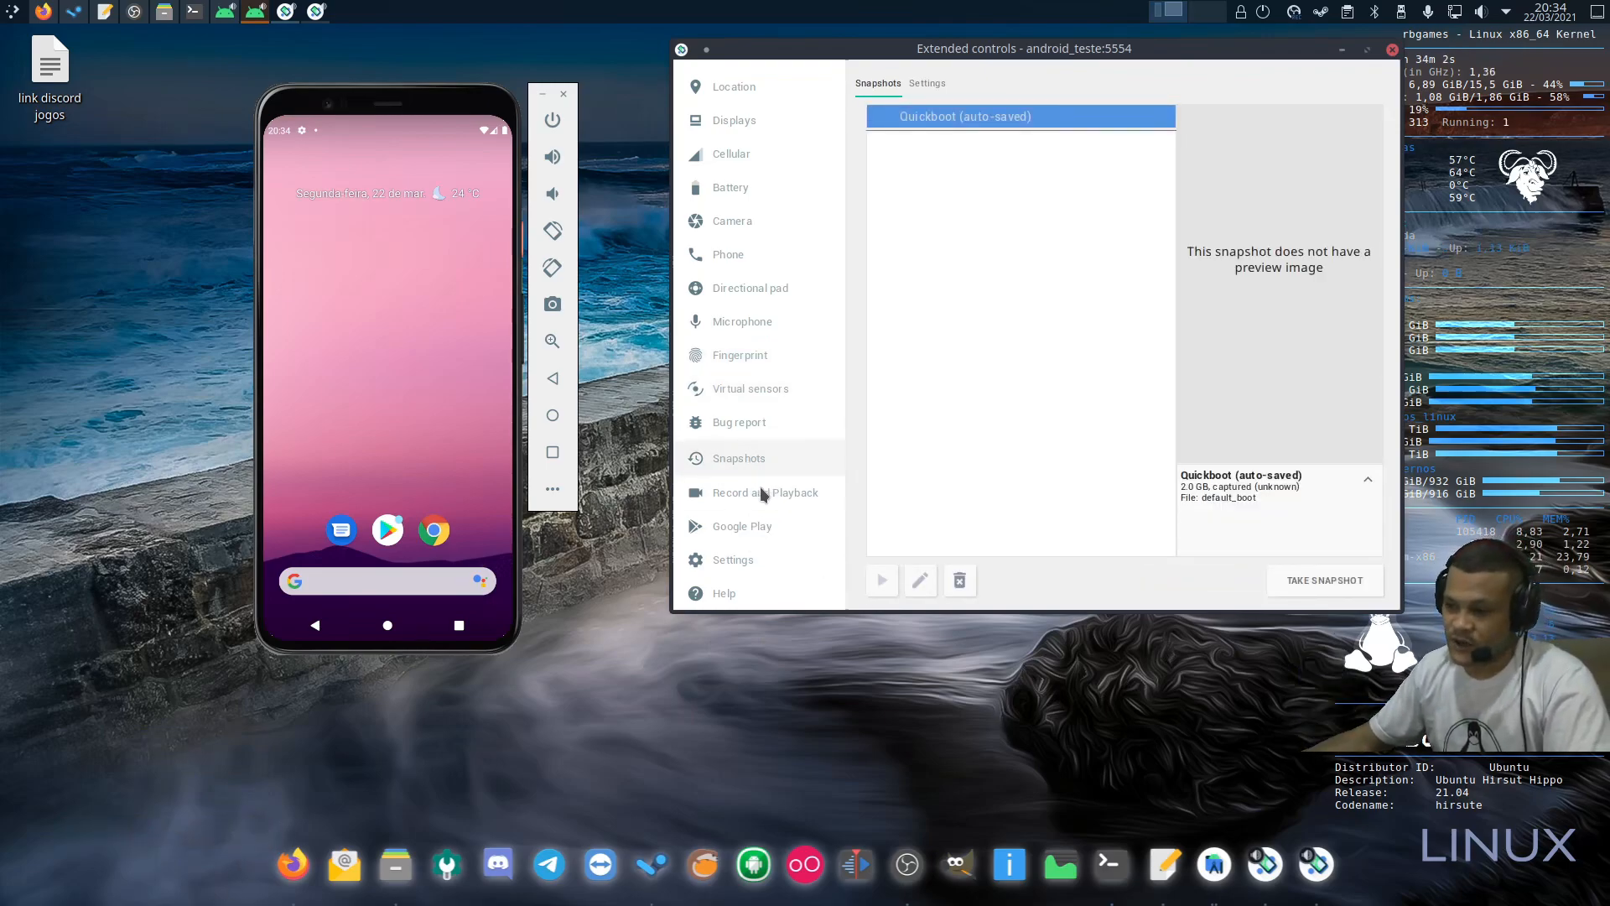
Step: Start the update of Google Play services from the emulator's Google Play controls
left_click(743, 526)
left_click(935, 139)
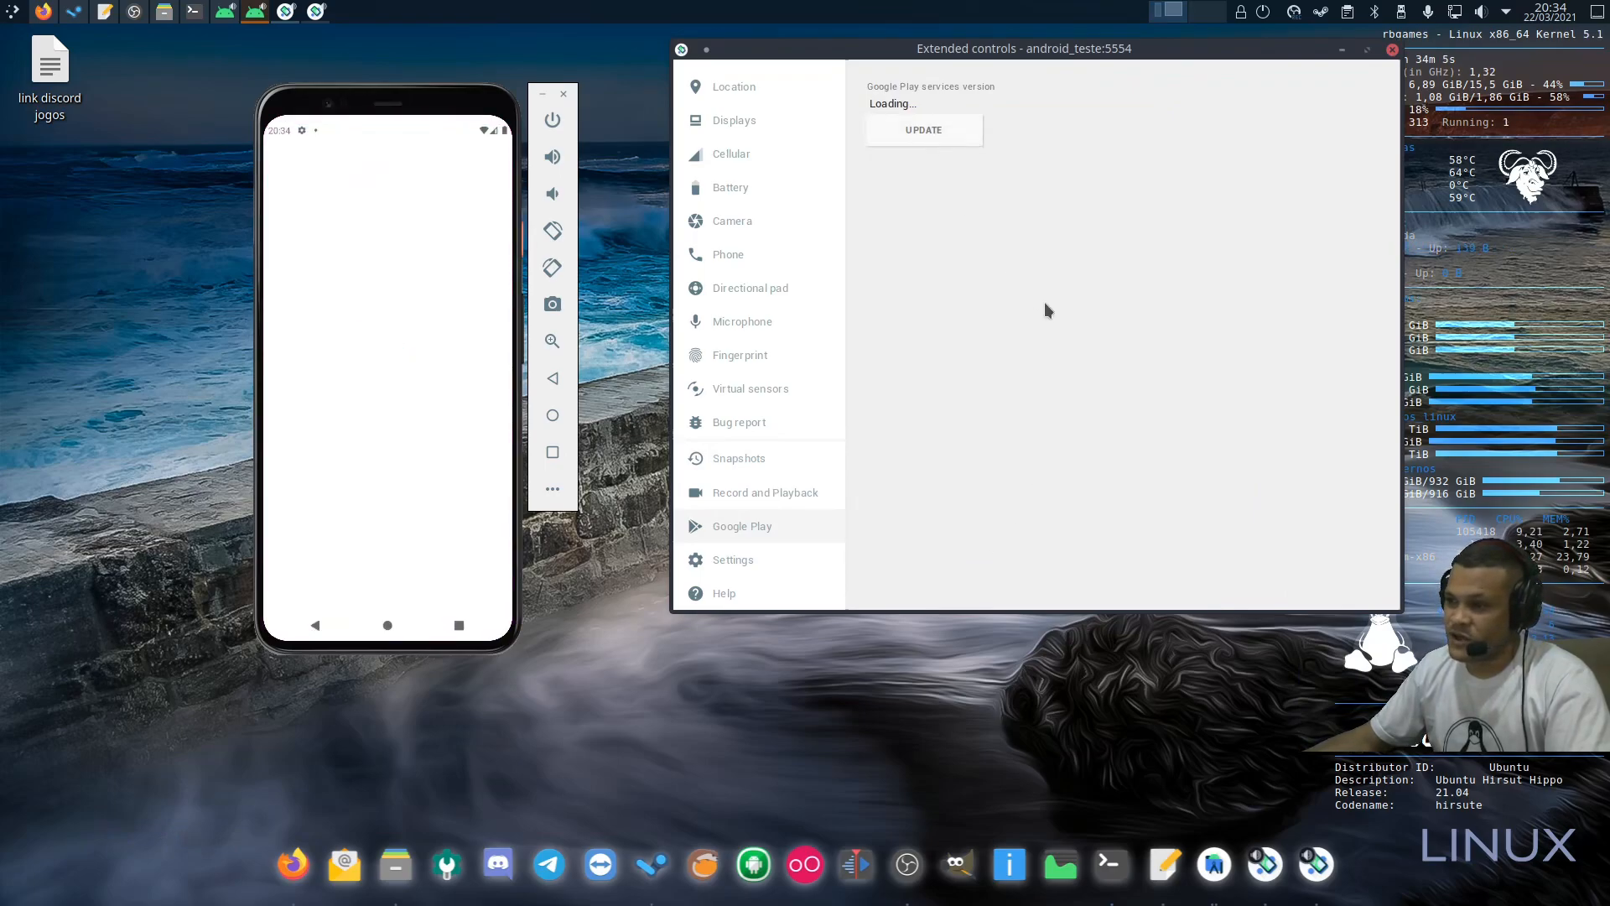
Step: Leave the app open on the emulated phone through its recent apps overview and close the extended controls
left_click(458, 625)
left_click_drag(365, 454, 380, 455)
left_click(1392, 49)
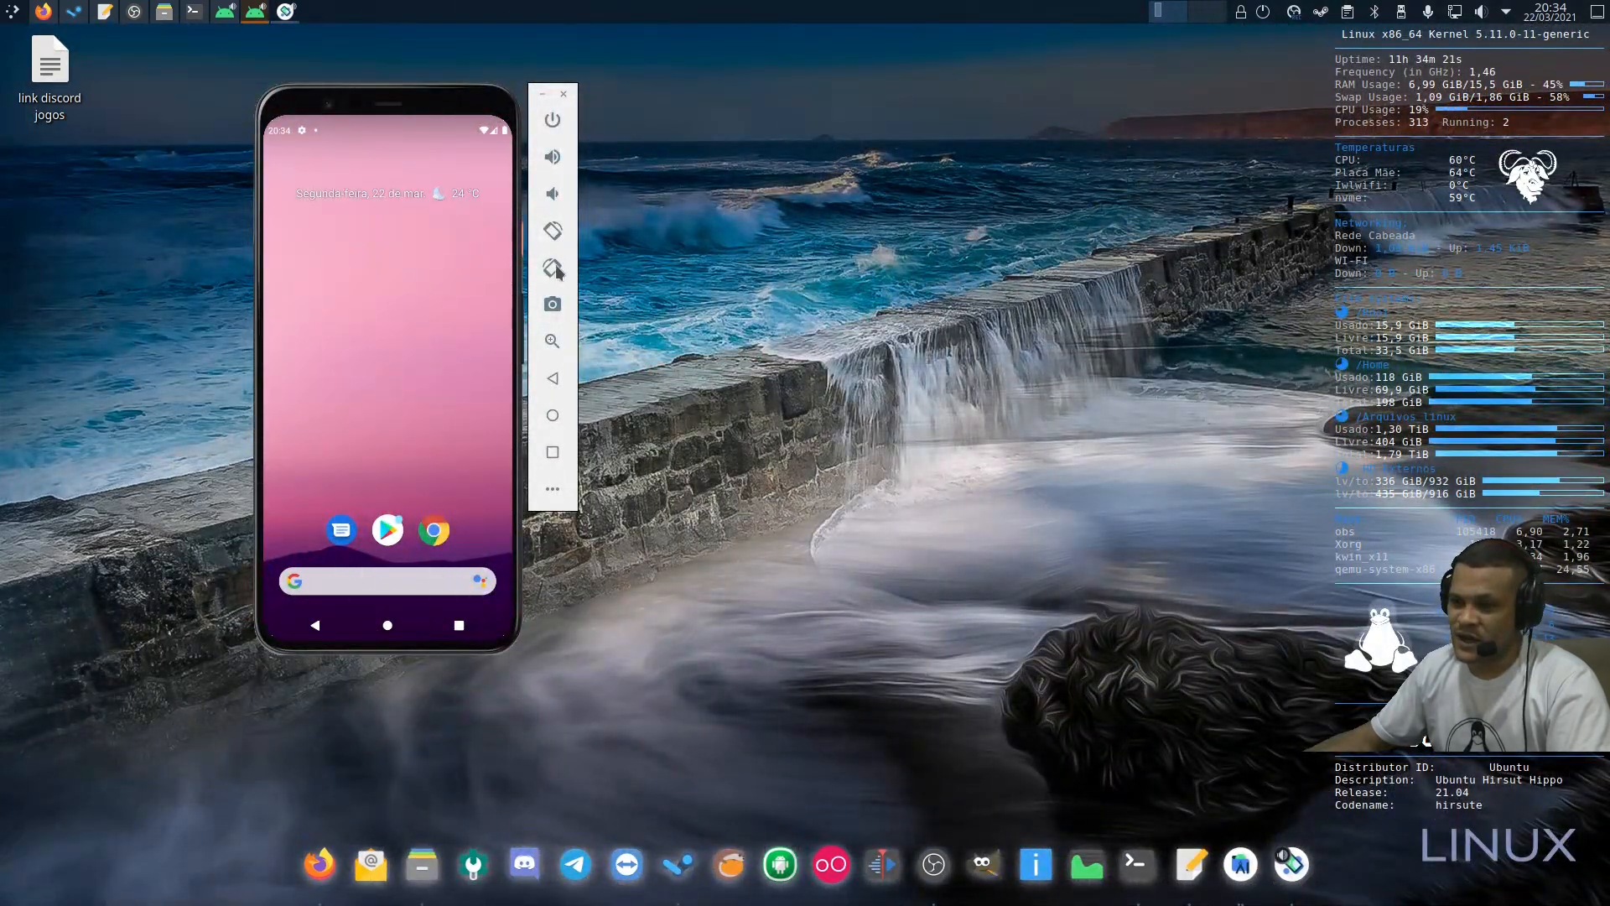
Step: Rotate the emulated phone through a full turn back to upright portrait, closing the extended controls whenever they open
left_click(553, 235)
left_click_drag(954, 48, 1123, 66)
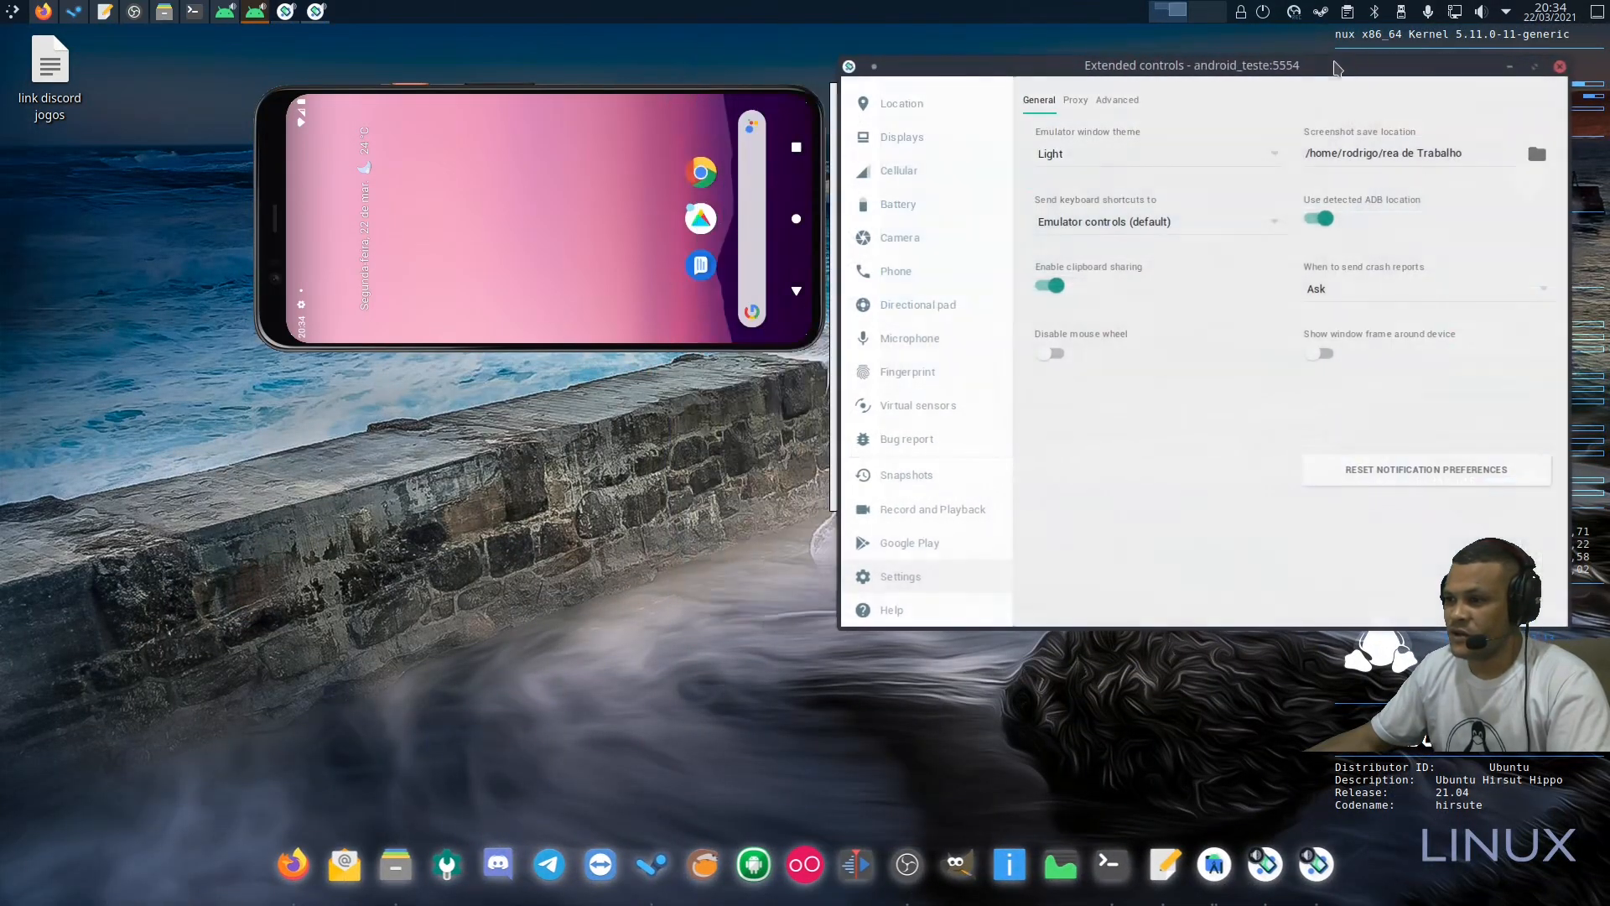
left_click(1563, 67)
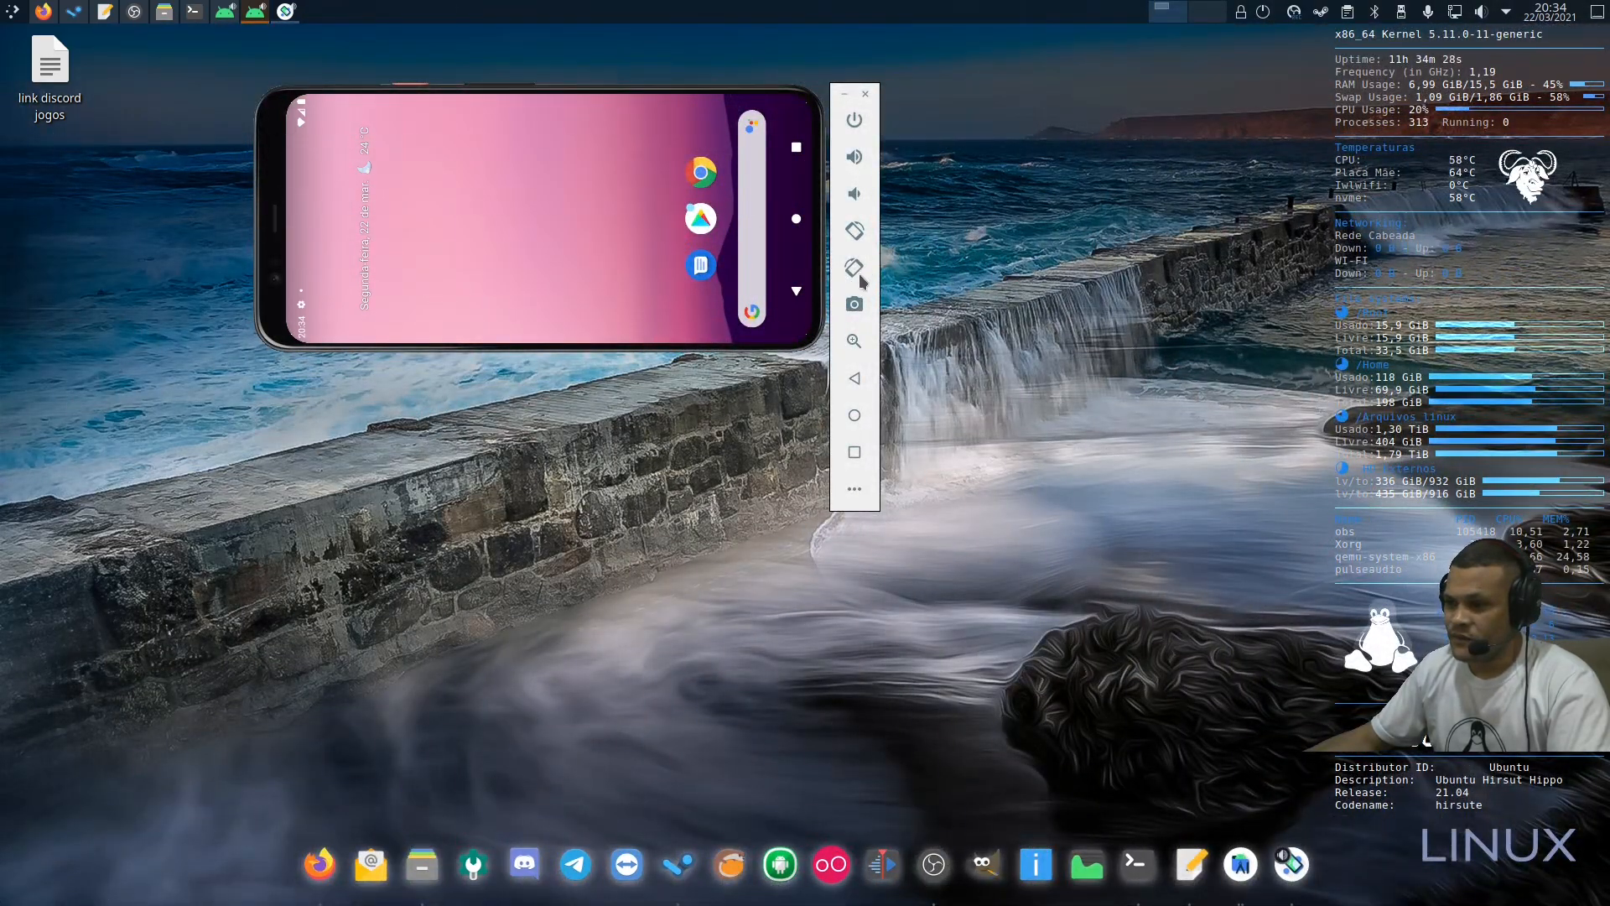
left_click(852, 234)
left_click(1564, 60)
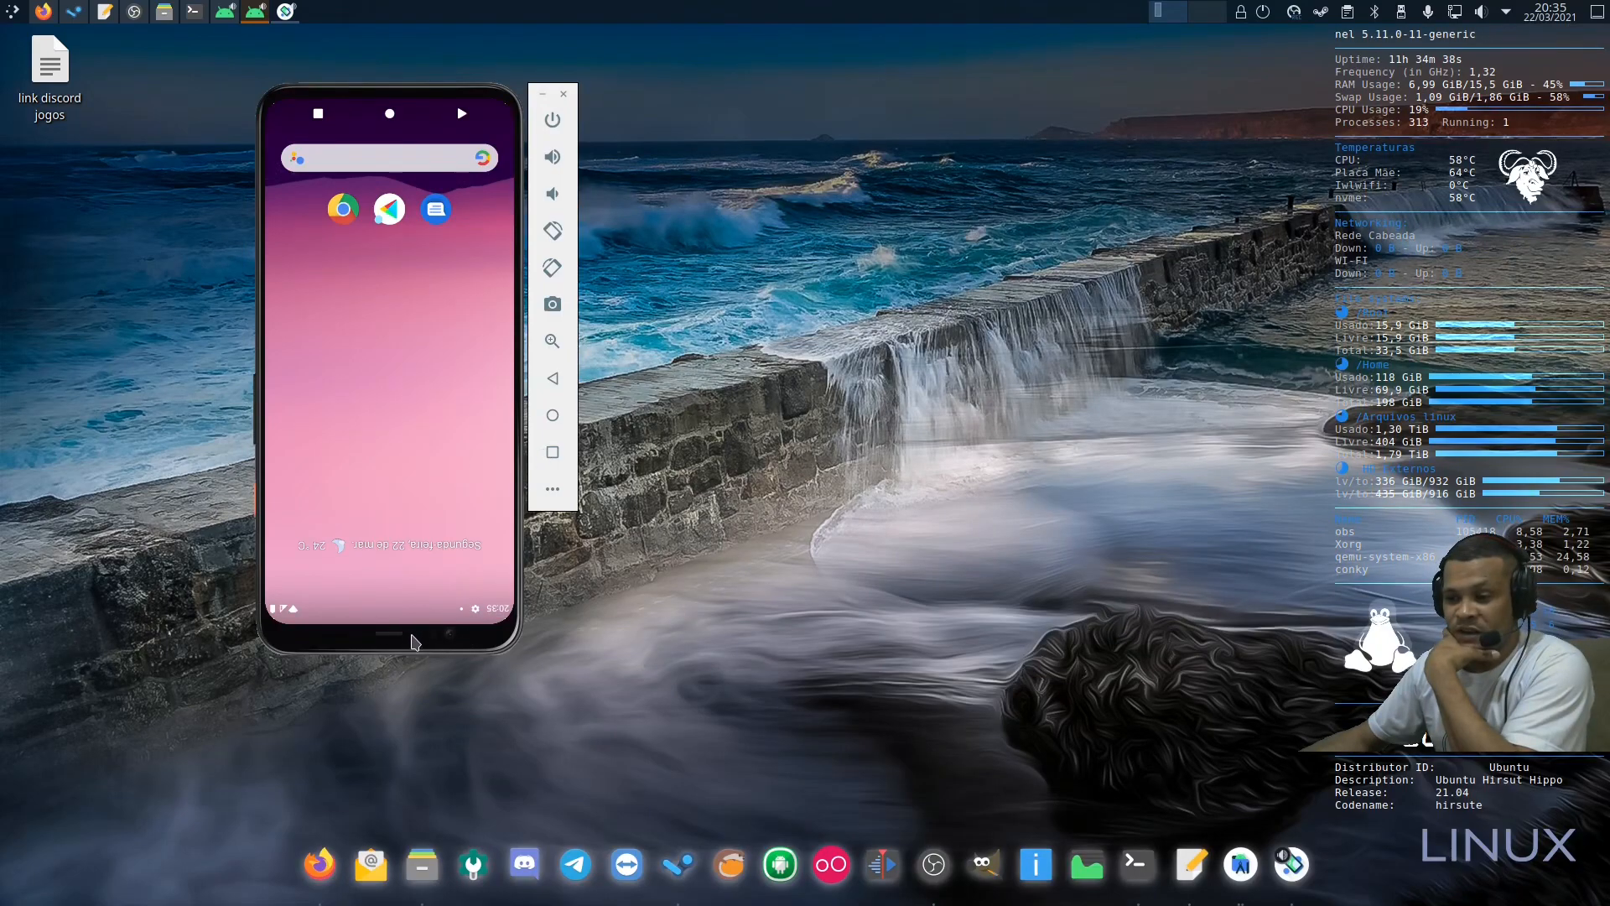
left_click(555, 264)
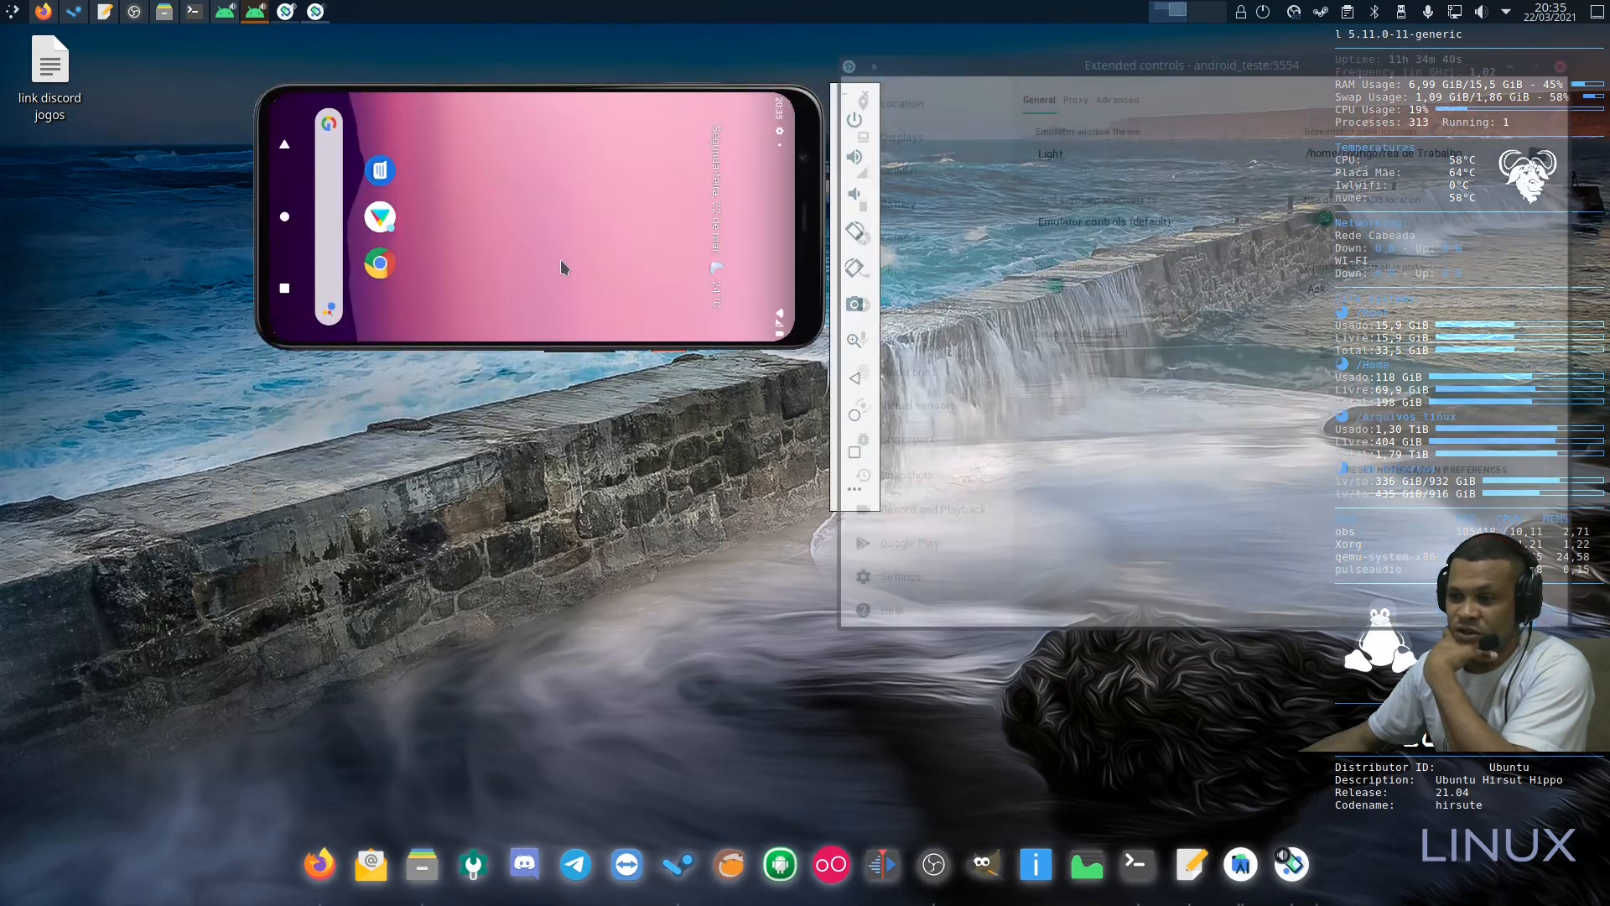
key("ctrl+shift+c")
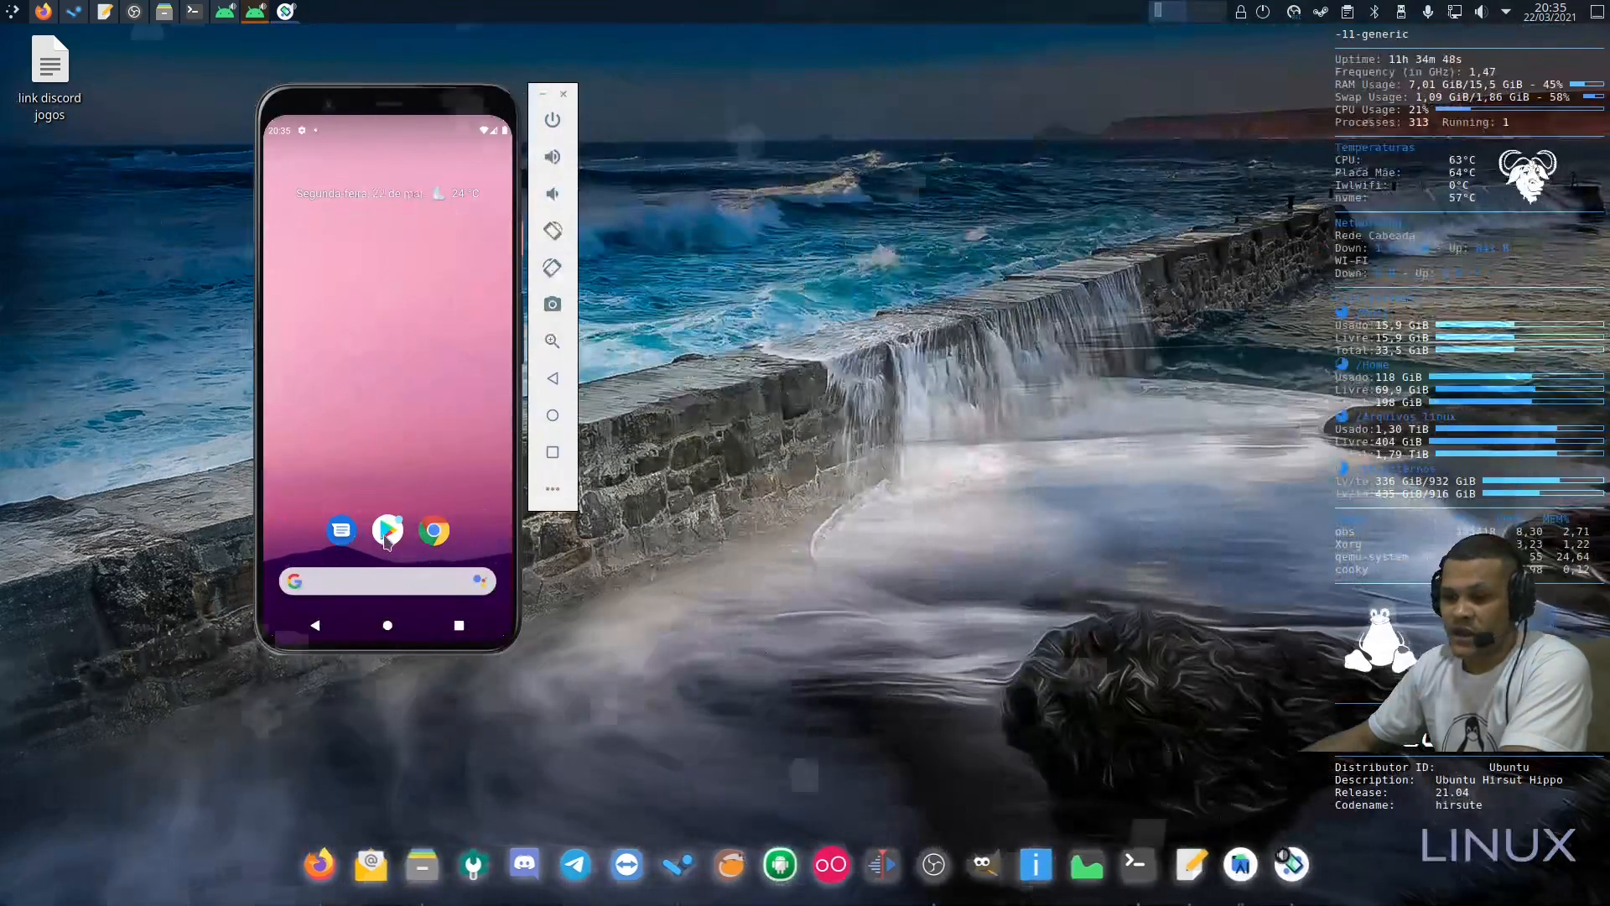
Step: Install Garena Free Fire: O Cobra from the Play Store on the emulated phone
left_click(375, 537)
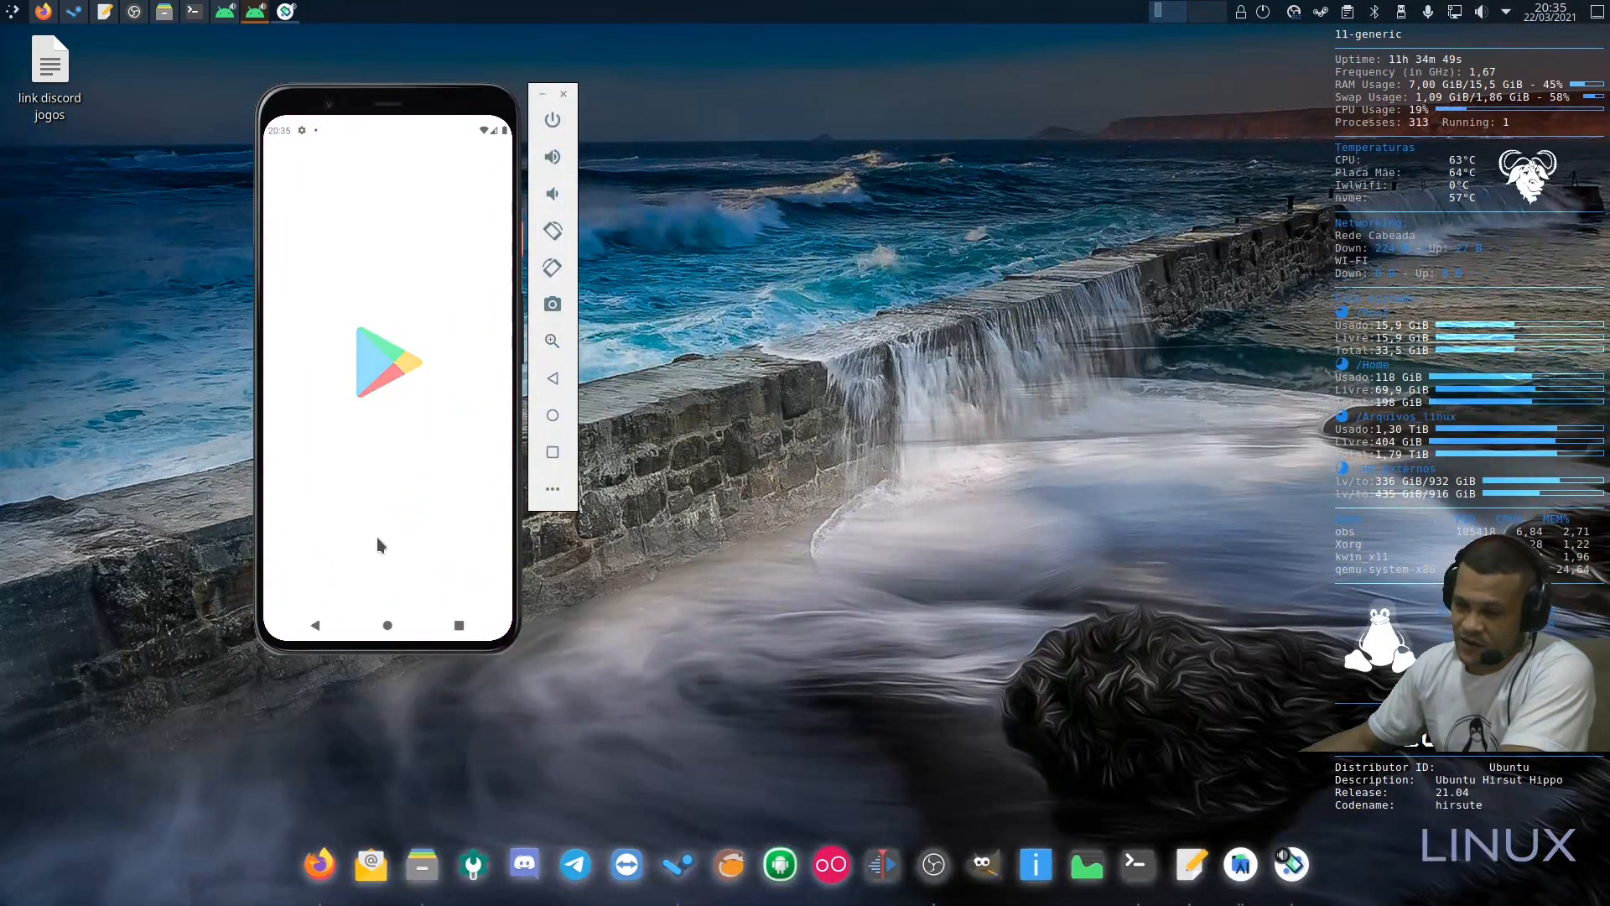
left_click(304, 298)
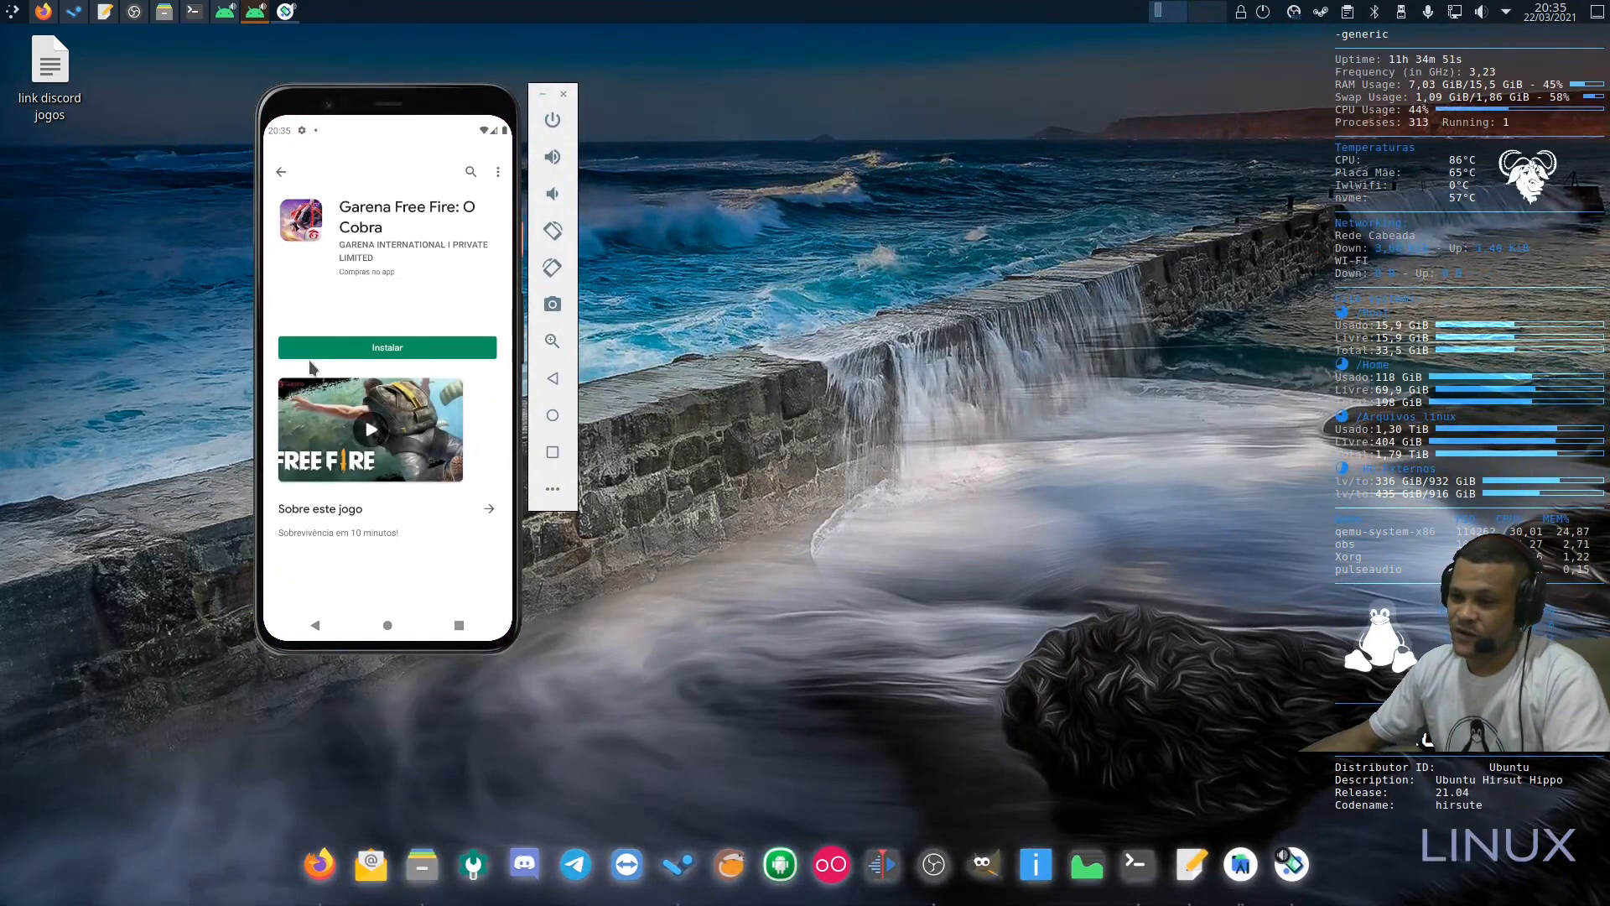
left_click(419, 350)
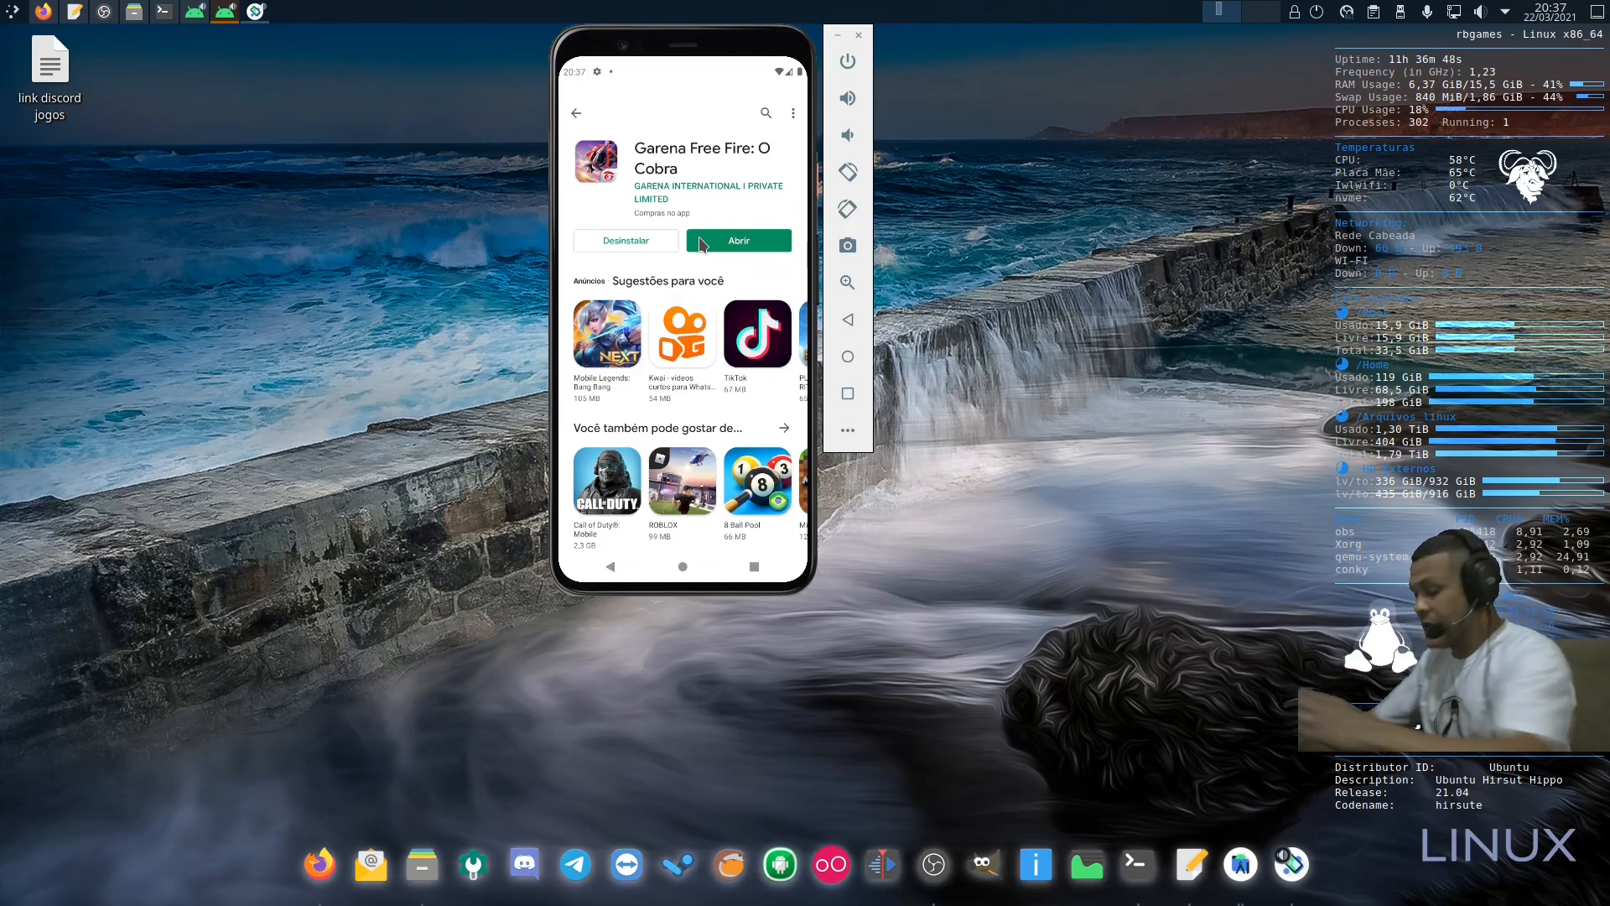
Step: Launch Free Fire, accept its terms of use and log in as a guest
left_click(769, 250)
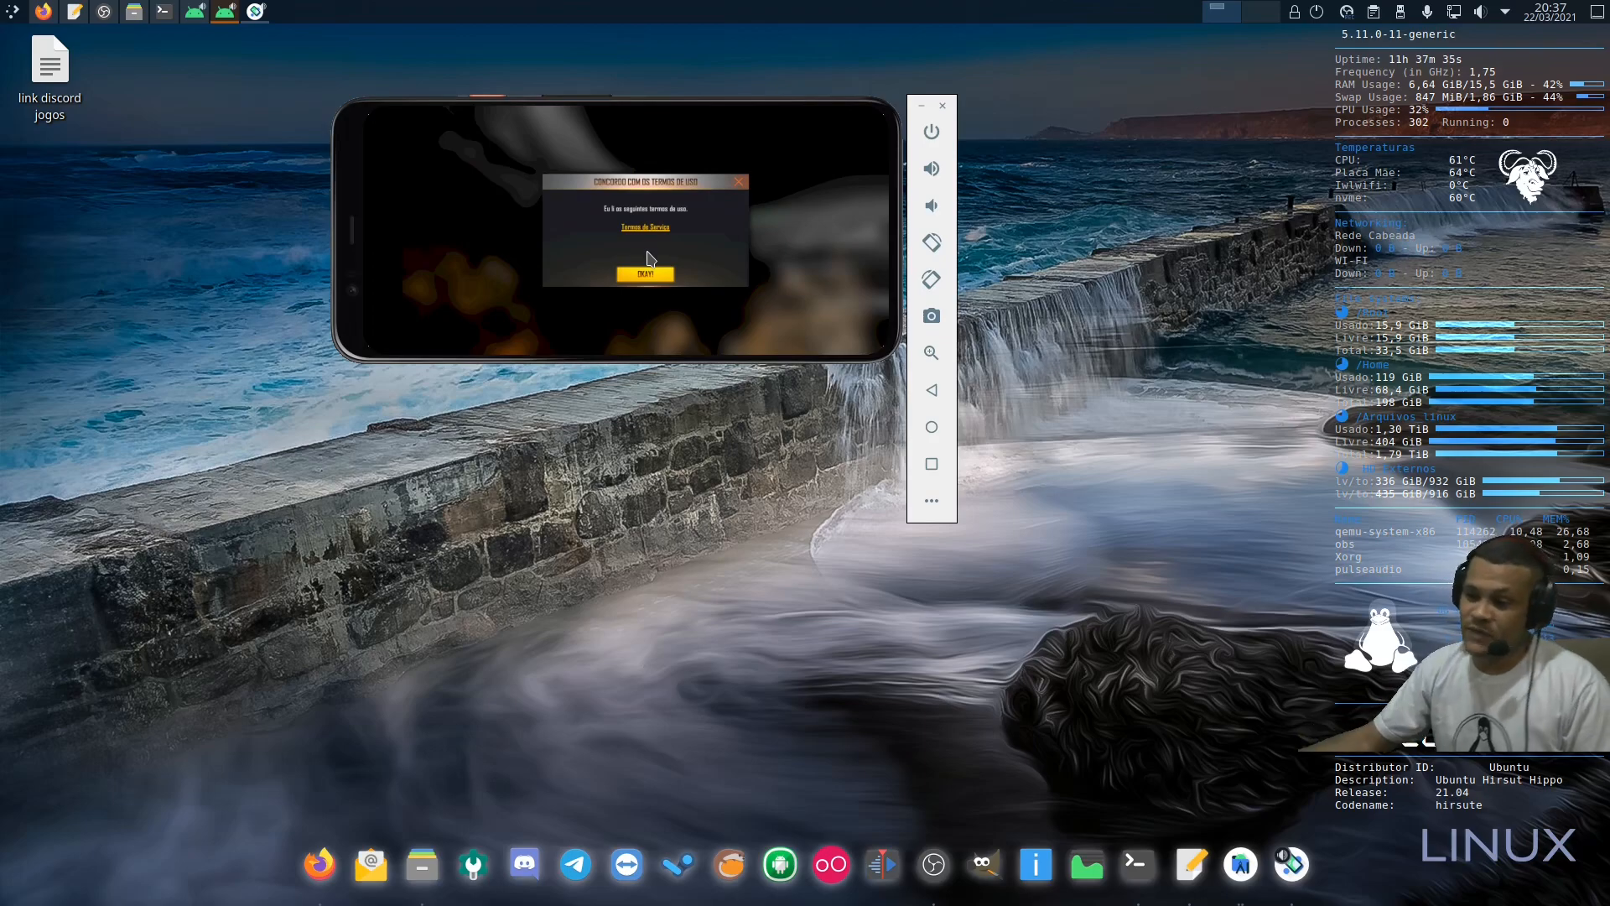
left_click(650, 271)
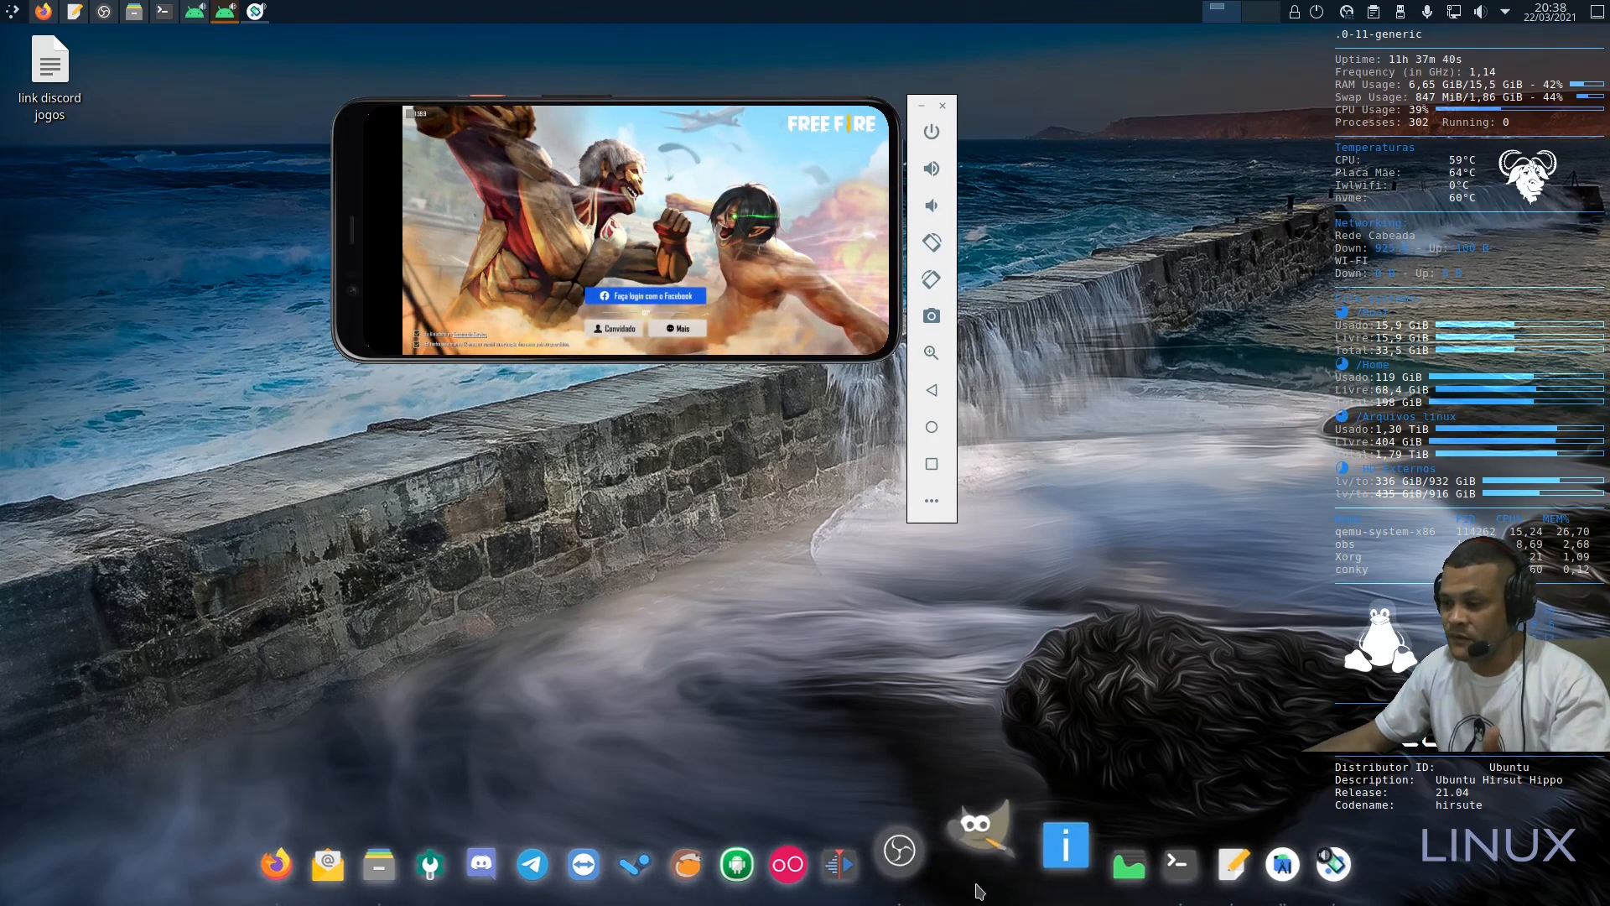
left_click(612, 330)
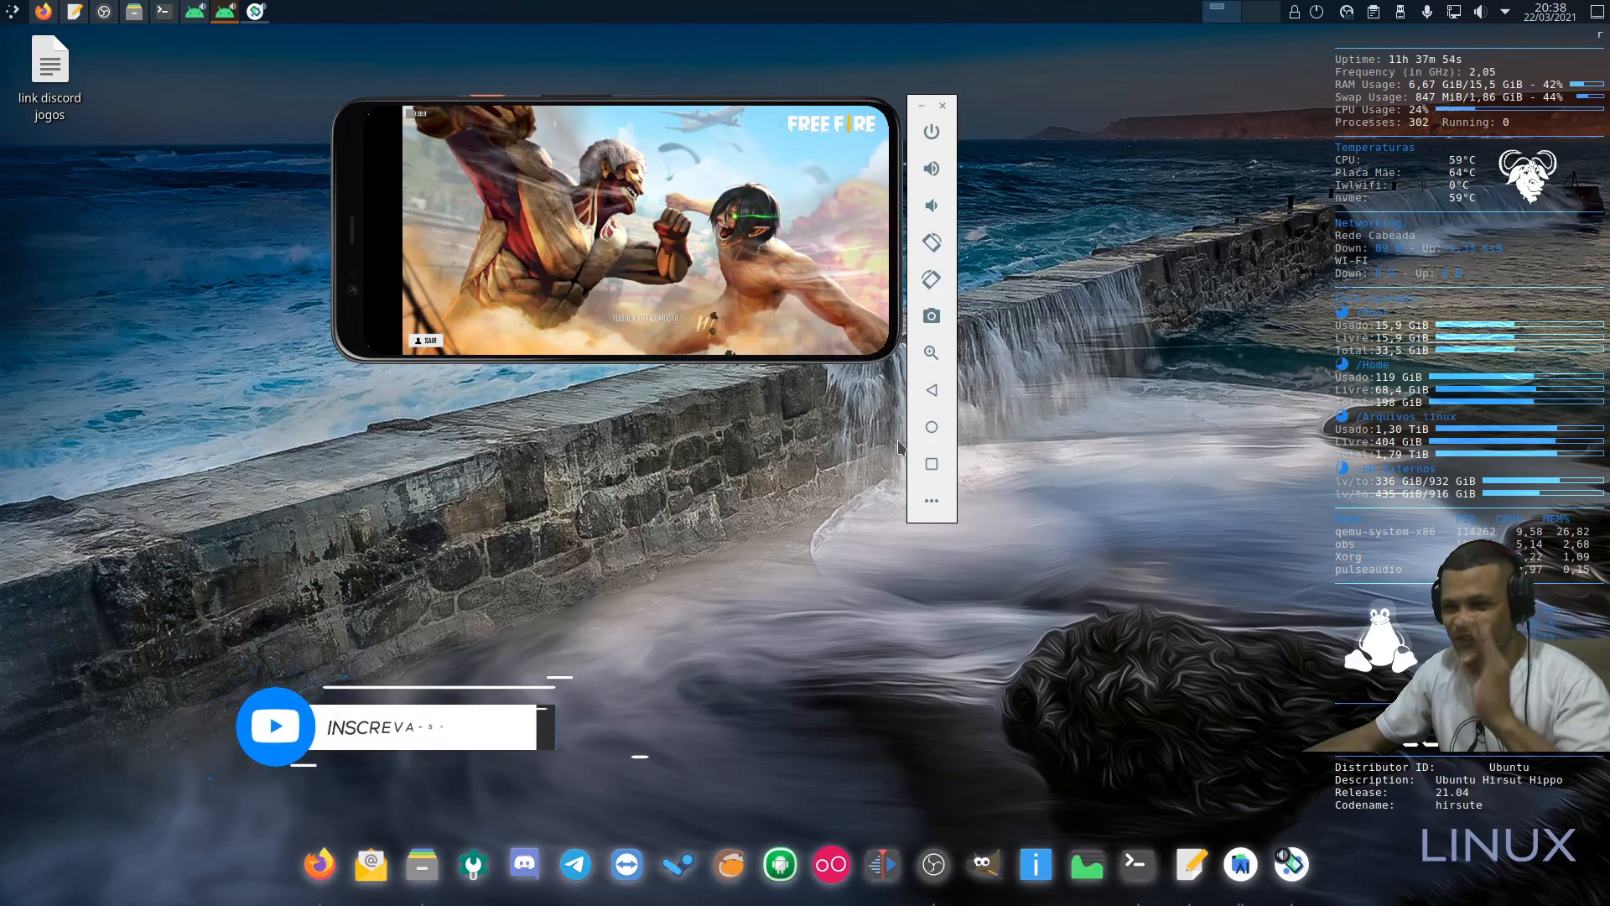
Step: Try a secondary display in the emulator's Displays controls with the custom and 4K(3840x2160) resolutions, then close the controls without applying
left_click(931, 500)
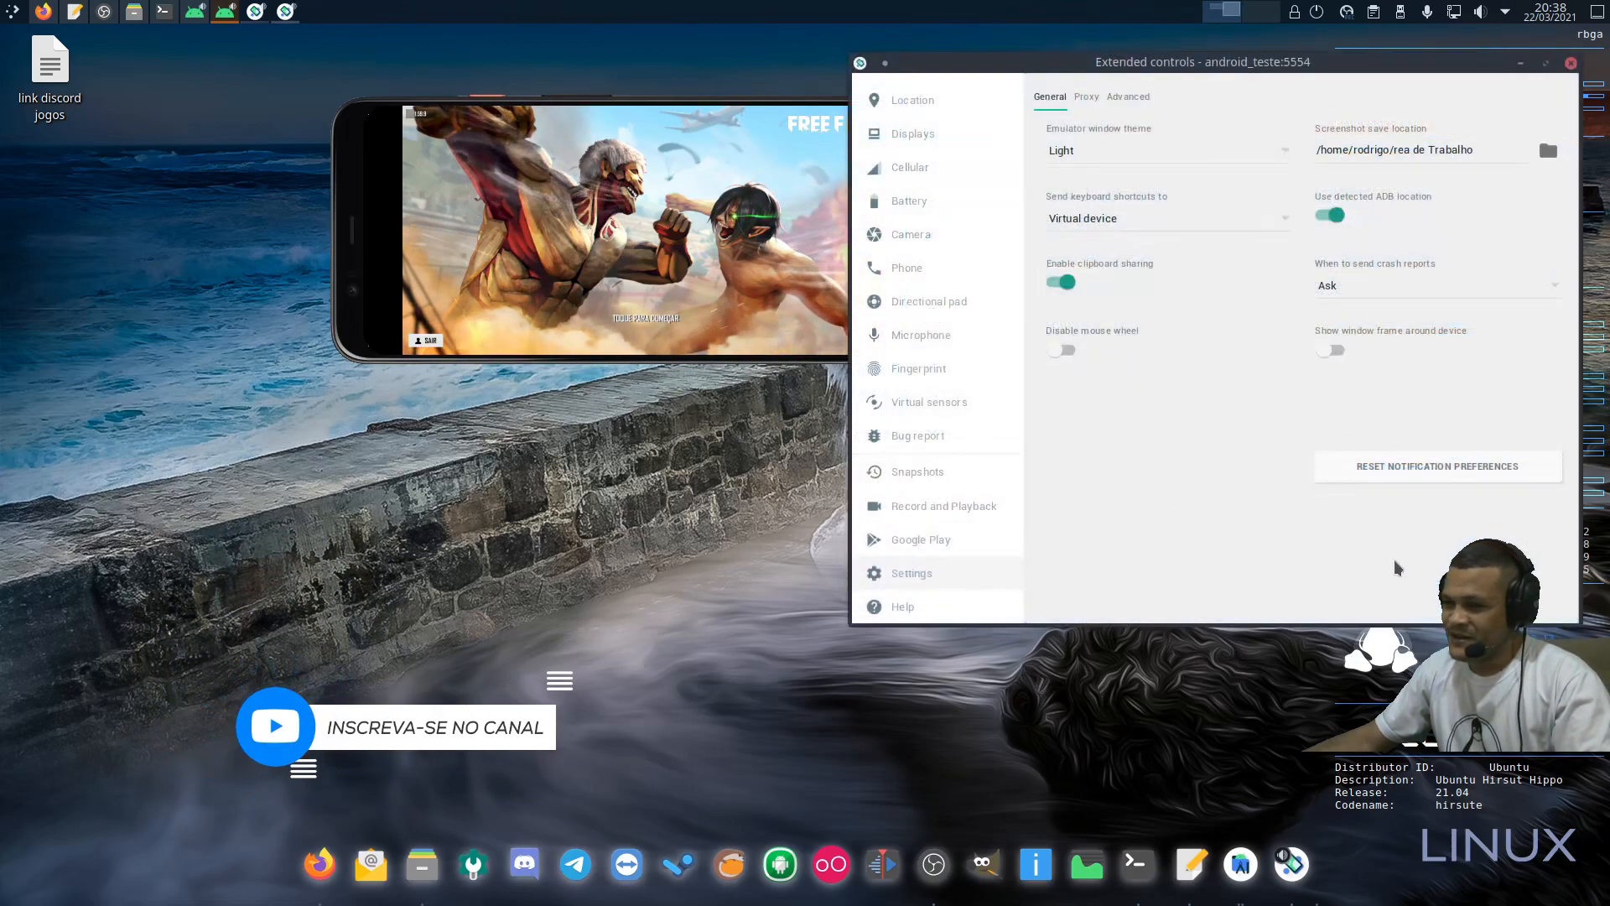
left_click(912, 135)
left_click(1203, 185)
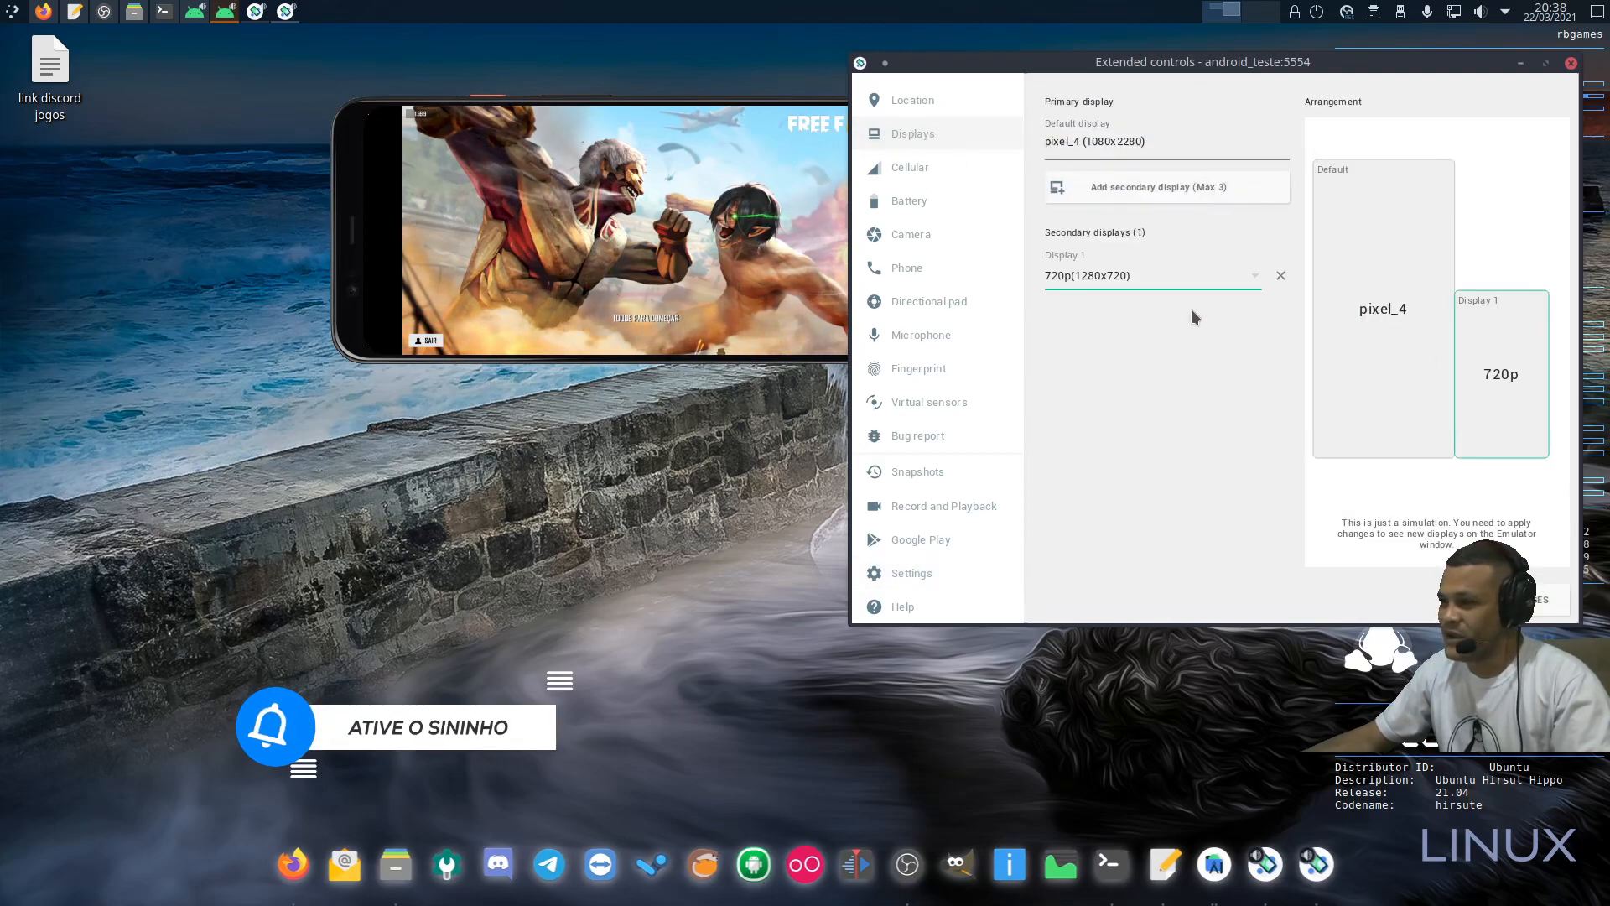
left_click(1253, 275)
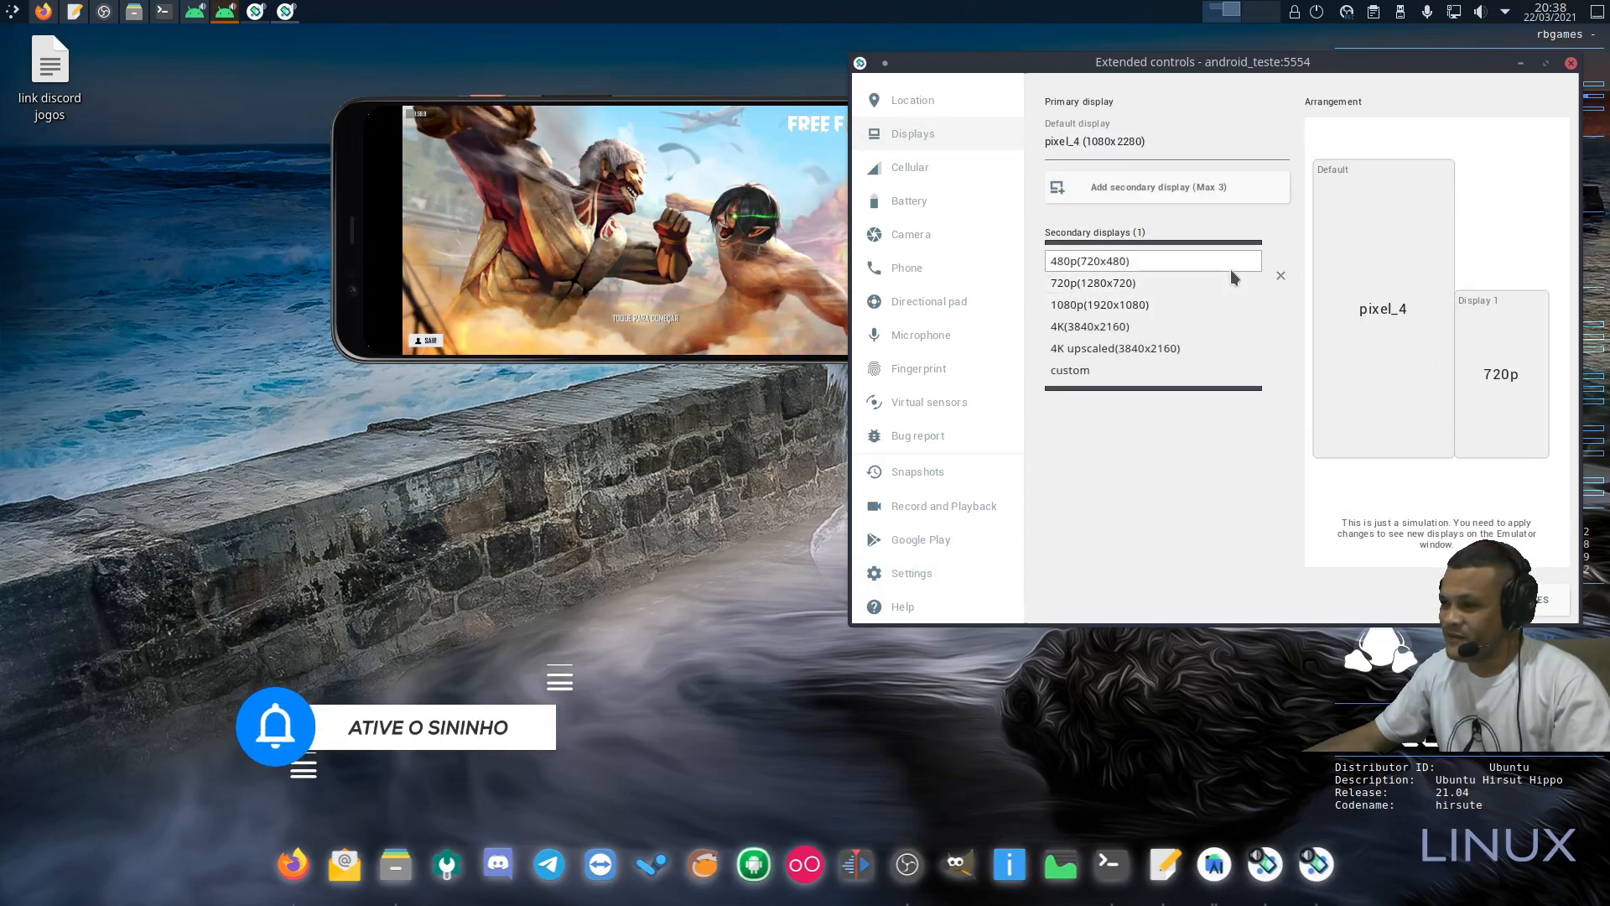
left_click(1124, 370)
left_click(1106, 282)
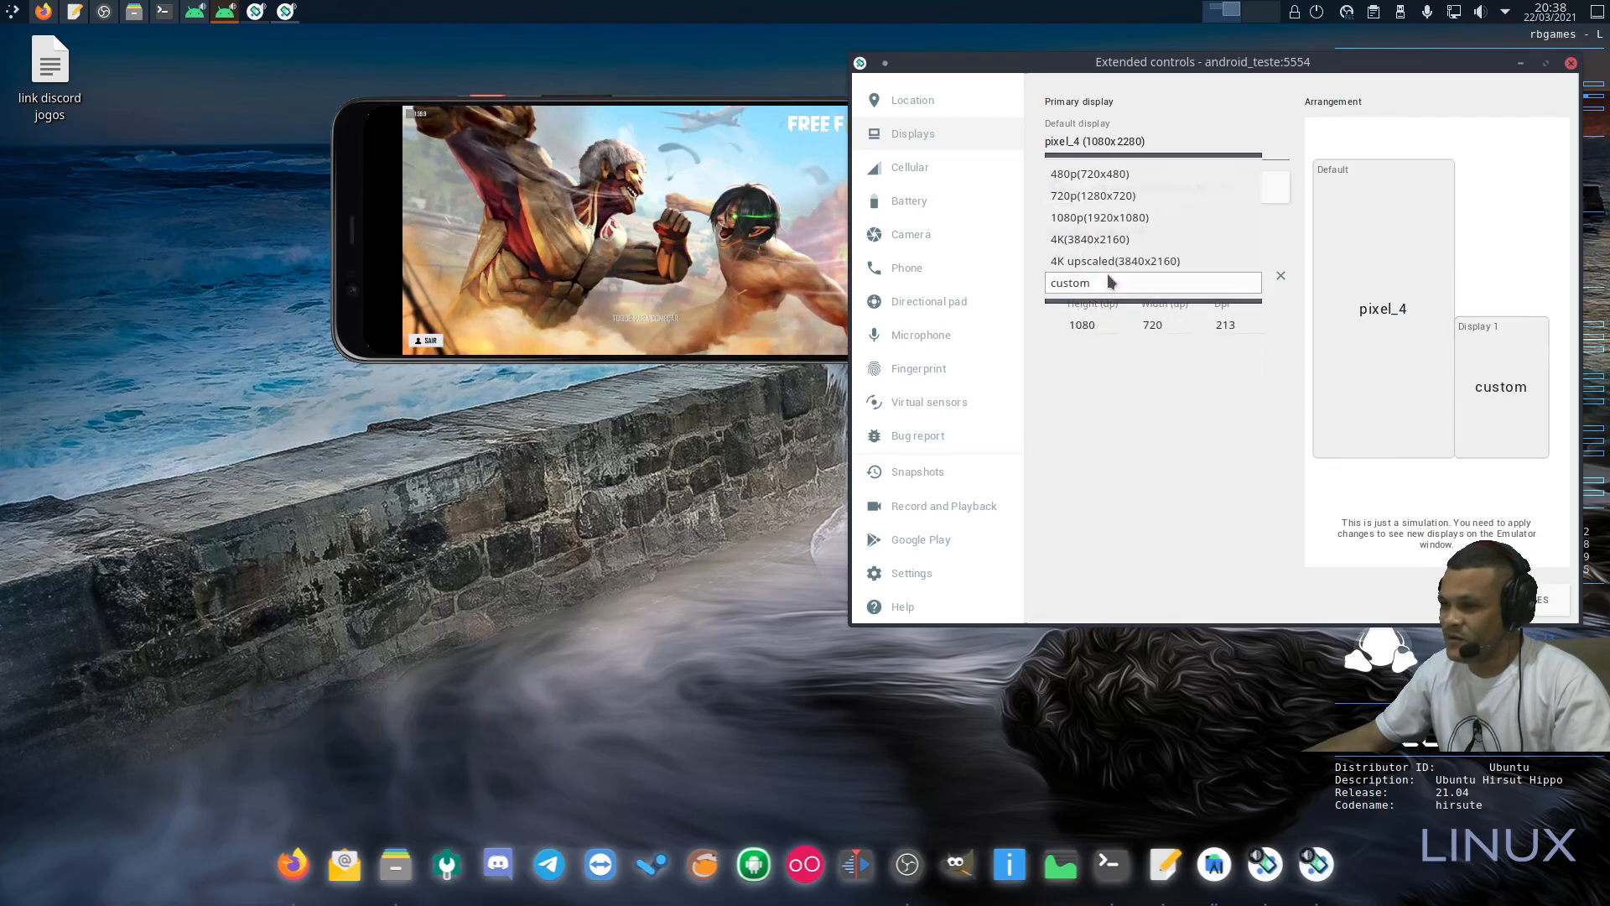
left_click(1120, 285)
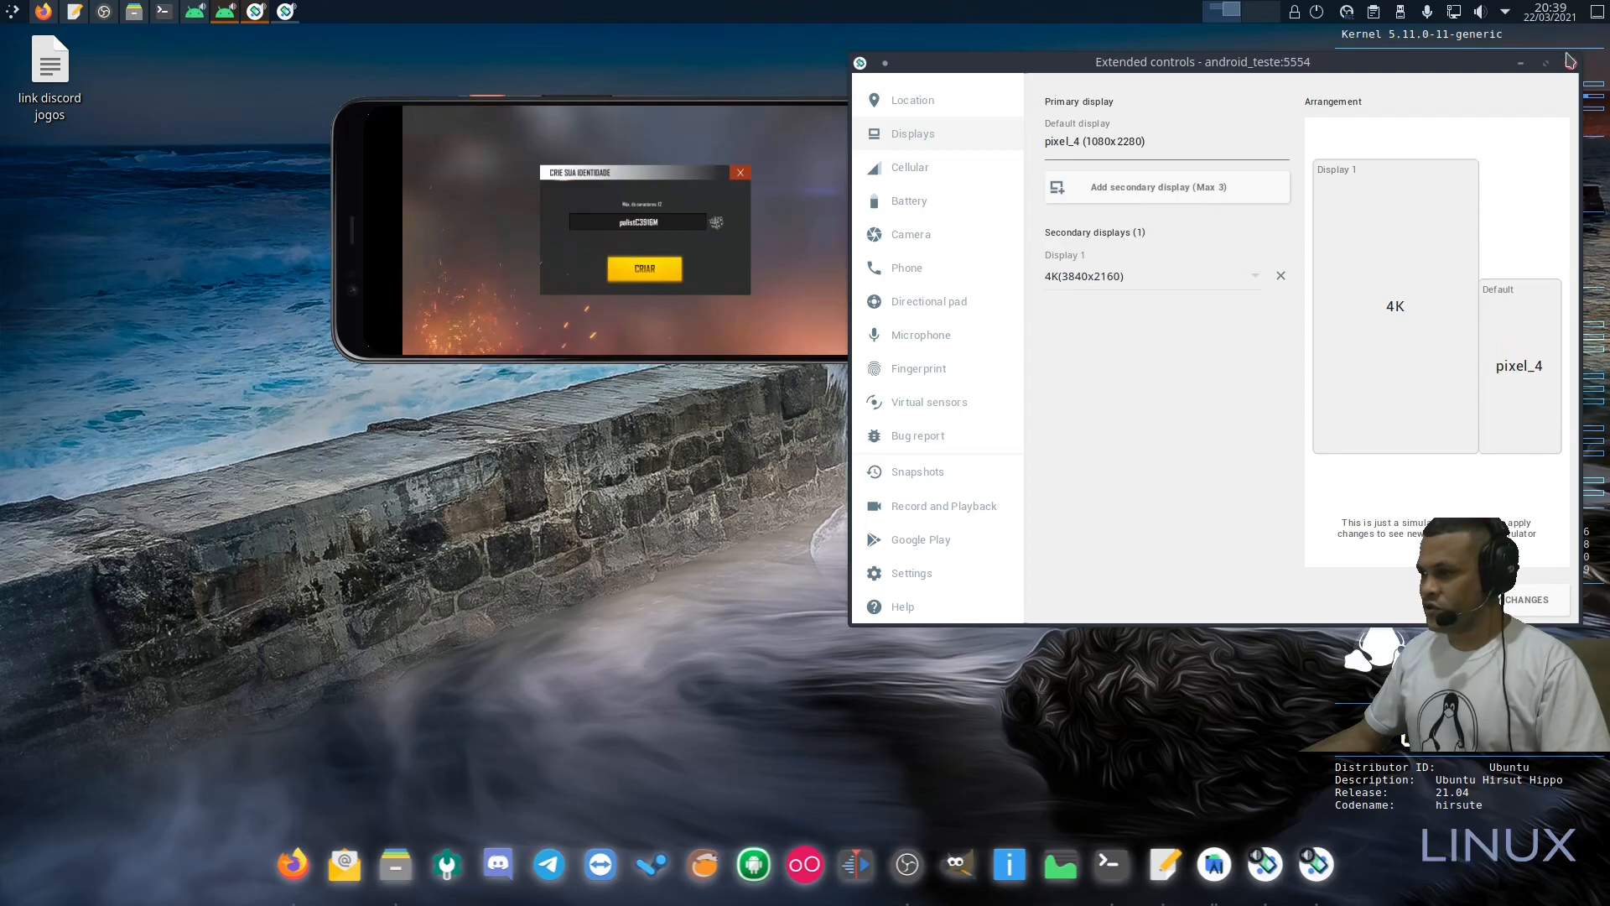
left_click(1570, 64)
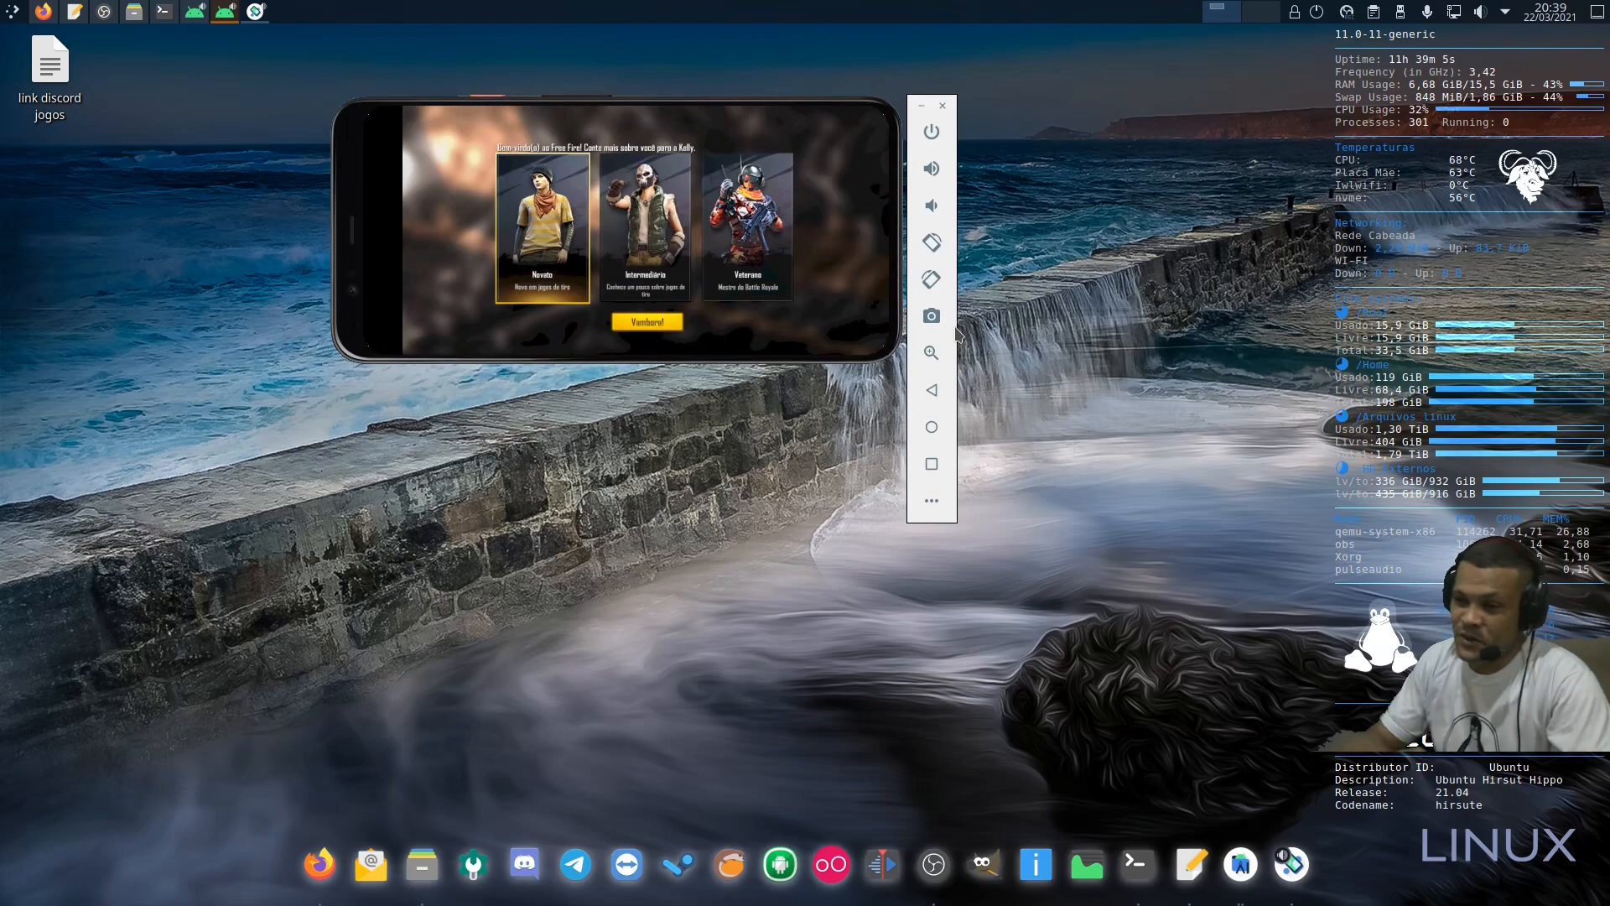
Step: Enter Free Fire at the Novato level and start a classic match, moving the character around the waiting area
left_click(639, 324)
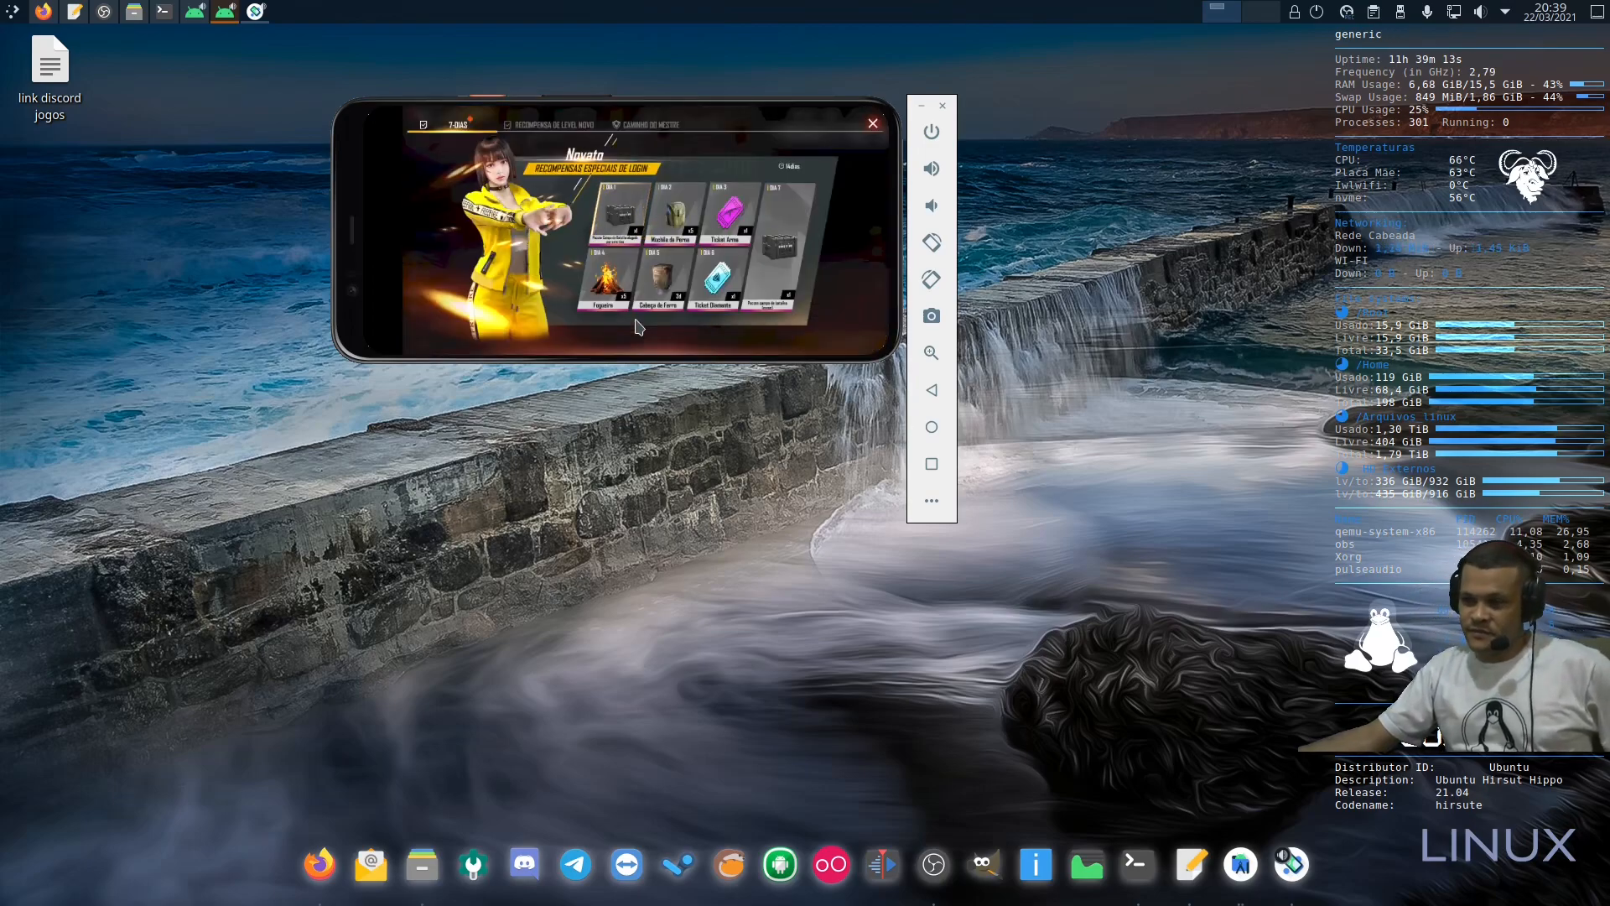
left_click(876, 117)
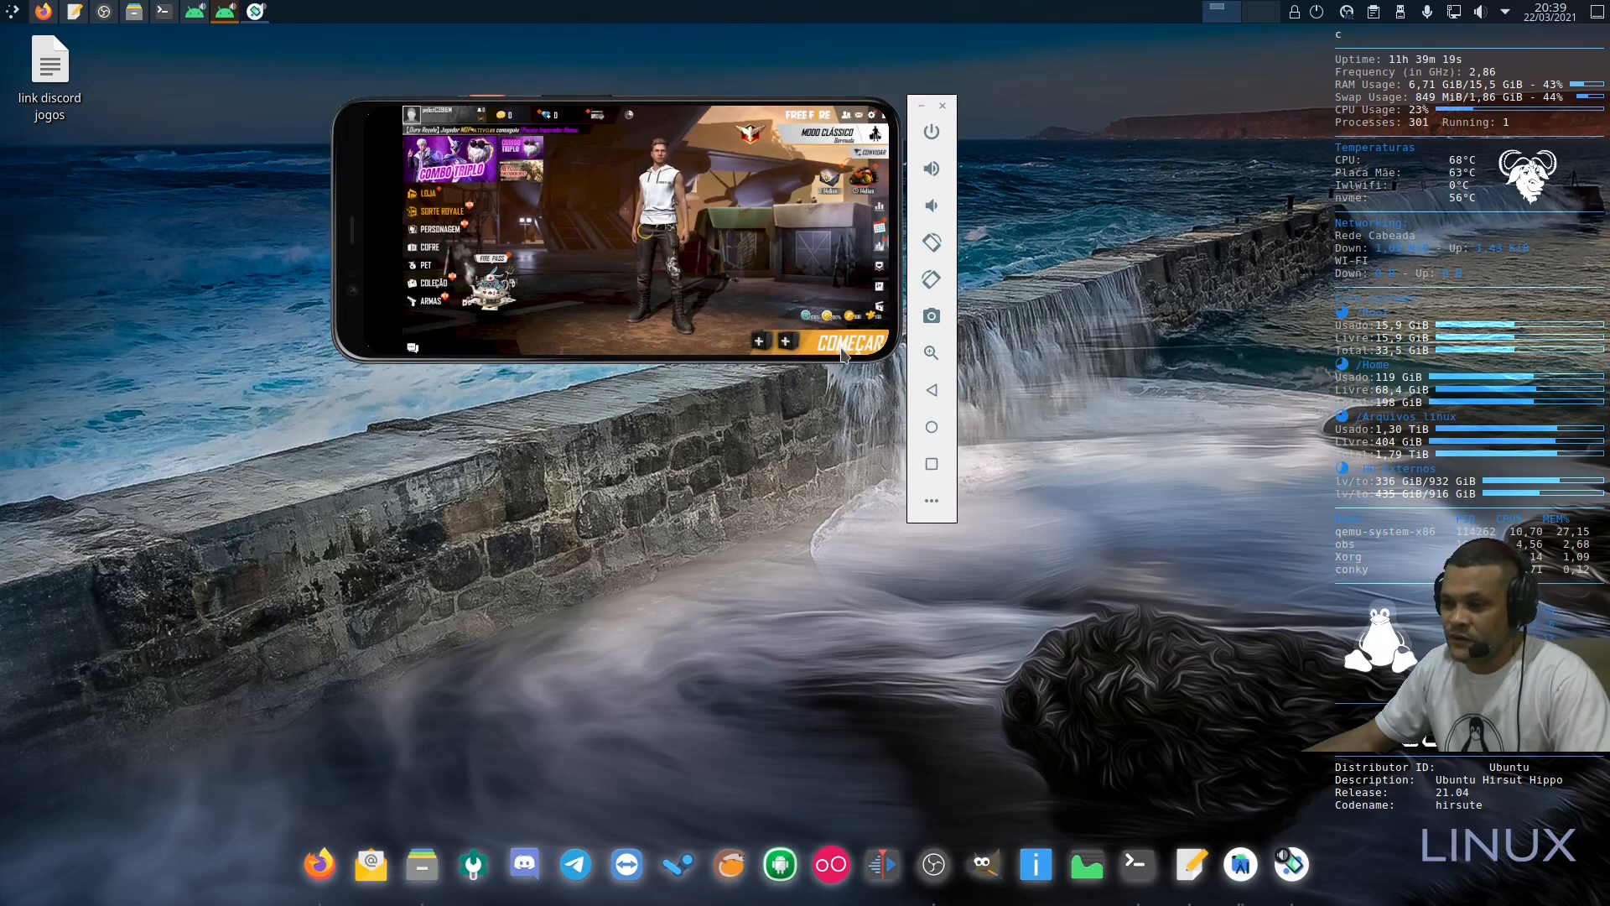
left_click(847, 346)
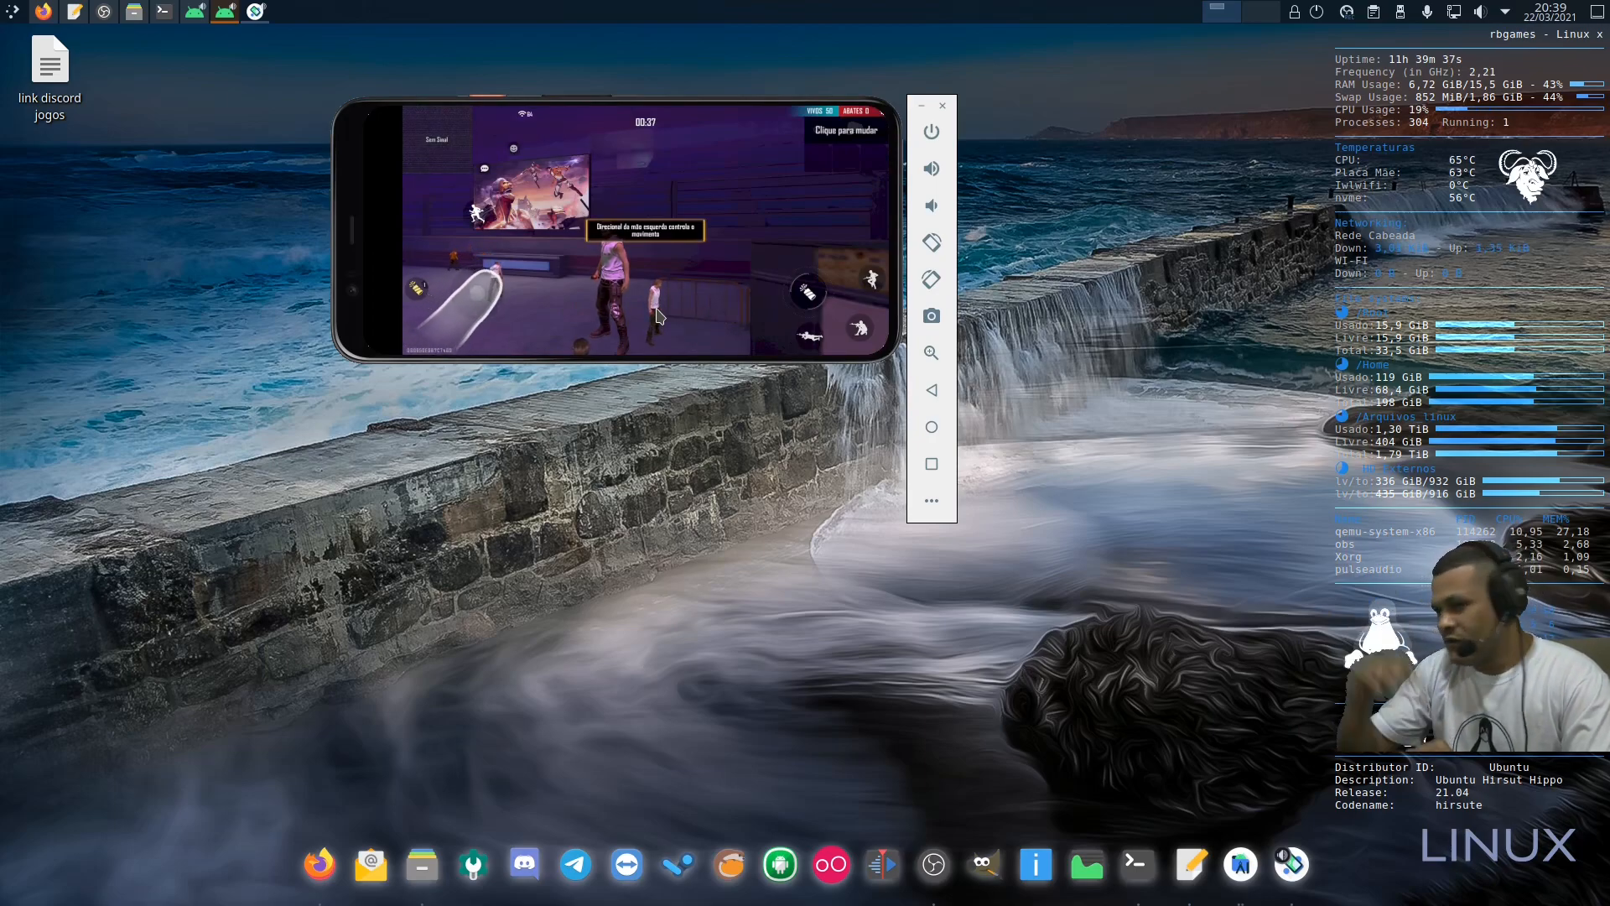
left_click_drag(483, 292, 467, 273)
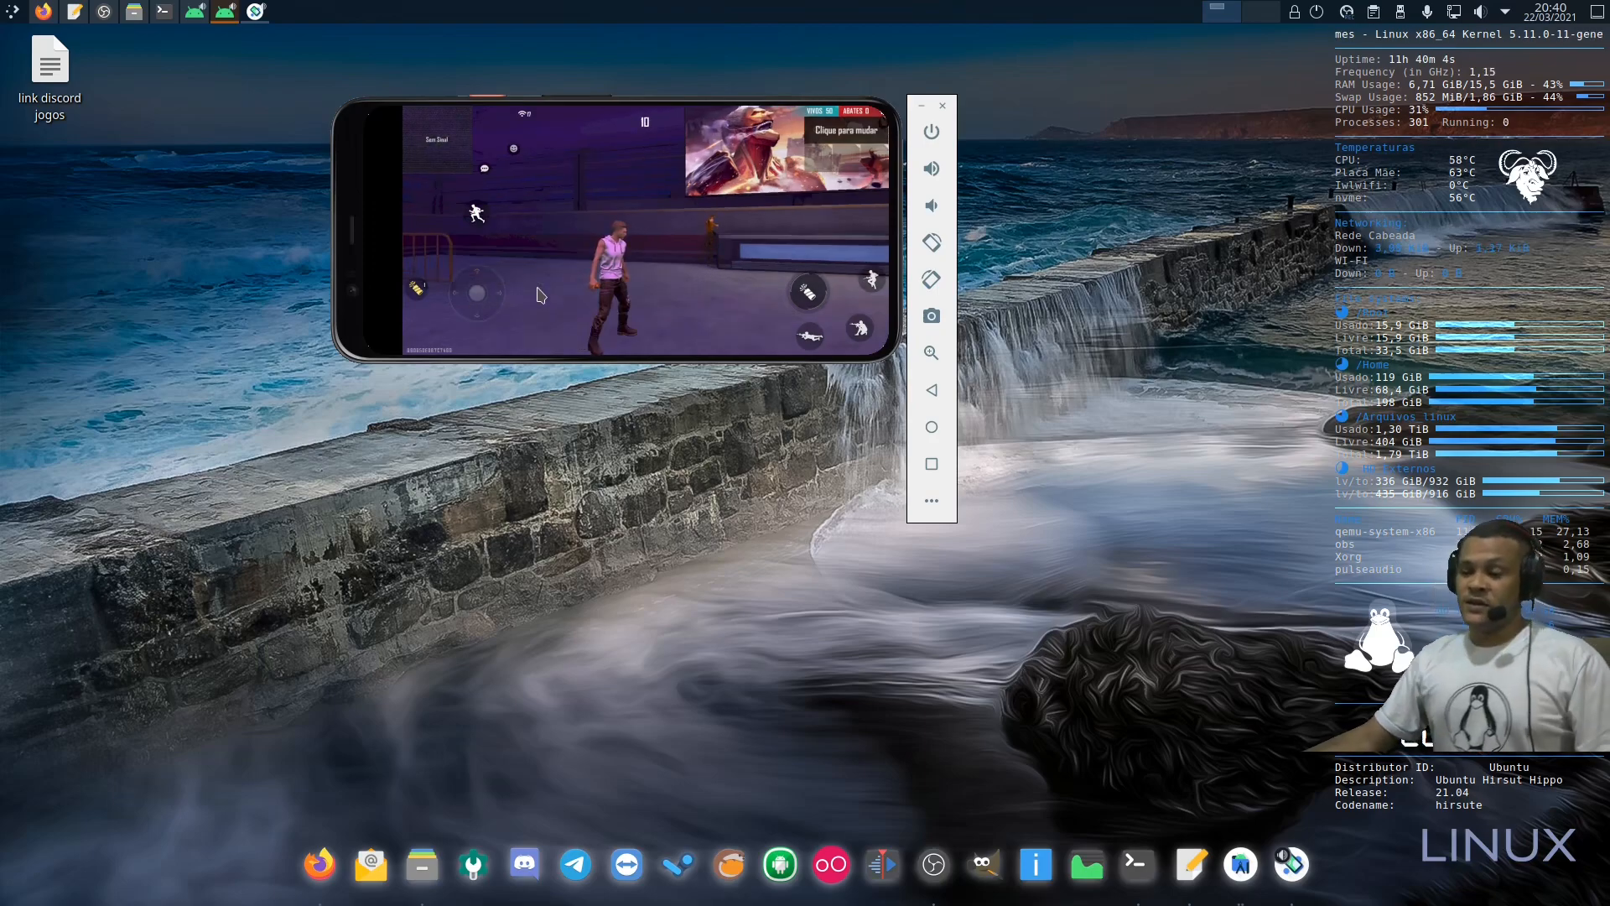
mouse_move(492, 279)
left_mouse_down()
mouse_move(495, 337)
mouse_move(441, 218)
mouse_move(591, 218)
mouse_move(532, 236)
mouse_move(467, 217)
mouse_move(411, 360)
mouse_move(496, 352)
left_mouse_up()
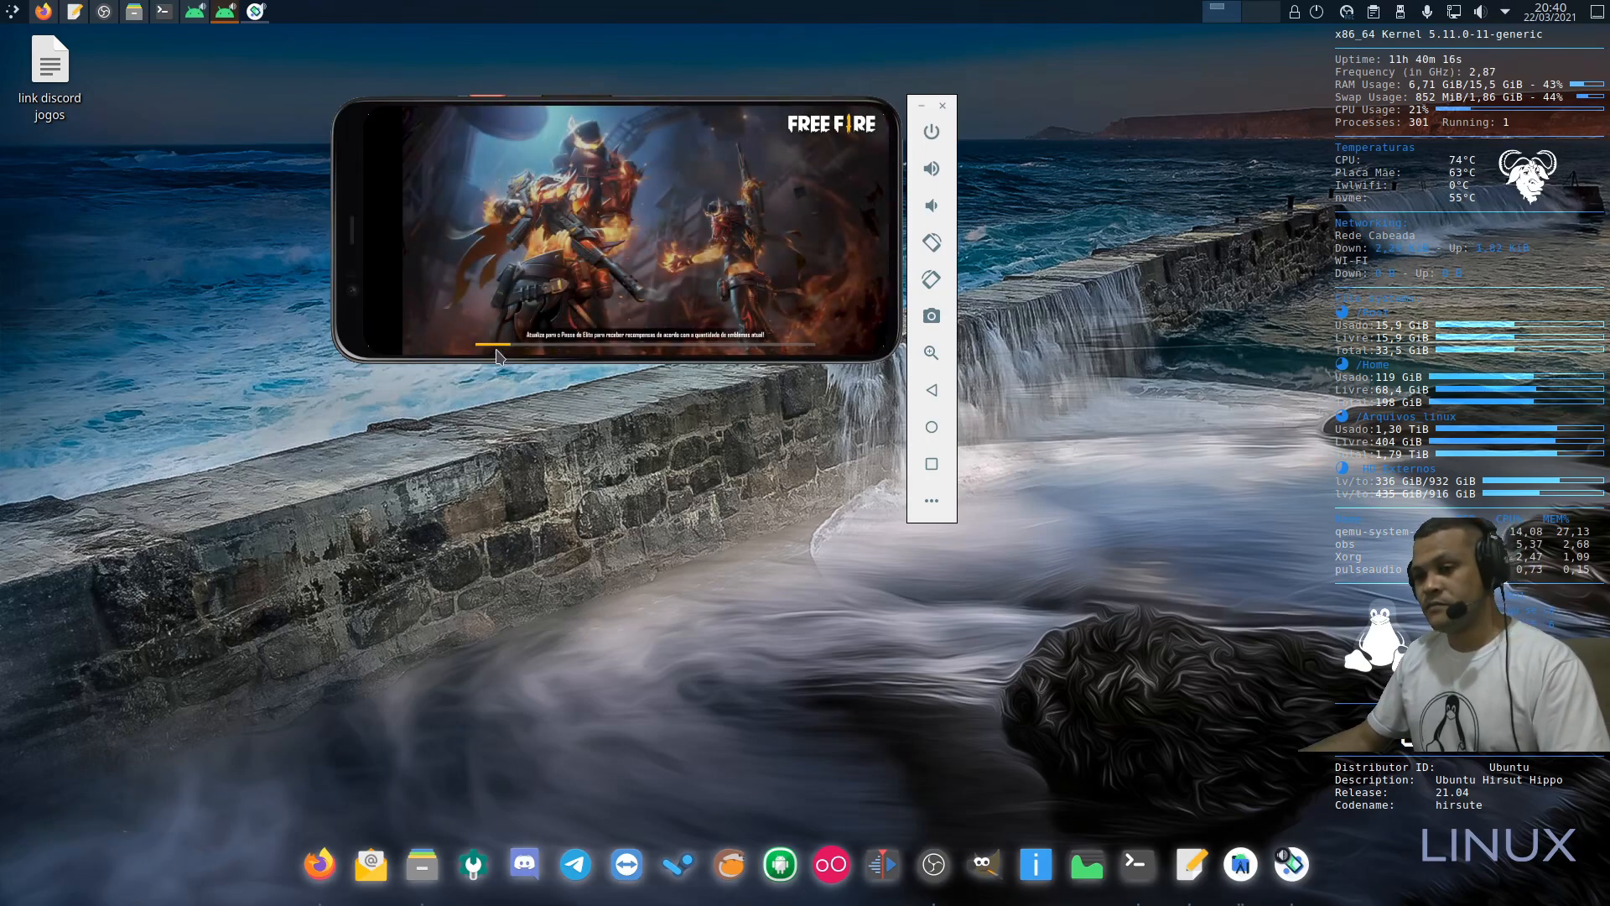
Step: View the Tablet device definitions, including 13.5" Freeform, for a new virtual device, then cancel and minimize the Virtual Device Manager
left_click(194, 10)
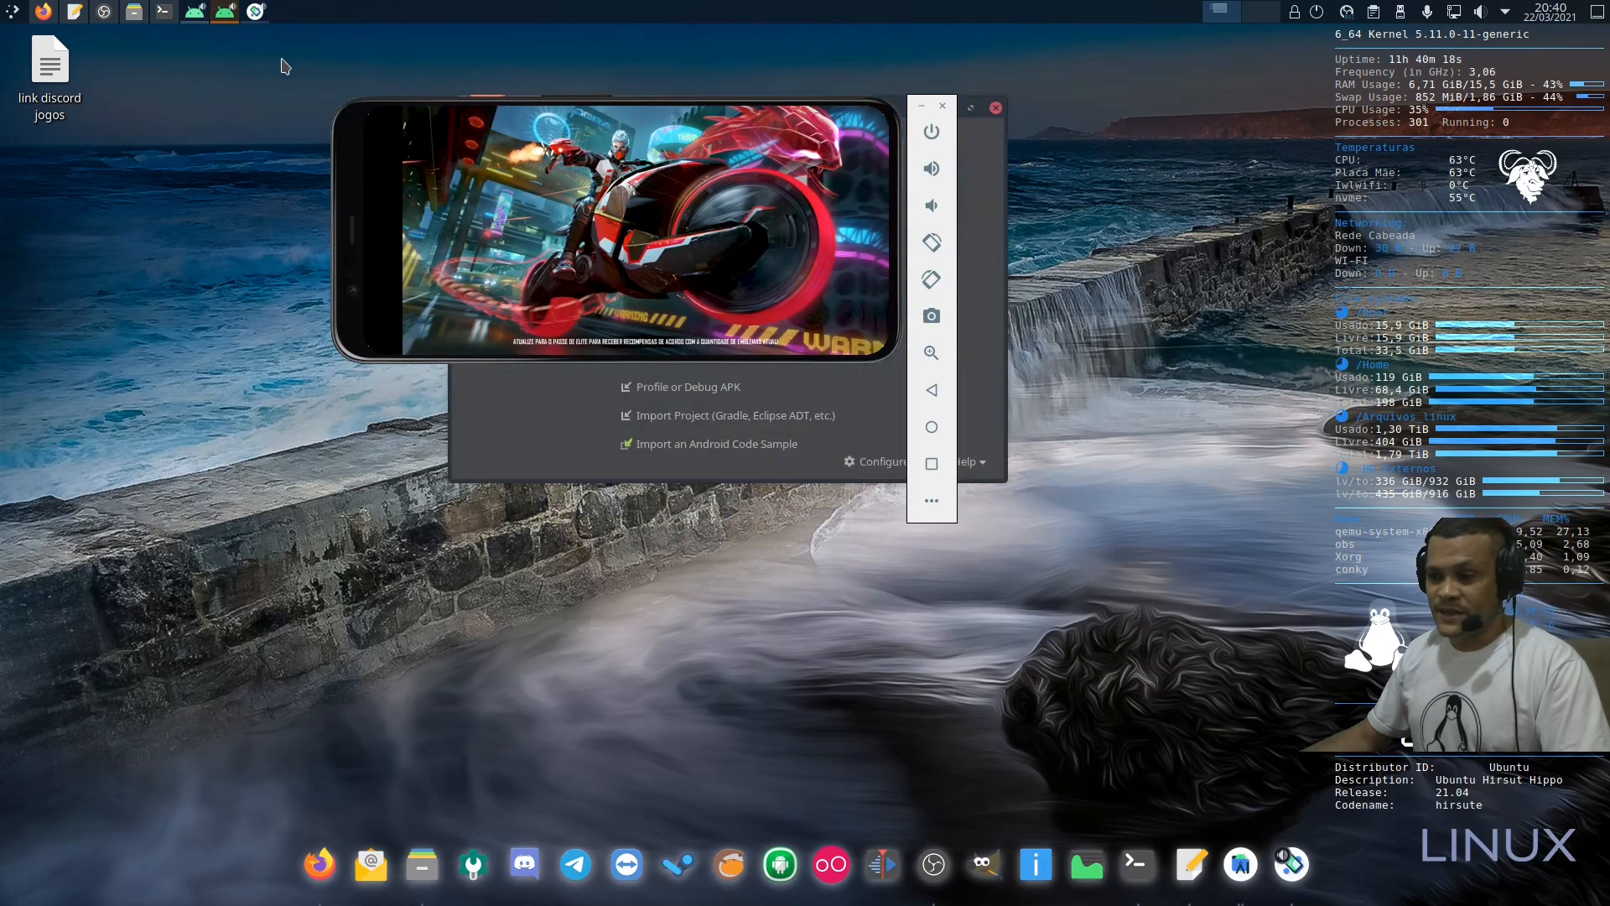
left_click(261, 13)
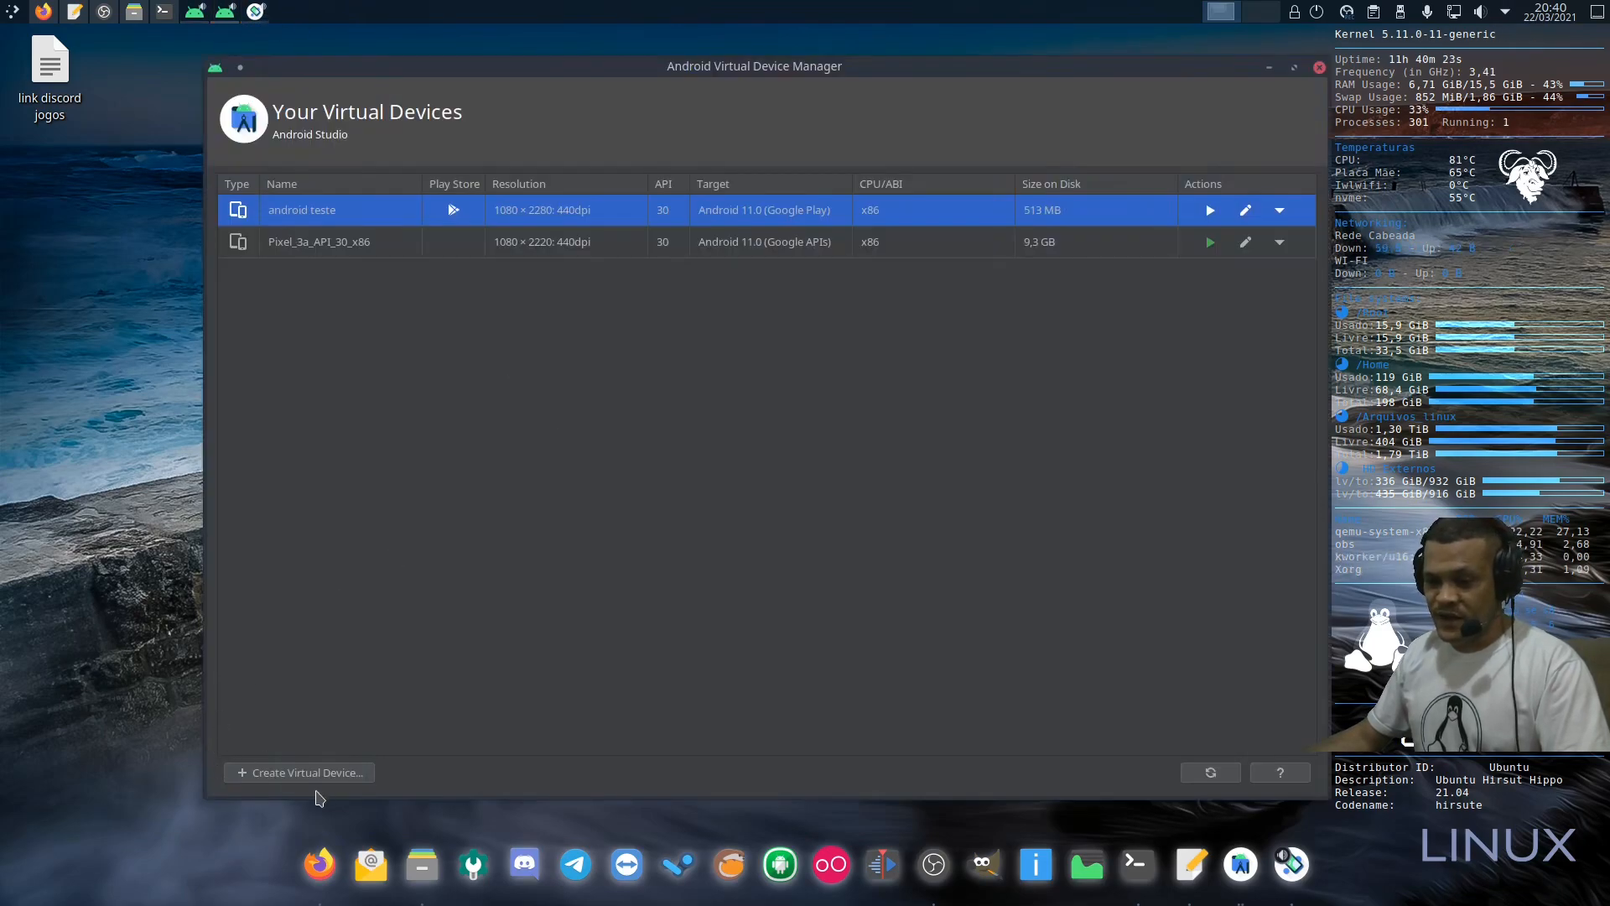
left_click(328, 773)
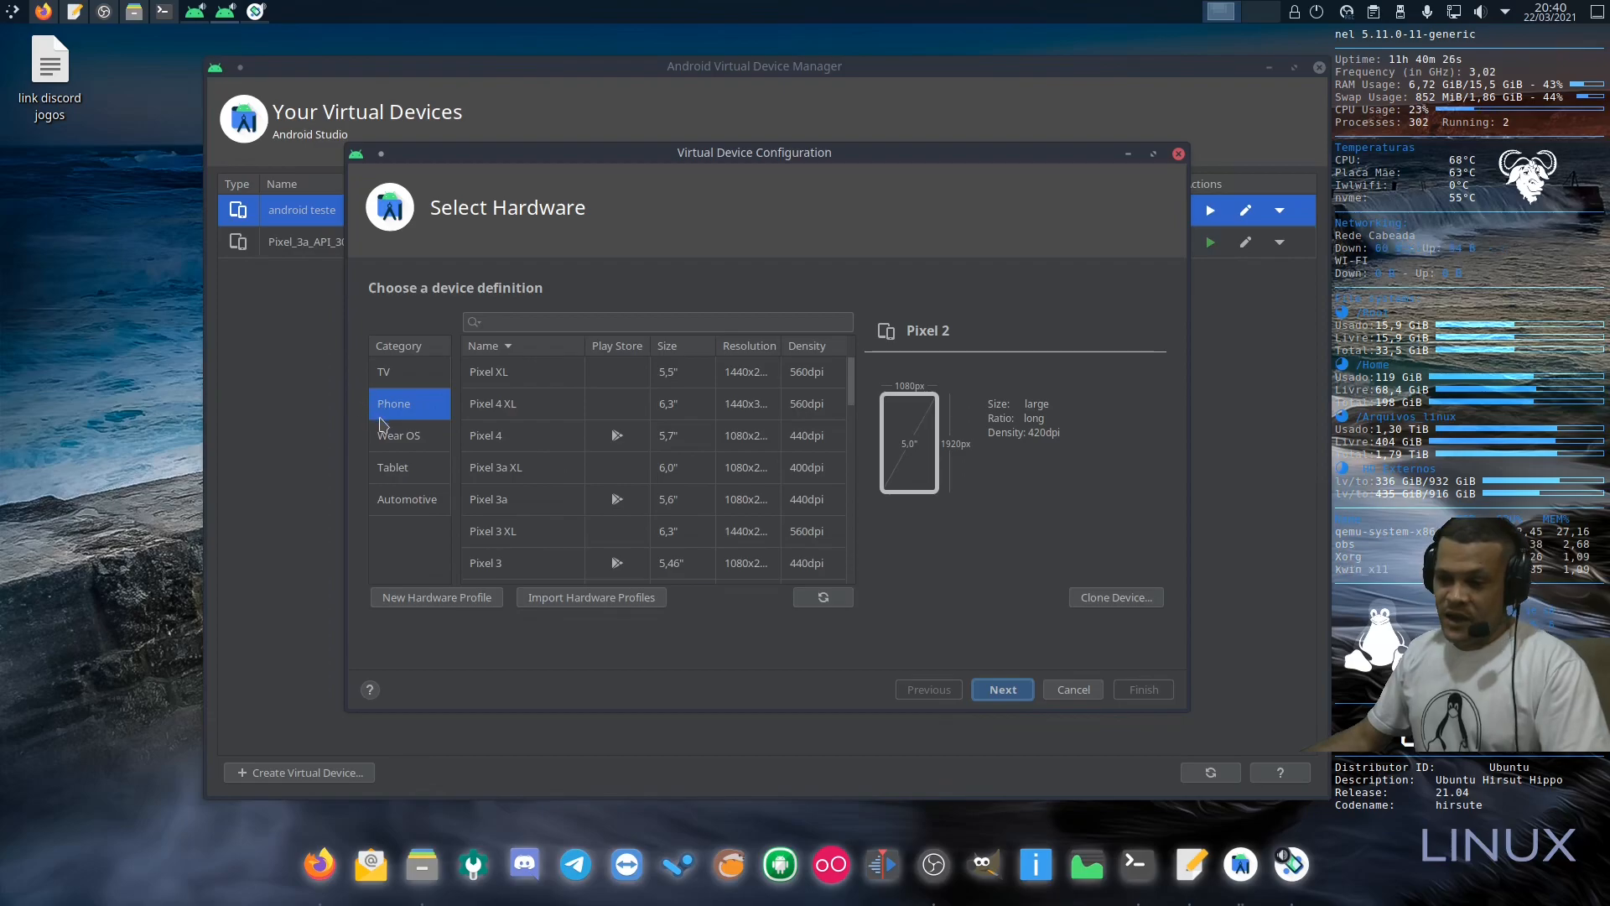
left_click(403, 467)
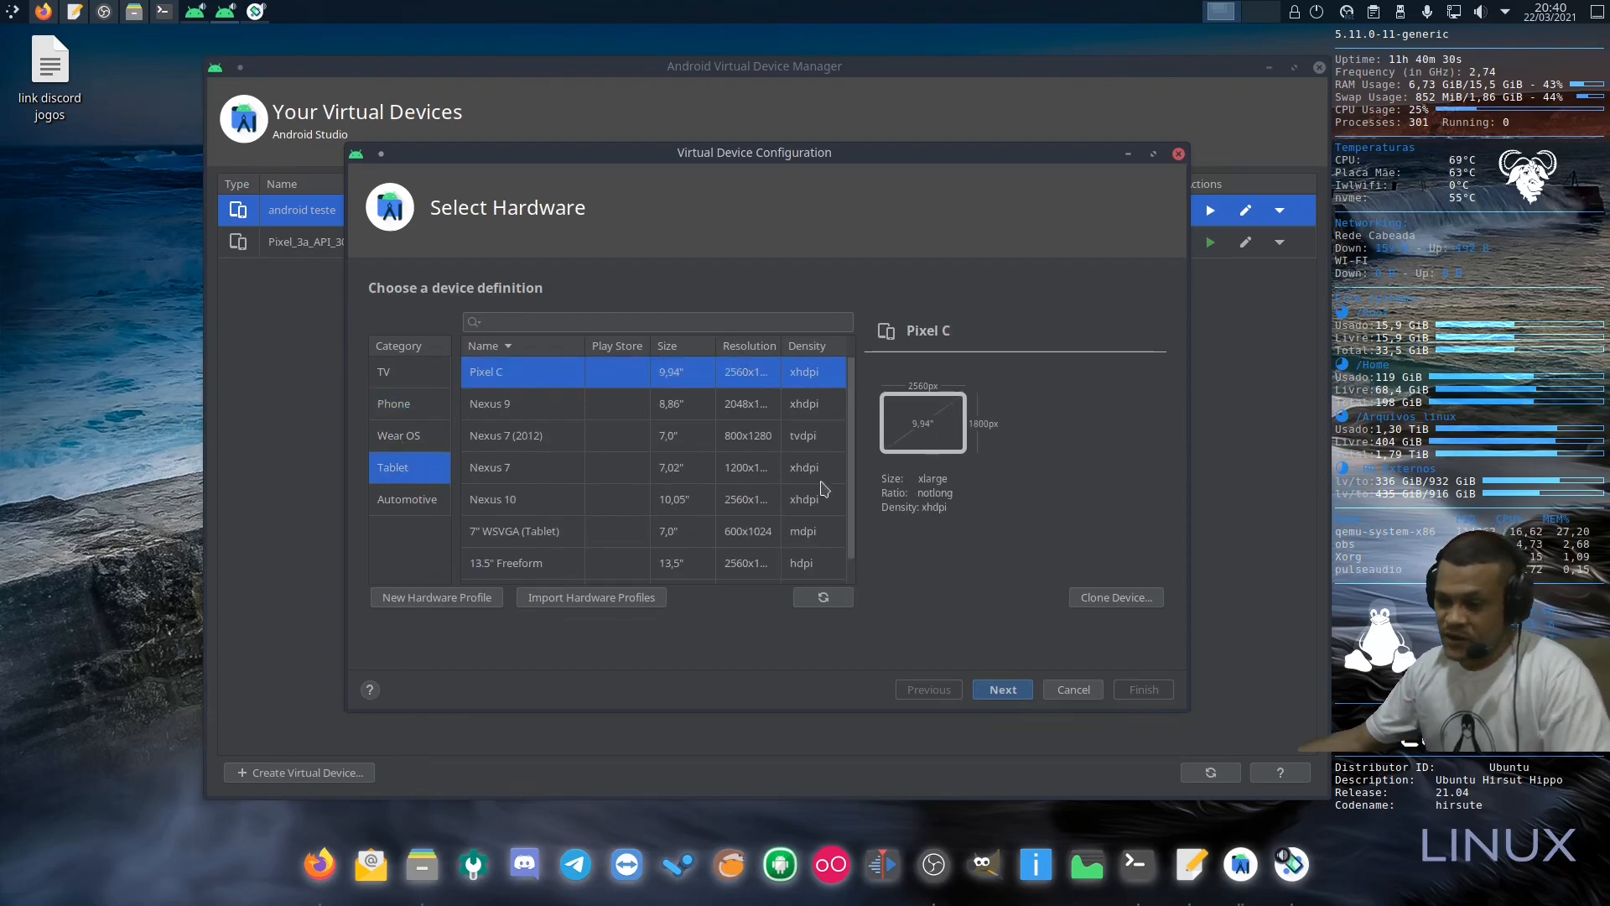
left_click(512, 568)
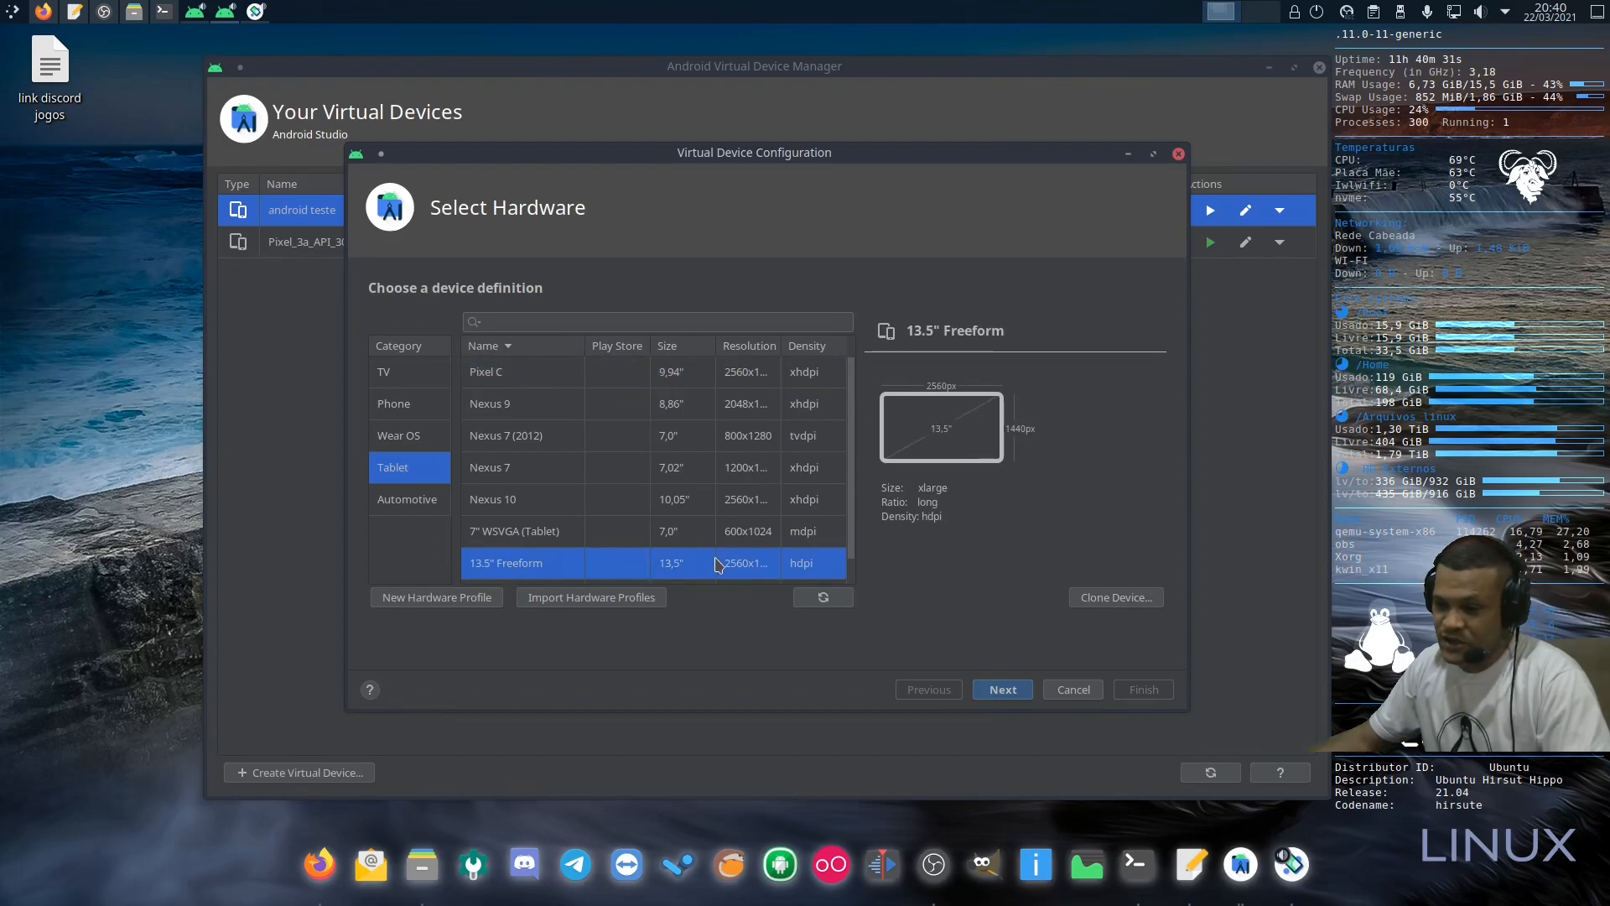
left_click(1074, 689)
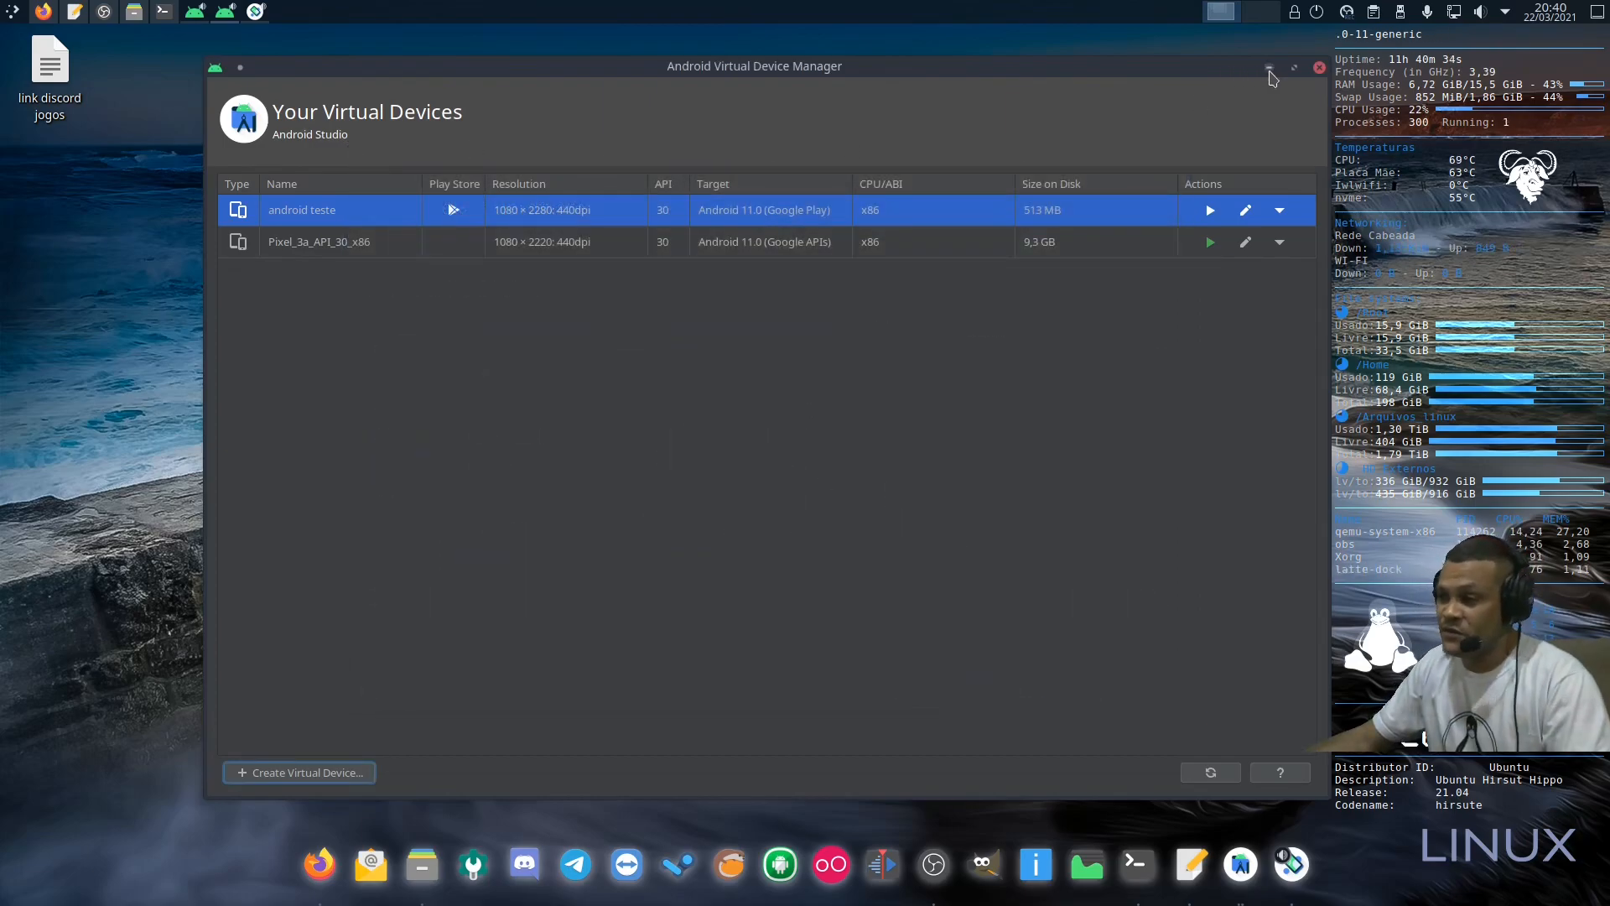
left_click(1269, 69)
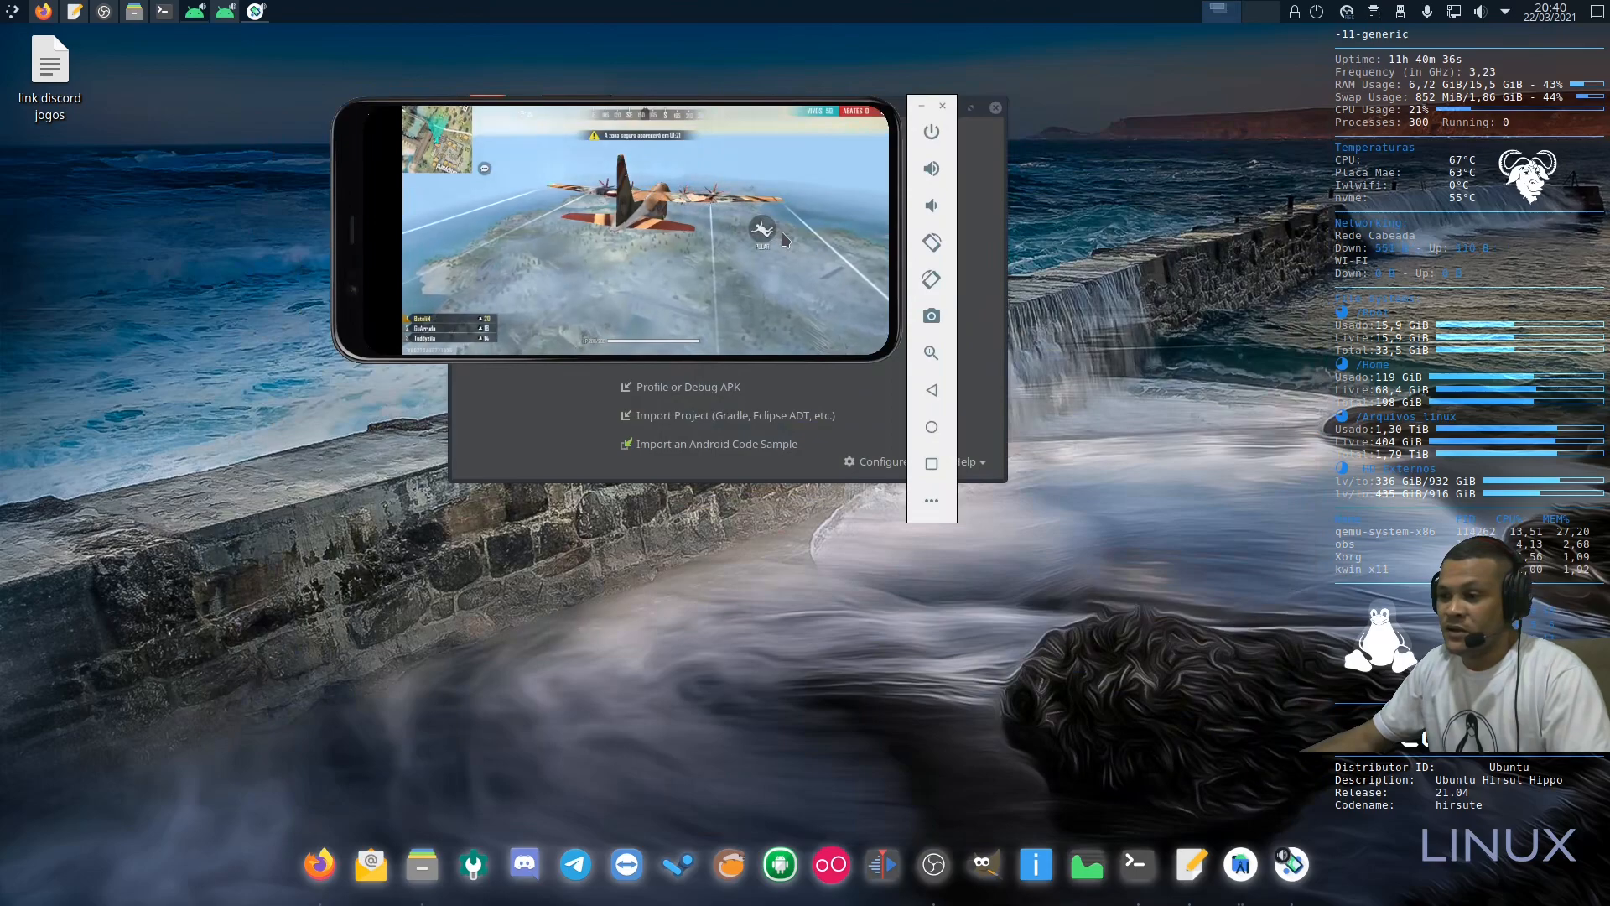
Step: Jump from the plane in the Free Fire match and turn the view
left_click(761, 229)
left_click_drag(561, 243, 736, 249)
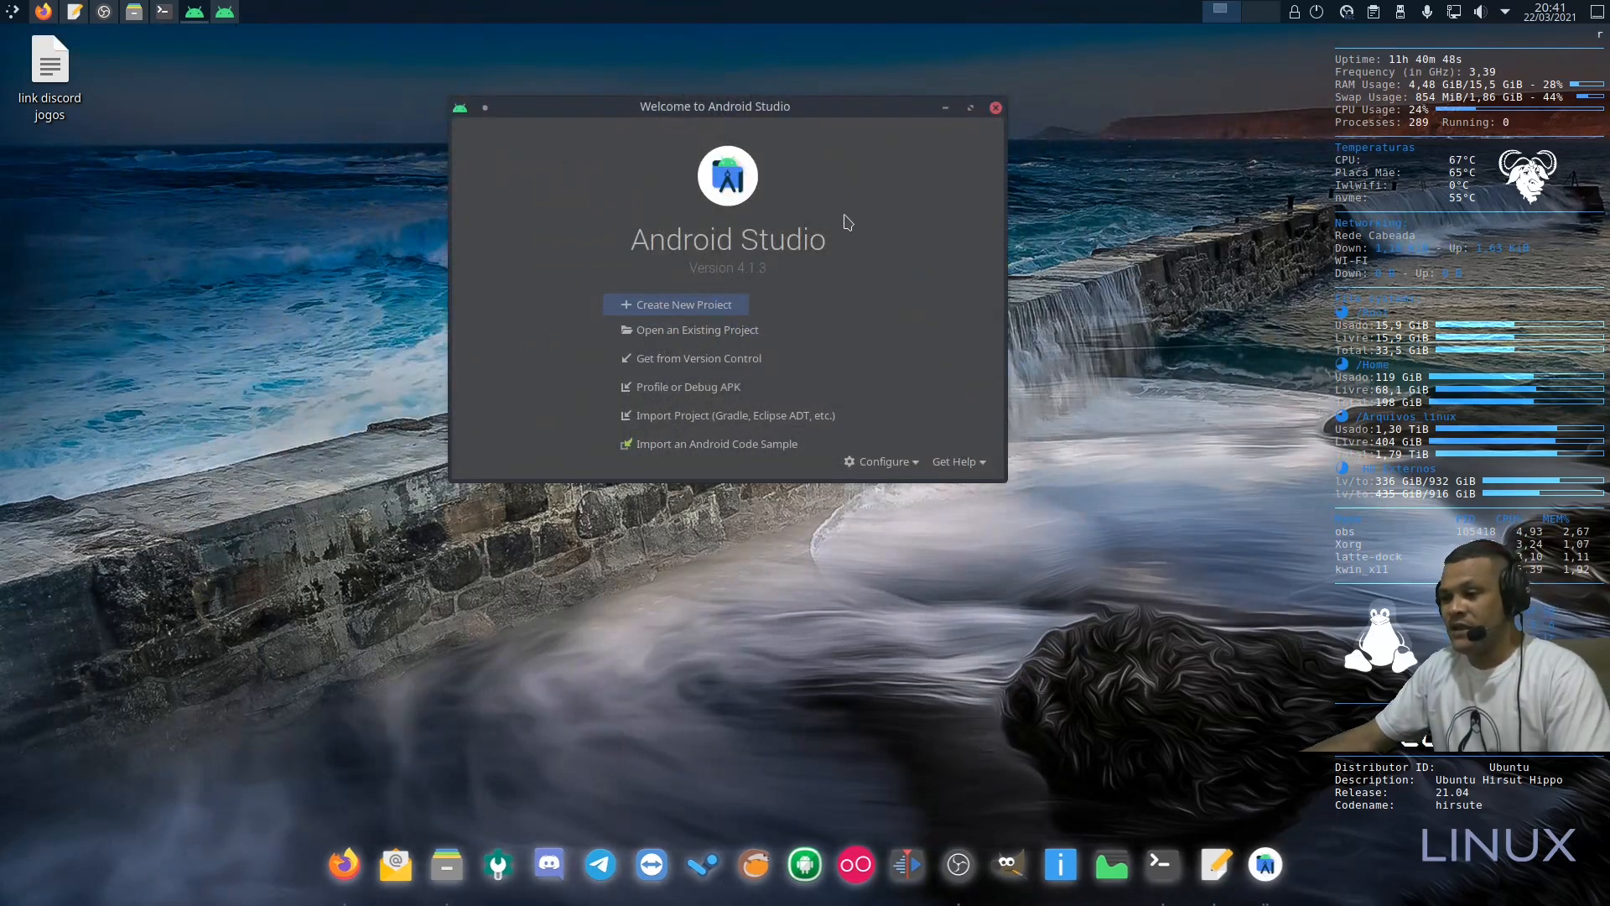
Step: Start another virtual device from the Virtual Device Manager and compare the Tablet, Phone and Wear OS device definitions
left_click(228, 10)
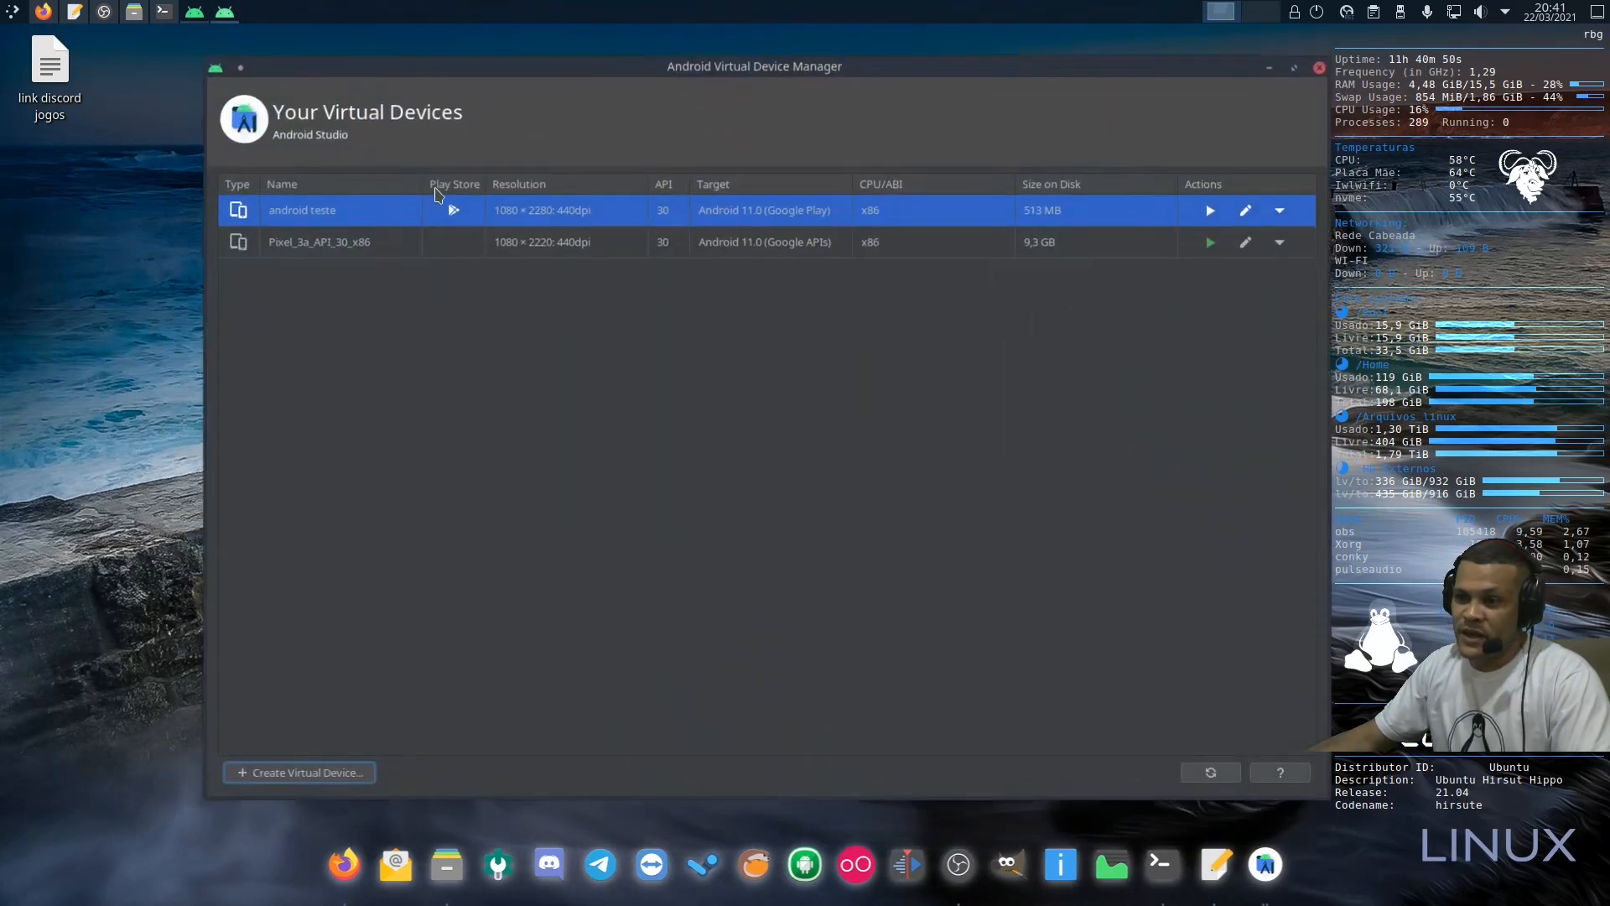
left_click(369, 782)
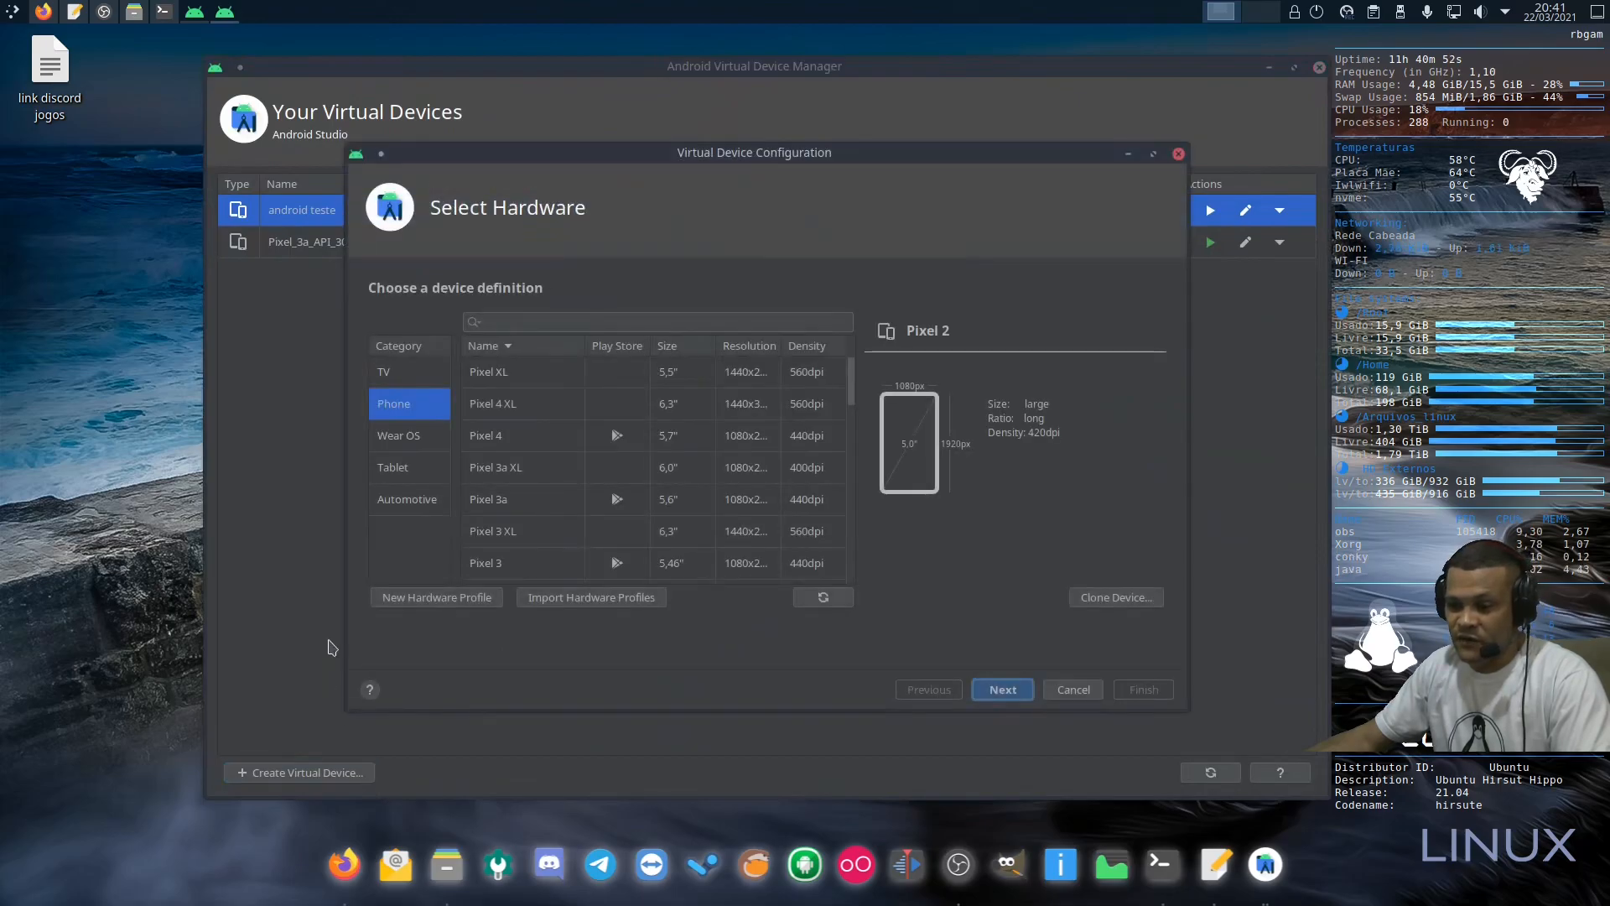
left_click(398, 479)
left_click(399, 444)
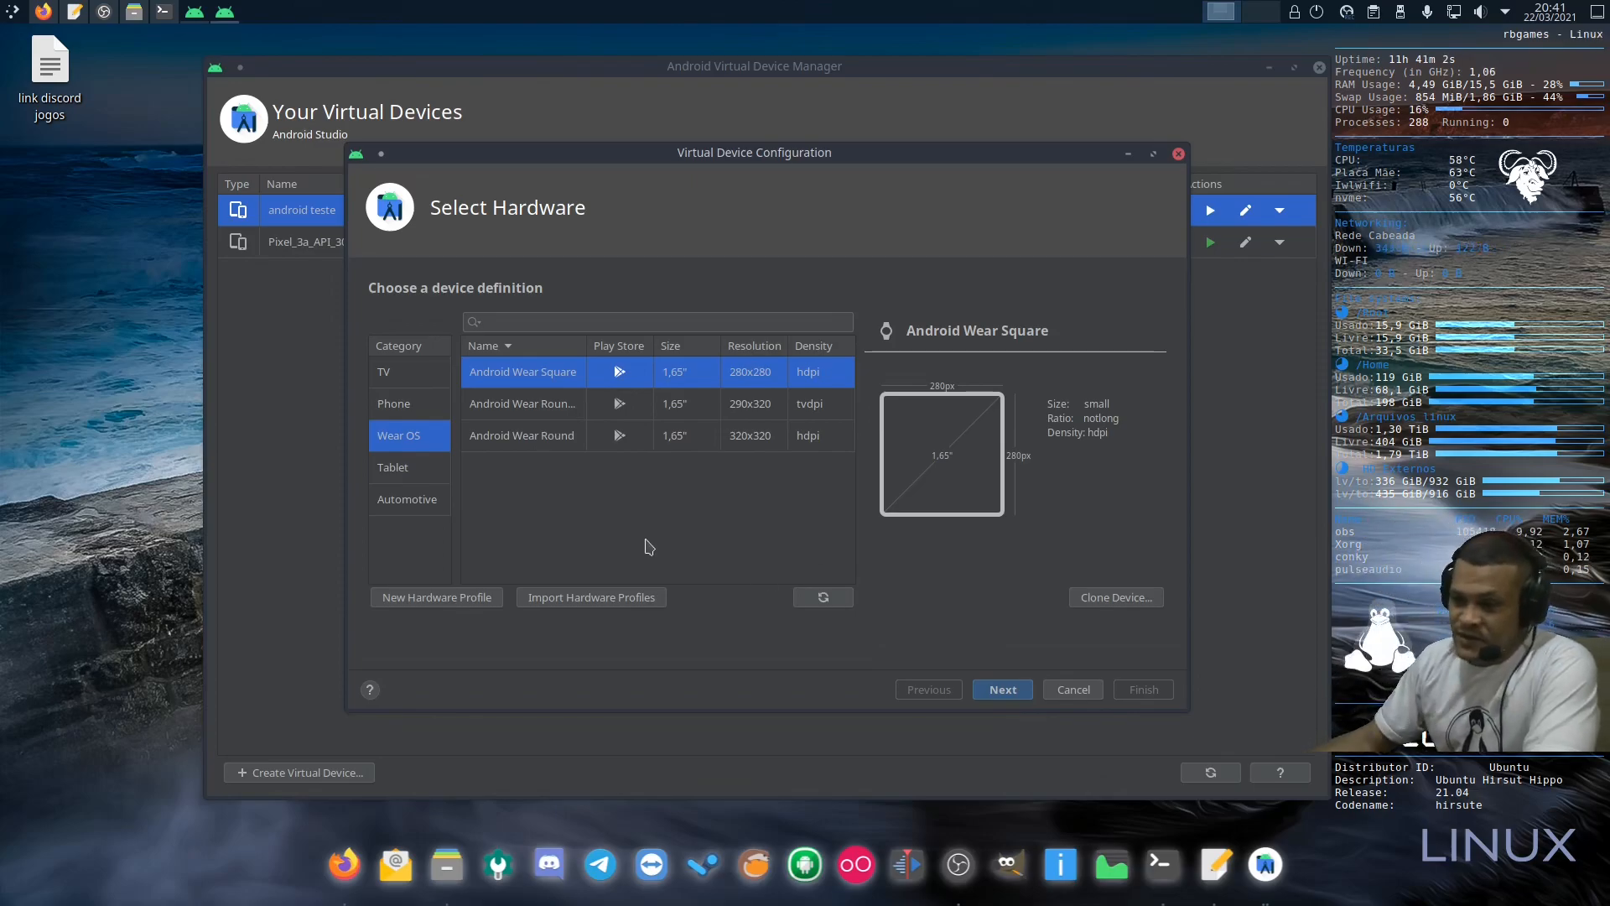
left_click(382, 410)
left_click(419, 436)
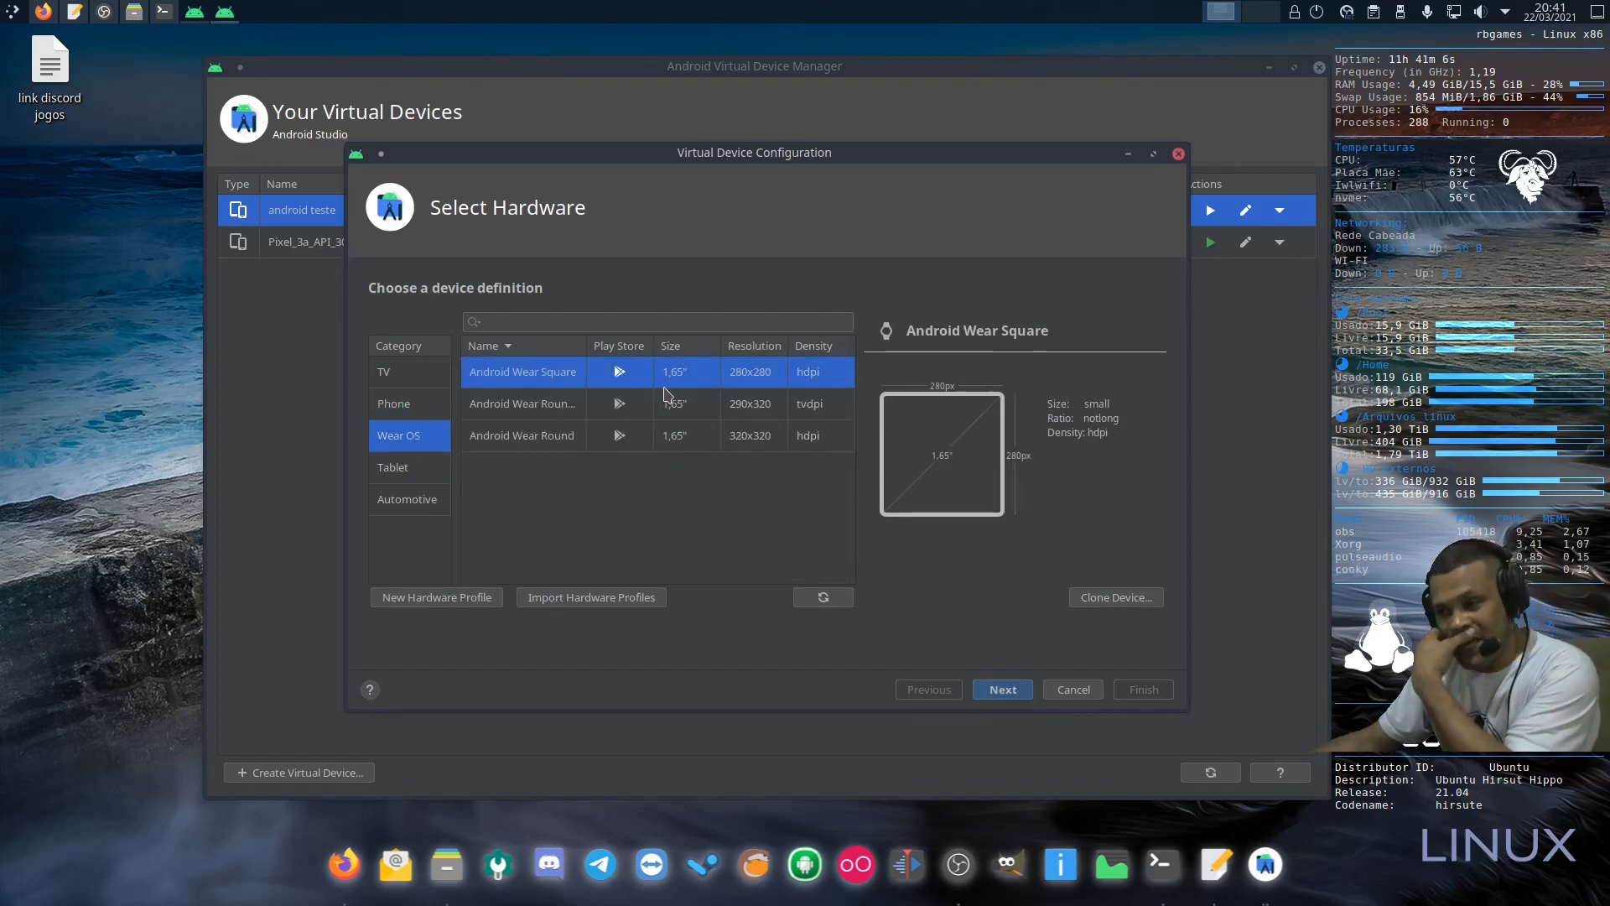
Step: Create a virtual device from the 13.5" Freeform tablet definition with the R system image (Android 11.0, API 30, x86)
left_click(439, 466)
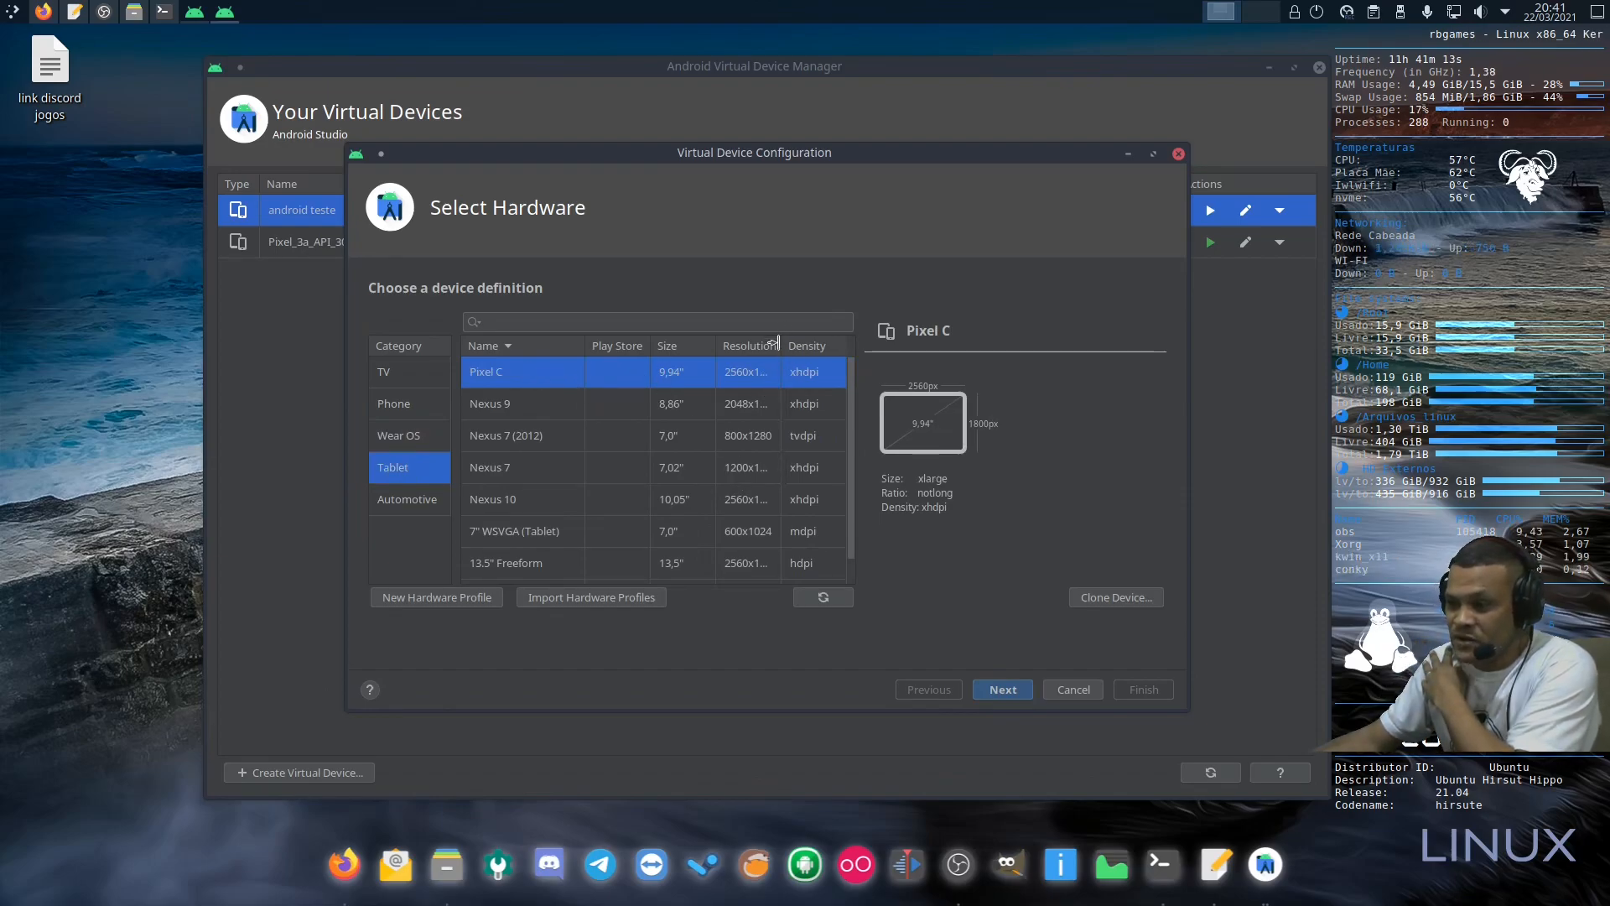
left_click(546, 501)
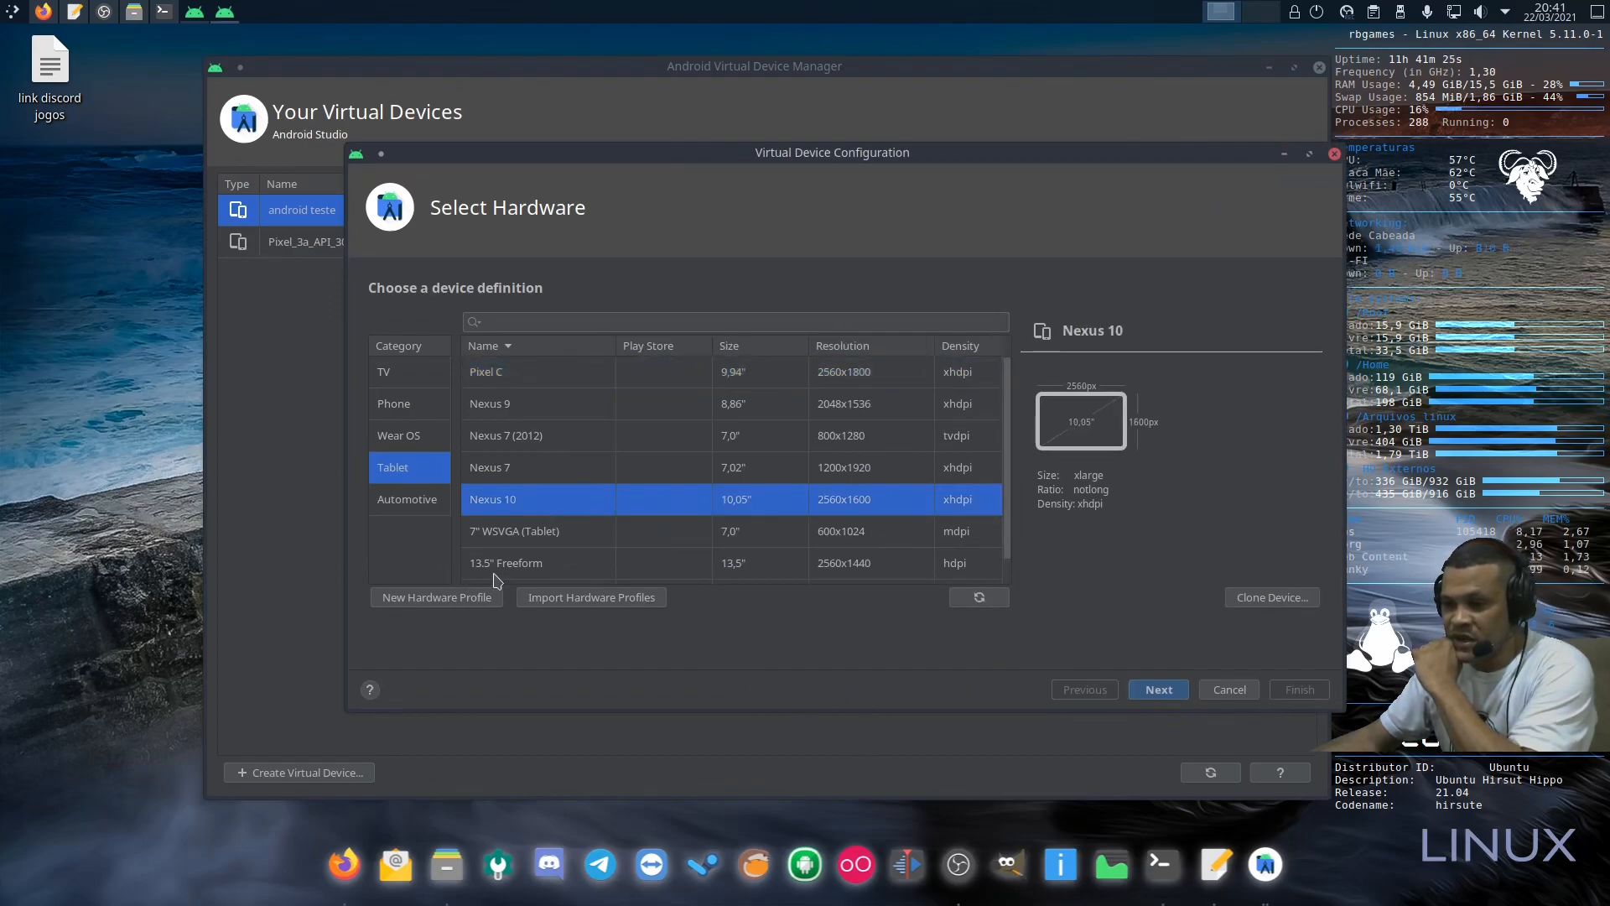
left_click(524, 570)
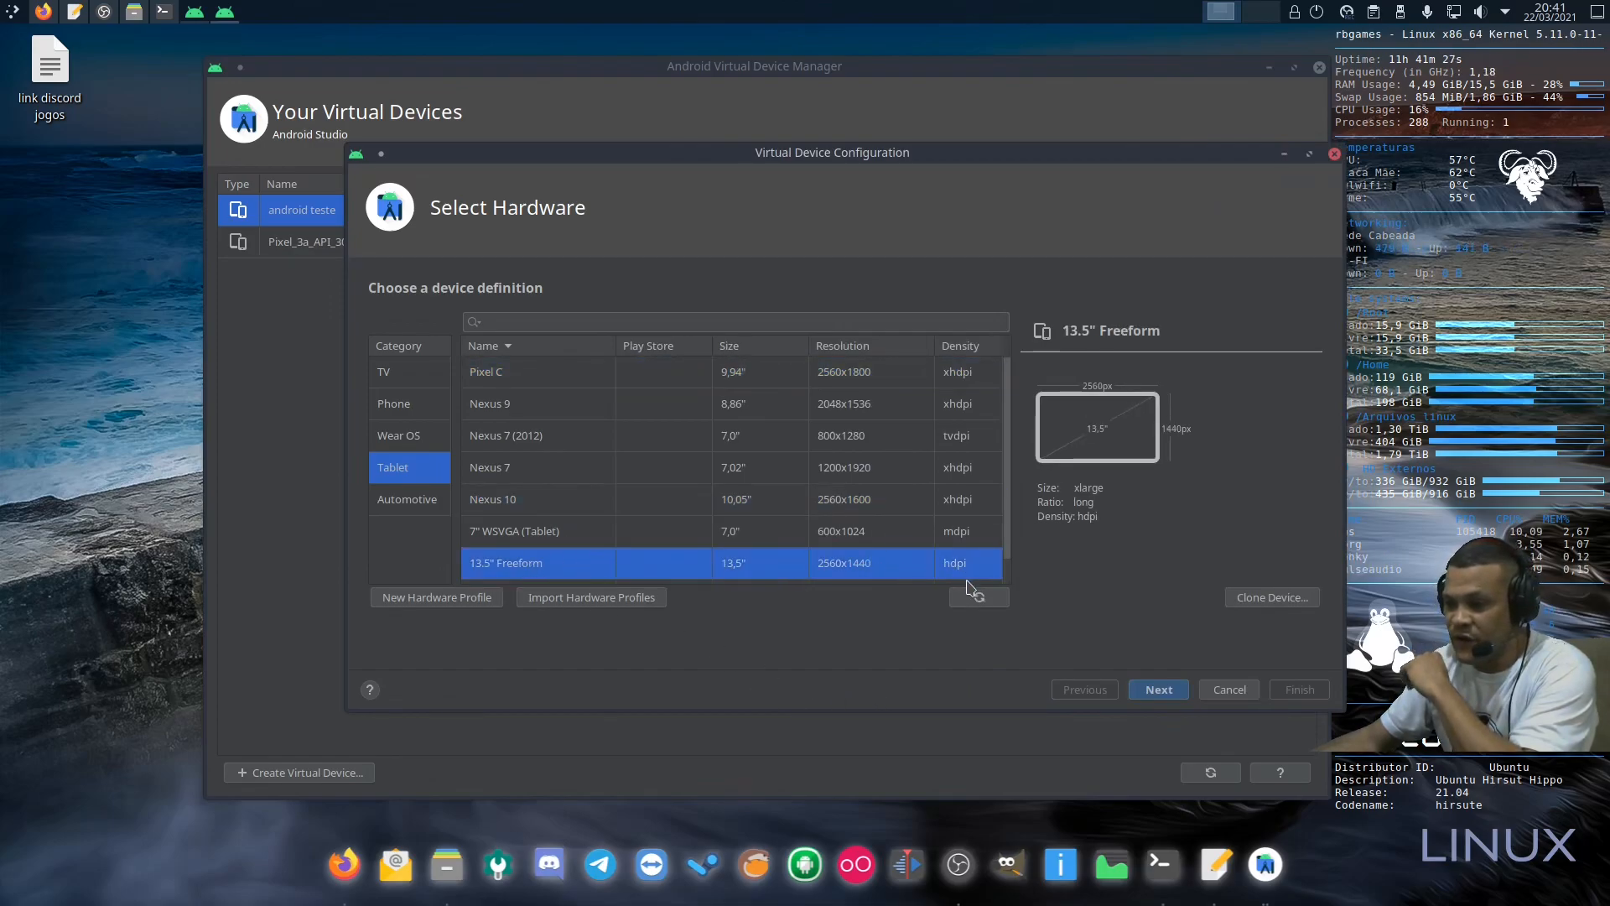
left_click(1160, 687)
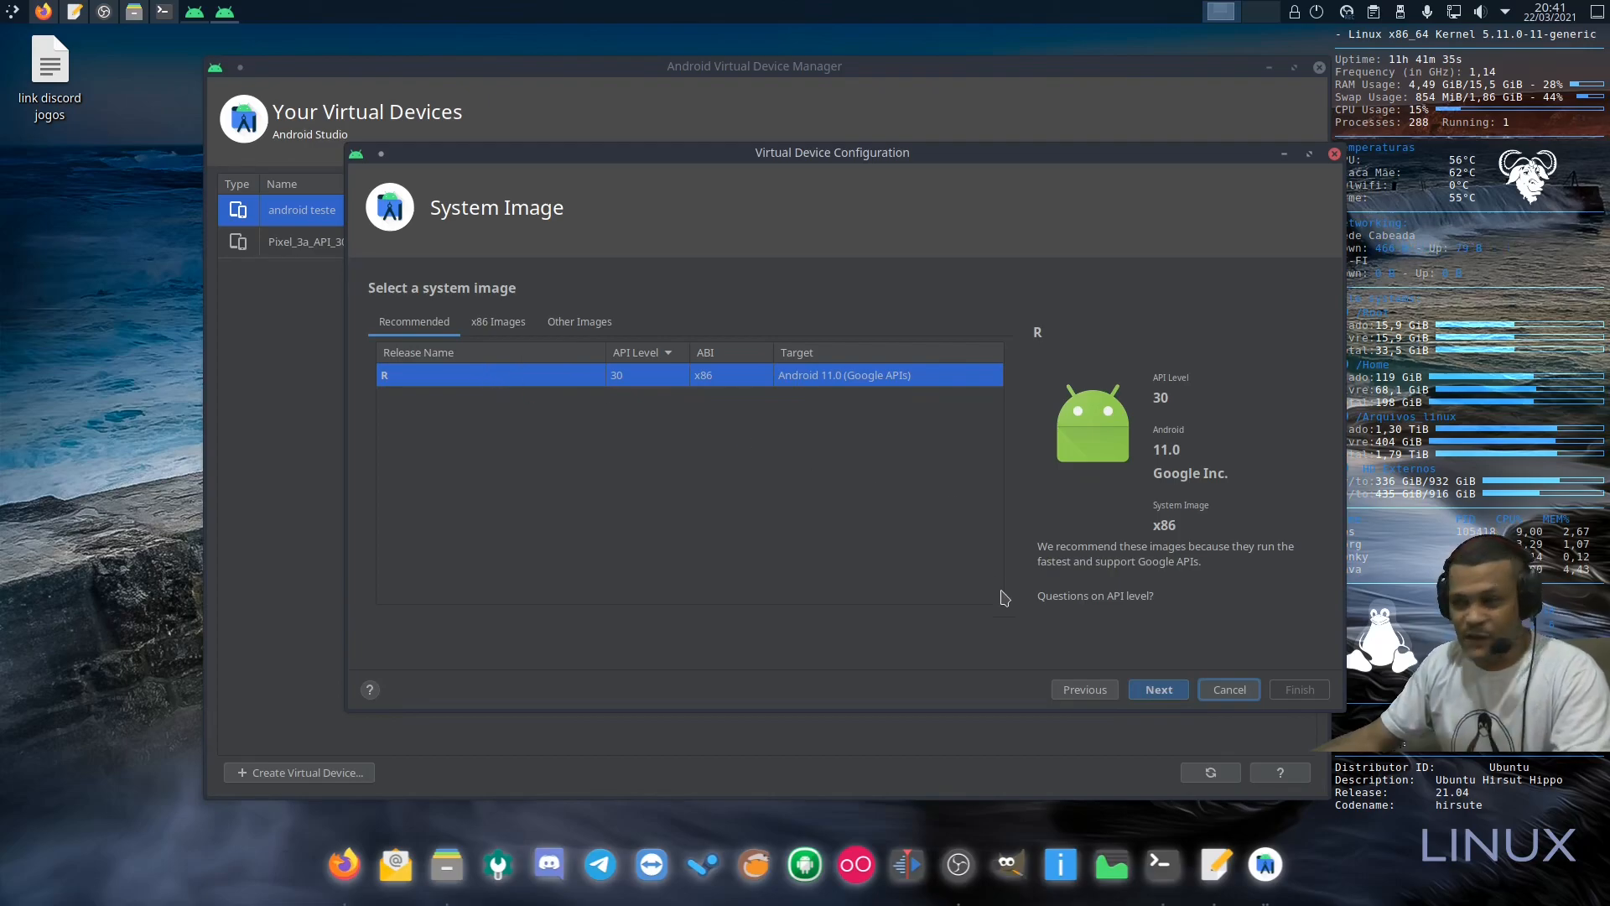
left_click(1160, 689)
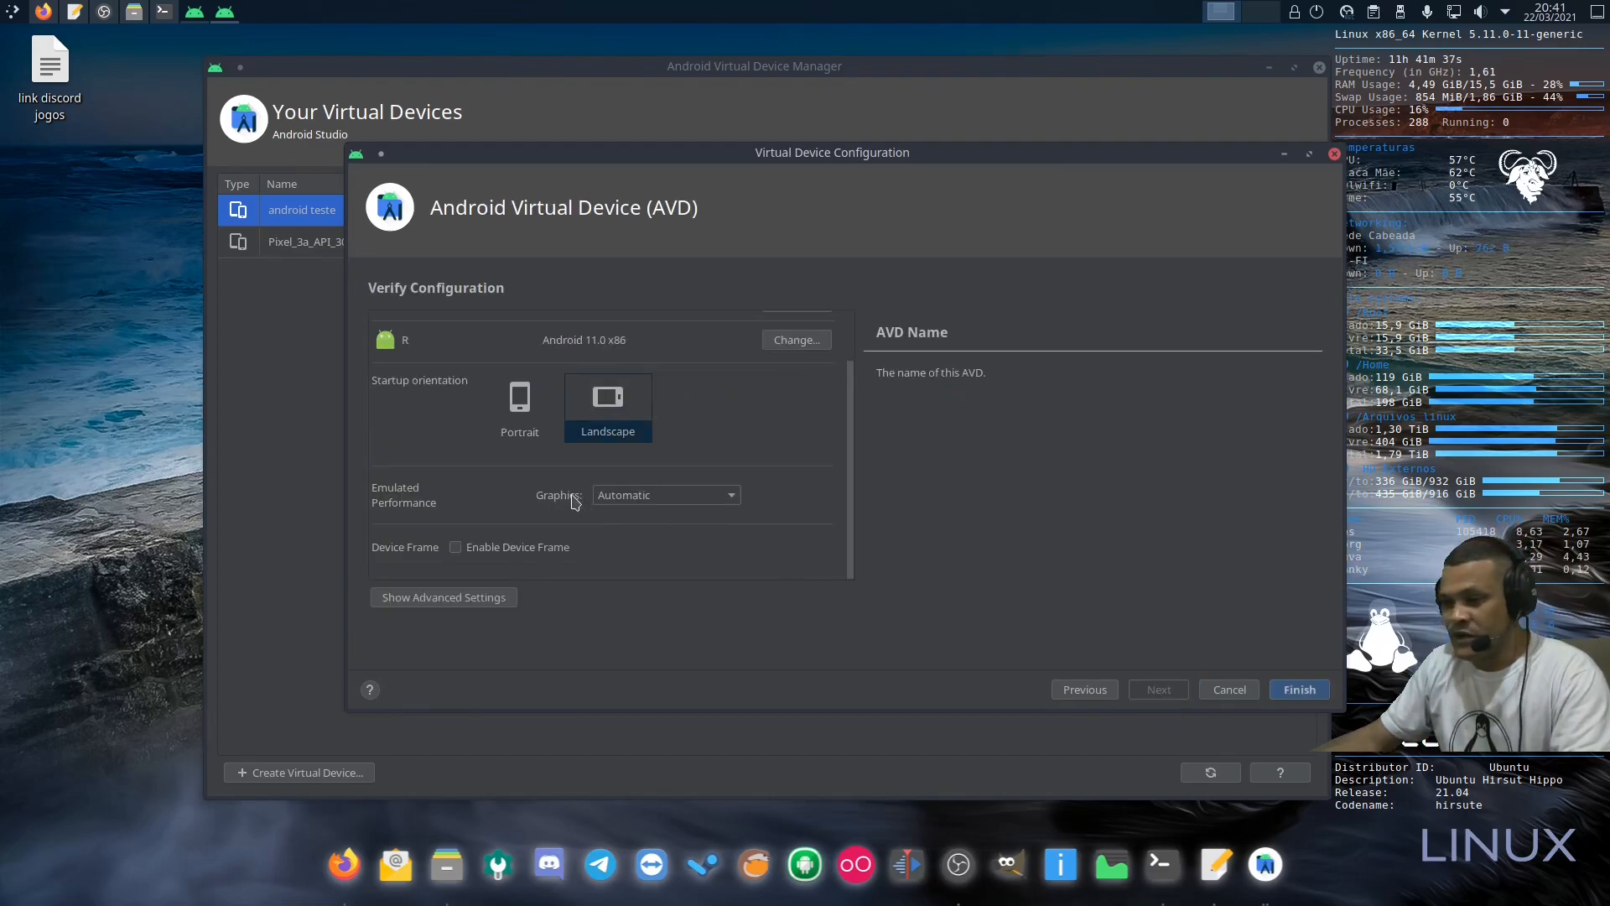
left_click(1300, 689)
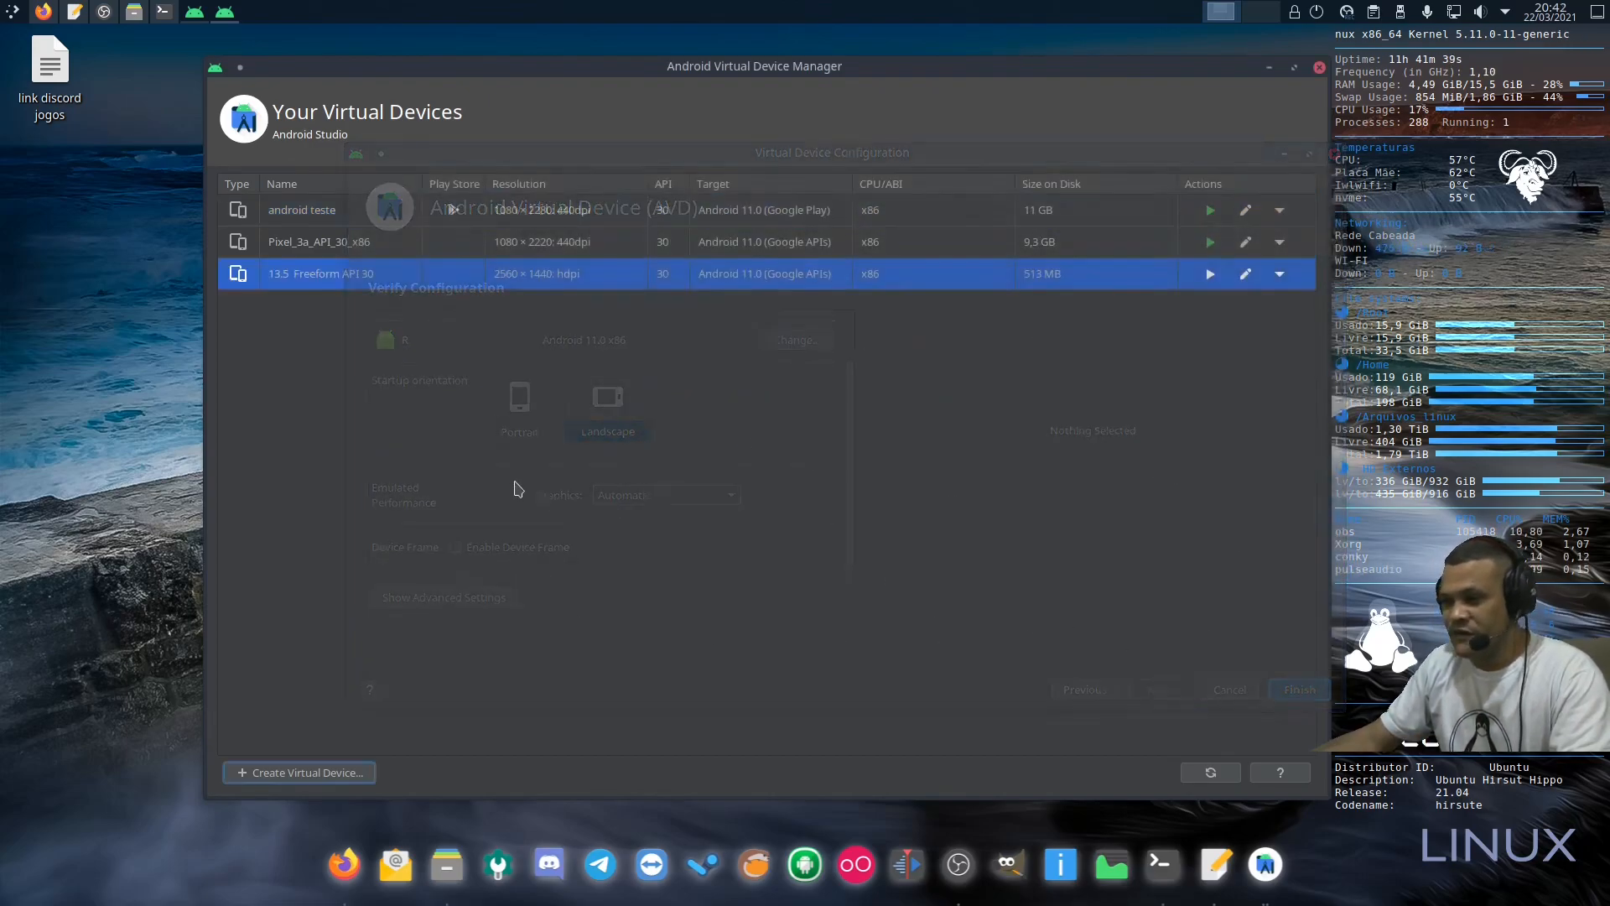
Step: Launch the 13.5" Freeform virtual device, minimize the Android Studio windows and reposition the emulator window near the desktop's upper edge
left_click(1210, 275)
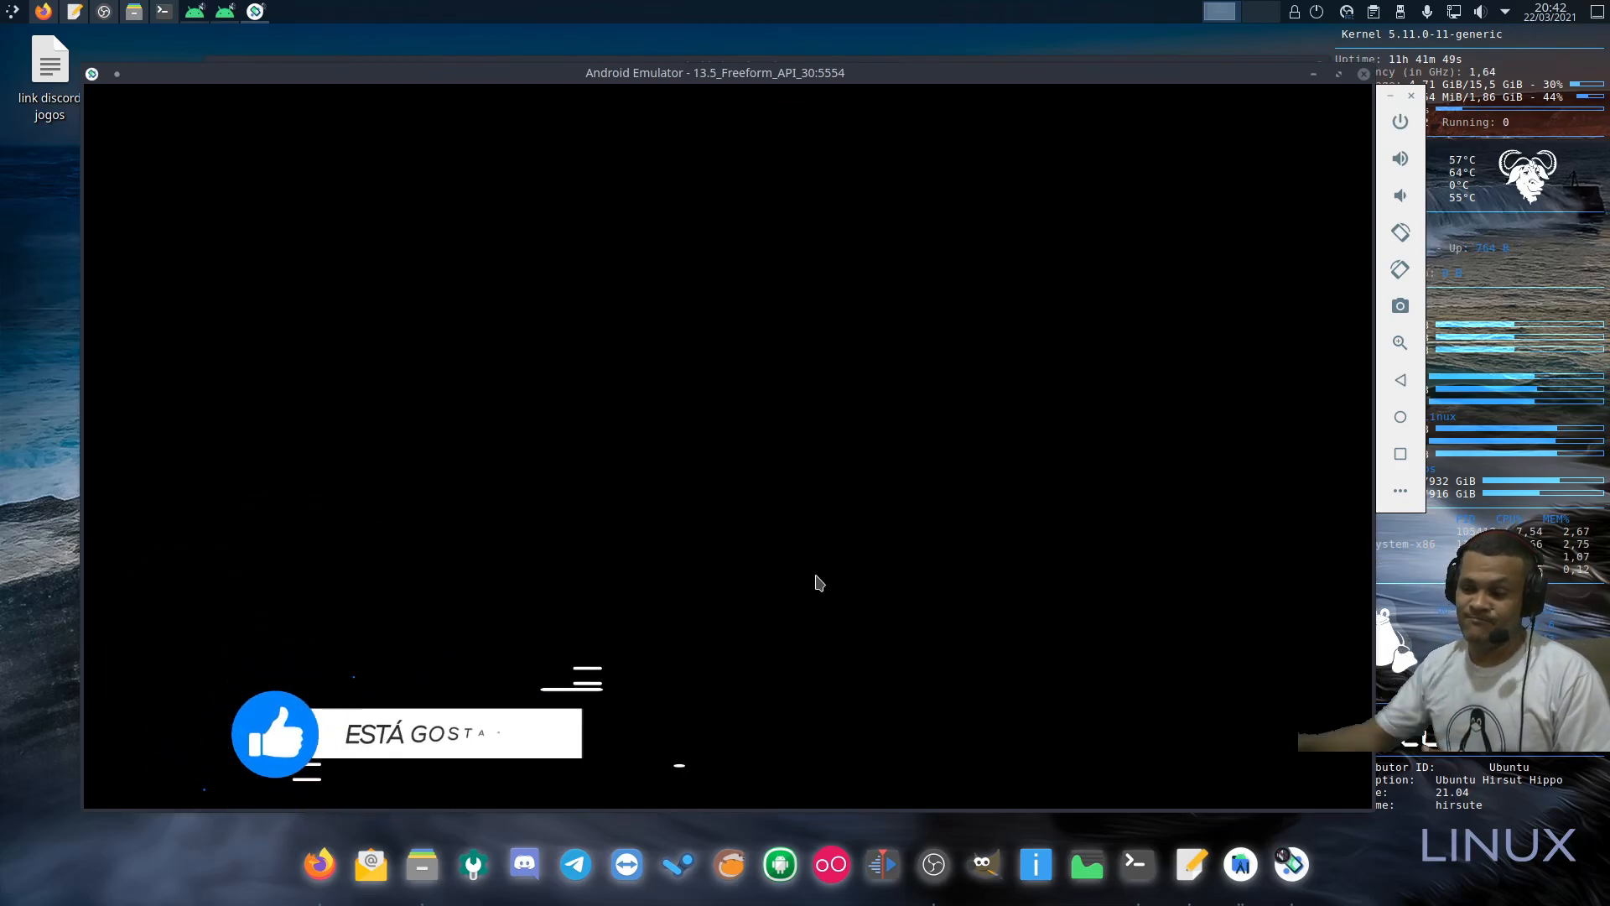
left_click(222, 15)
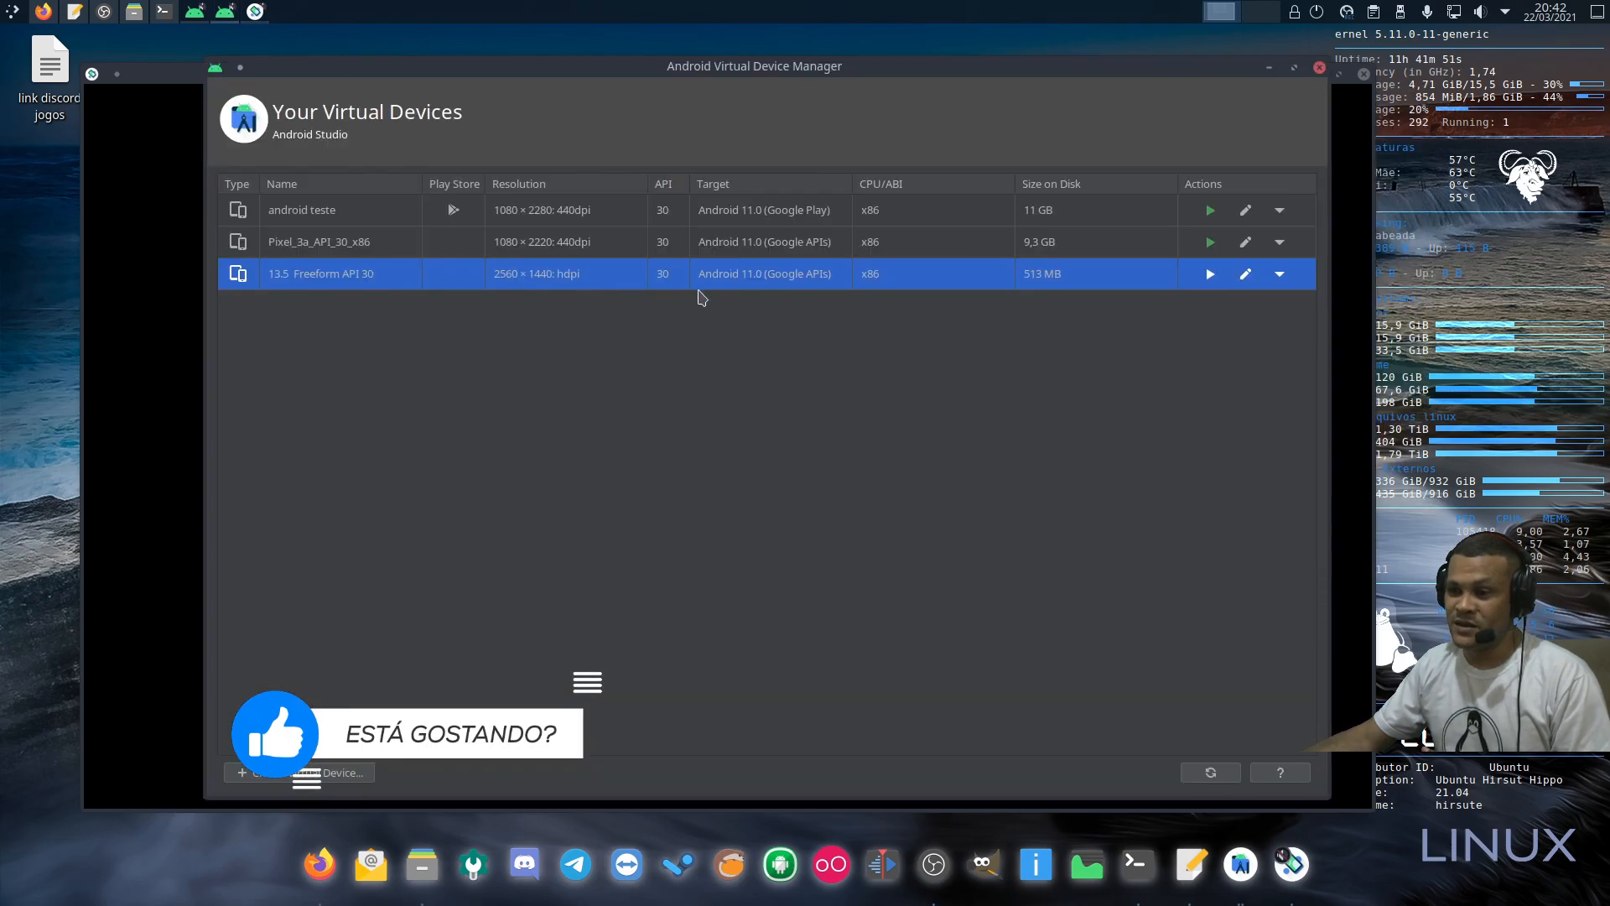
left_click(257, 13)
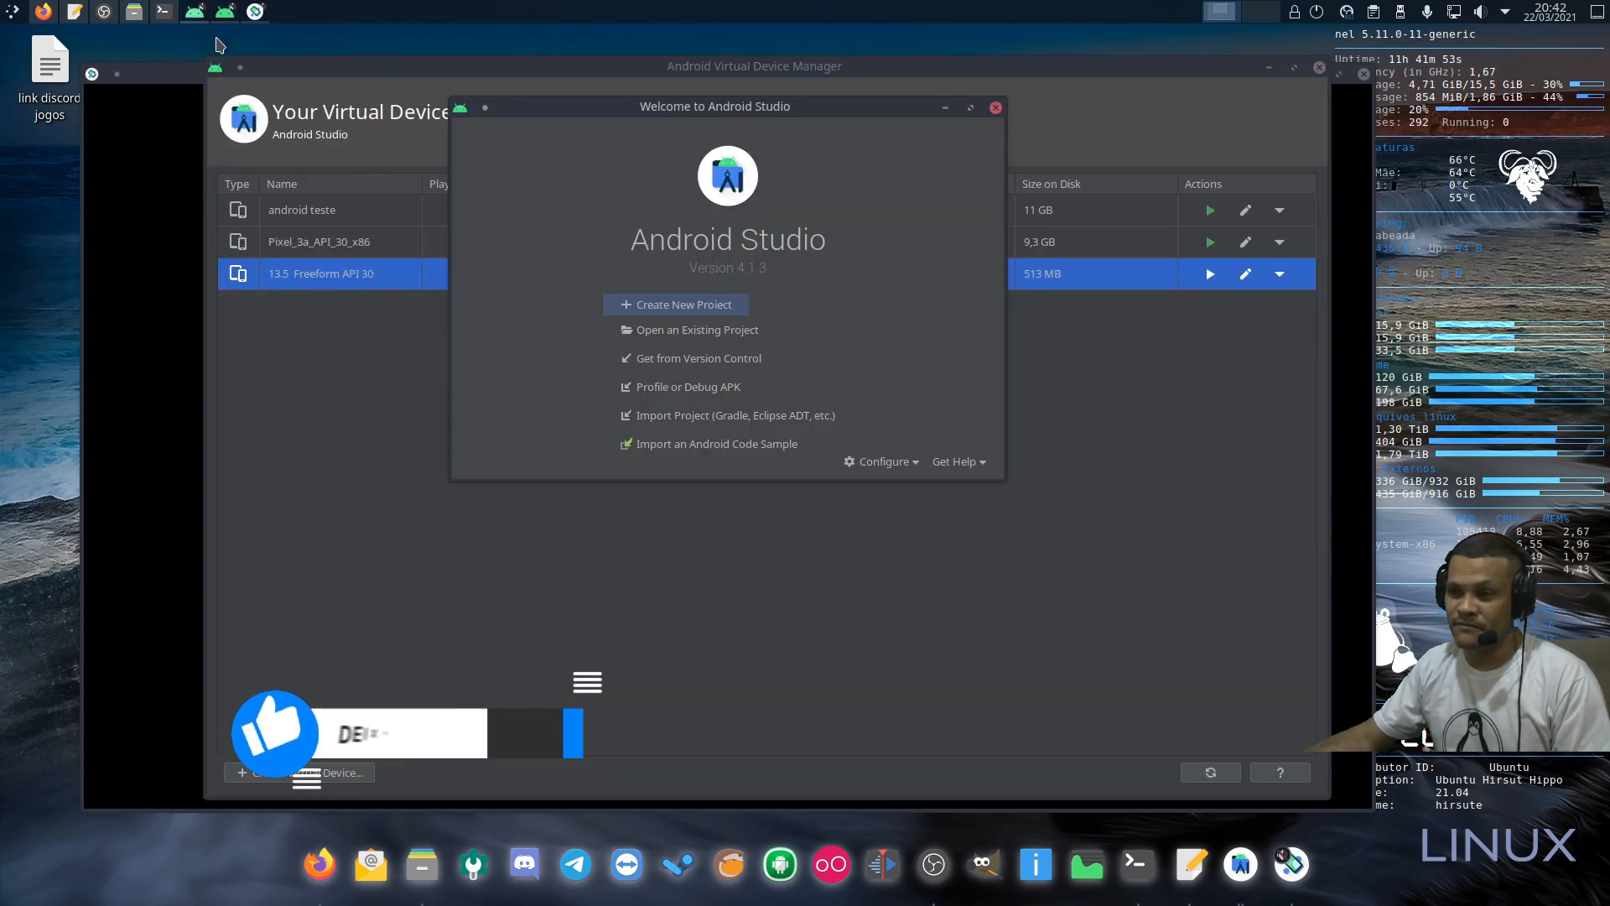
left_click(257, 14)
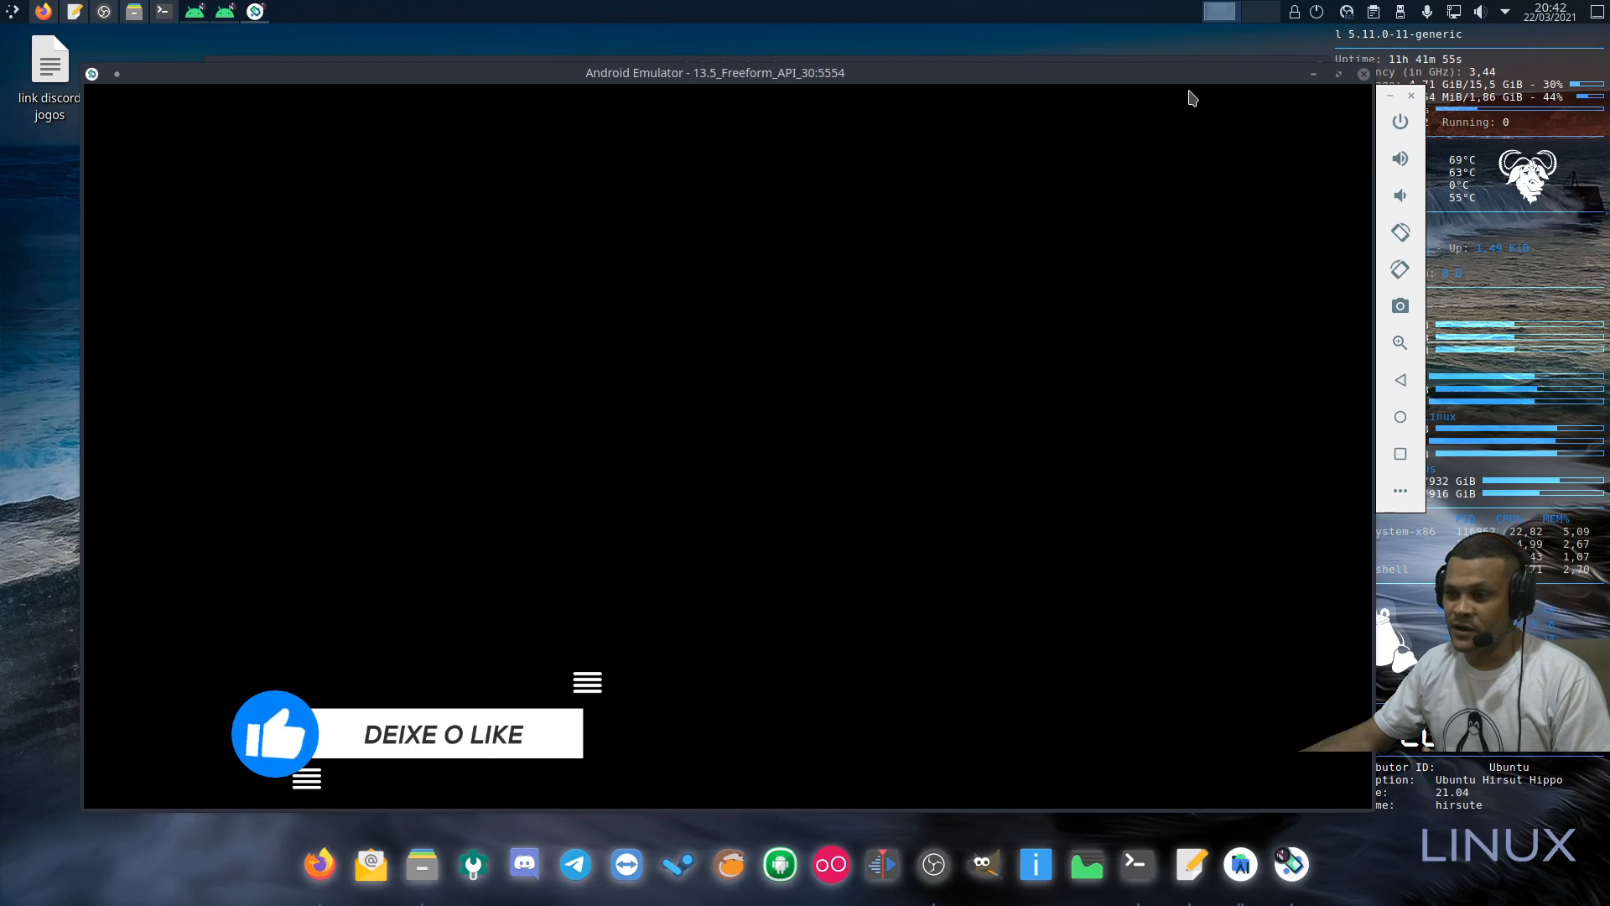
left_click(1313, 75)
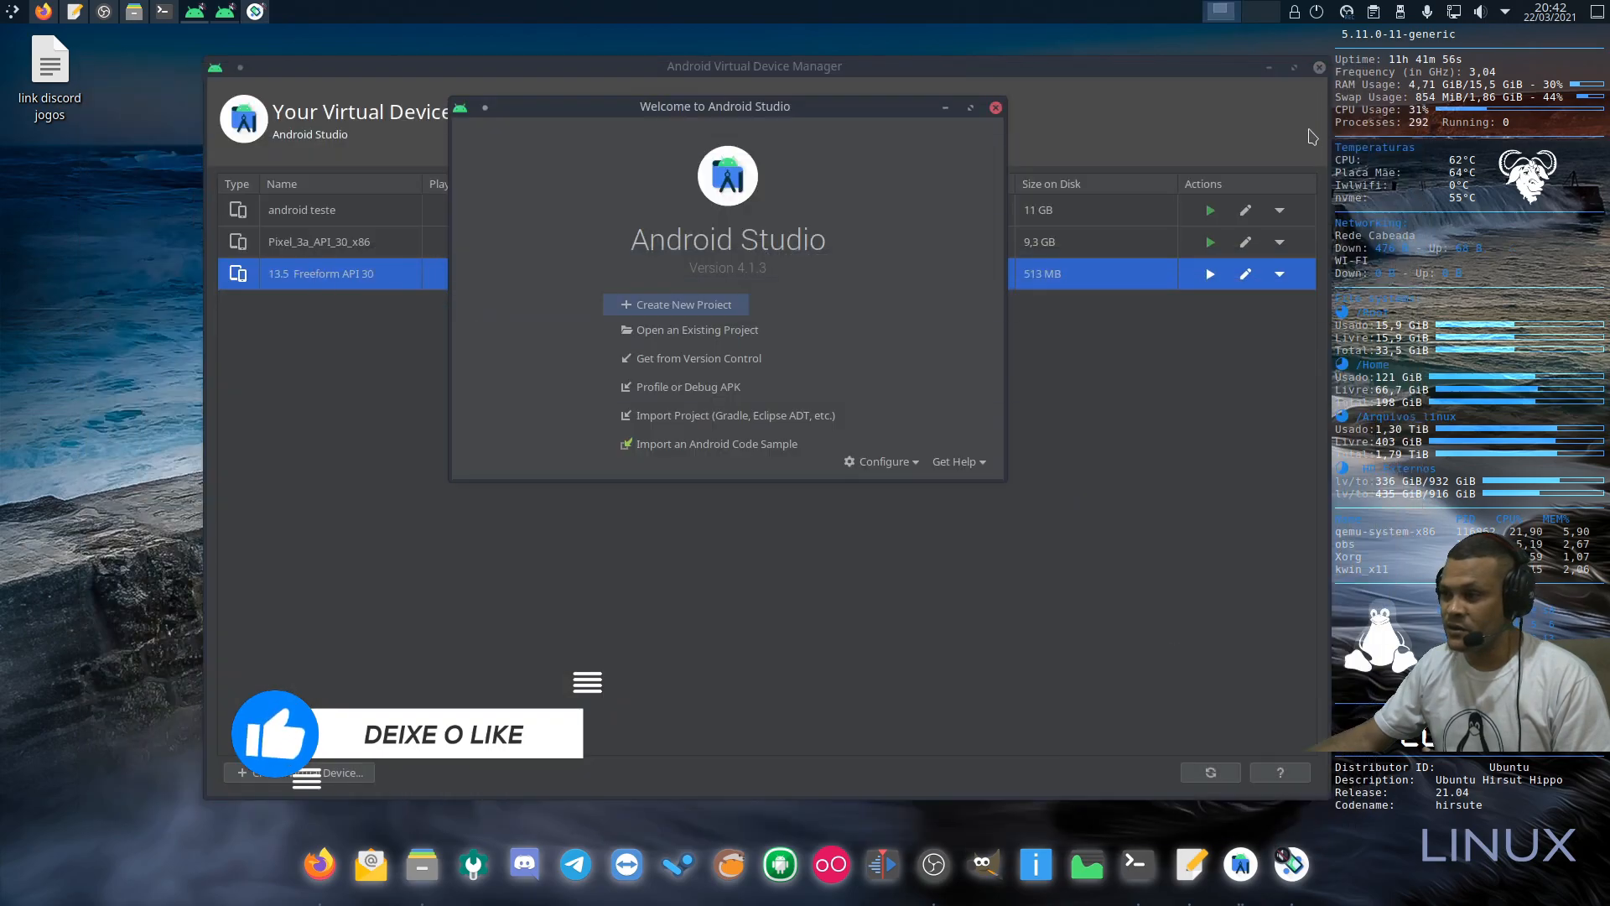
left_click(944, 108)
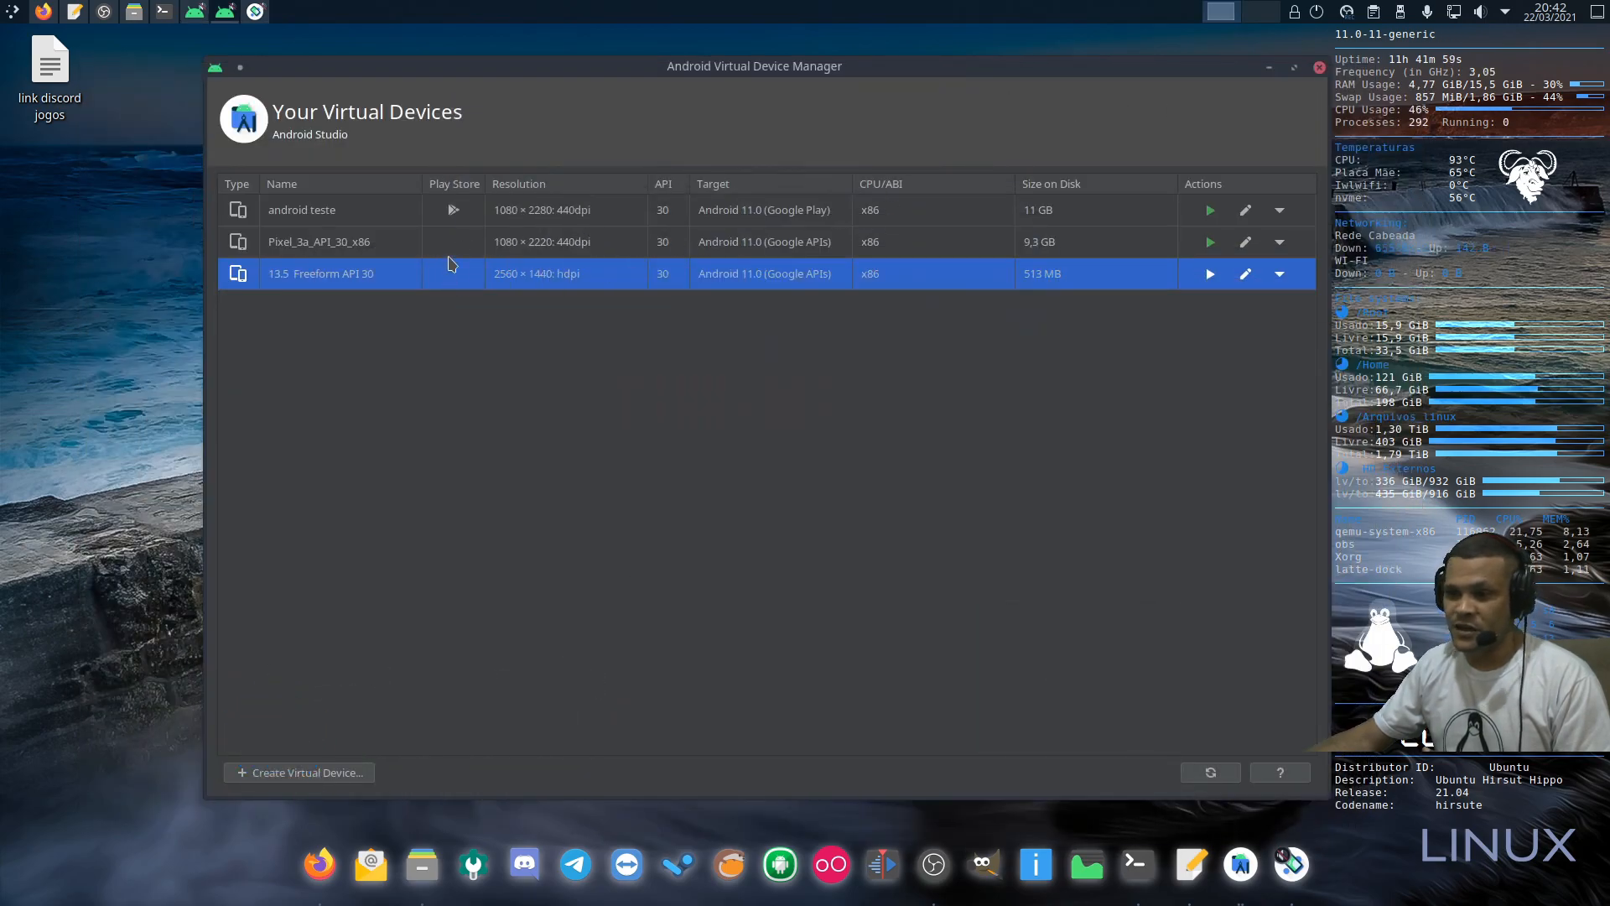
left_click(1268, 69)
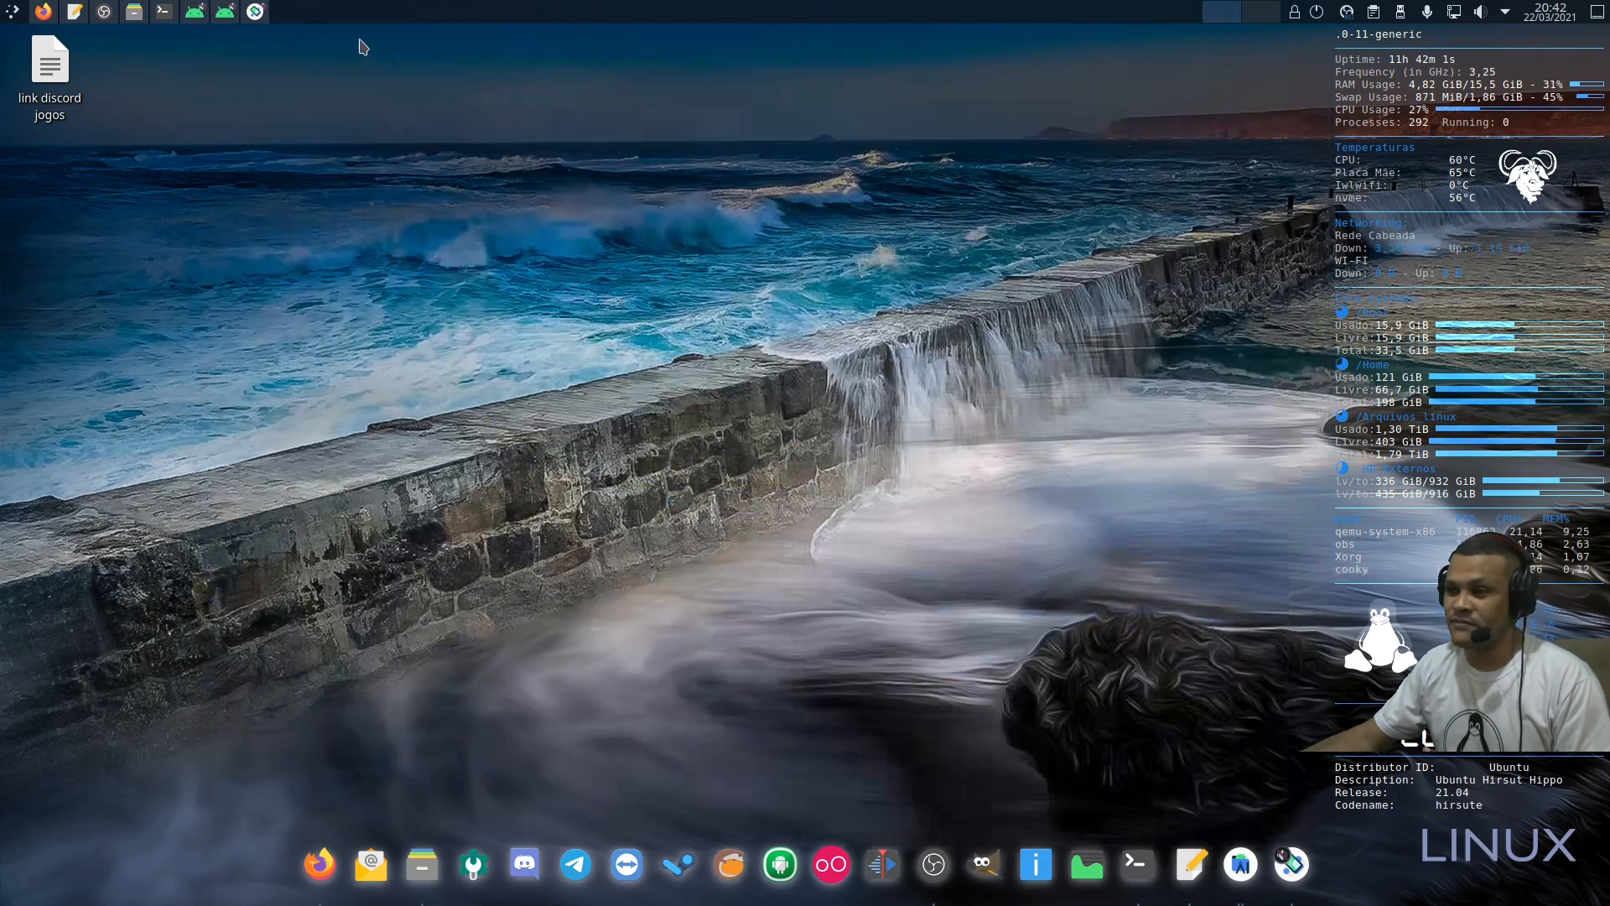
left_click(256, 11)
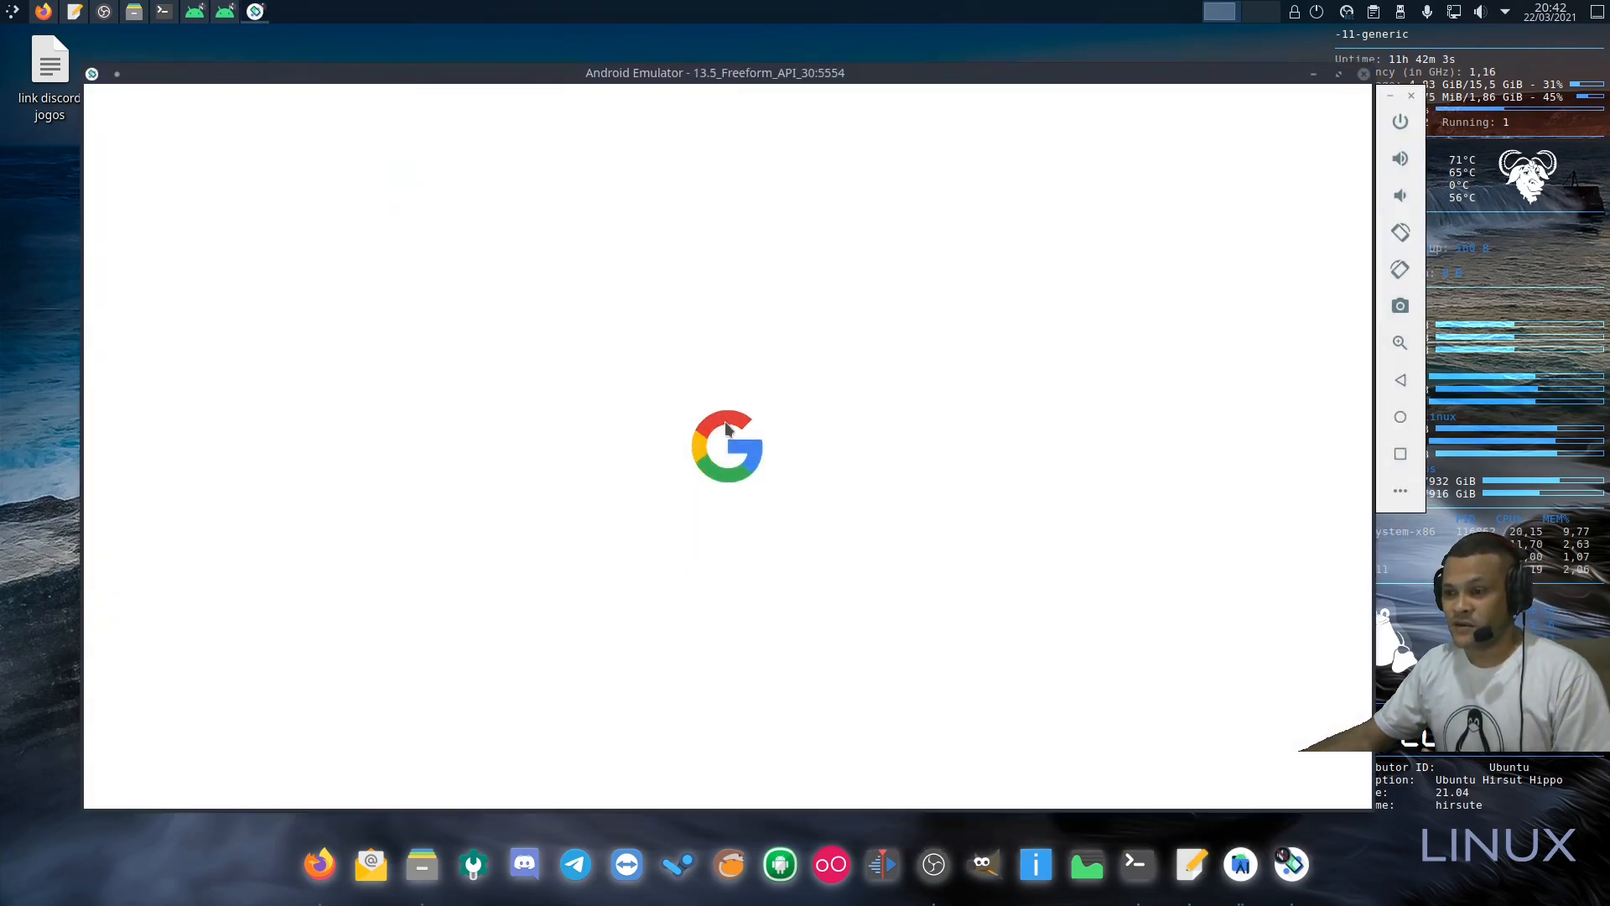
left_click_drag(893, 71, 850, 49)
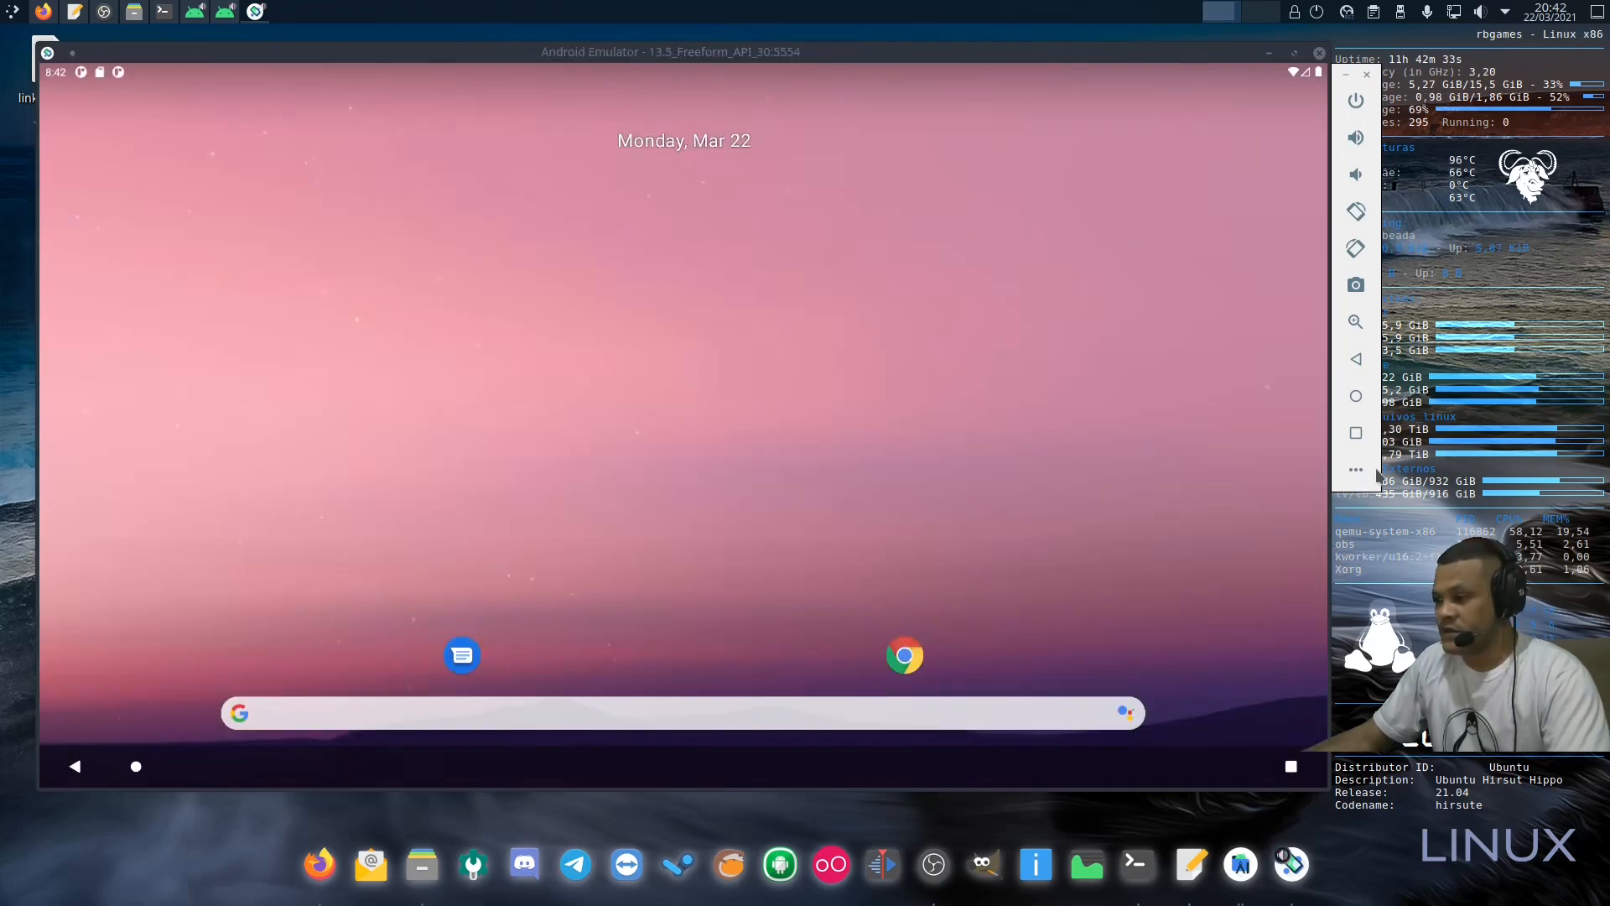
Step: Review the Displays, Phone and Settings pages in the emulator's extended controls
left_click(1375, 470)
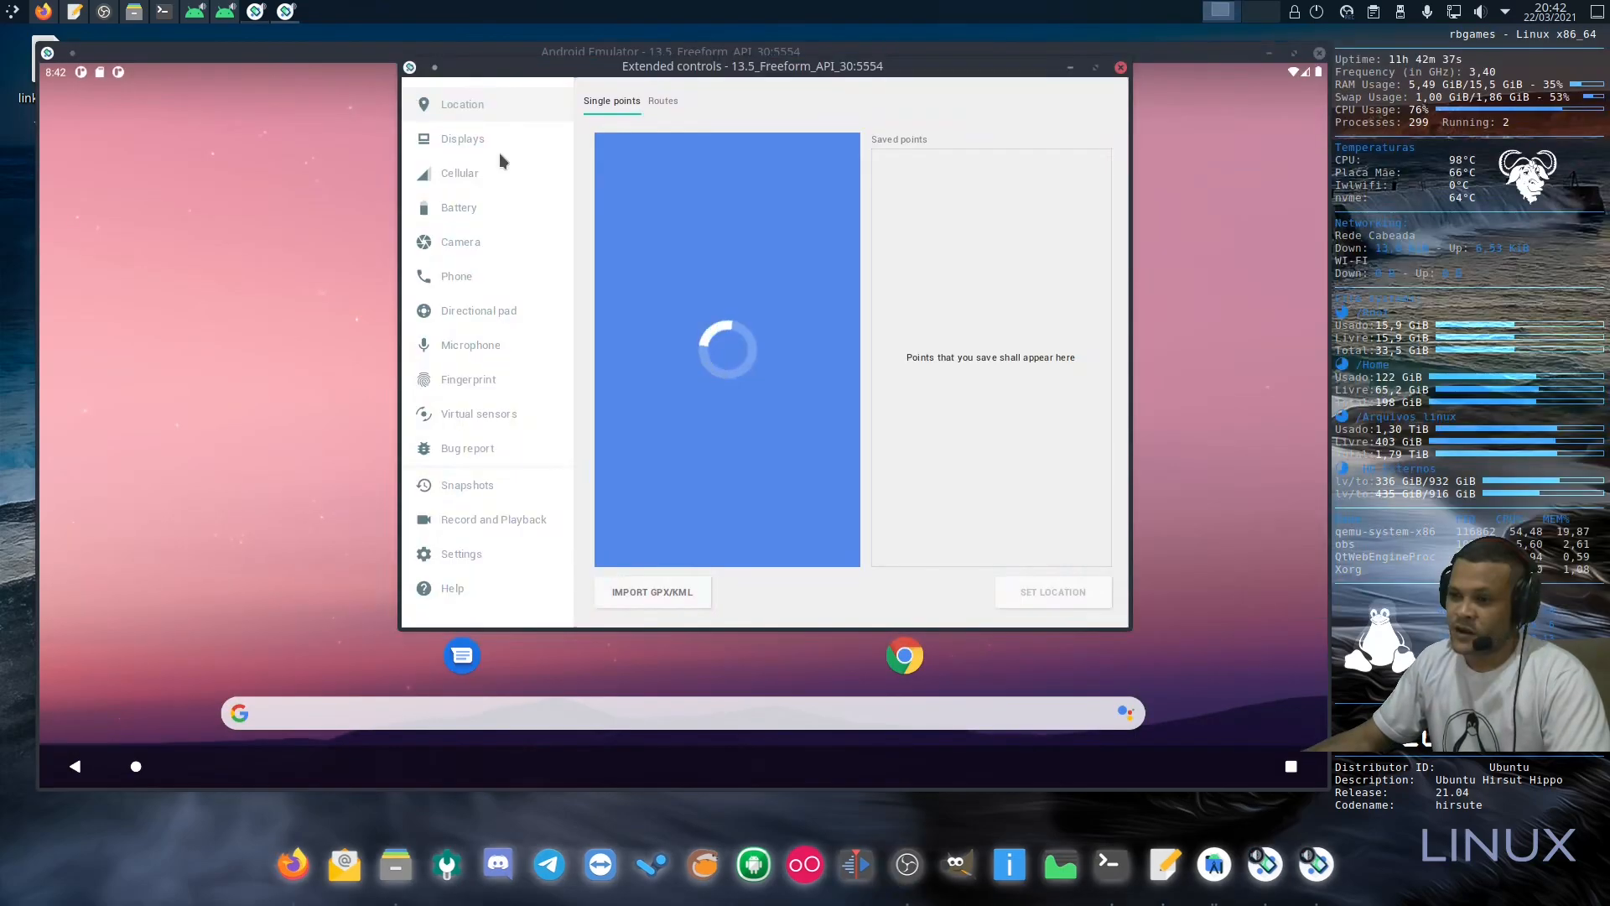
left_click(476, 140)
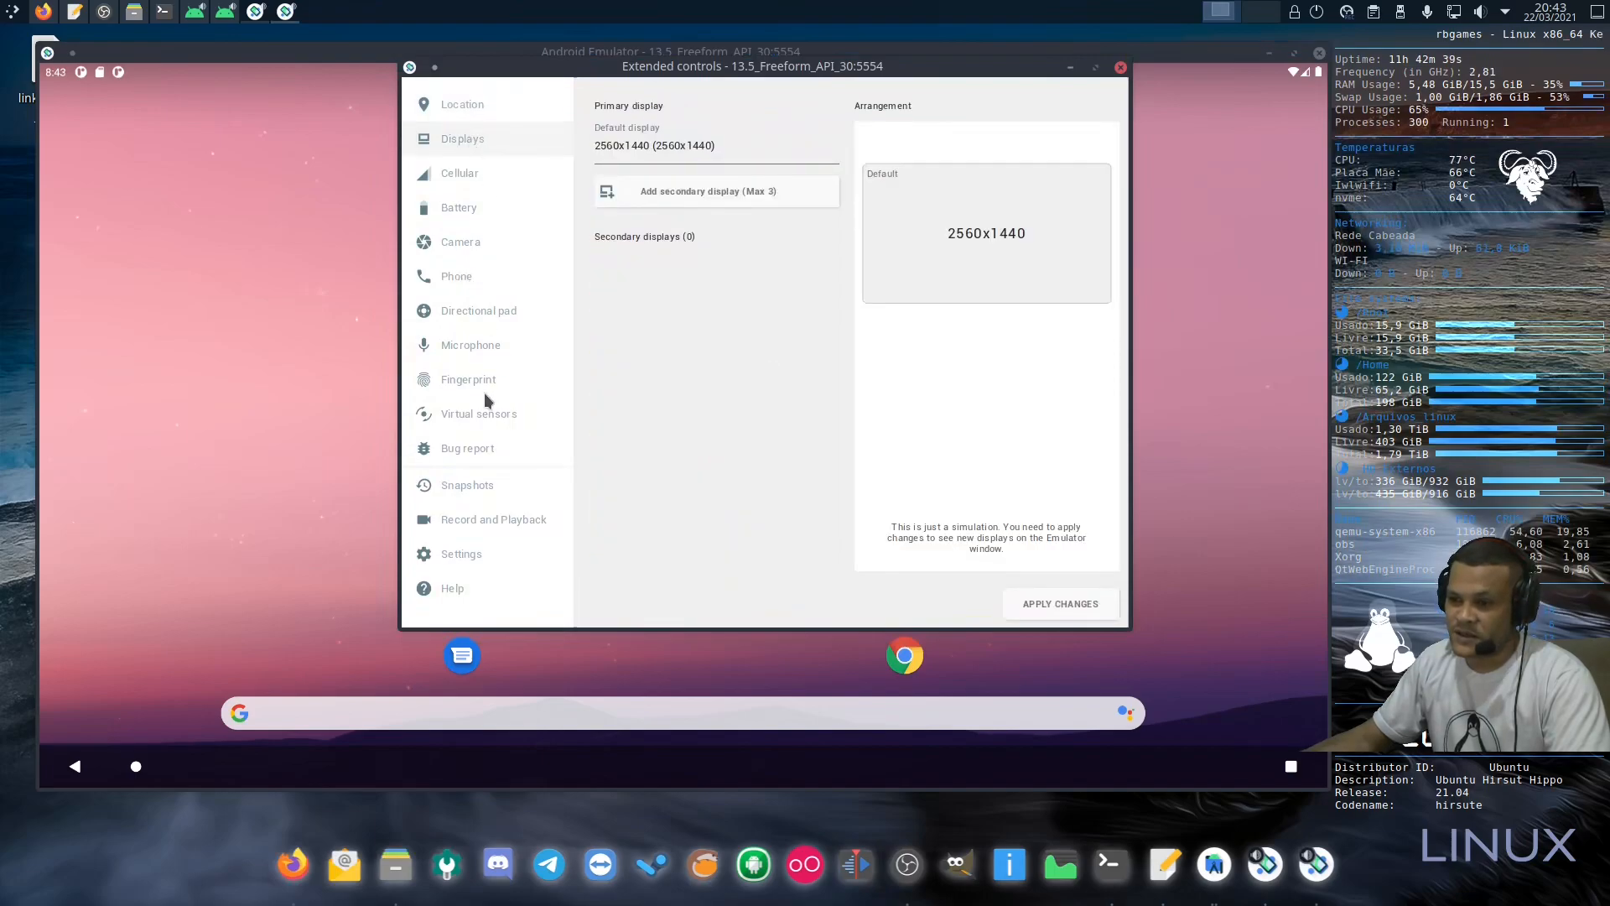
left_click(457, 272)
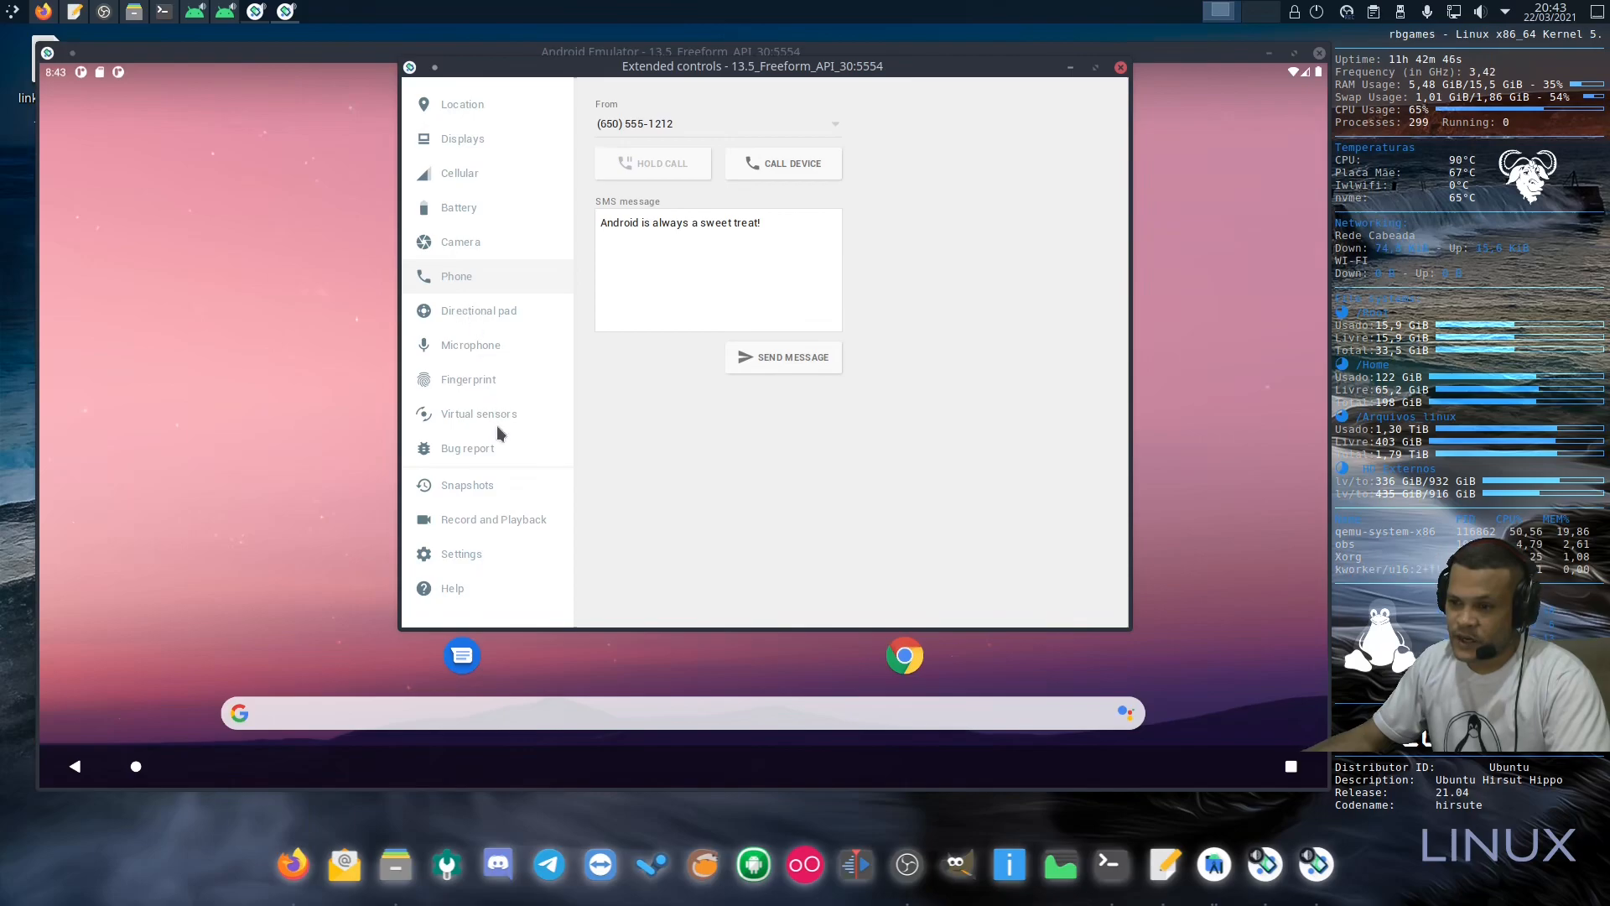
left_click(465, 551)
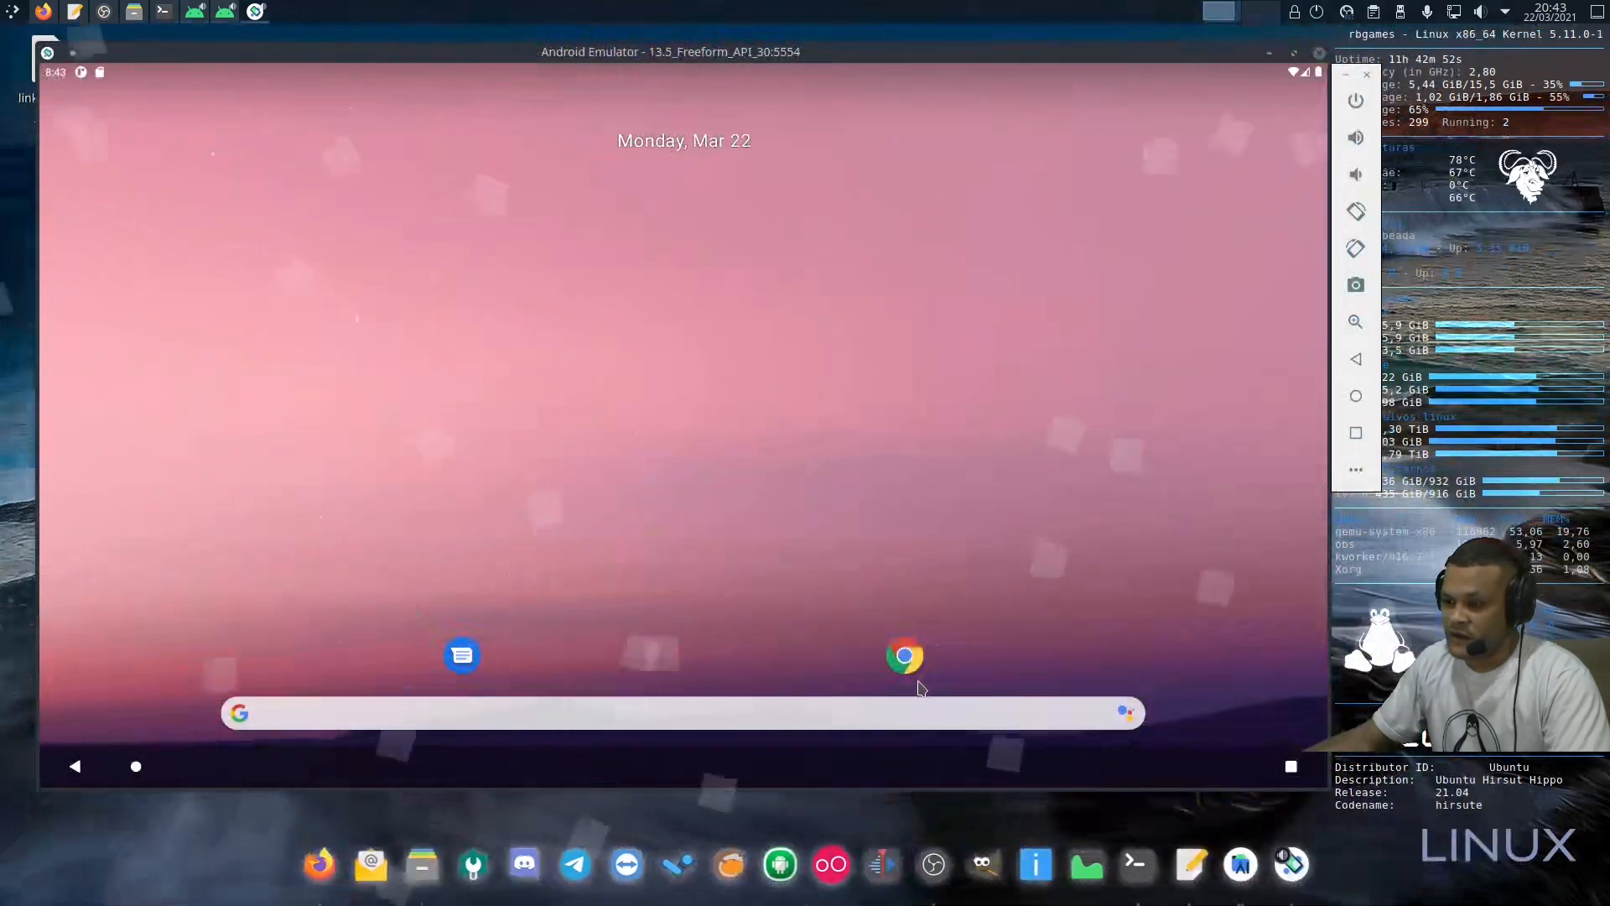
Step: Open Chrome in the emulator and complete its first-run setup with Lite mode off and sync declined
left_click(904, 656)
left_click(739, 717)
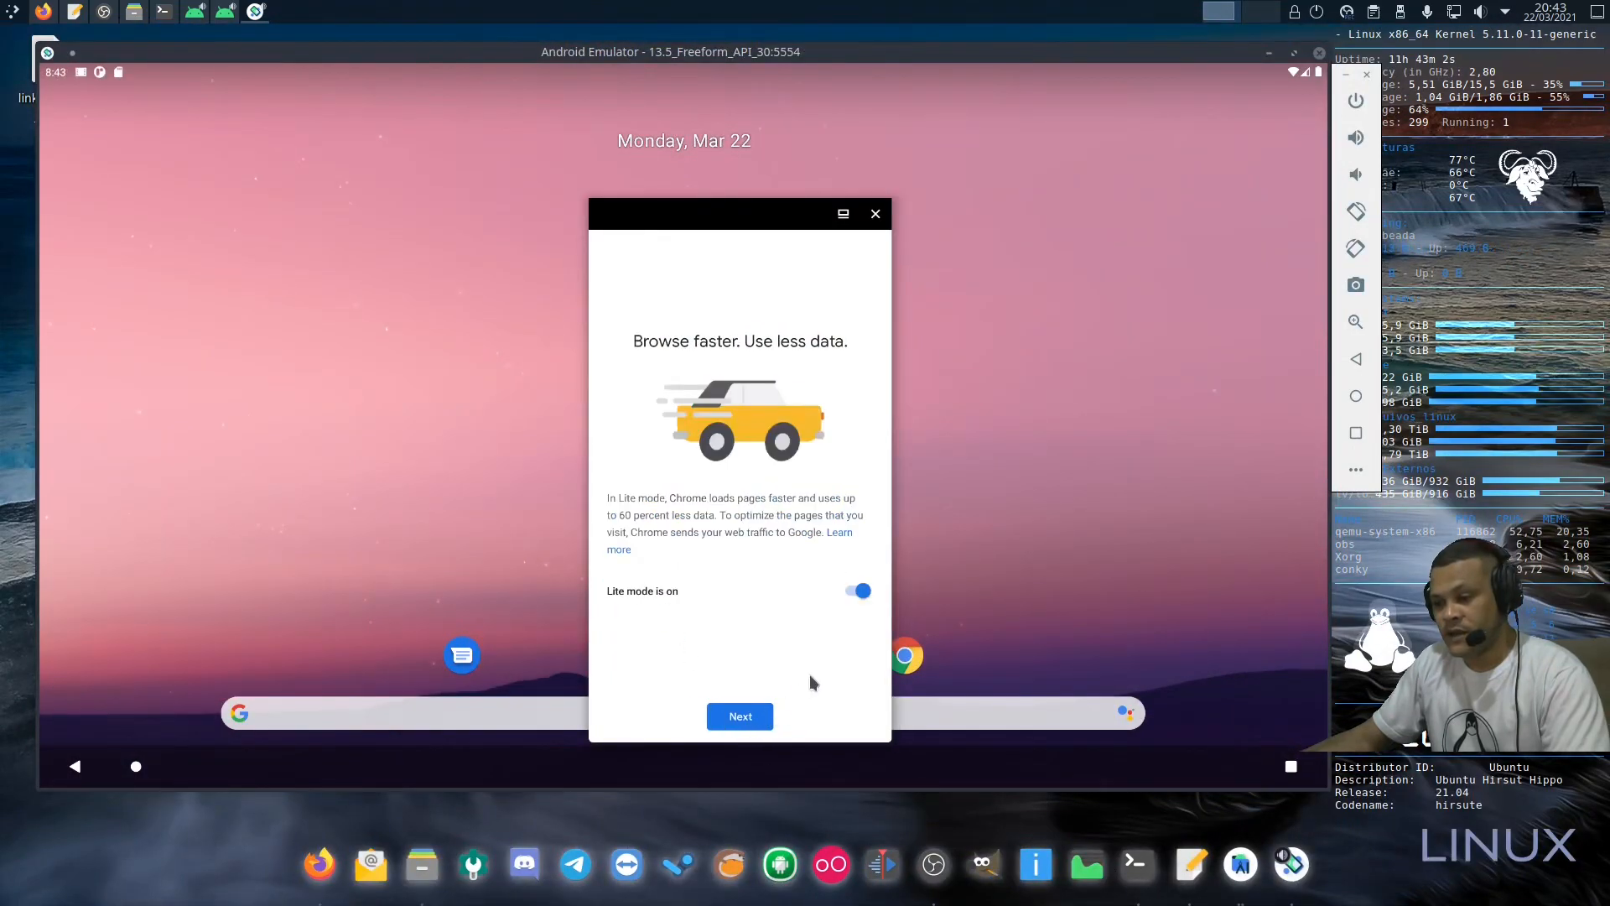
left_click(853, 594)
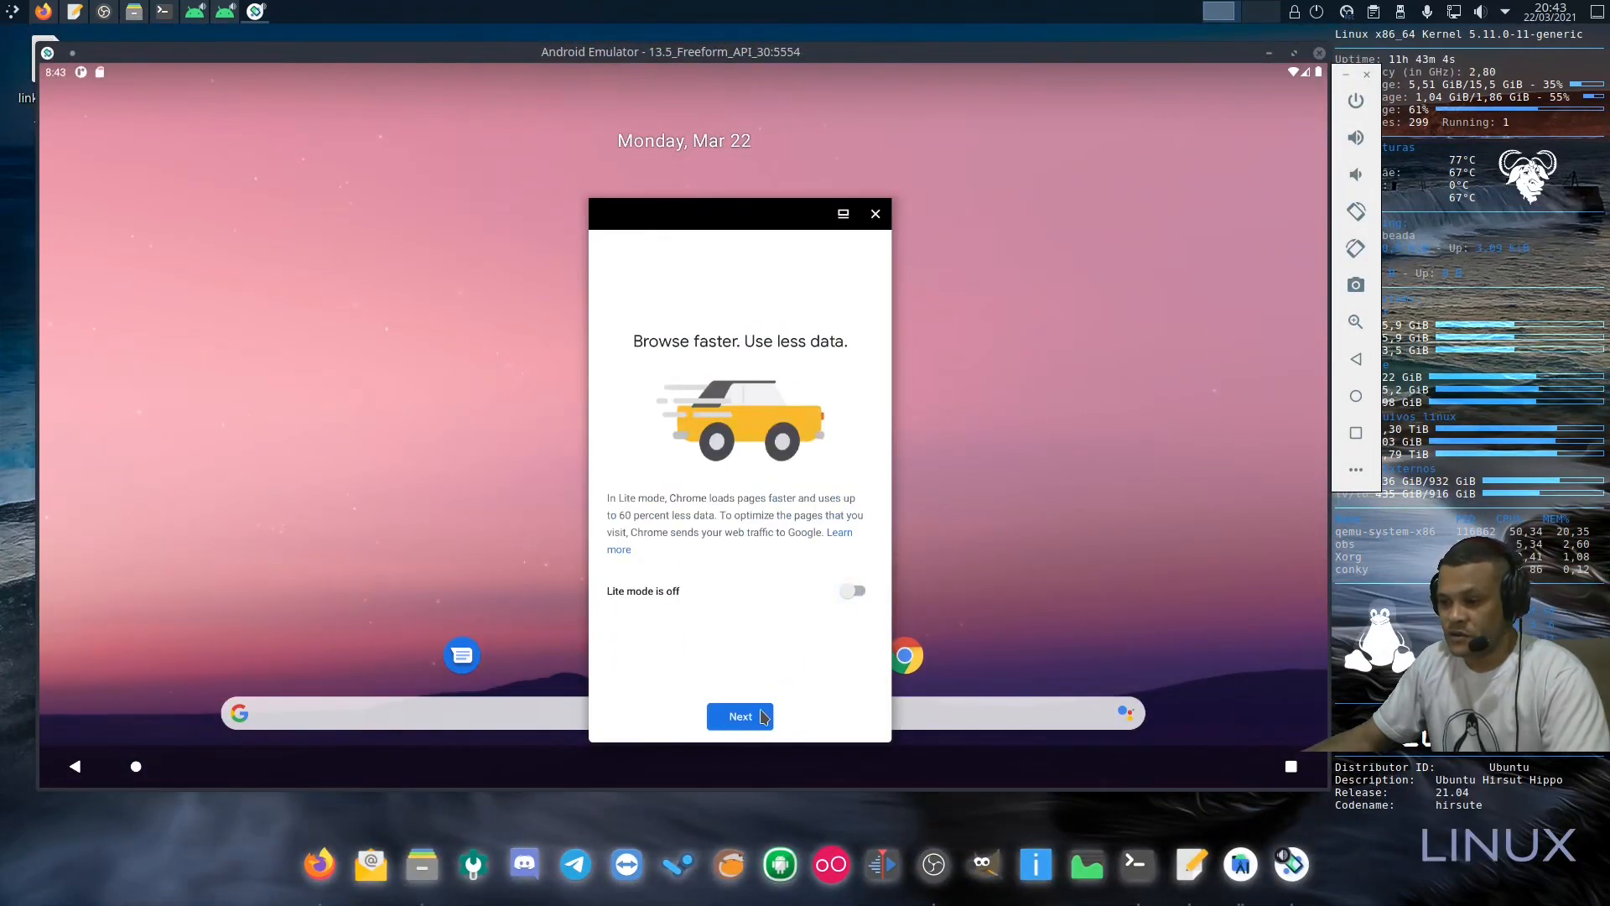
left_click(750, 716)
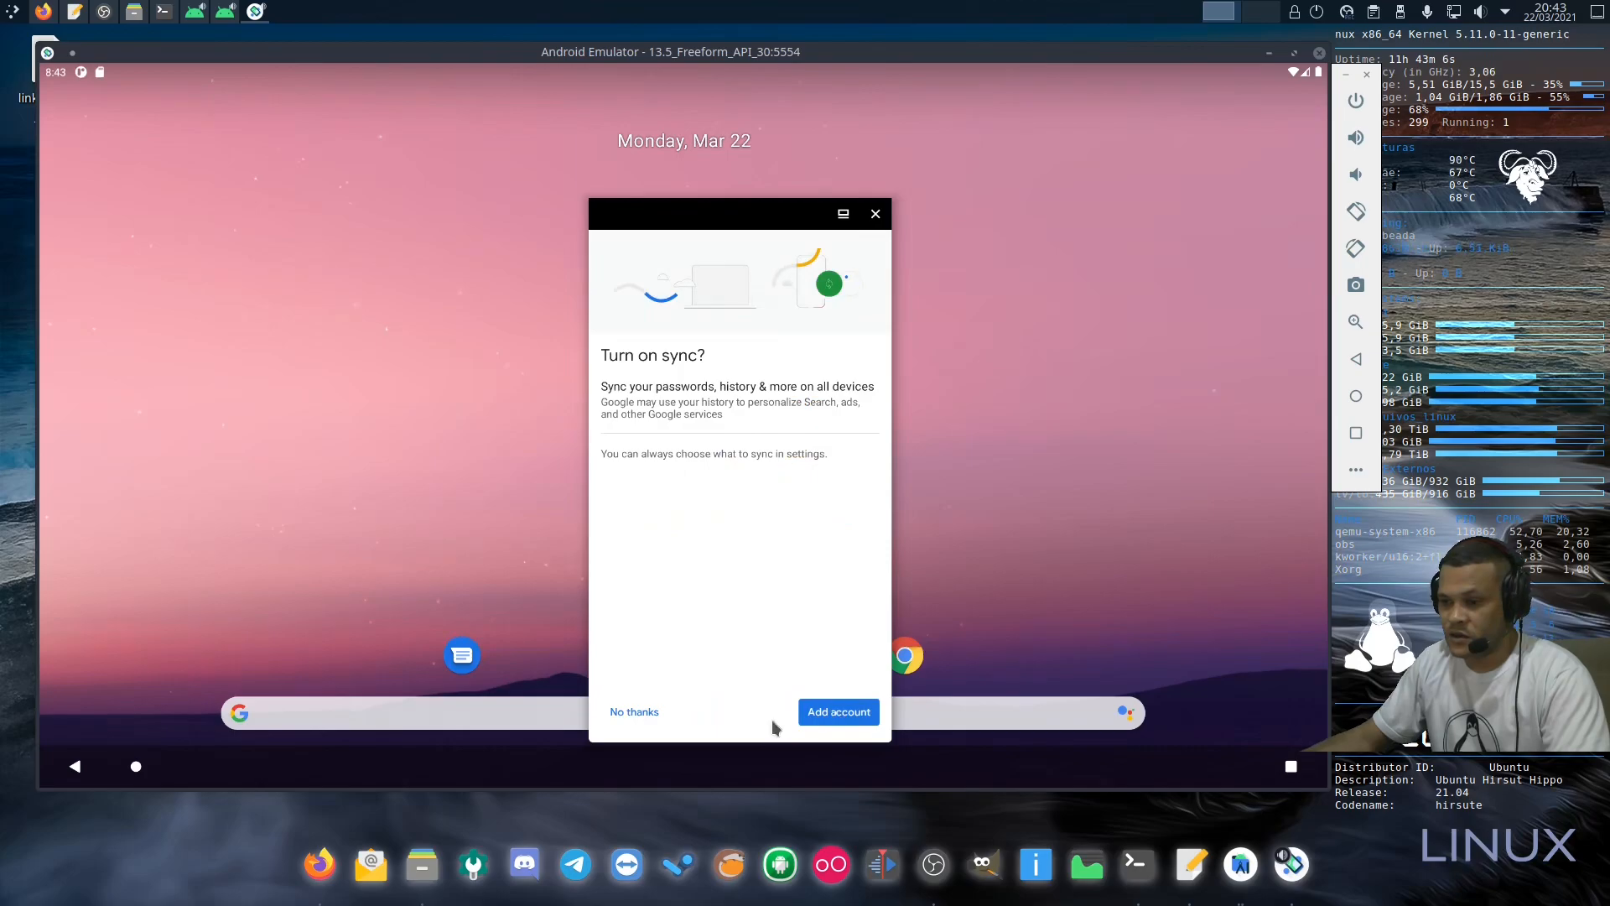
left_click(624, 712)
Step: Move the Chrome window higher on the emulated screen and open the Google Play sign-in page
left_click_drag(636, 154, 577, 121)
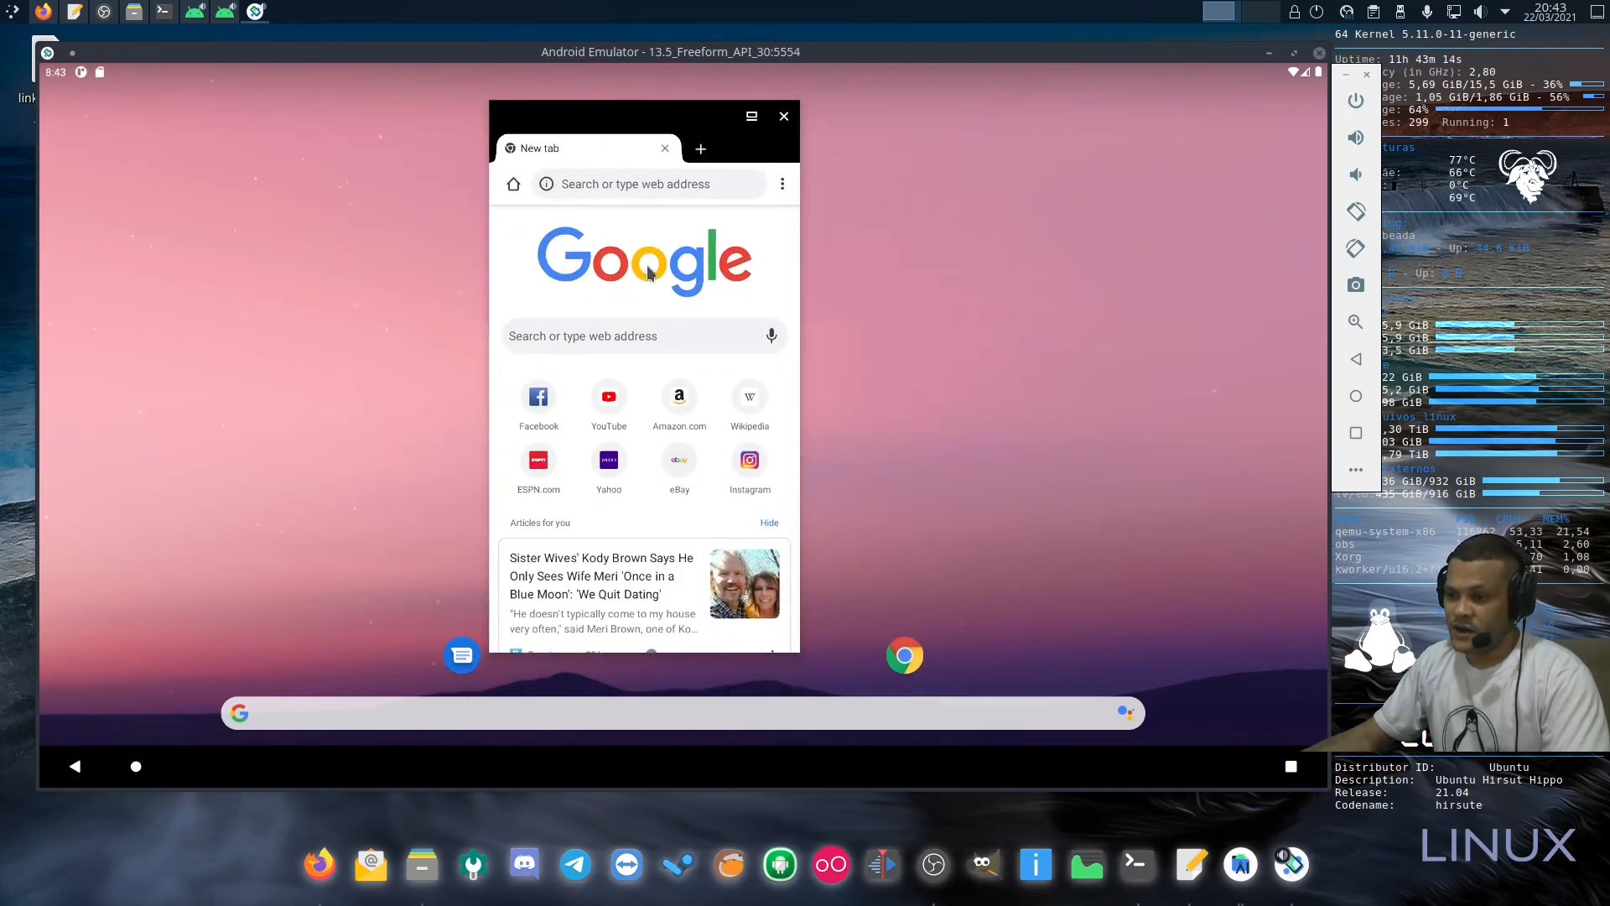
left_click(618, 186)
left_click(650, 216)
left_click(650, 216)
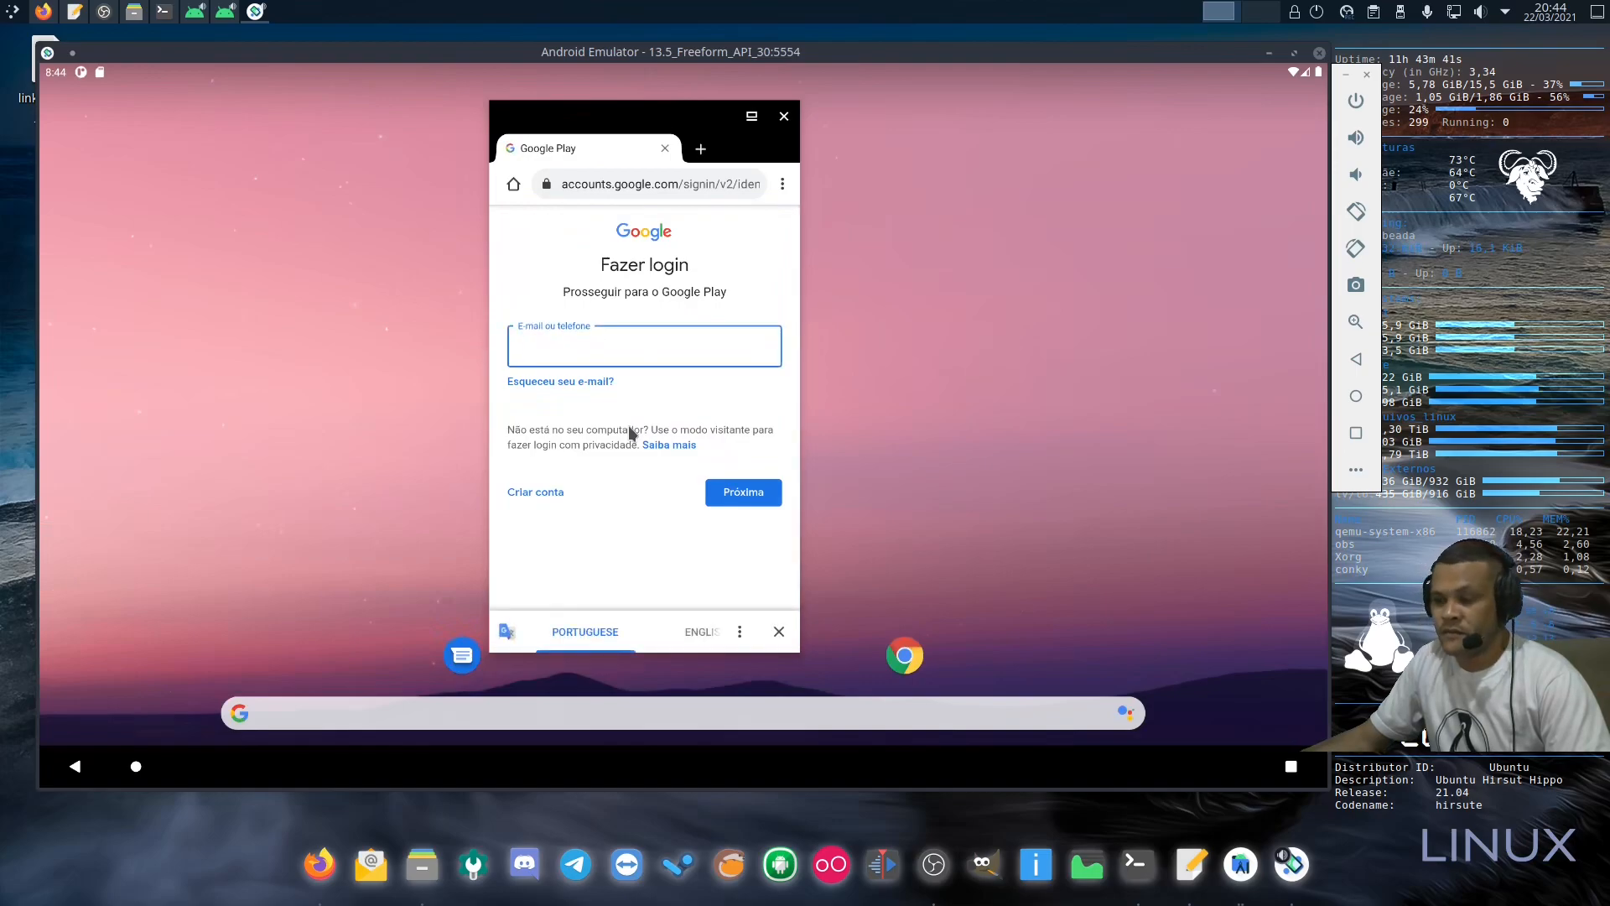
Step: Close Chrome and swipe up on the emulator's home screen to view the installed apps
left_click(783, 117)
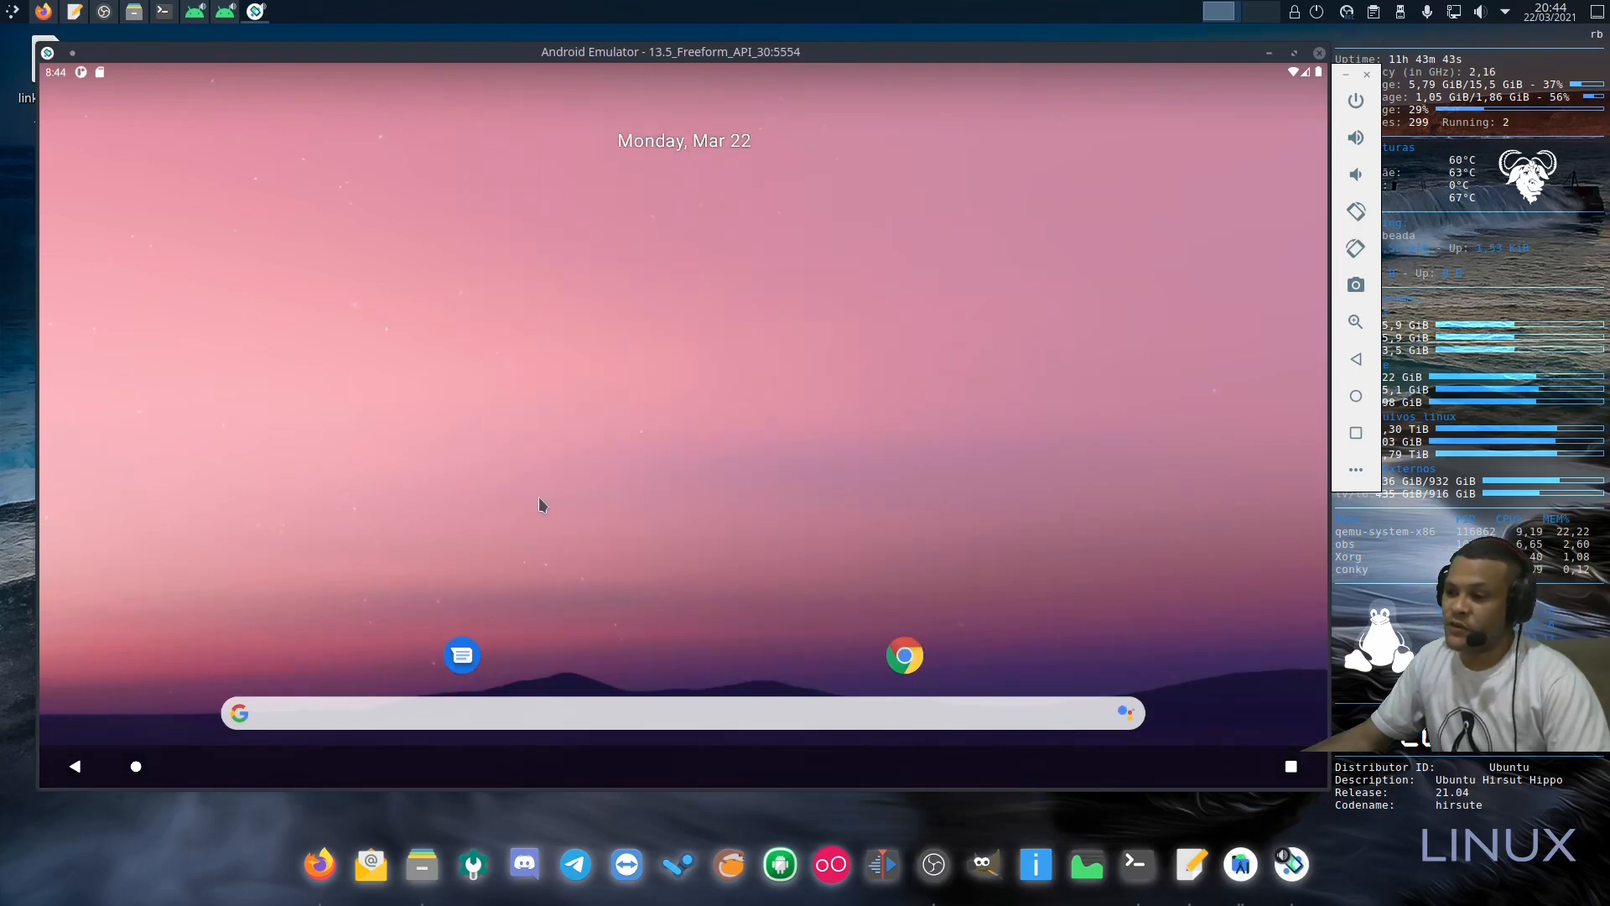
left_click(777, 119)
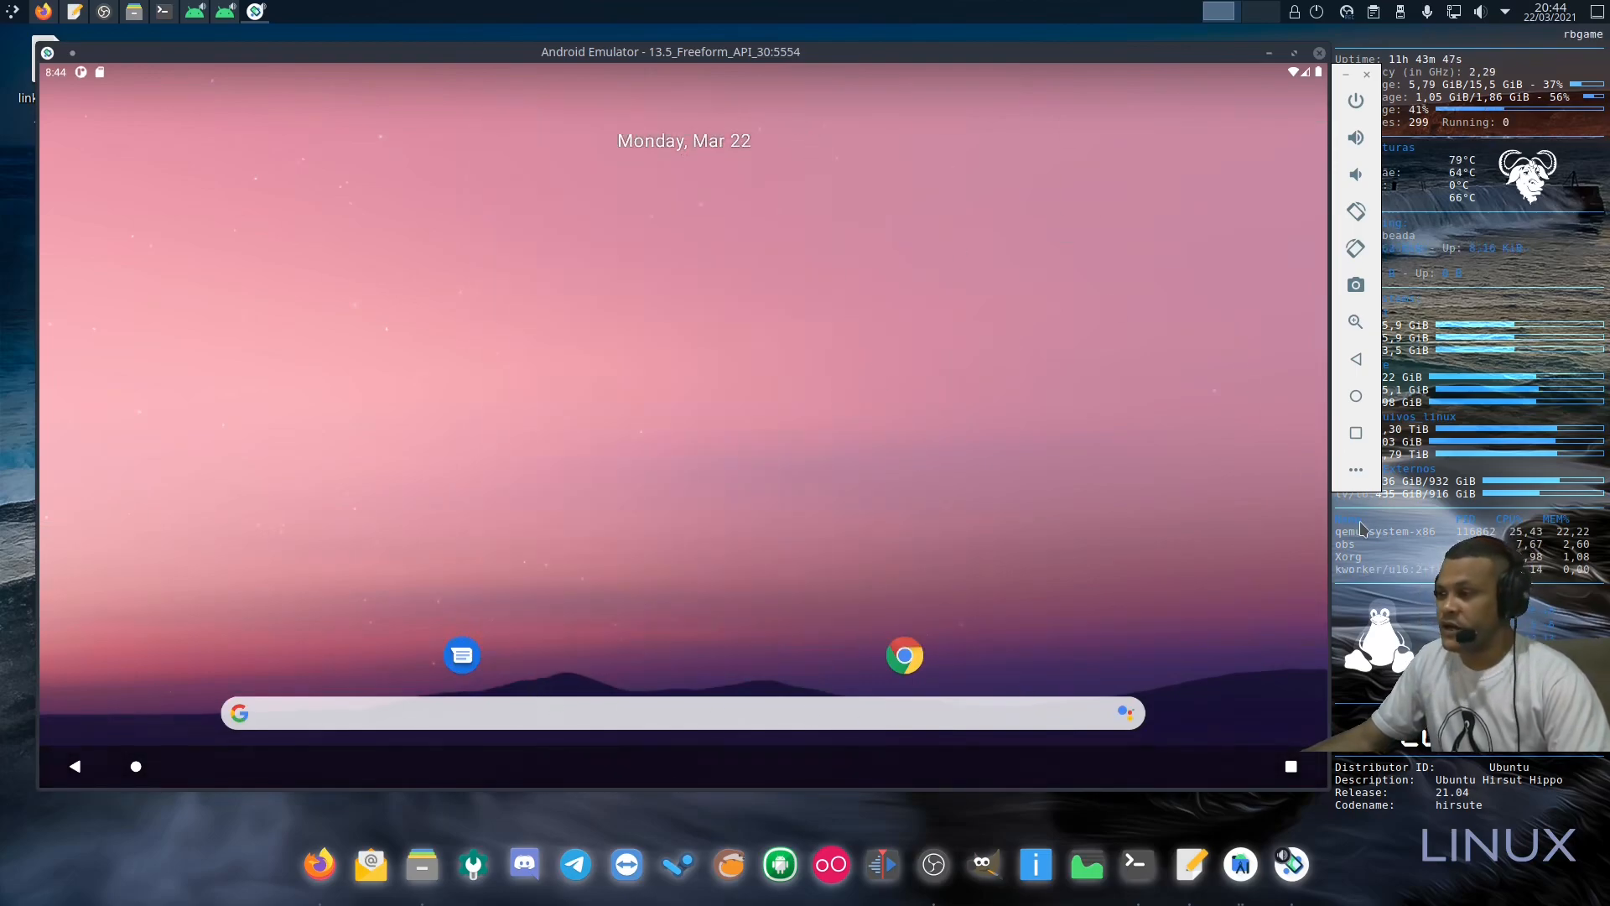
left_click_drag(712, 482, 767, 293)
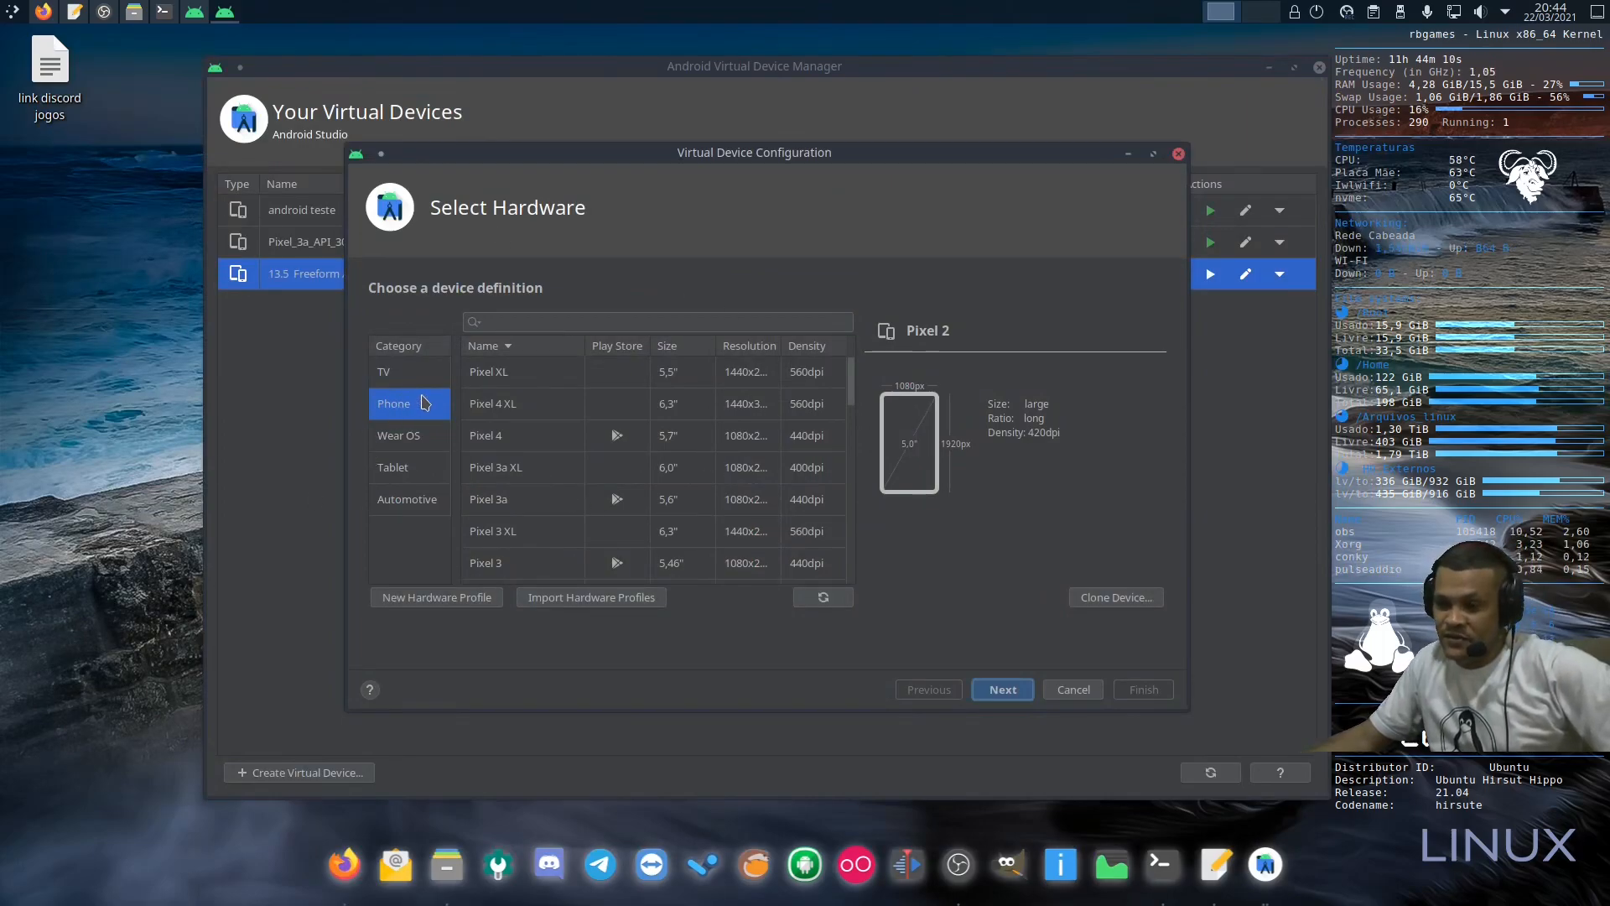
Step: Compare the Phone, Wear OS, Tablet, Automotive and TV device definitions for another virtual device, including Pixel 4
left_click(661, 435)
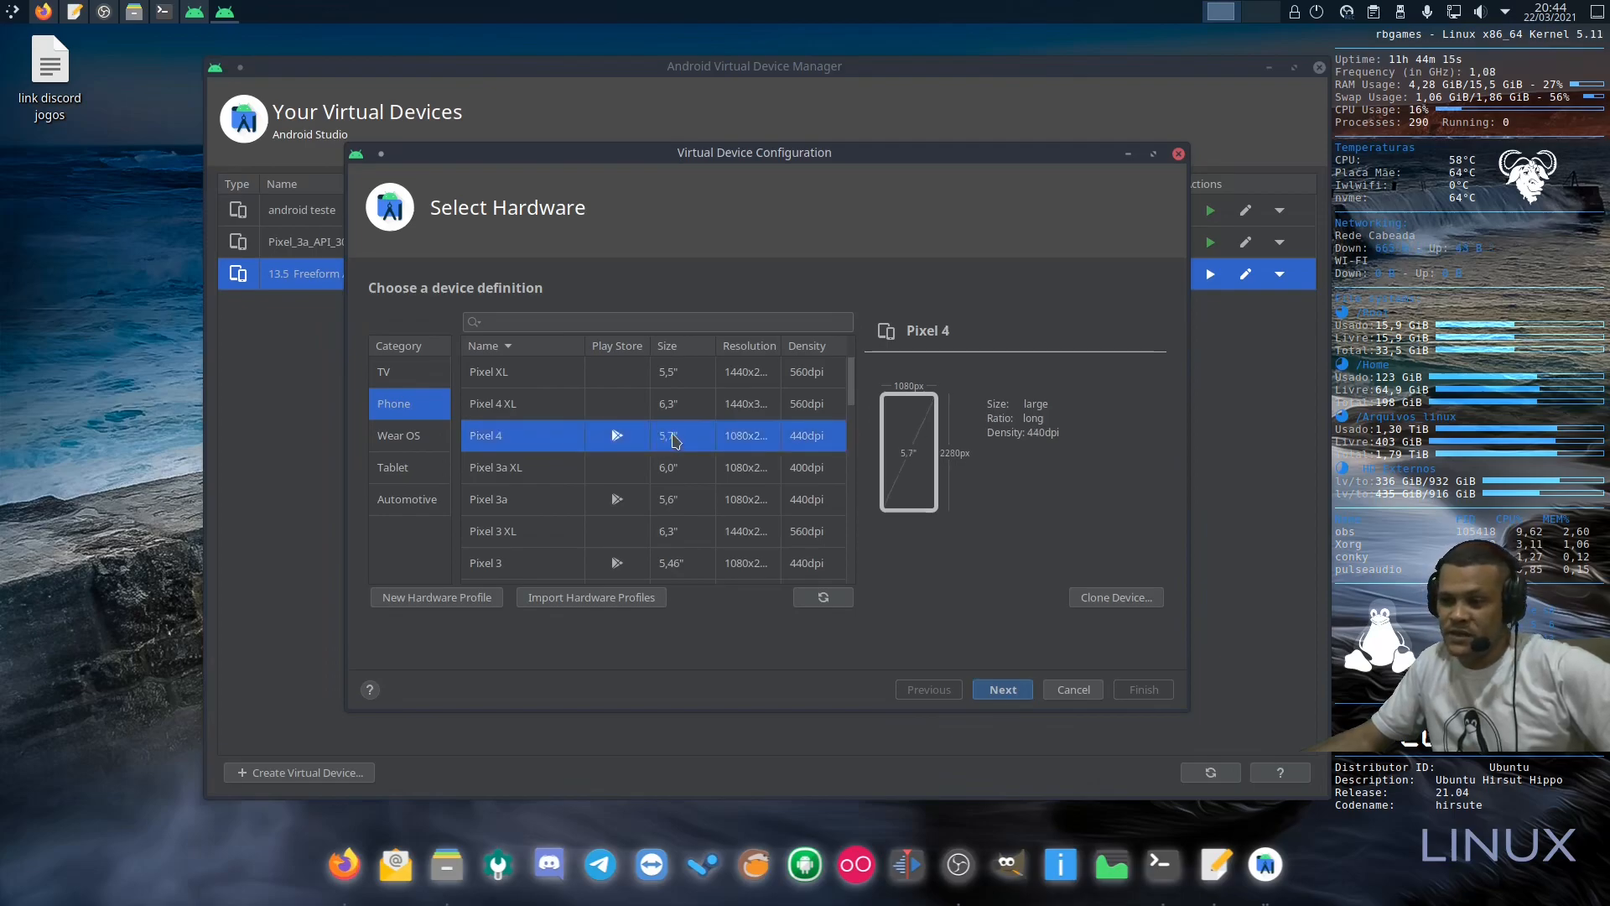
left_click(398, 435)
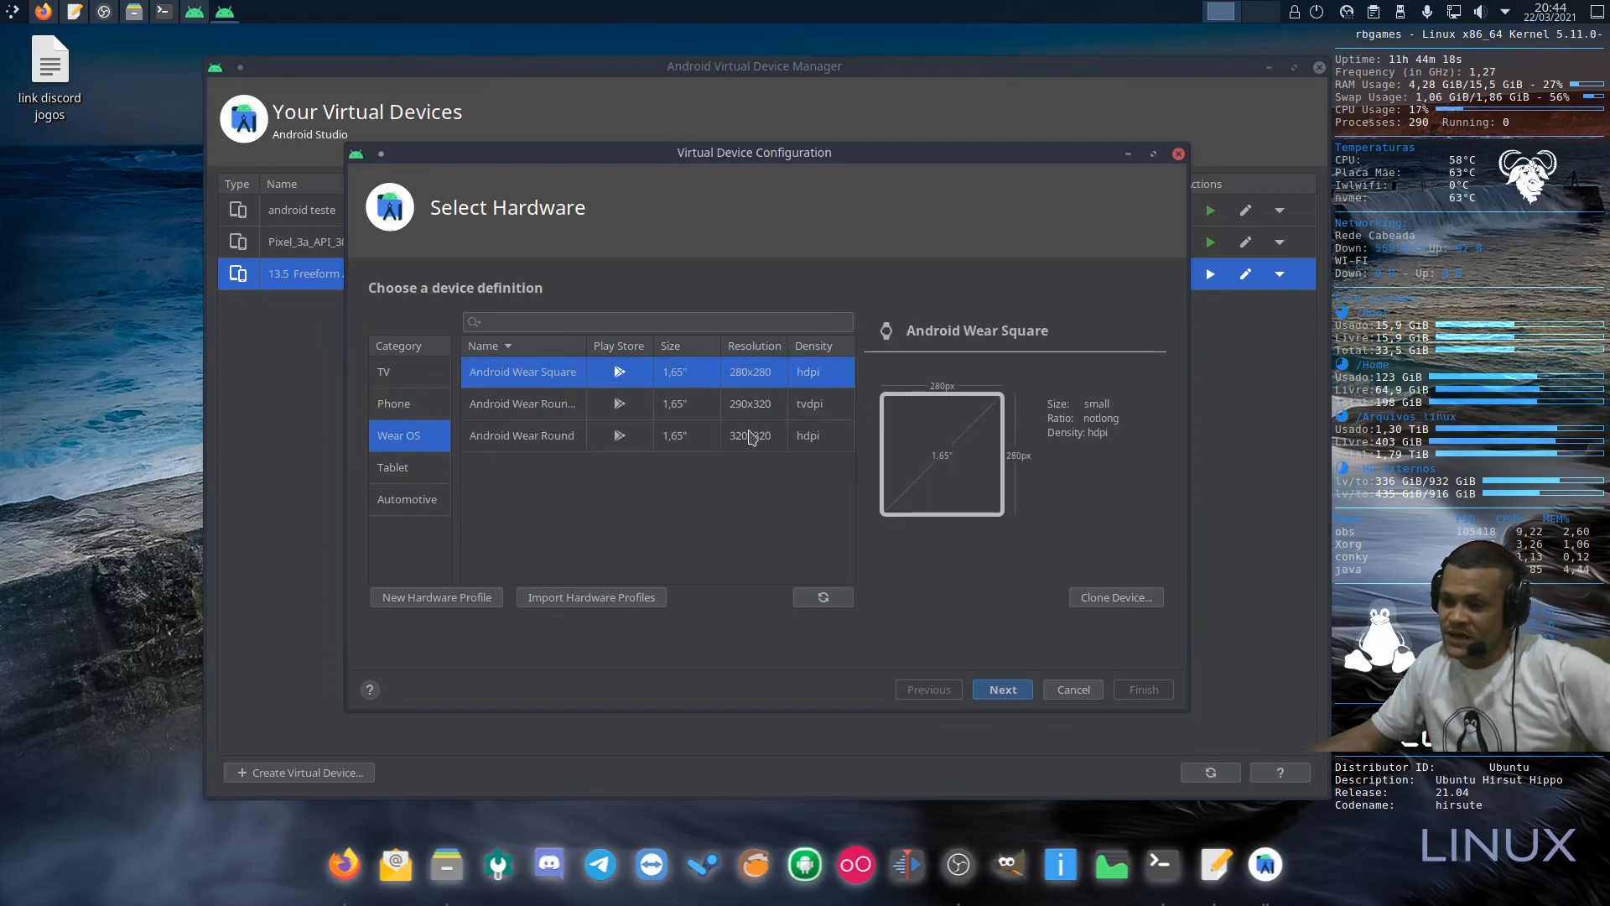
left_click(419, 476)
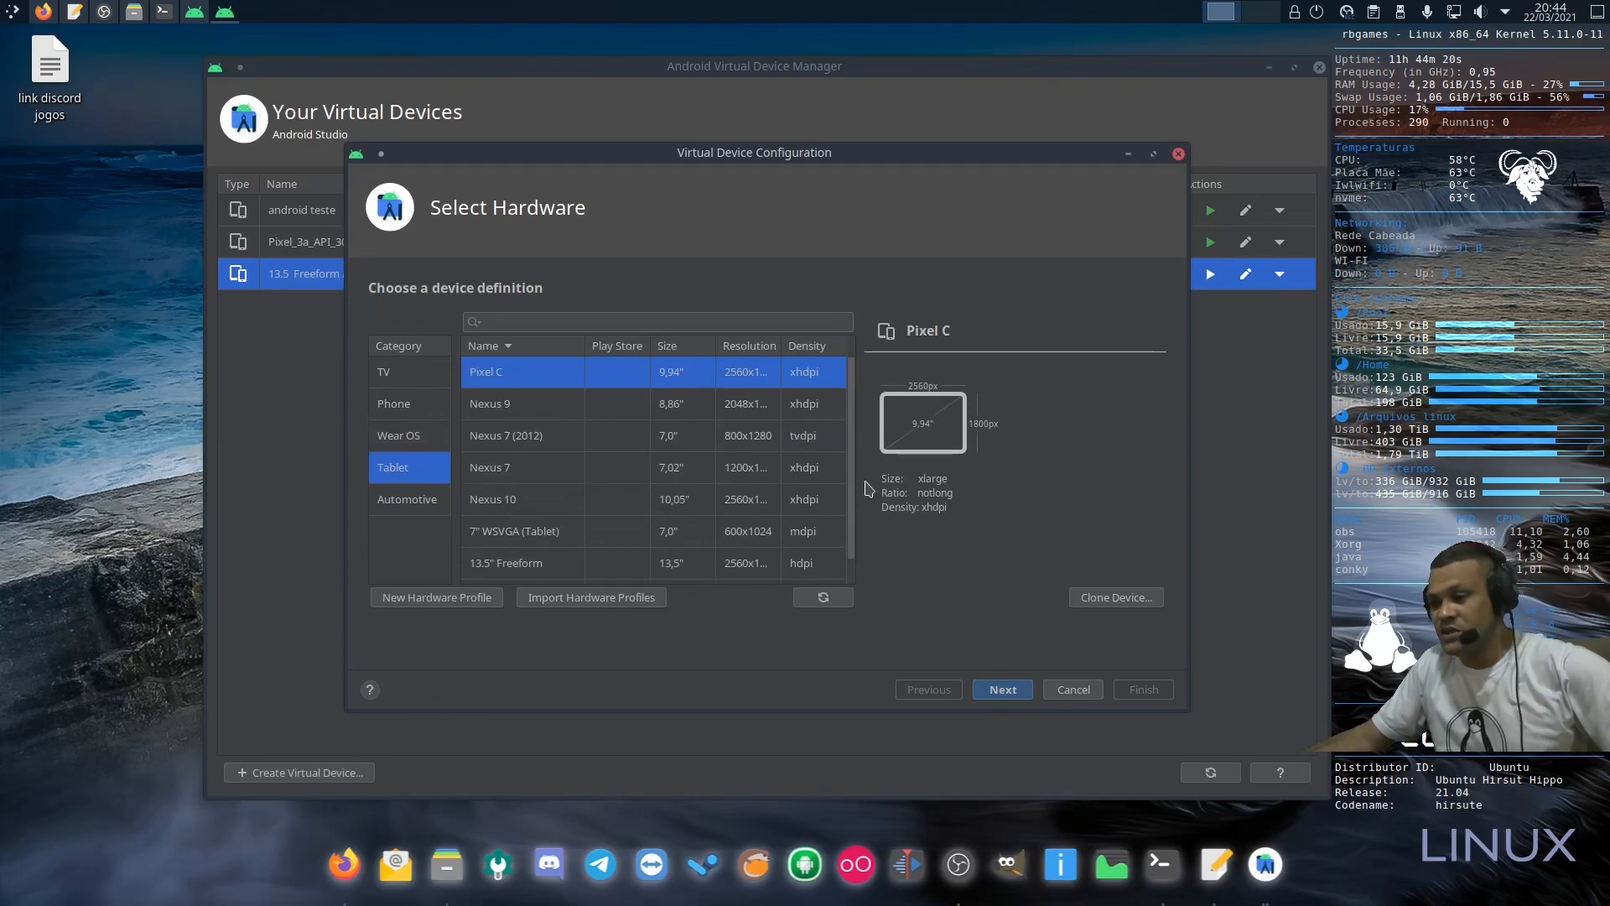
scroll(839, 536, "down", 1)
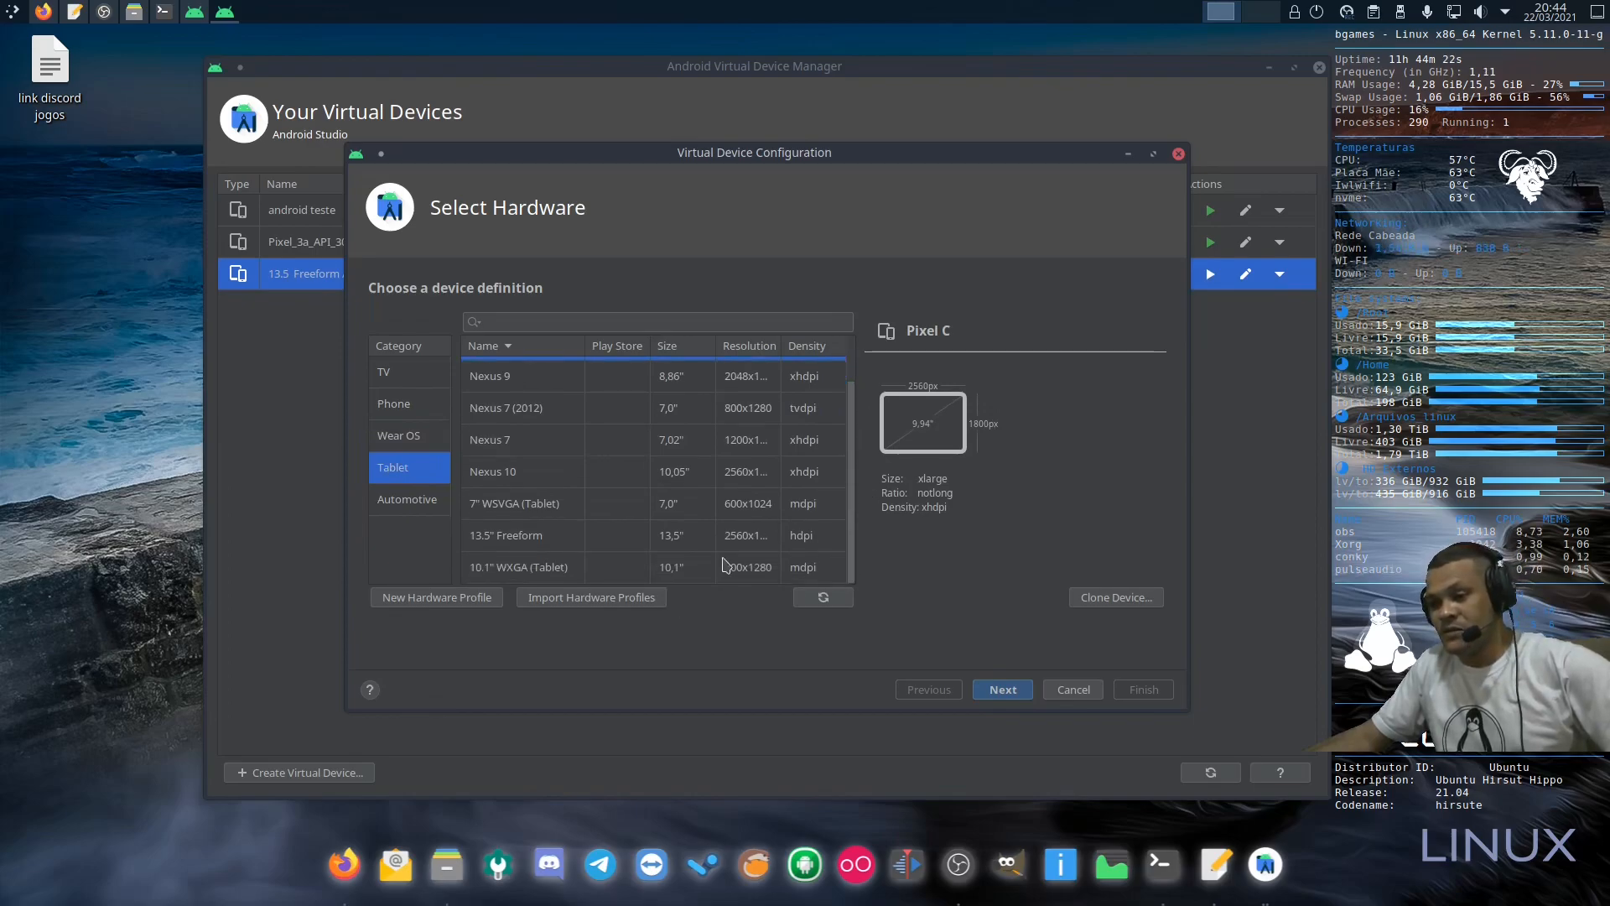
left_click(411, 502)
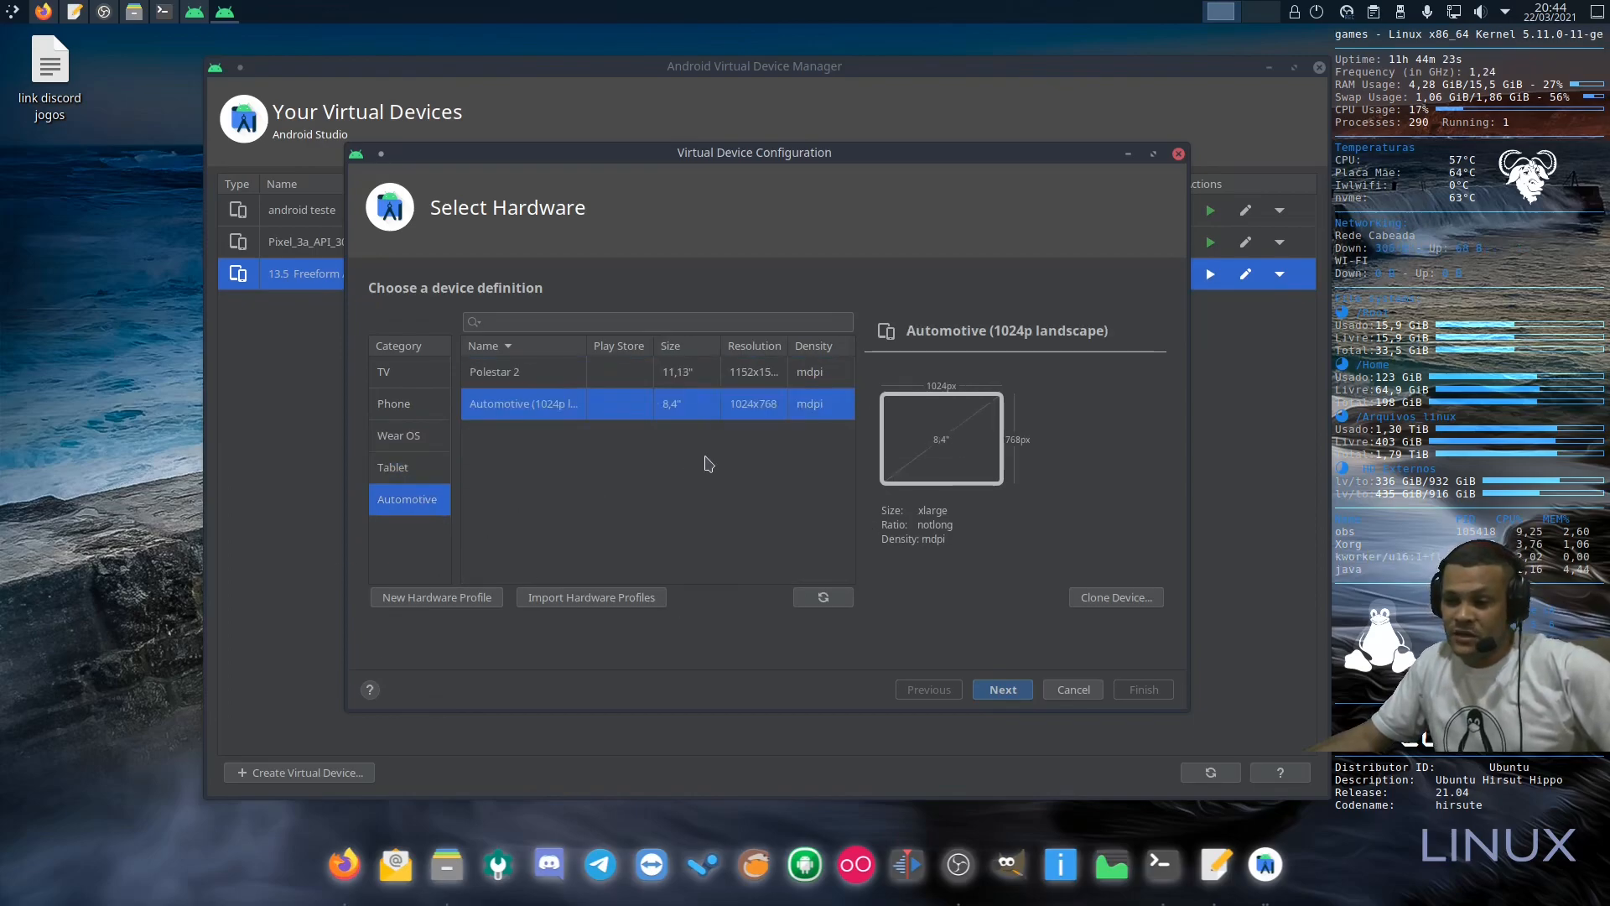
left_click(388, 374)
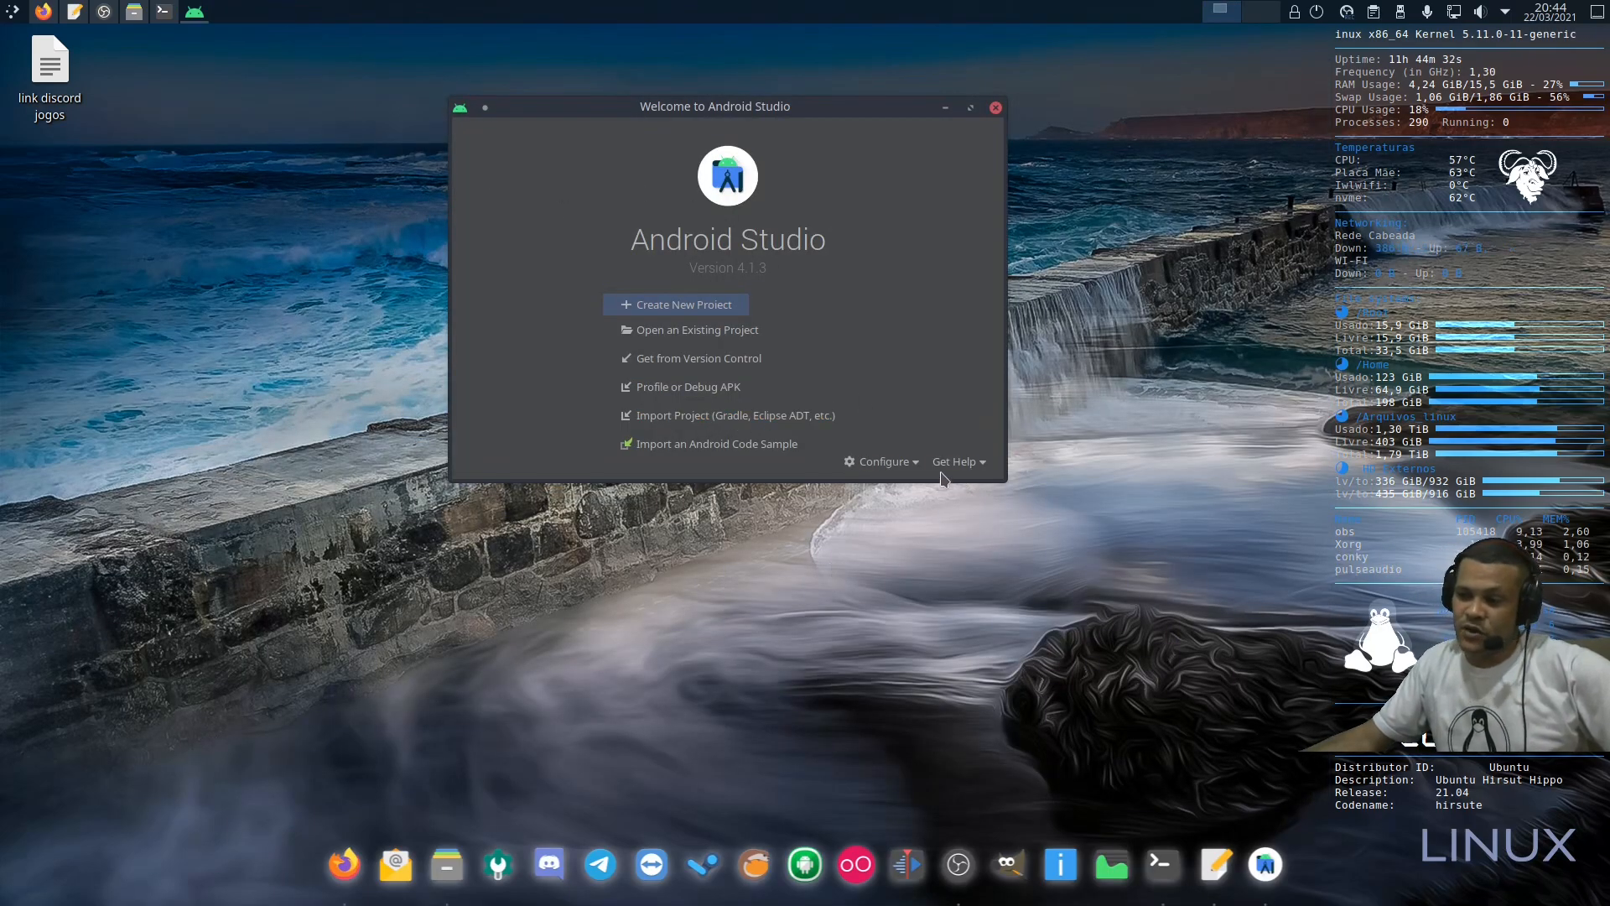
Step: Close Android Studio and relaunch it from Konsole with ./studio.sh
left_click(996, 107)
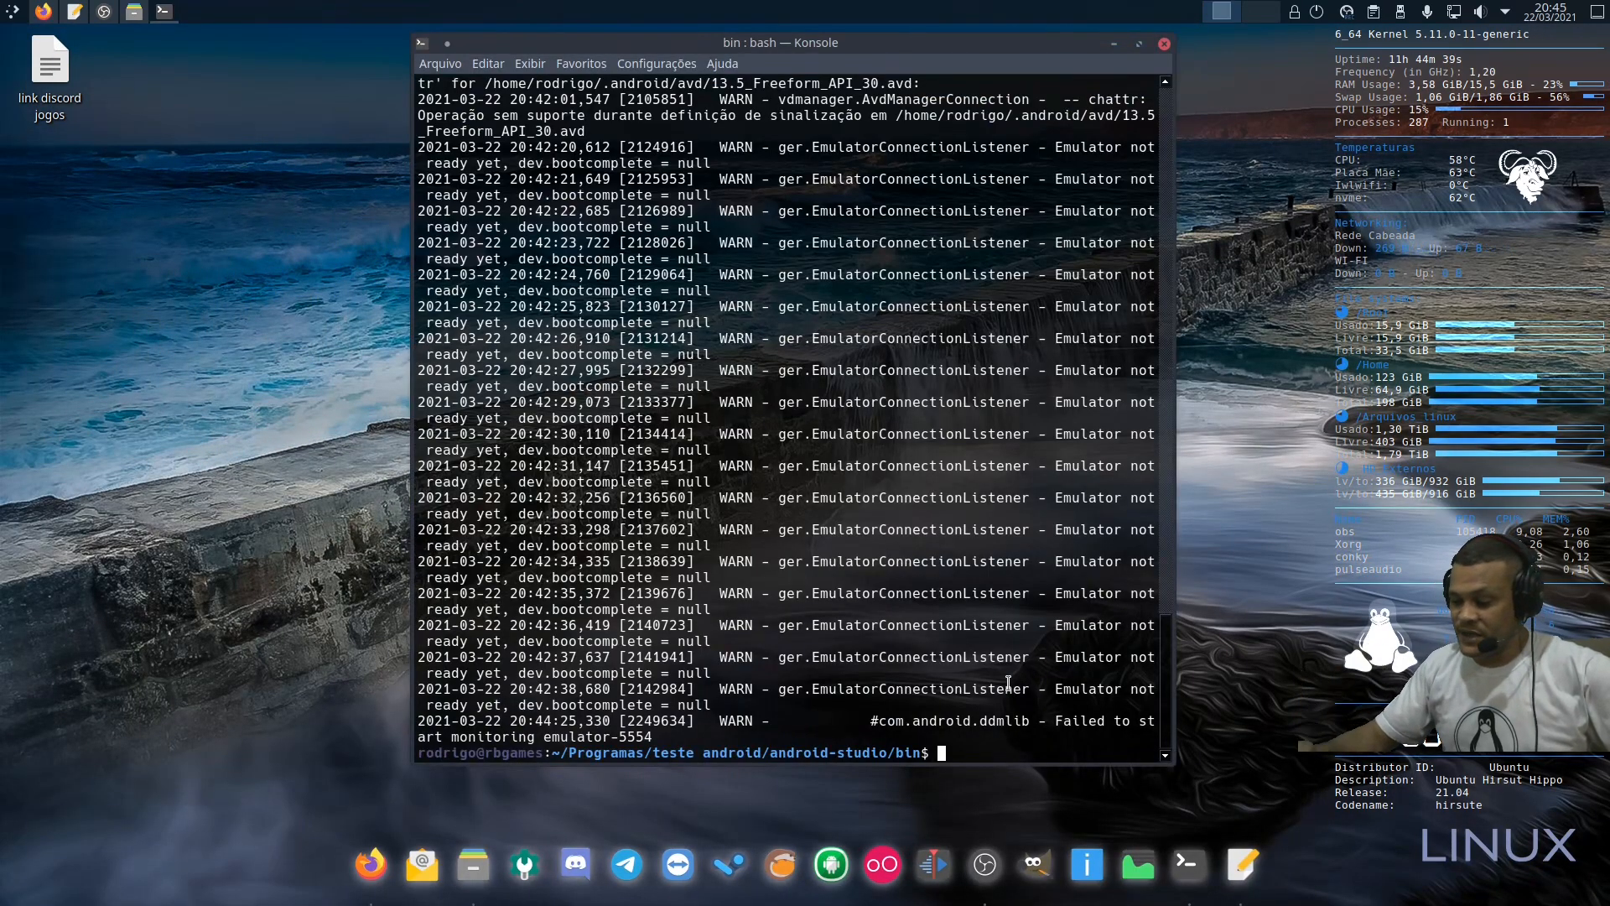
type("./studio.sh")
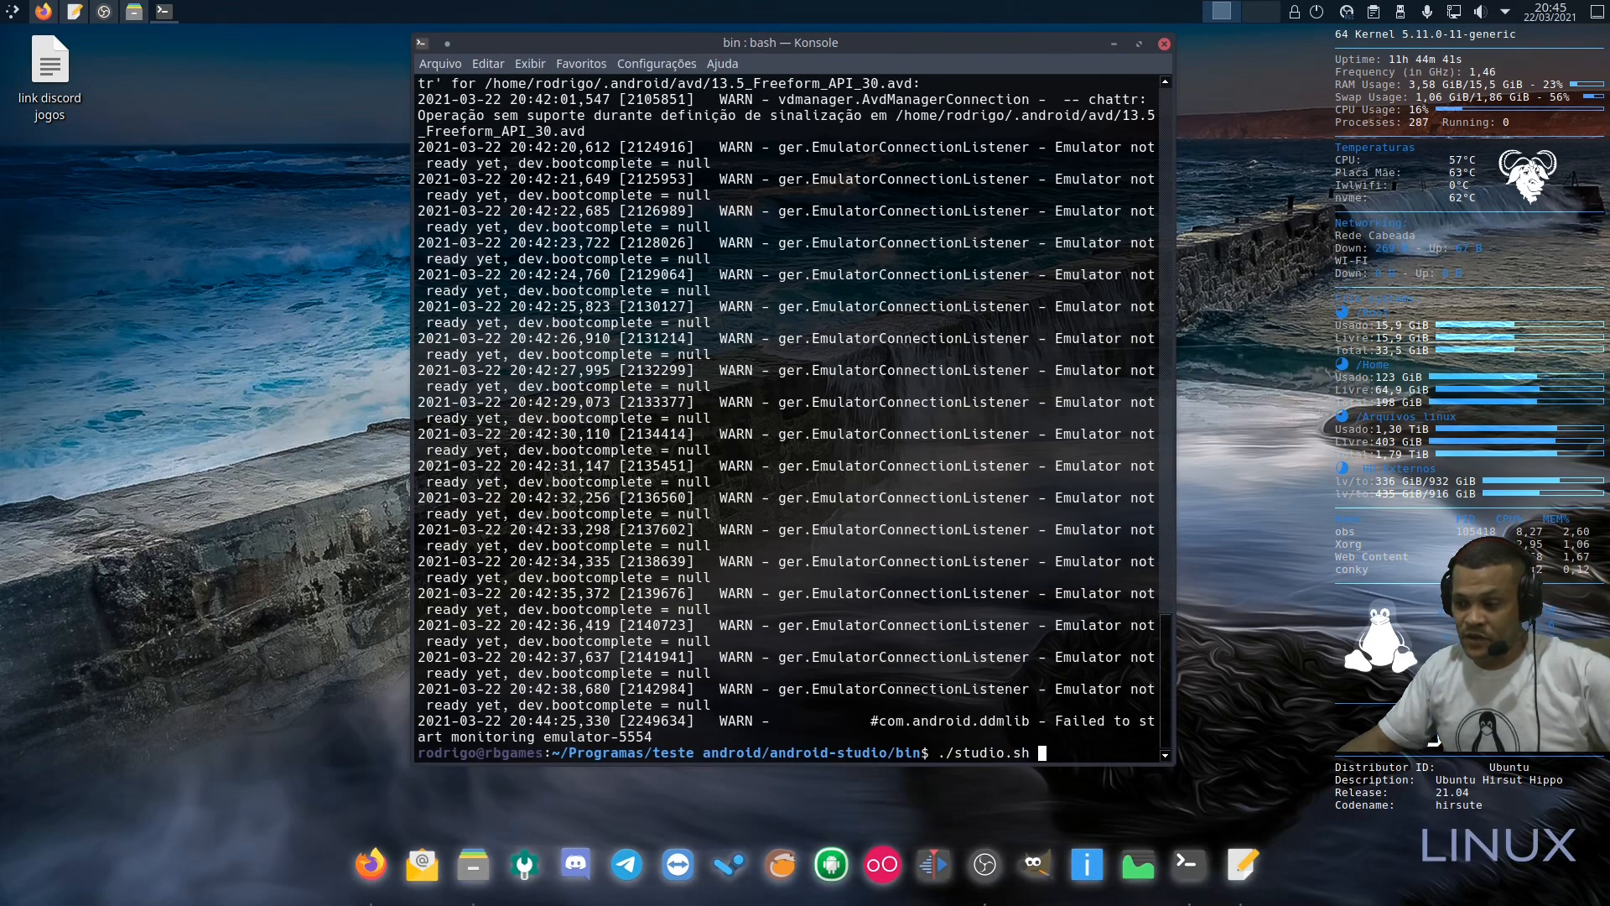
key("Return")
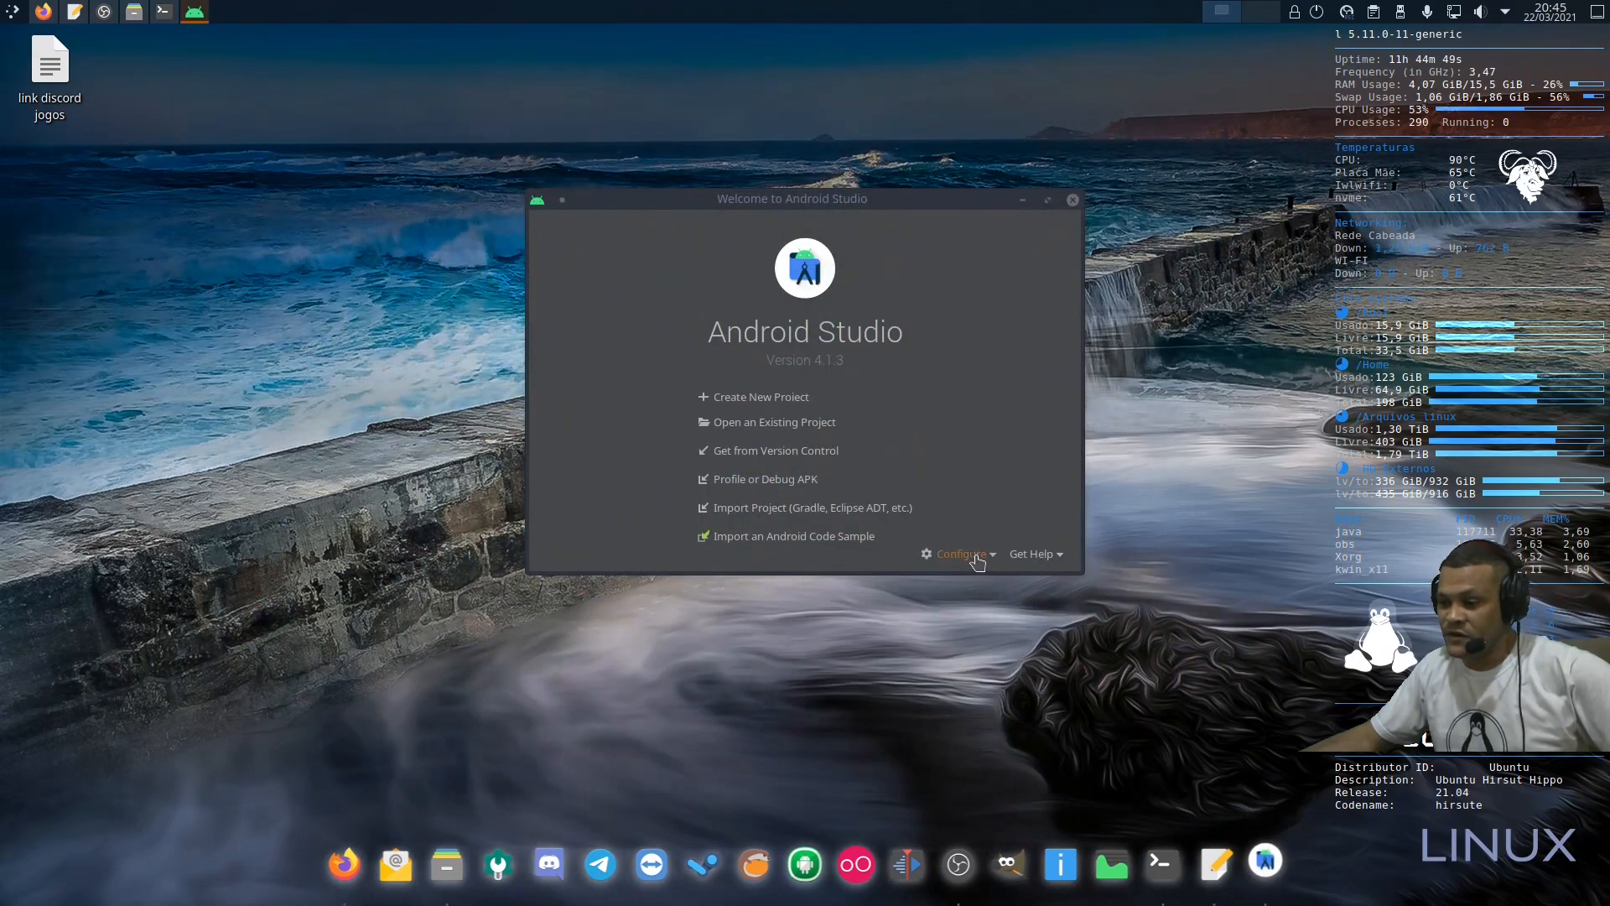
Step: Open the AVD Manager from the welcome window to view the virtual devices, and close it again
left_click(977, 561)
left_click(981, 591)
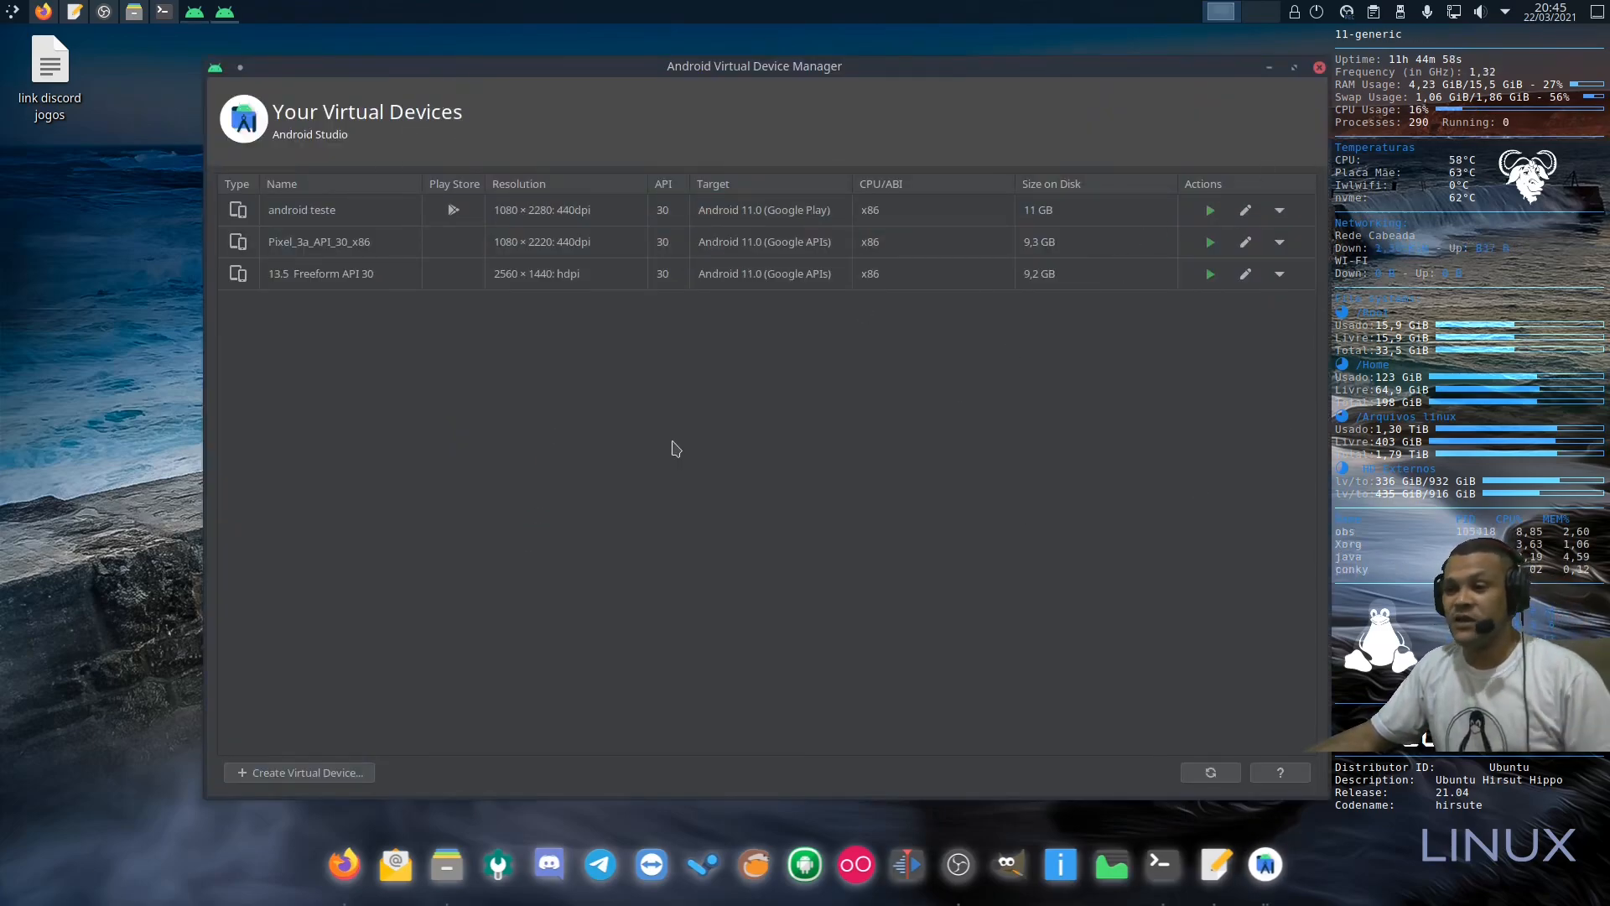
left_click(1318, 68)
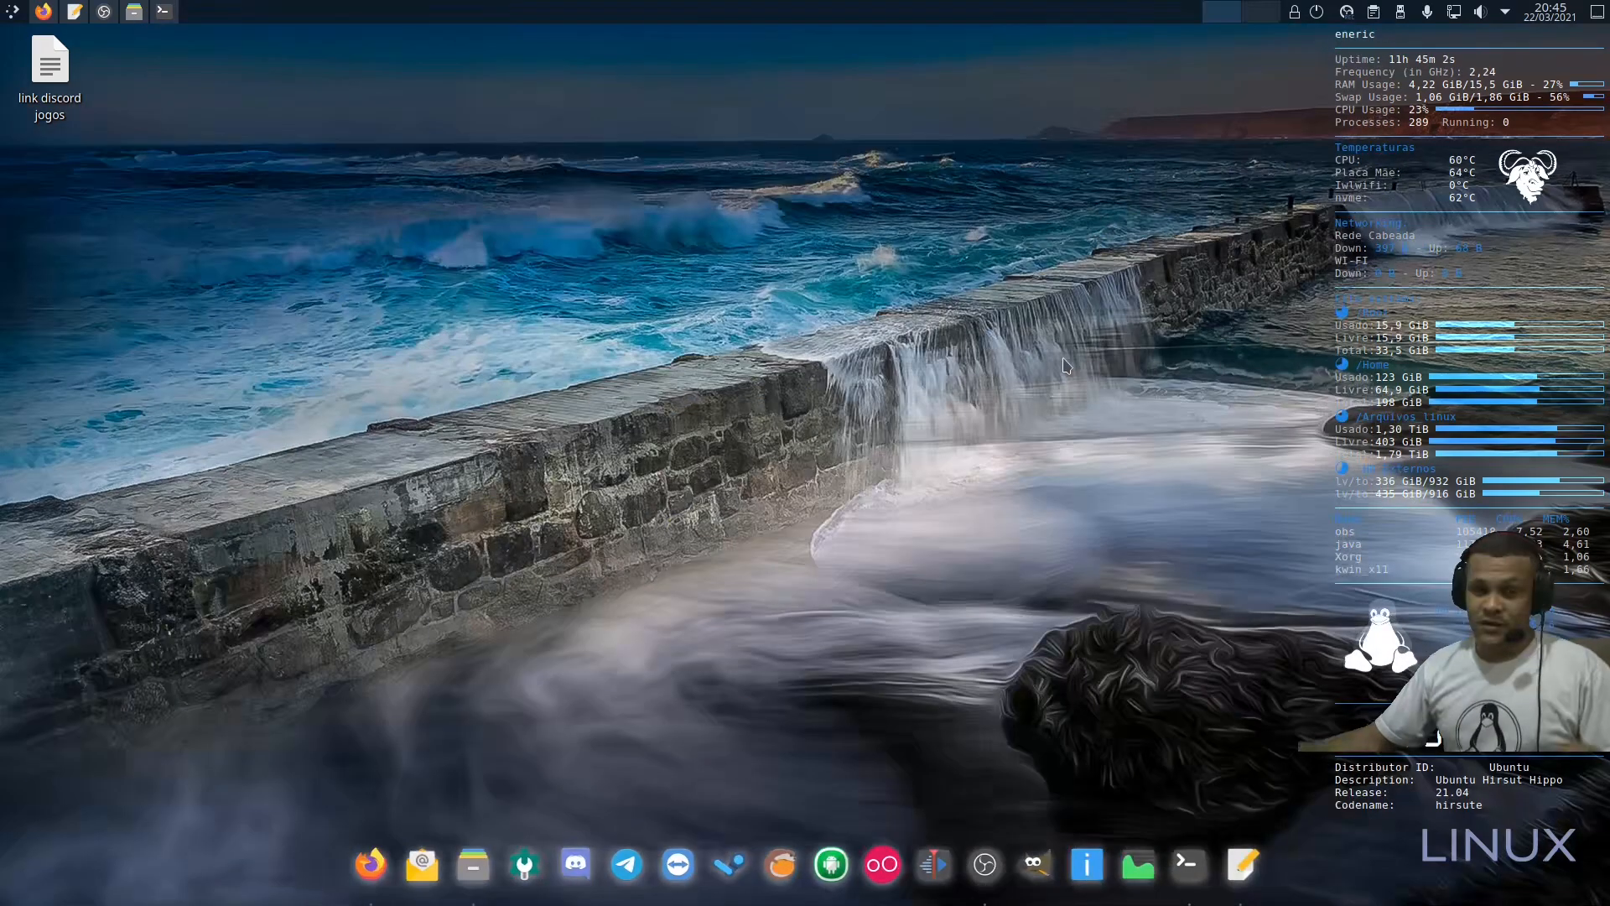